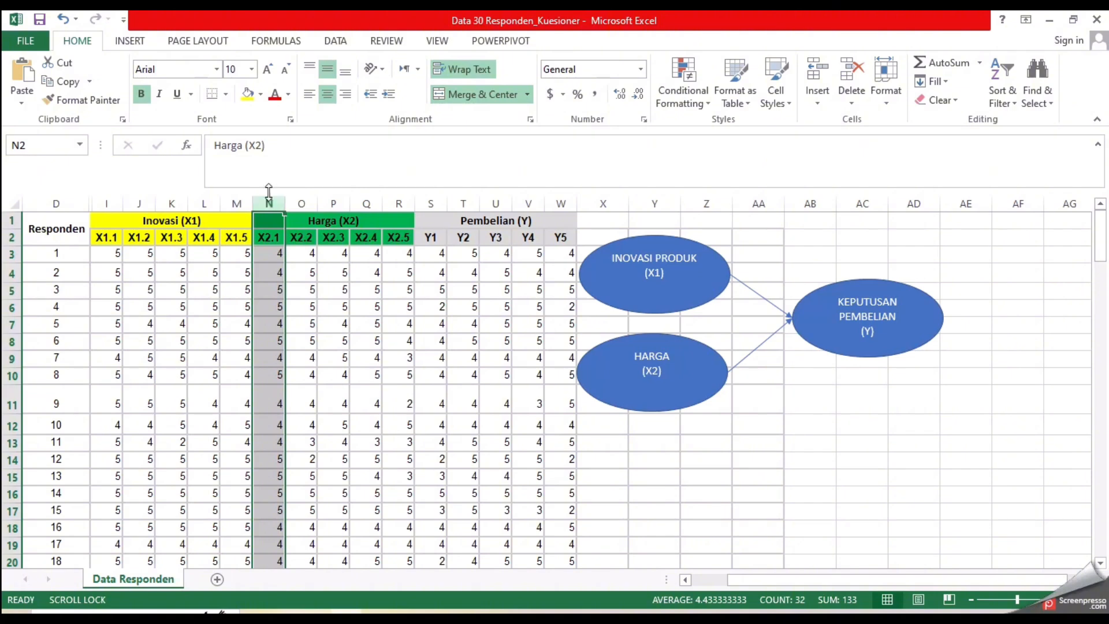
Step: Insert a new column between X1.5 and X2.1 and enter the header "Total X1" in its row 2
{"action": "left_click", "coordinate": [274, 196]}
{"action": "left_click", "coordinate": [630, 41]}
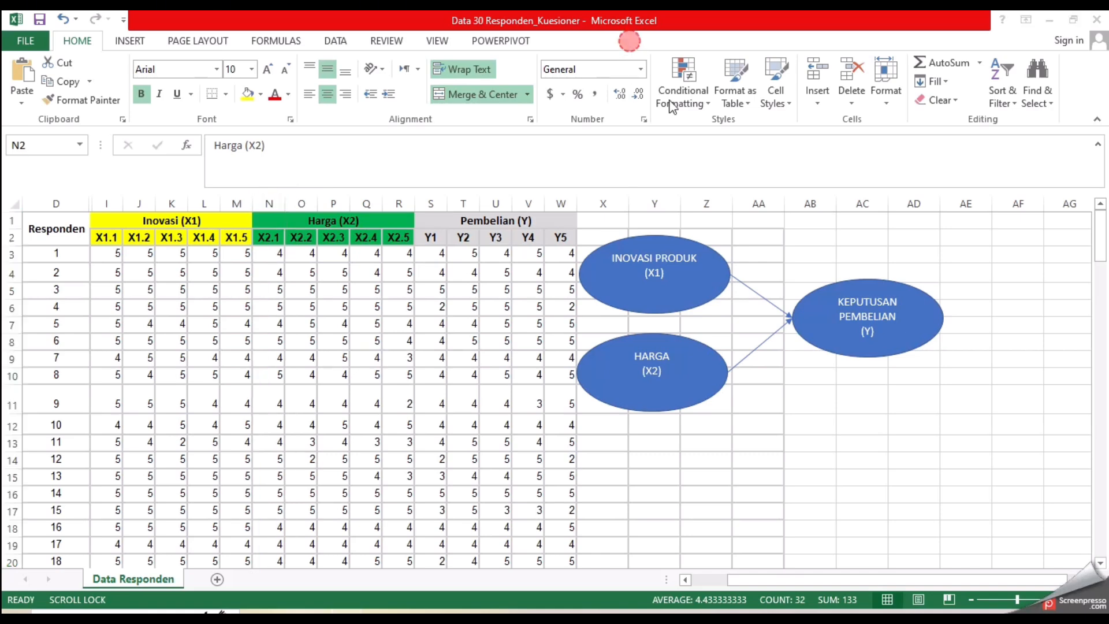
{"action": "left_click", "coordinate": [820, 69]}
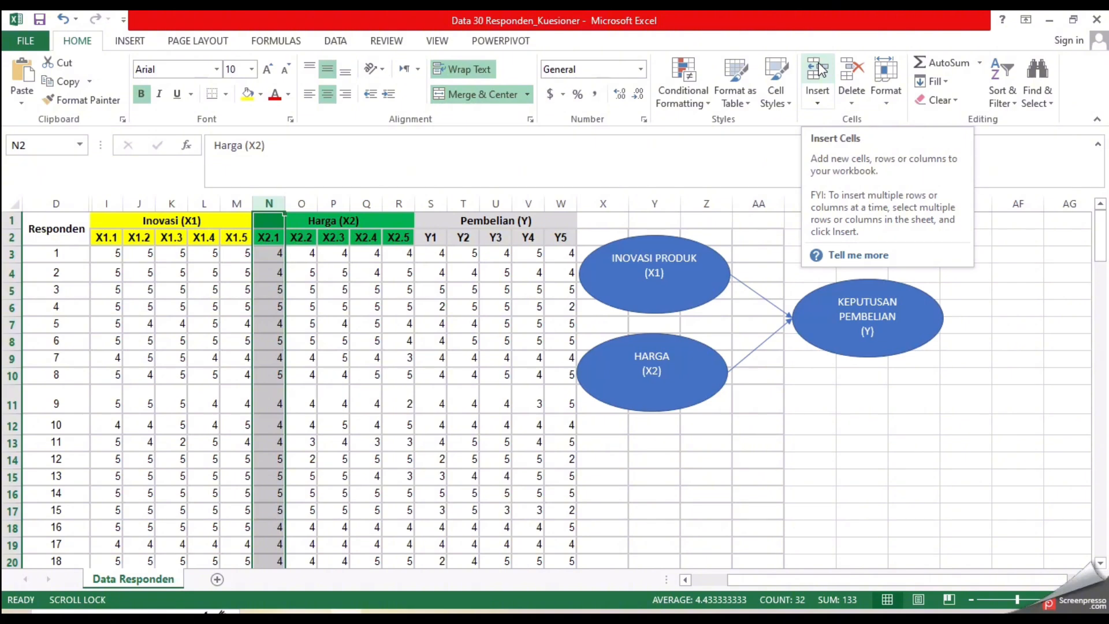
{"action": "left_click", "coordinate": [820, 70]}
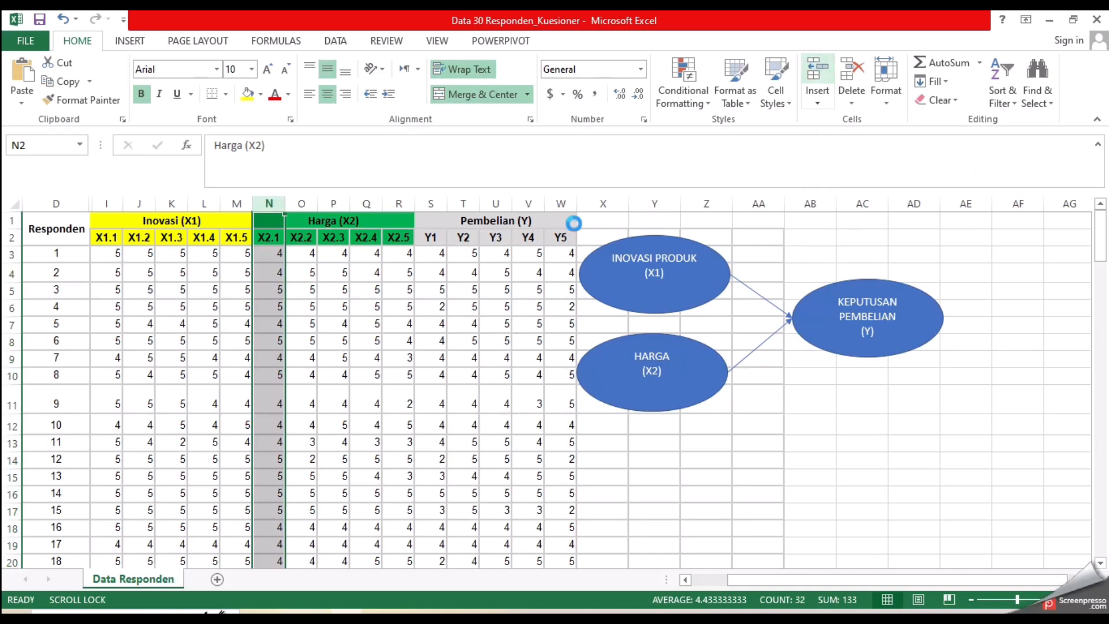
{"action": "left_click", "coordinate": [269, 238]}
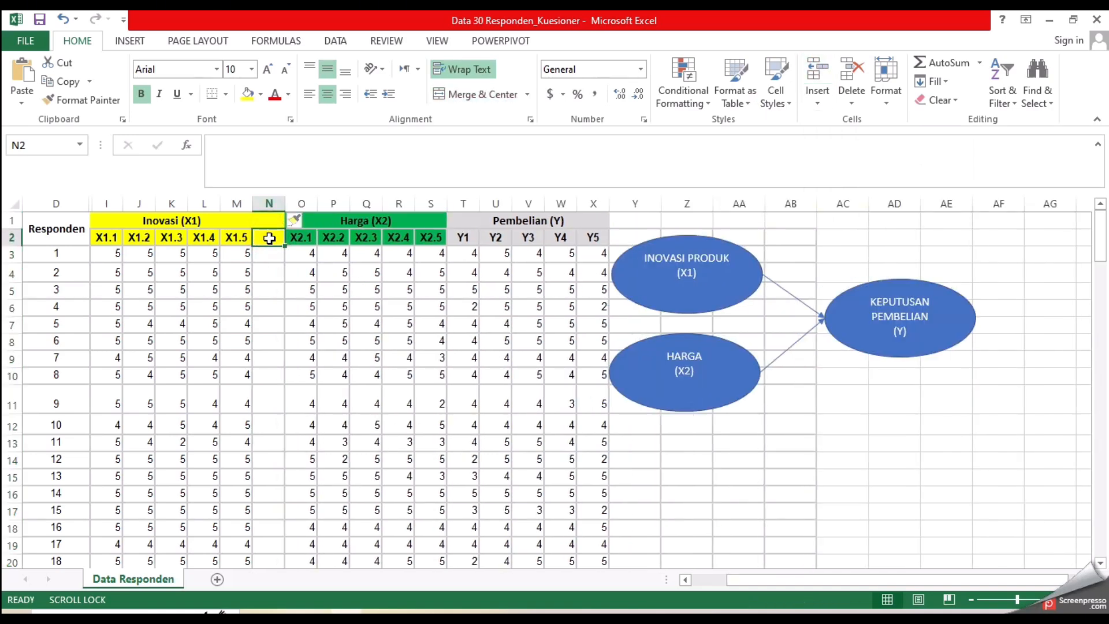
{"action": "type", "text": "Total X"}
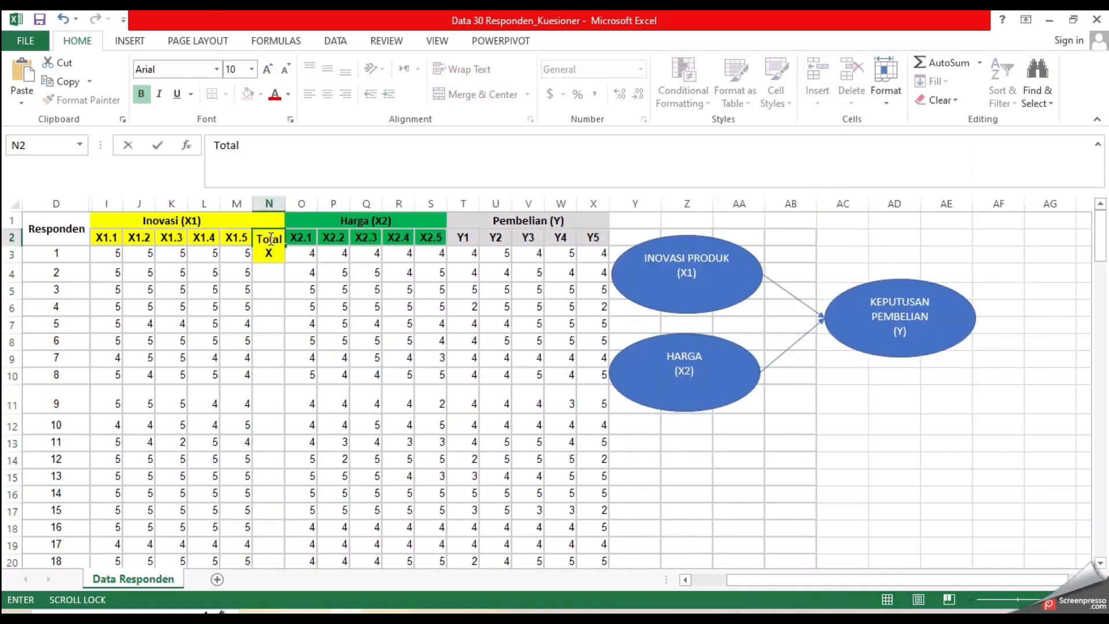
{"action": "key", "text": "ctrl+Return"}
{"action": "type", "text": "X1"}
{"action": "key", "text": "ctrl+Return"}
Step: Total the first respondent's X1 items in N3 with =SUM(I3:M3) and fill the formula down for all respondents
{"action": "left_click", "coordinate": [272, 263]}
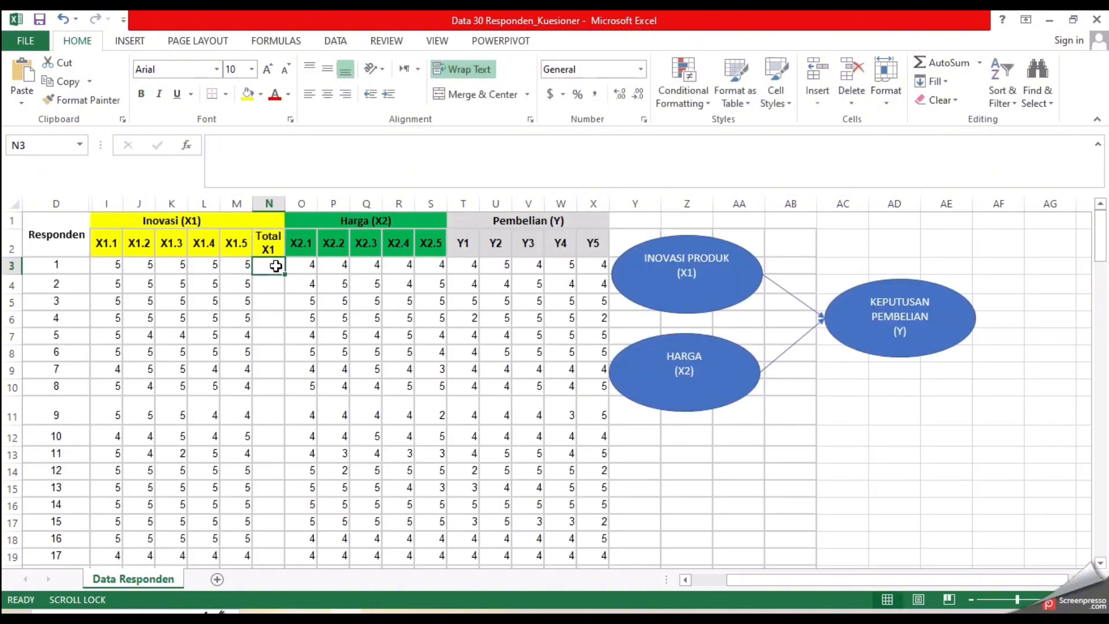
{"action": "type", "text": "=sum("}
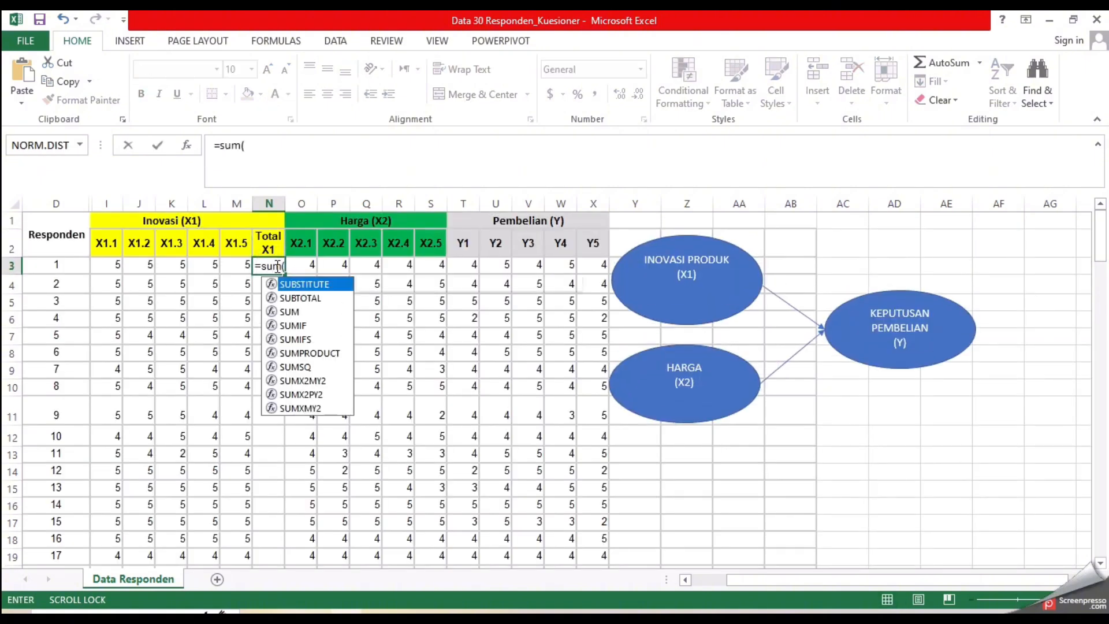
{"action": "left_click_drag", "start_coordinate": [116, 264], "coordinate": [236, 273]}
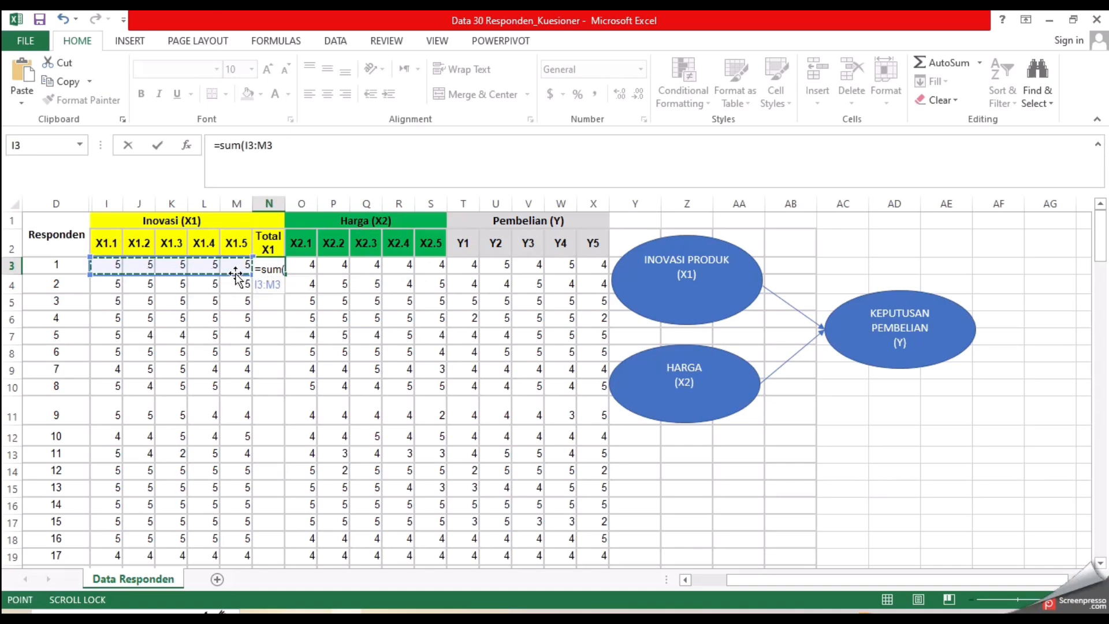
{"action": "key", "text": "ctrl+Return"}
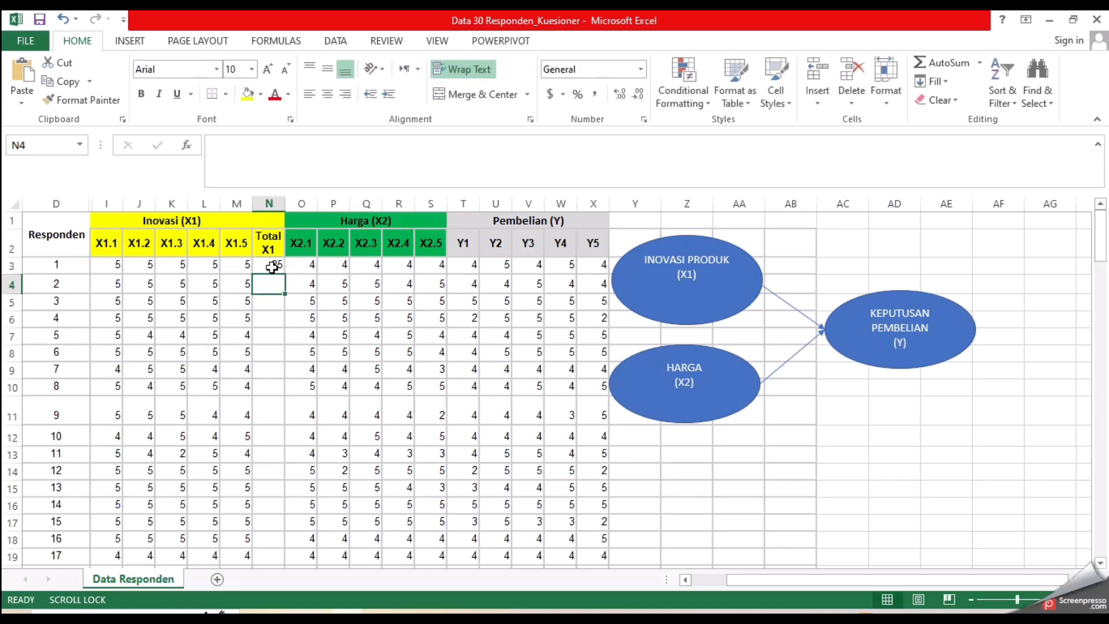
{"action": "left_click", "coordinate": [280, 267]}
{"action": "left_click_drag", "start_coordinate": [285, 274], "coordinate": [266, 542]}
{"action": "left_click_drag", "start_coordinate": [338, 493], "coordinate": [338, 492]}
{"action": "scroll", "coordinate": [260, 384], "scroll_direction": "up", "scroll_amount": 5}
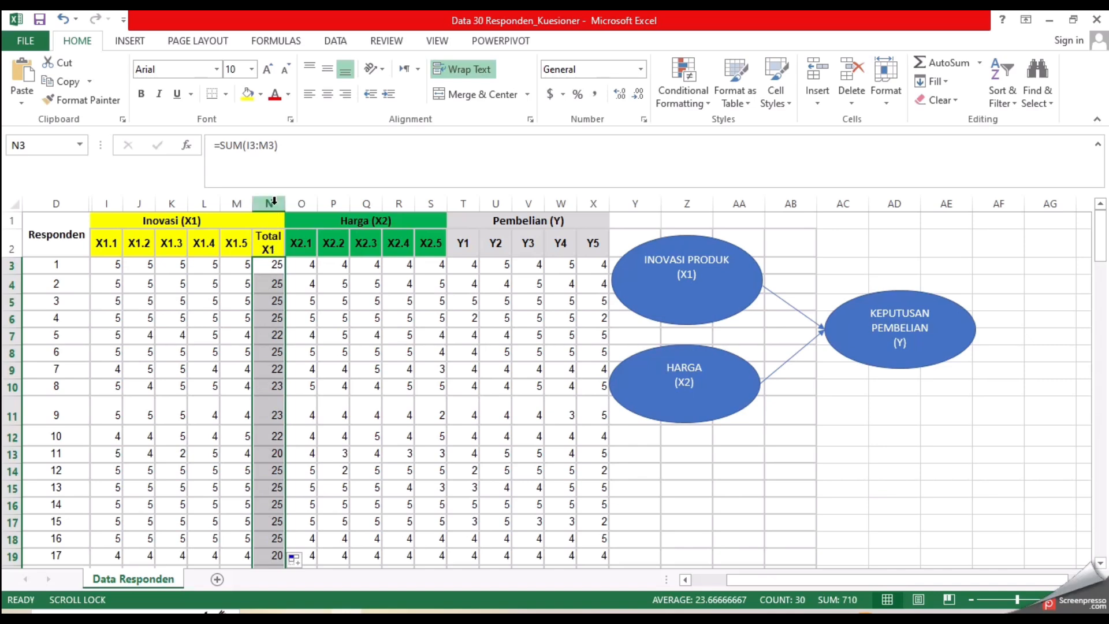
Step: Delete the entire Total X1 column
{"action": "left_click", "coordinate": [275, 202]}
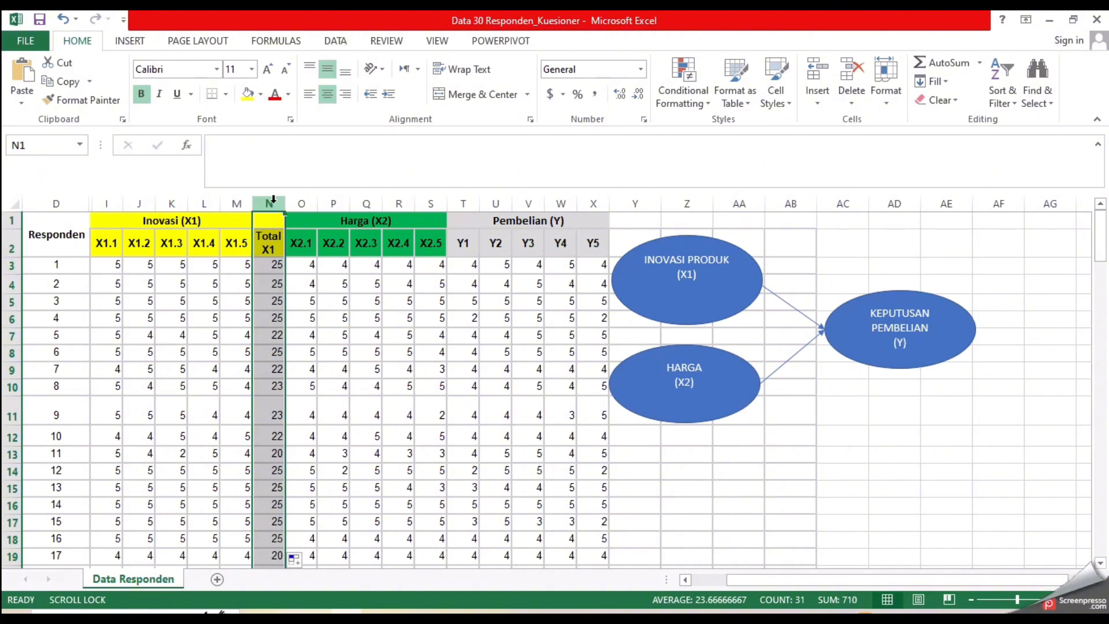
{"action": "left_click", "coordinate": [852, 67]}
{"action": "left_click", "coordinate": [754, 471]}
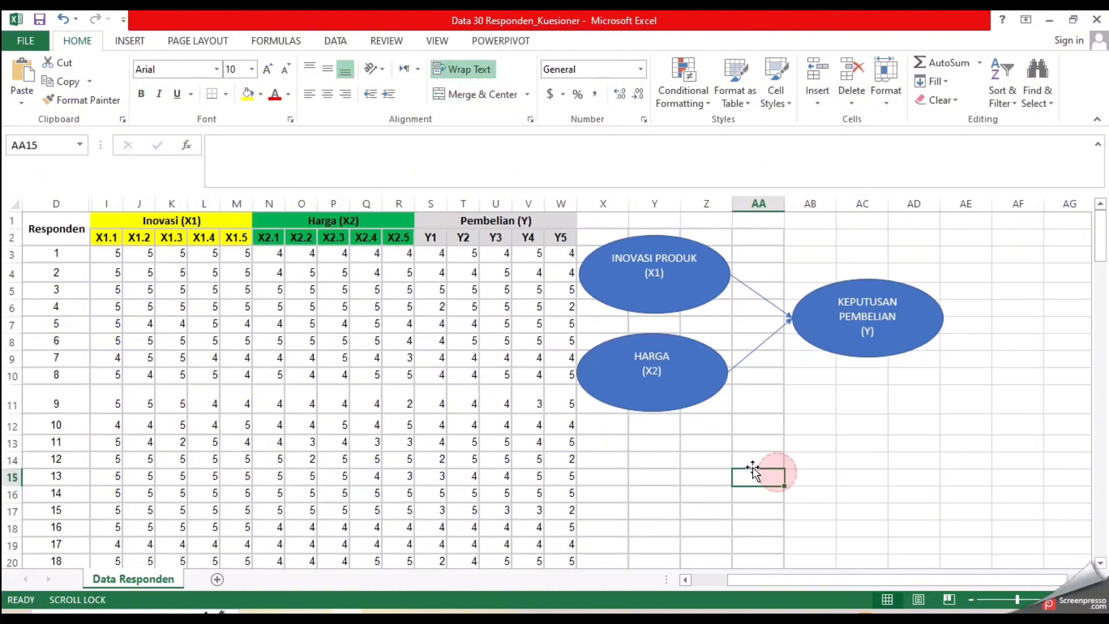
Step: Copy the questionnaire scores from X1.1 through Y5 for all respondents, including the row 2 item headers
{"action": "left_click", "coordinate": [102, 234]}
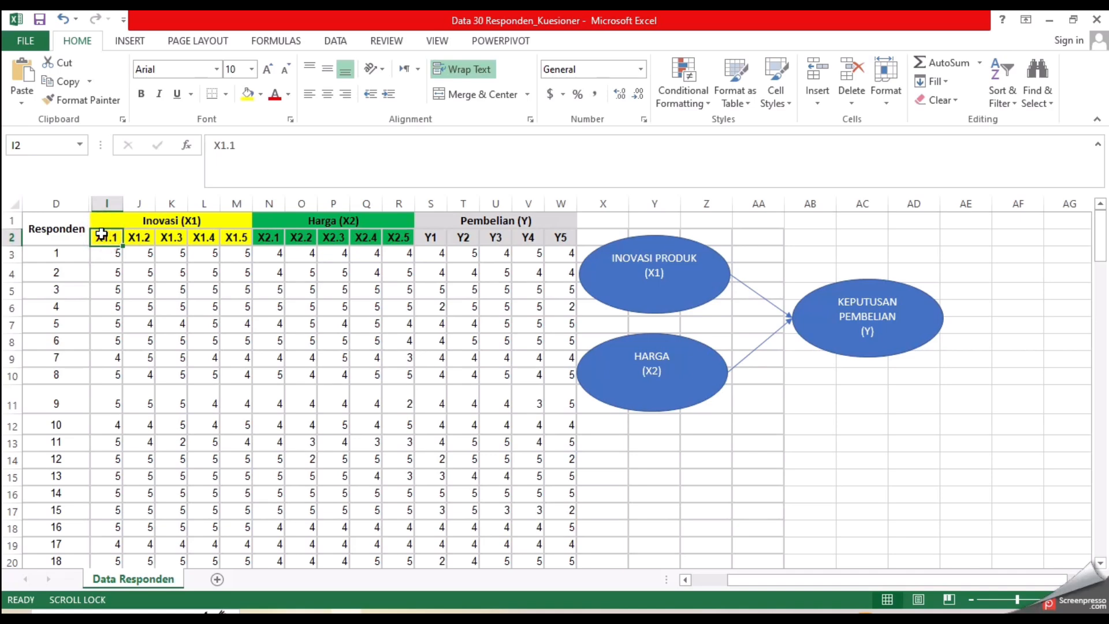
{"action": "left_click_drag", "start_coordinate": [101, 234], "coordinate": [553, 523]}
{"action": "scroll", "coordinate": [356, 436], "scroll_direction": "up", "scroll_amount": 4}
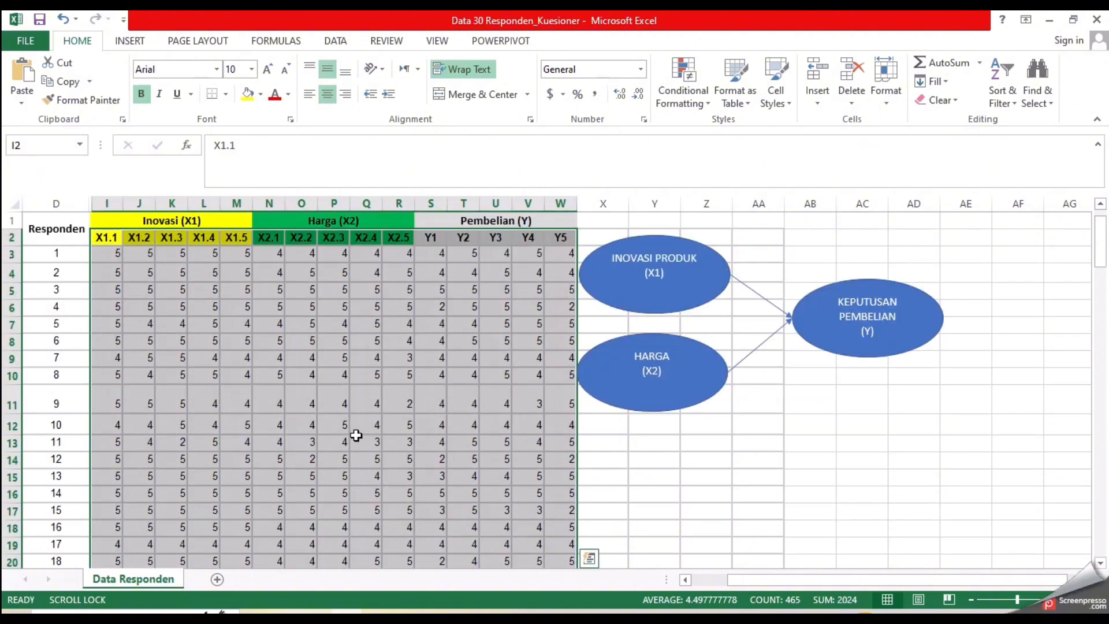
{"action": "right_click", "coordinate": [167, 317]}
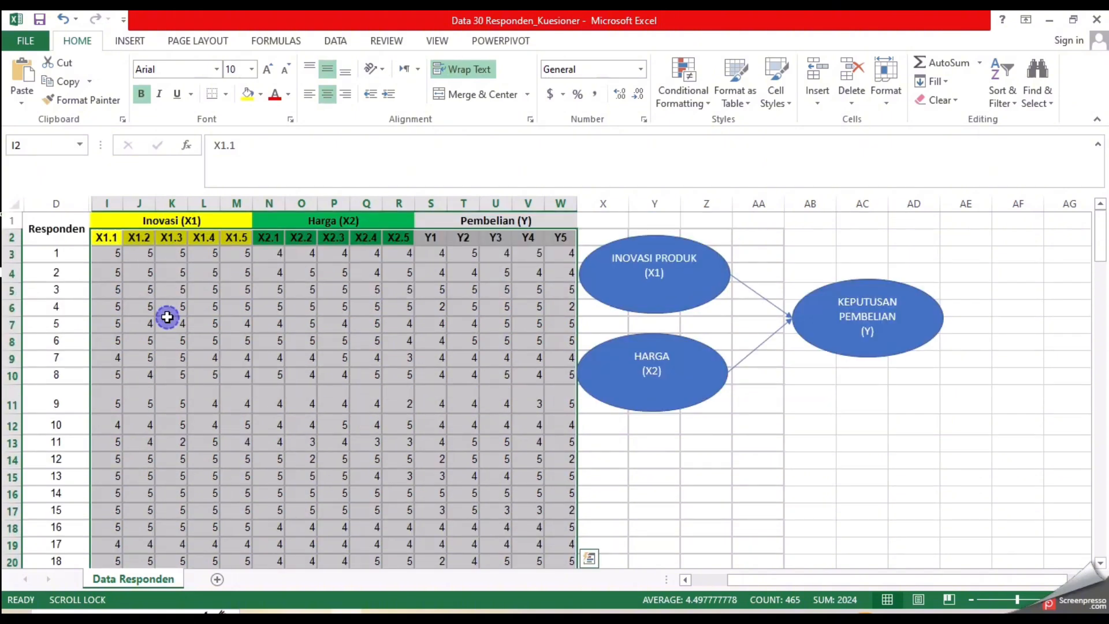
{"action": "left_click", "coordinate": [203, 309]}
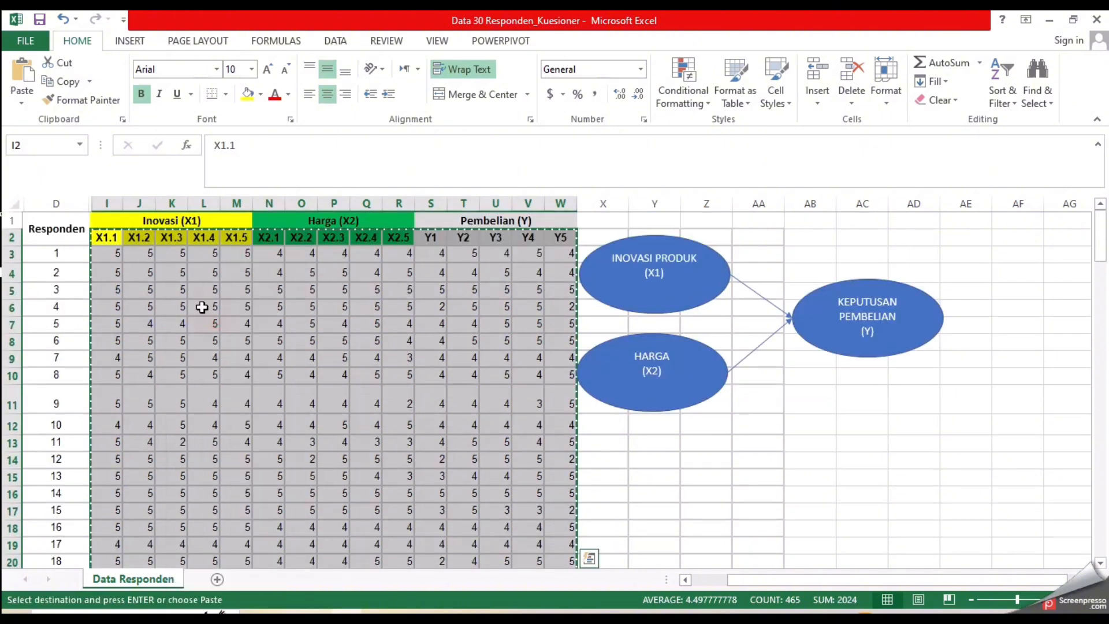
Step: Switch to the empty SPSS Data Editor and paste the copied data with variable names, starting at the first cell
{"action": "left_click", "coordinate": [406, 612]}
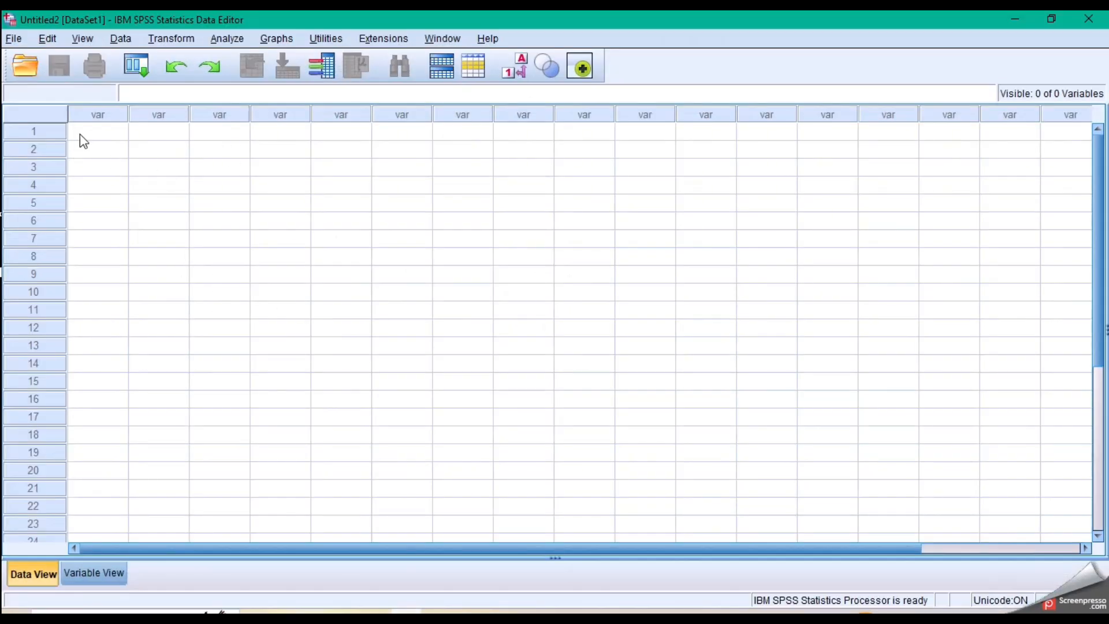
{"action": "left_click", "coordinate": [85, 134]}
{"action": "left_click", "coordinate": [105, 134]}
{"action": "left_click", "coordinate": [105, 136]}
{"action": "left_click", "coordinate": [107, 136]}
{"action": "left_click", "coordinate": [104, 132]}
{"action": "left_click", "coordinate": [104, 133]}
{"action": "left_click", "coordinate": [104, 134]}
{"action": "right_click", "coordinate": [99, 144]}
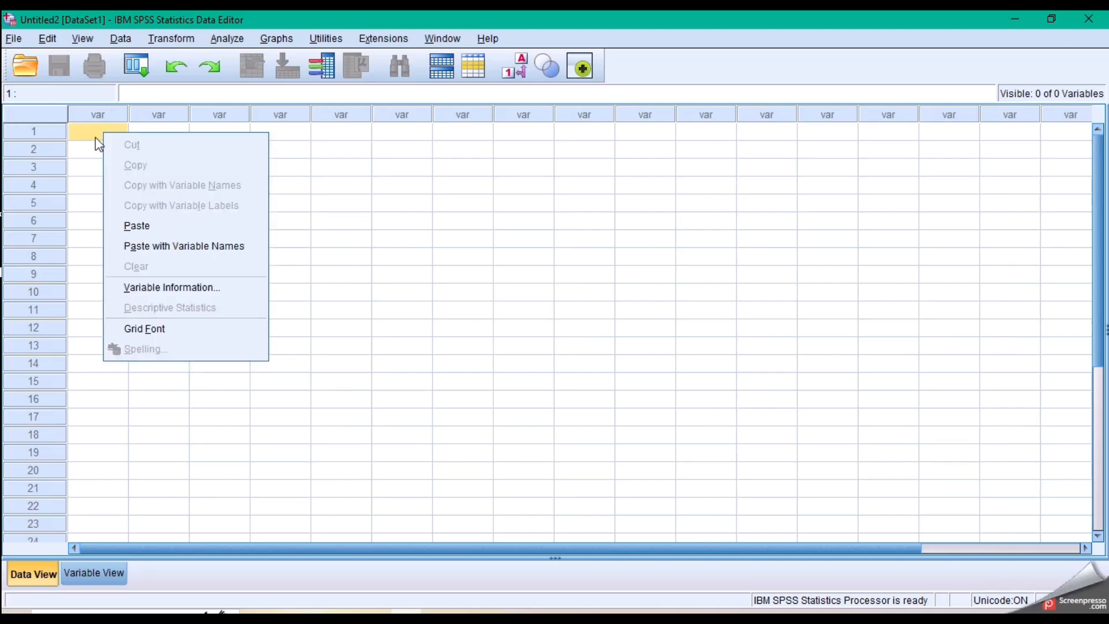
{"action": "left_click", "coordinate": [186, 247]}
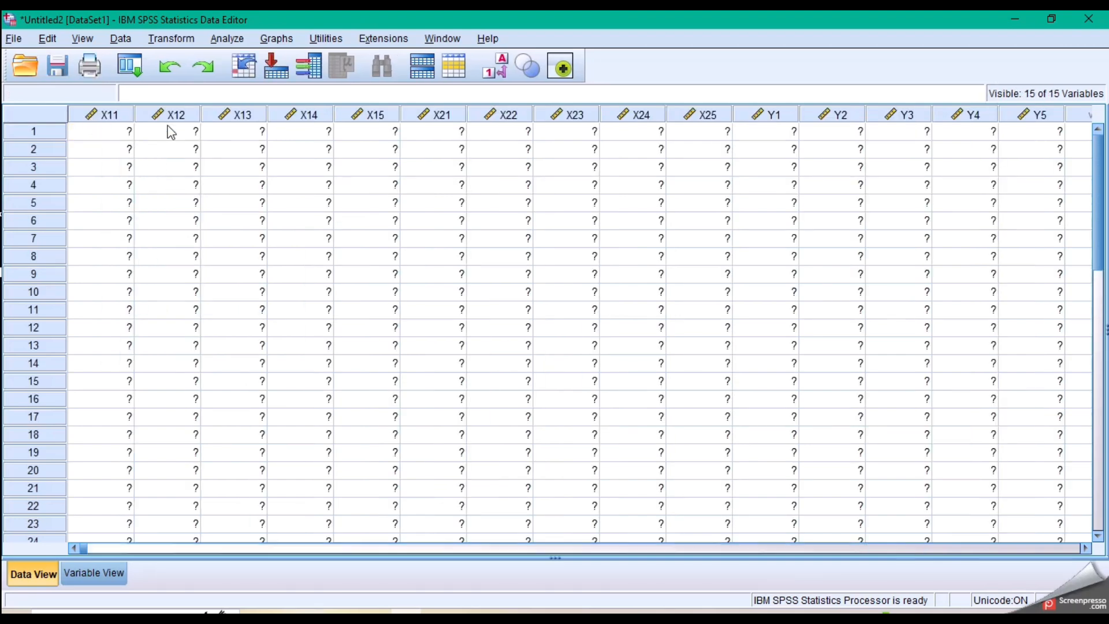
Step: In Variable View, set the decimals of X11 to 0 and copy that setting to X12 through Y5
{"action": "left_click", "coordinate": [87, 573]}
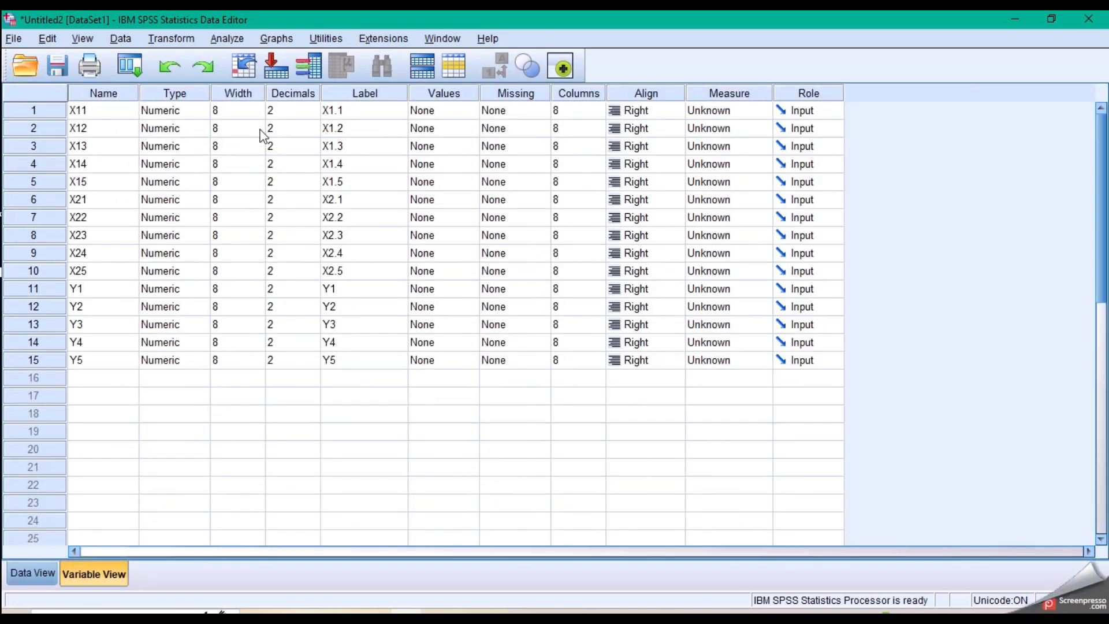
{"action": "double_click", "coordinate": [316, 114]}
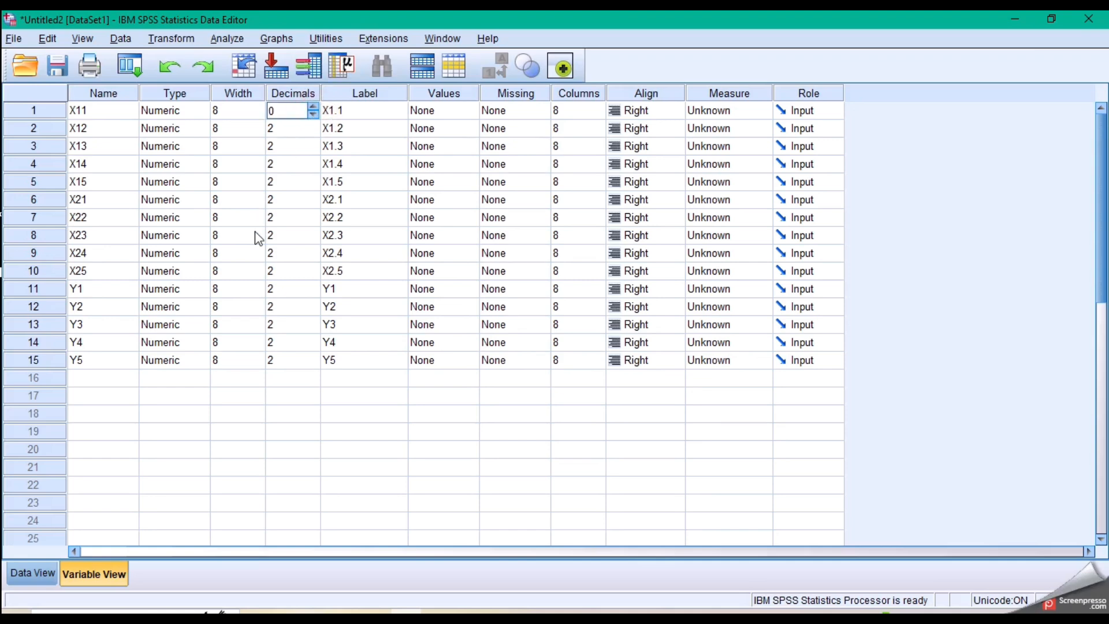
{"action": "left_click", "coordinate": [306, 433]}
{"action": "left_click", "coordinate": [285, 109]}
{"action": "right_click", "coordinate": [285, 109]}
{"action": "left_click", "coordinate": [300, 120]}
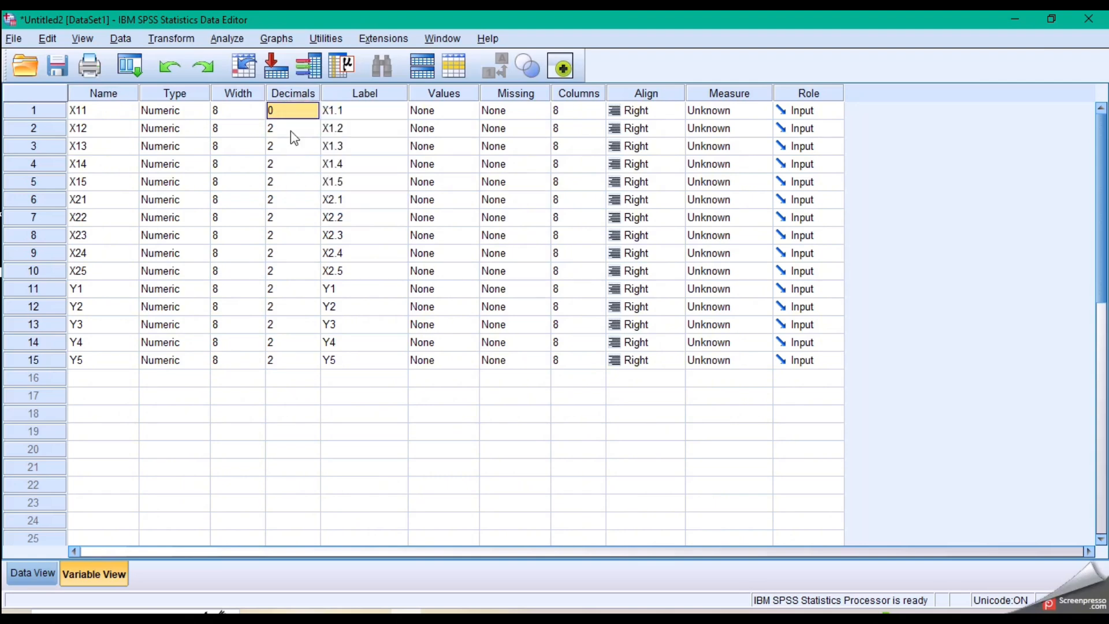
{"action": "left_click_drag", "start_coordinate": [290, 131], "coordinate": [288, 326]}
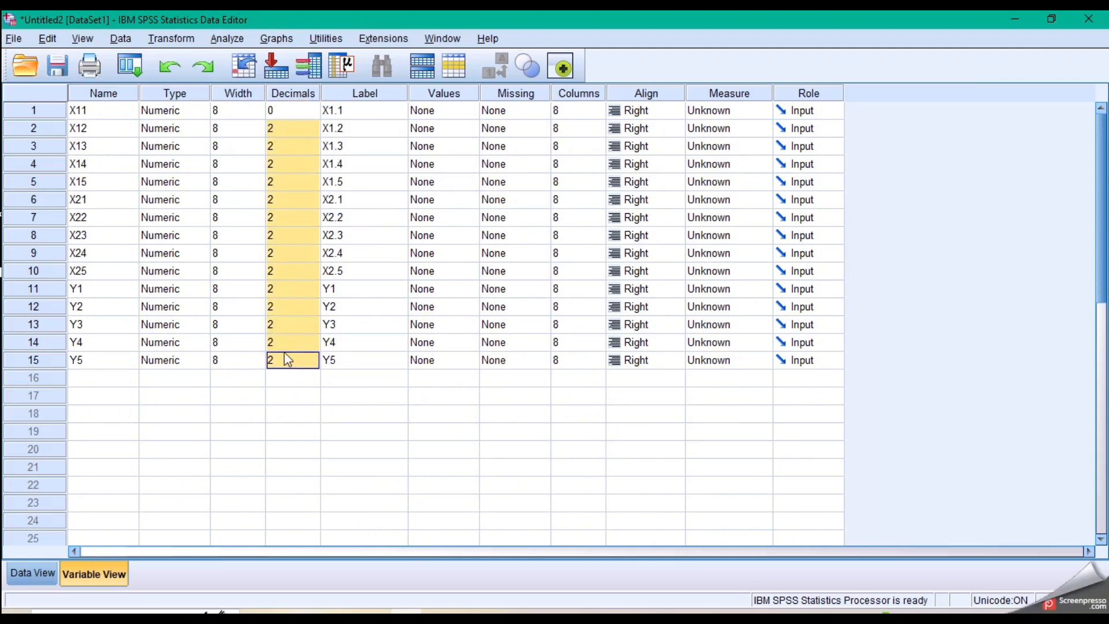
{"action": "key", "text": "ctrl+v"}
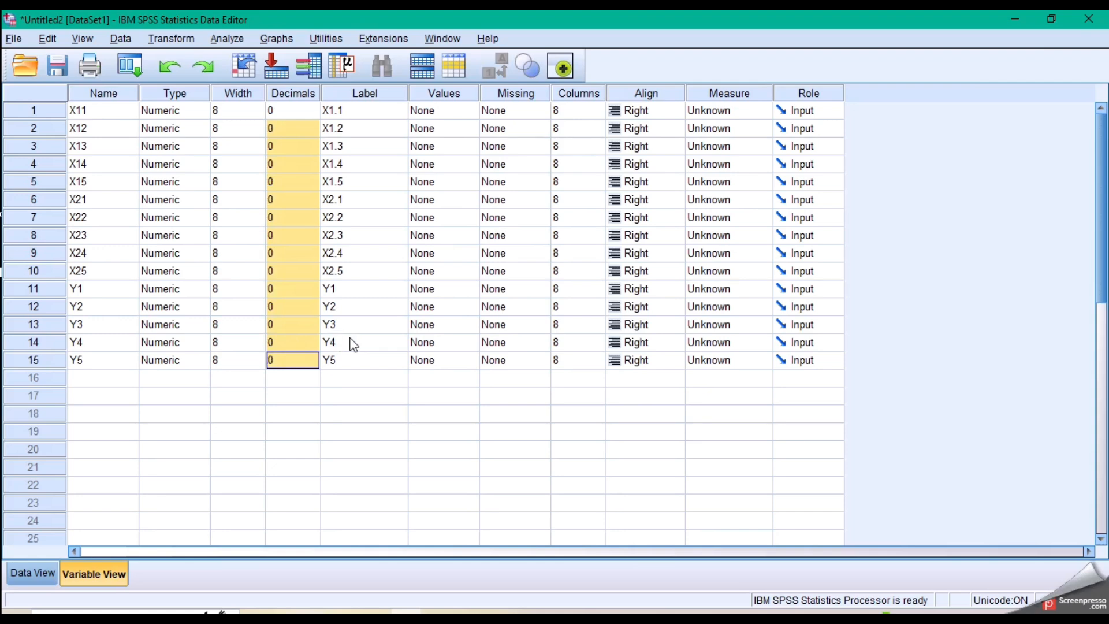
Step: Set the measurement level of the innovation variables X11 through X15 to Scale
{"action": "left_click", "coordinate": [739, 128]}
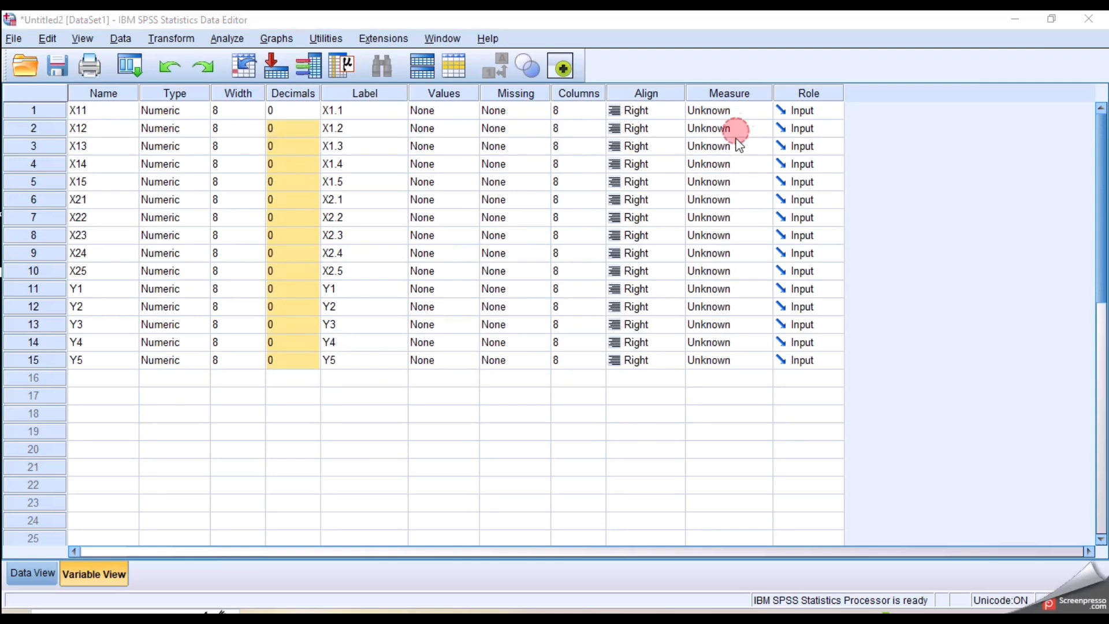
{"action": "left_click", "coordinate": [762, 111]}
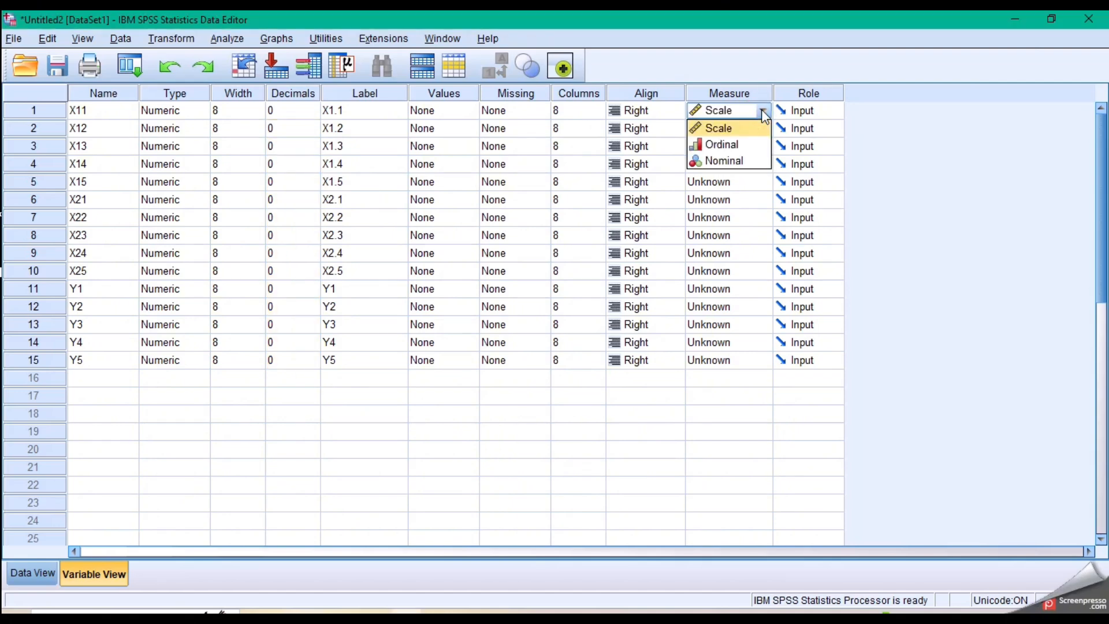
{"action": "left_click", "coordinate": [706, 129]}
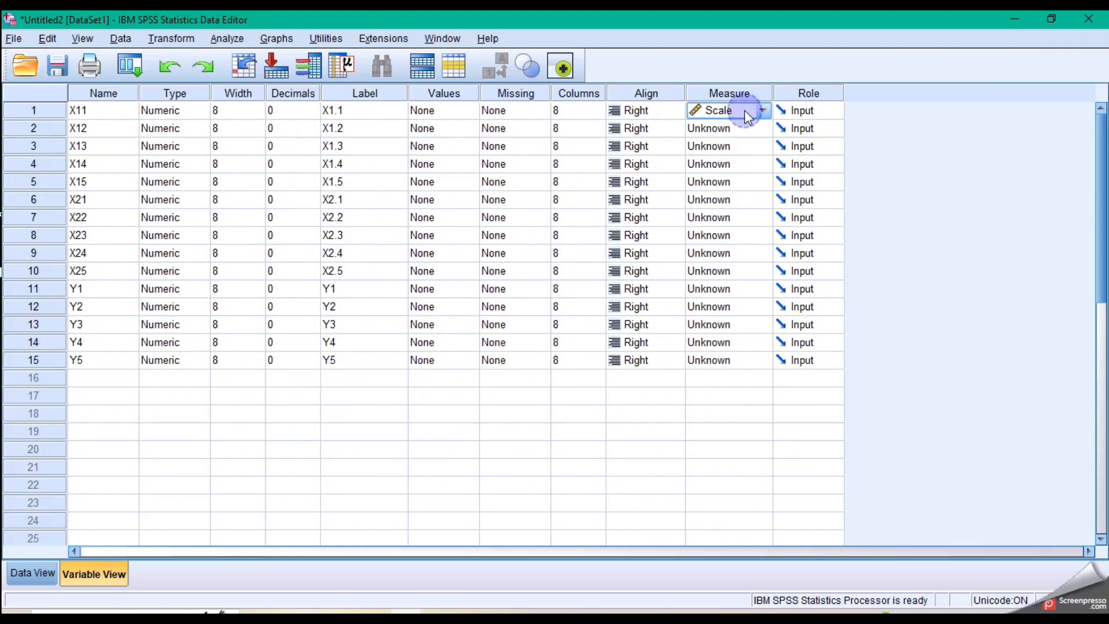
{"action": "left_click", "coordinate": [762, 129]}
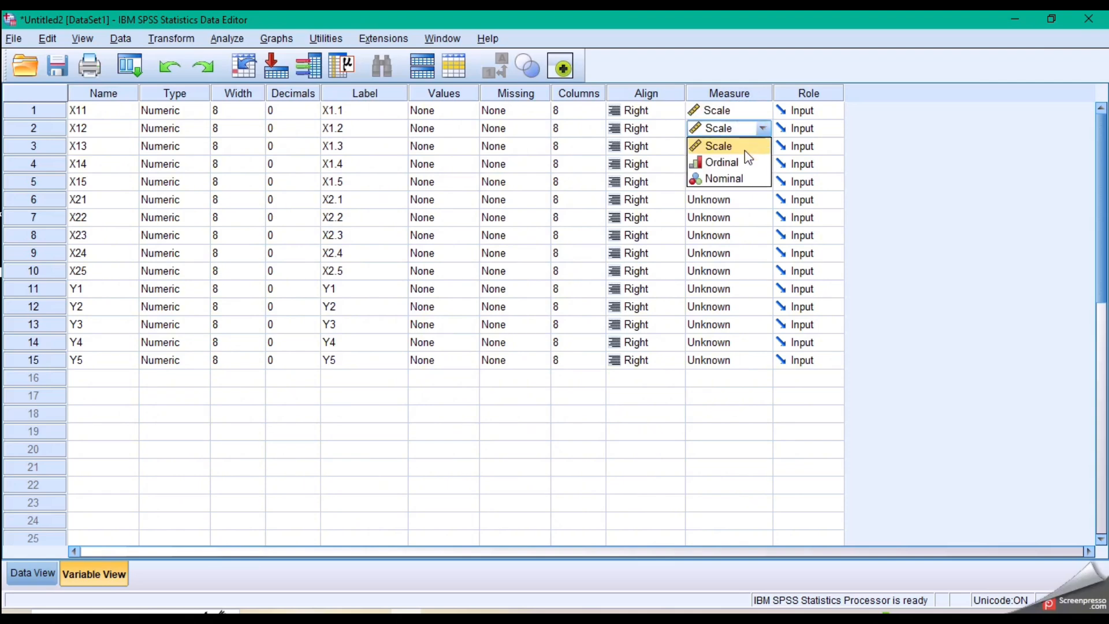
{"action": "left_click", "coordinate": [739, 145]}
{"action": "left_click", "coordinate": [763, 146]}
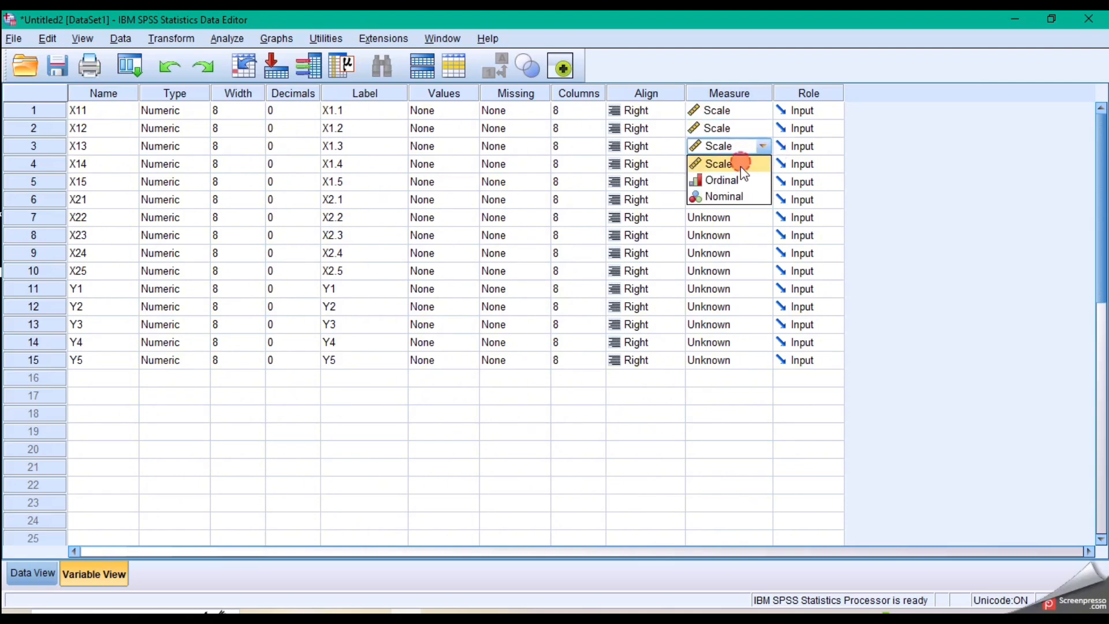
{"action": "left_click", "coordinate": [741, 168]}
{"action": "left_click", "coordinate": [762, 164]}
{"action": "left_click", "coordinate": [751, 182]}
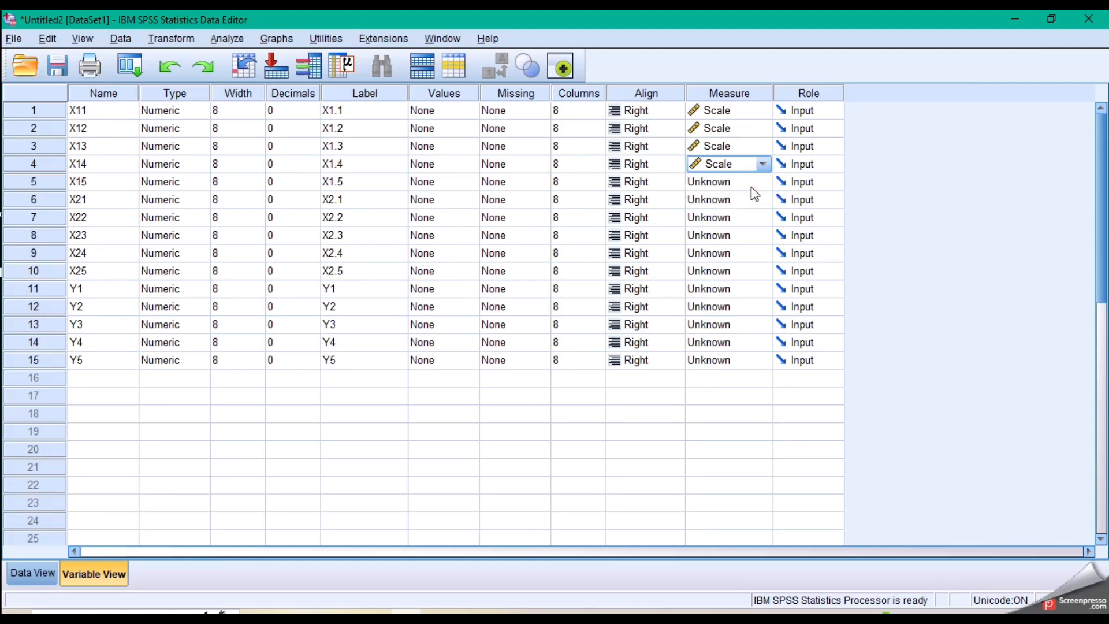
{"action": "left_click", "coordinate": [757, 180]}
{"action": "left_click", "coordinate": [730, 199]}
Step: Set the measurement level of the price variables X21 through X25 to Scale
{"action": "left_click", "coordinate": [727, 197]}
{"action": "left_click", "coordinate": [743, 216]}
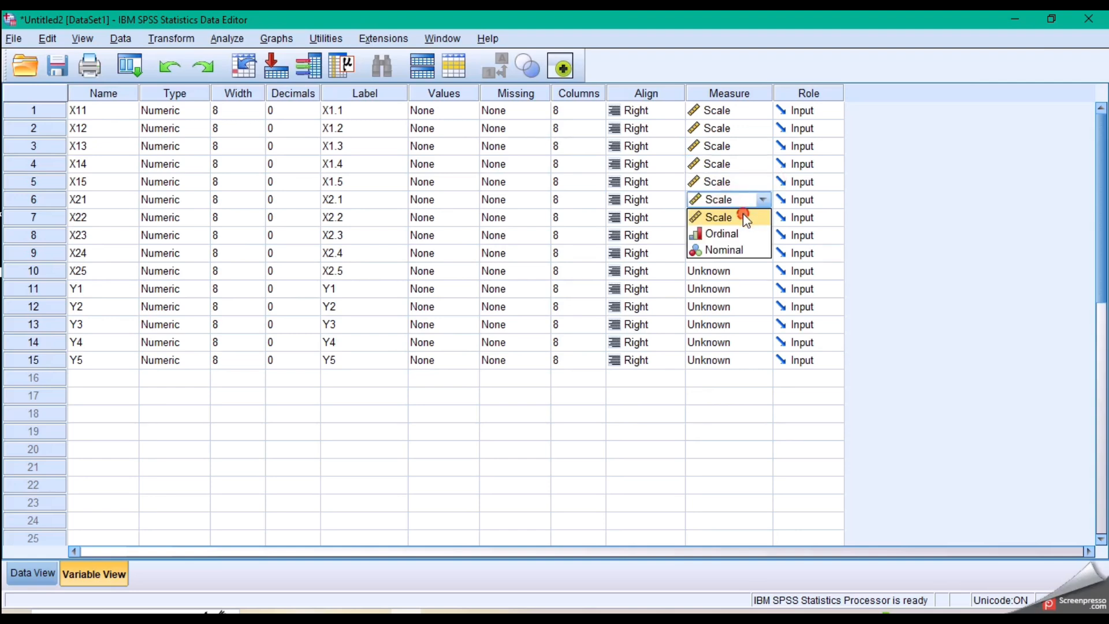
{"action": "left_click", "coordinate": [730, 218]}
{"action": "left_click", "coordinate": [723, 250]}
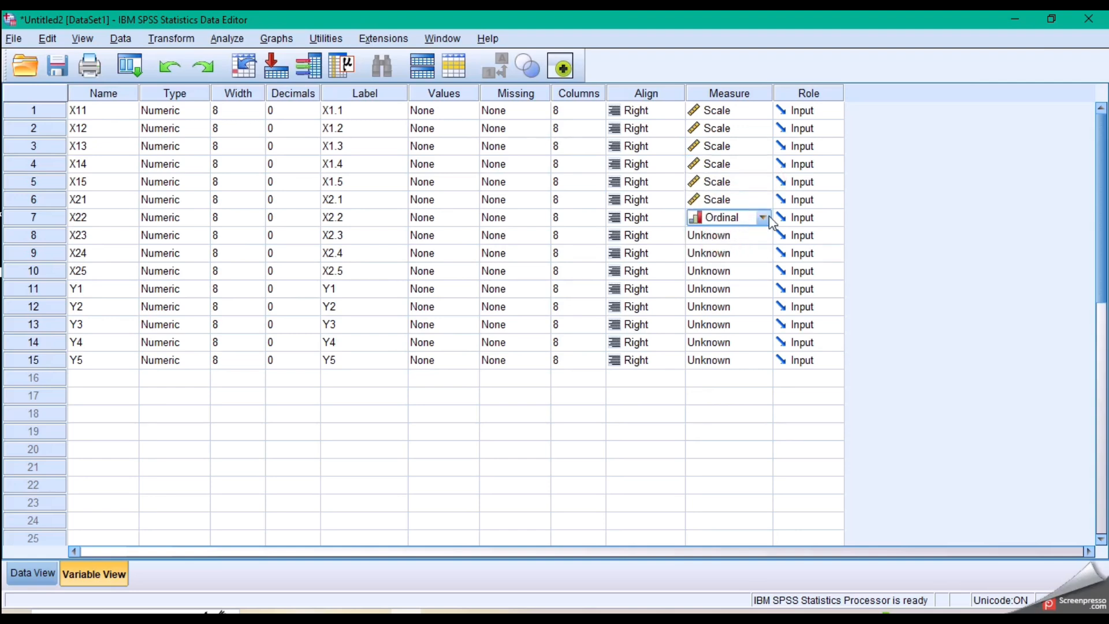
{"action": "left_click", "coordinate": [763, 217]}
{"action": "left_click", "coordinate": [729, 235]}
{"action": "left_click", "coordinate": [727, 235]}
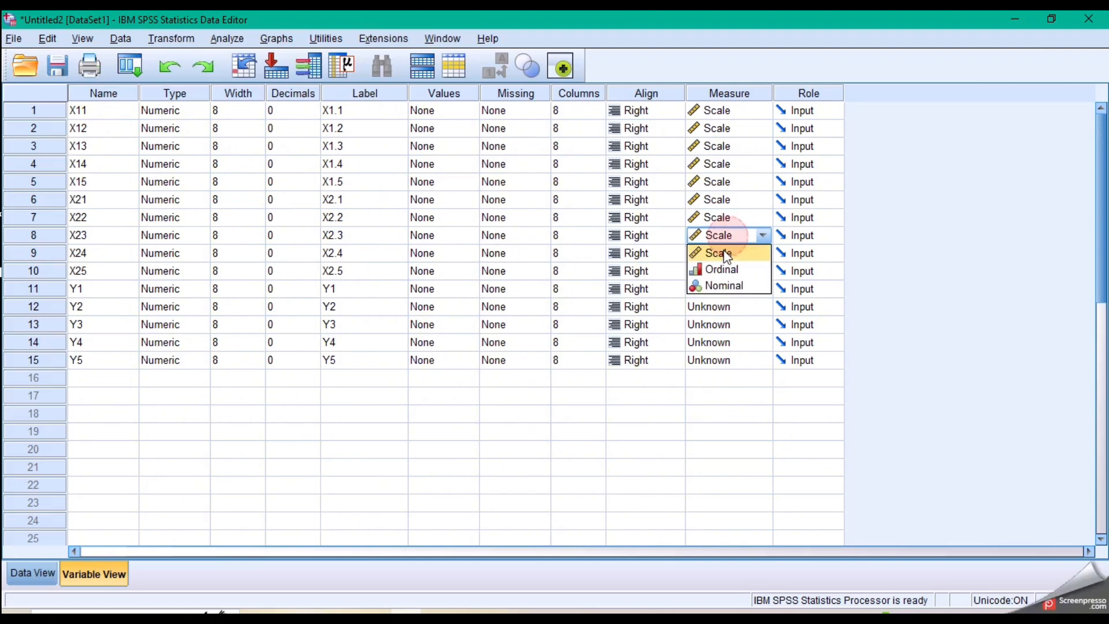
{"action": "left_click", "coordinate": [721, 253]}
{"action": "left_click", "coordinate": [715, 258]}
{"action": "left_click", "coordinate": [716, 271]}
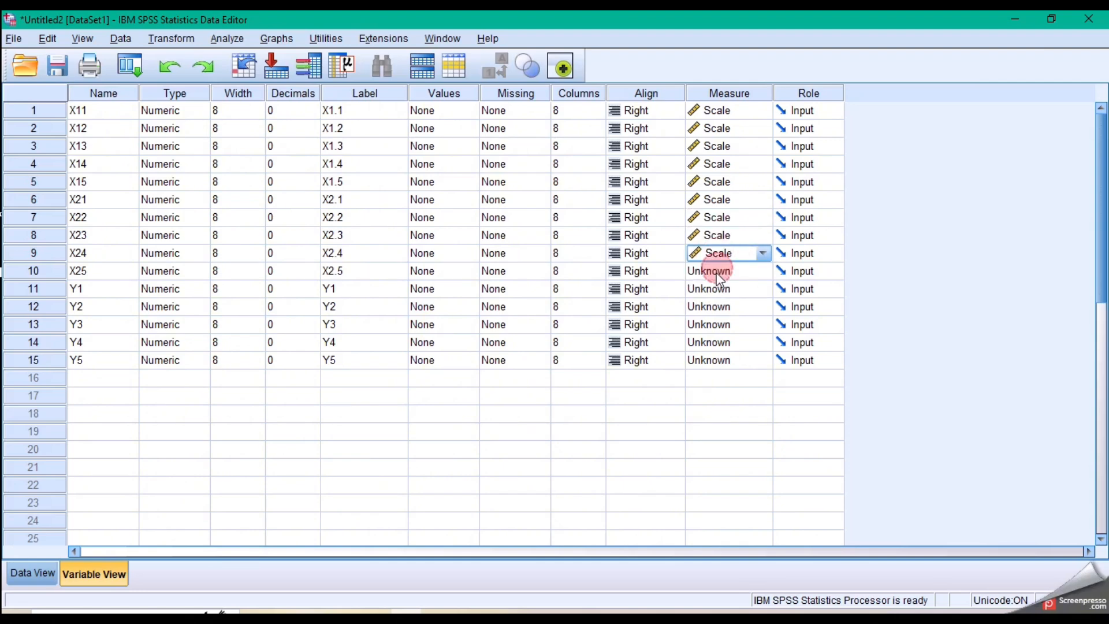
{"action": "left_click", "coordinate": [715, 275]}
{"action": "left_click", "coordinate": [714, 289]}
Step: Set the measurement level of the purchase decision variables Y1 through Y5 to Scale
{"action": "left_click", "coordinate": [716, 291]}
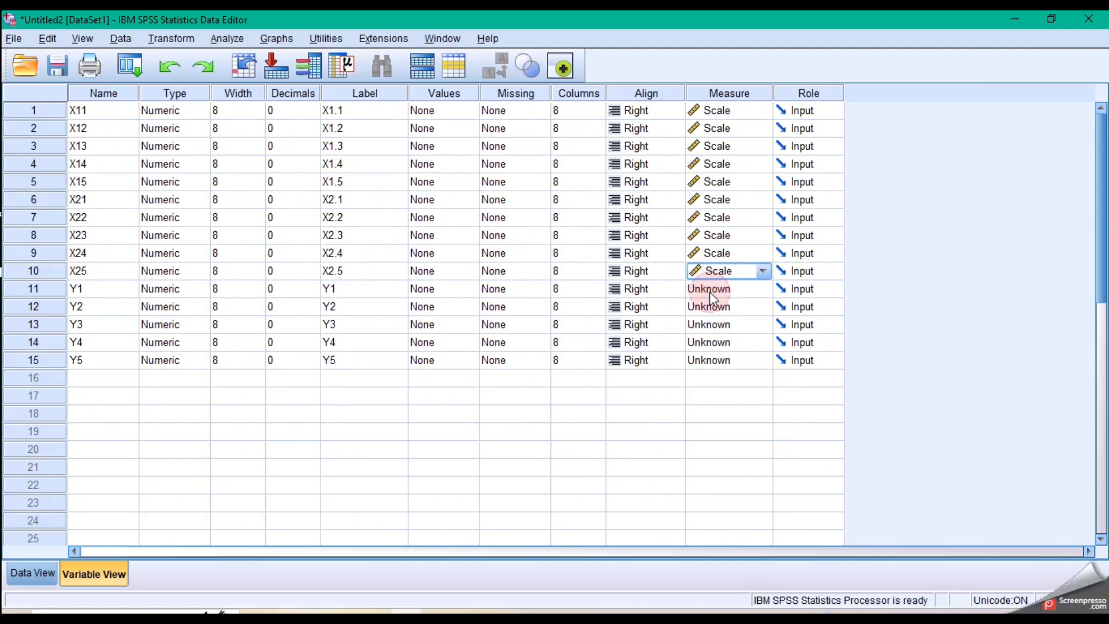
{"action": "left_click", "coordinate": [726, 311]}
{"action": "left_click", "coordinate": [721, 307]}
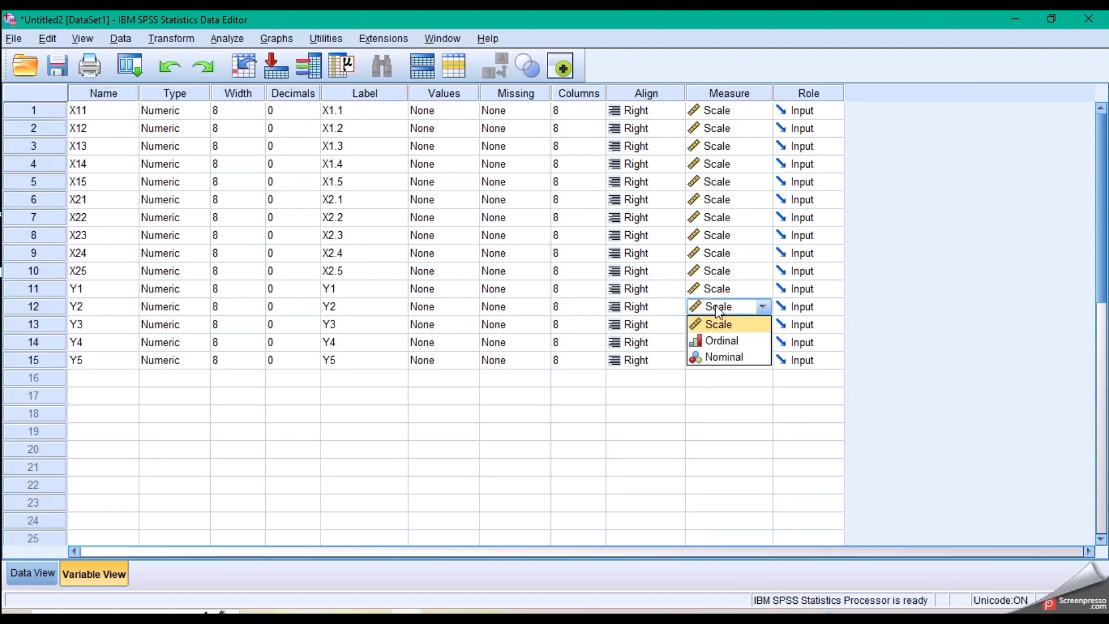
{"action": "left_click", "coordinate": [718, 323]}
{"action": "left_click", "coordinate": [710, 328]}
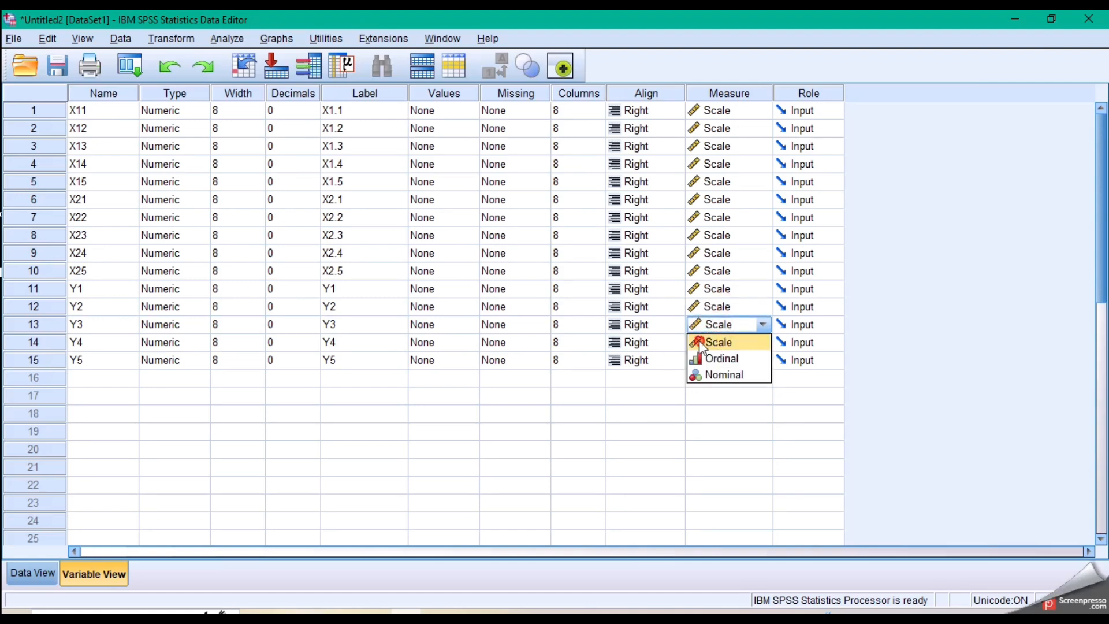
{"action": "left_click", "coordinate": [701, 343]}
{"action": "left_click", "coordinate": [712, 344]}
{"action": "left_click", "coordinate": [709, 361]}
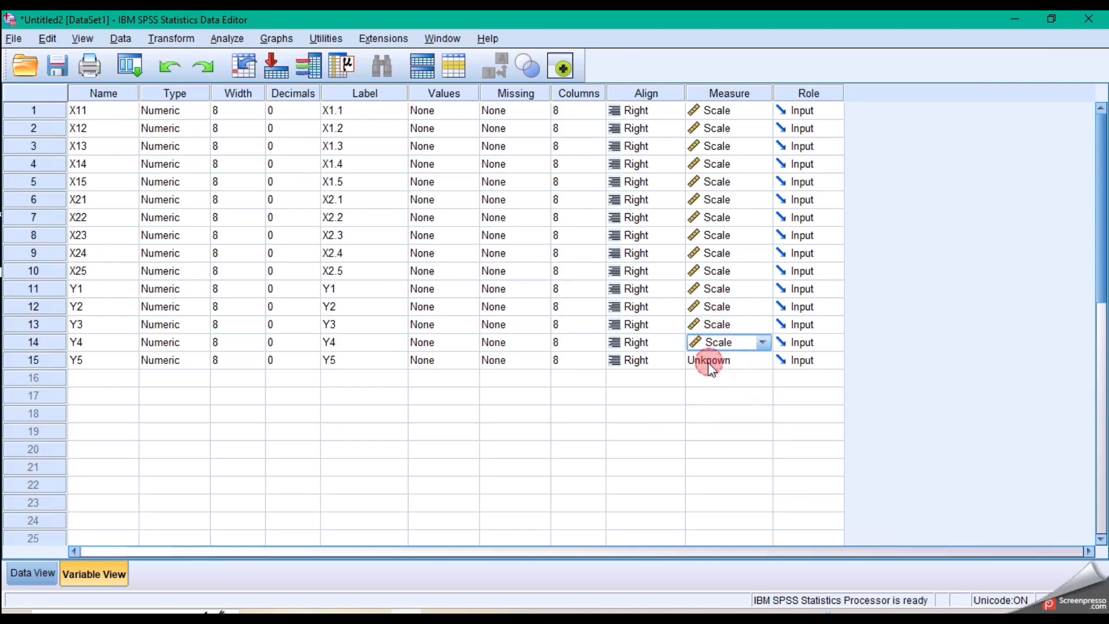
{"action": "left_click", "coordinate": [711, 363]}
{"action": "left_click", "coordinate": [713, 377]}
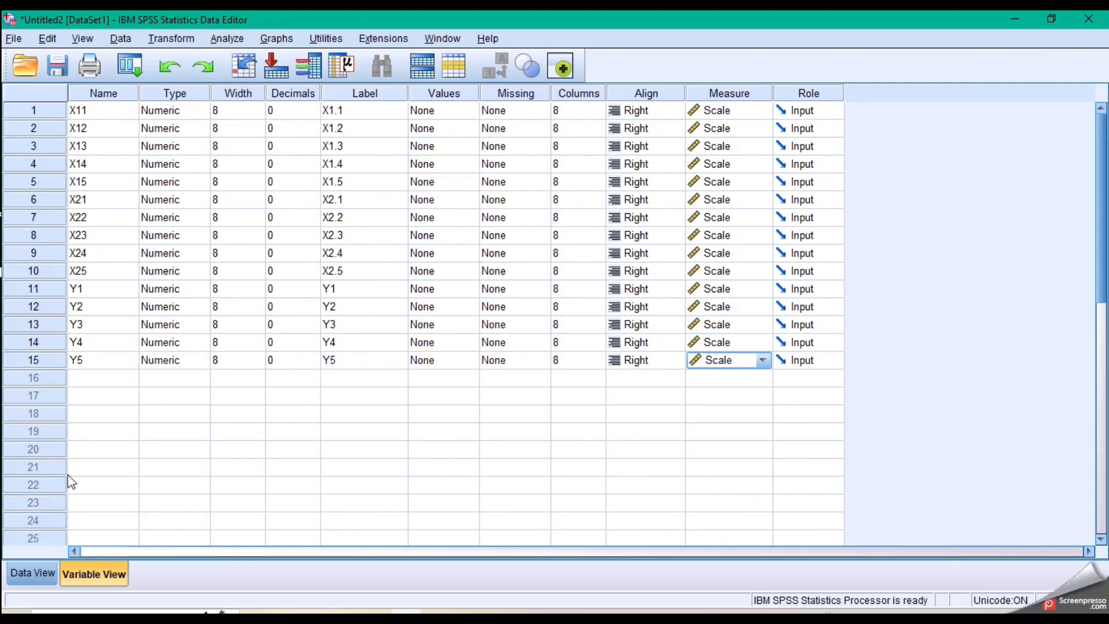
Step: In Data View, select the first empty variable column after Y5
{"action": "left_click", "coordinate": [36, 575]}
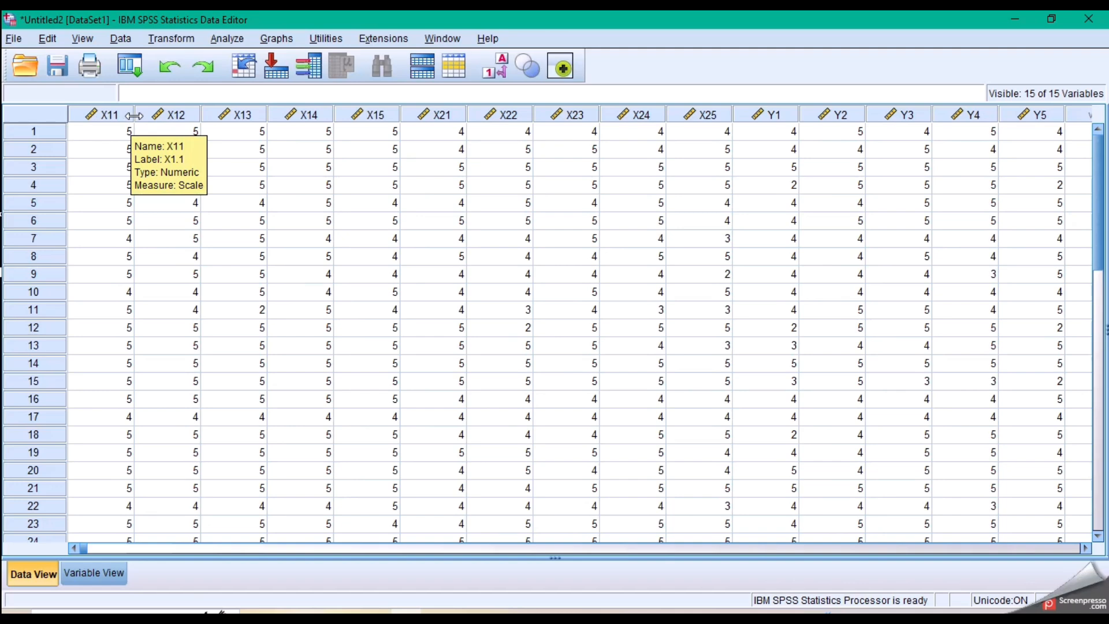
{"action": "left_click", "coordinate": [1086, 548]}
{"action": "left_click", "coordinate": [1085, 548]}
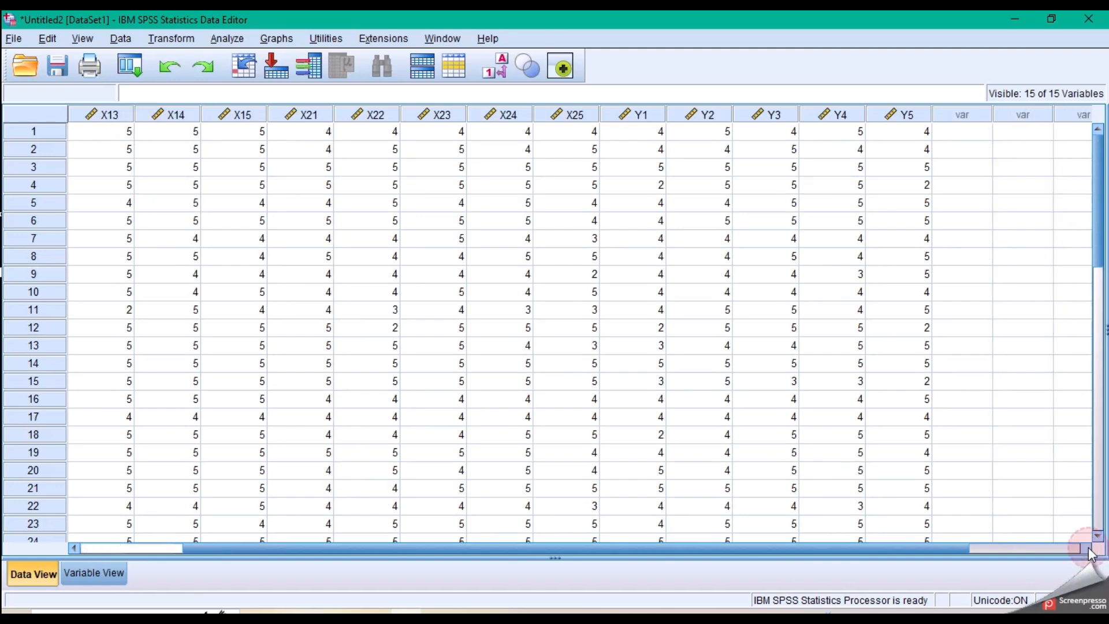
{"action": "left_click", "coordinate": [1085, 548]}
{"action": "left_click", "coordinate": [891, 115]}
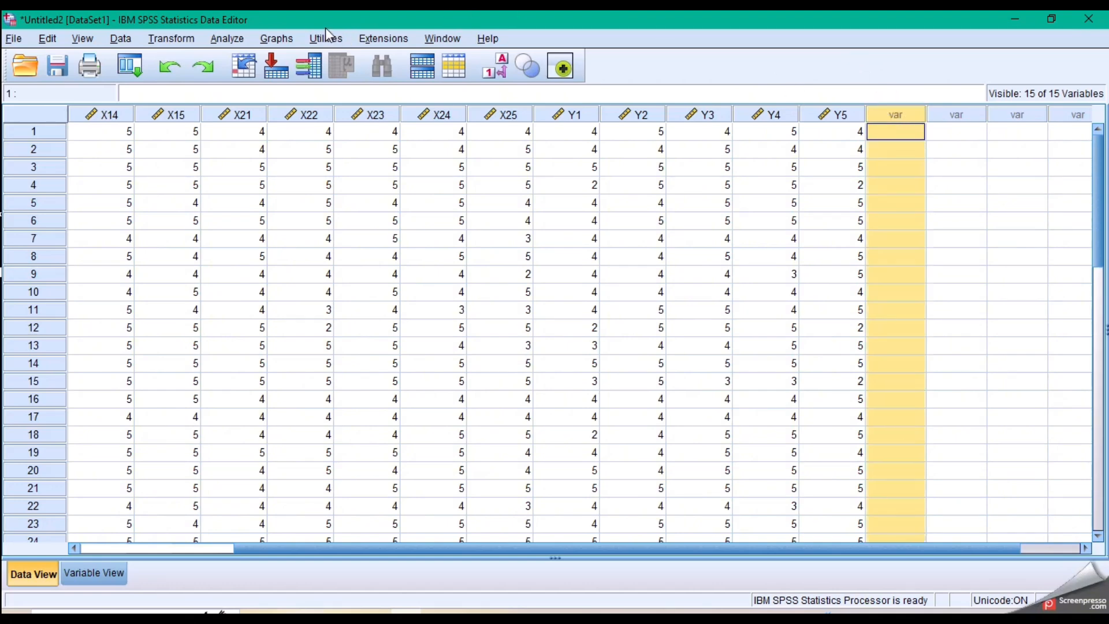
Step: Start a Compute Variable transformation with TotalX1 as the target variable
{"action": "left_click", "coordinate": [171, 39]}
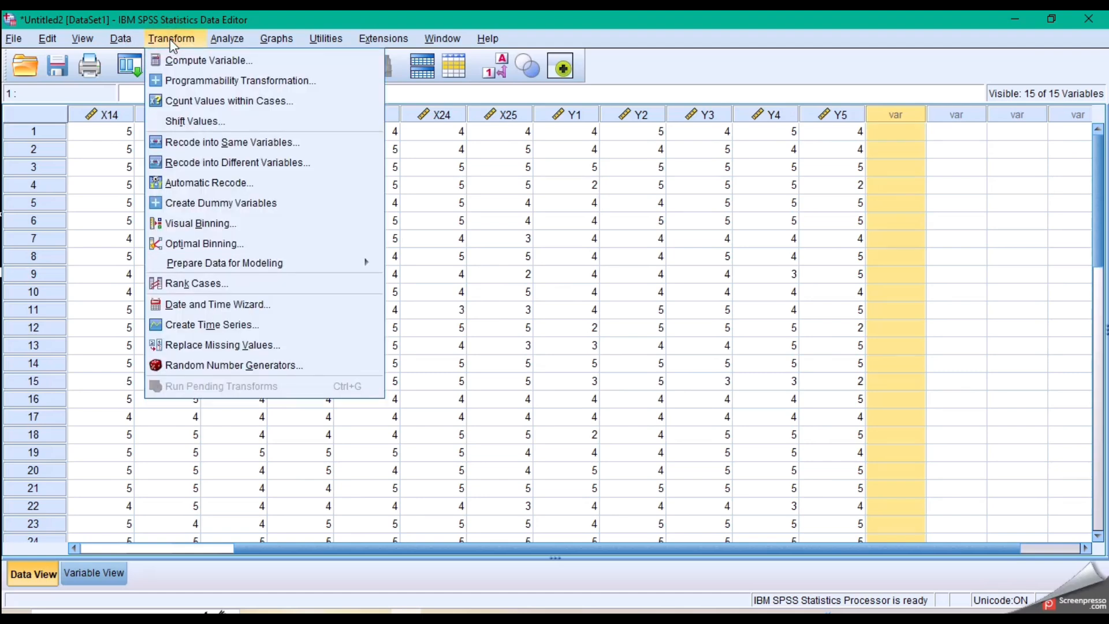
{"action": "left_click", "coordinate": [217, 60]}
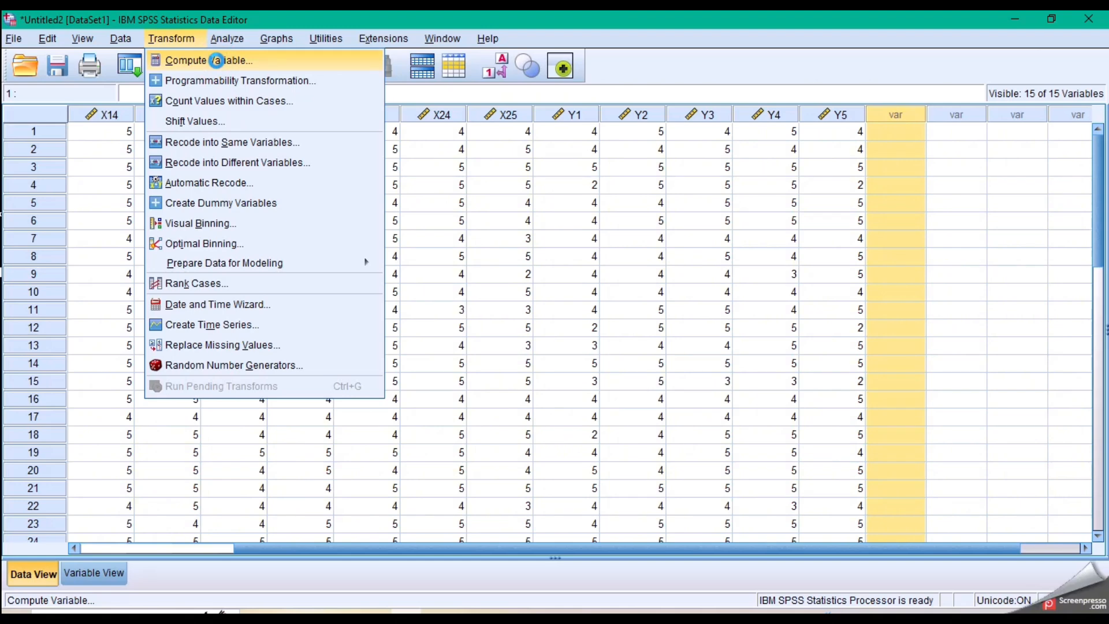
{"action": "left_click", "coordinate": [217, 60]}
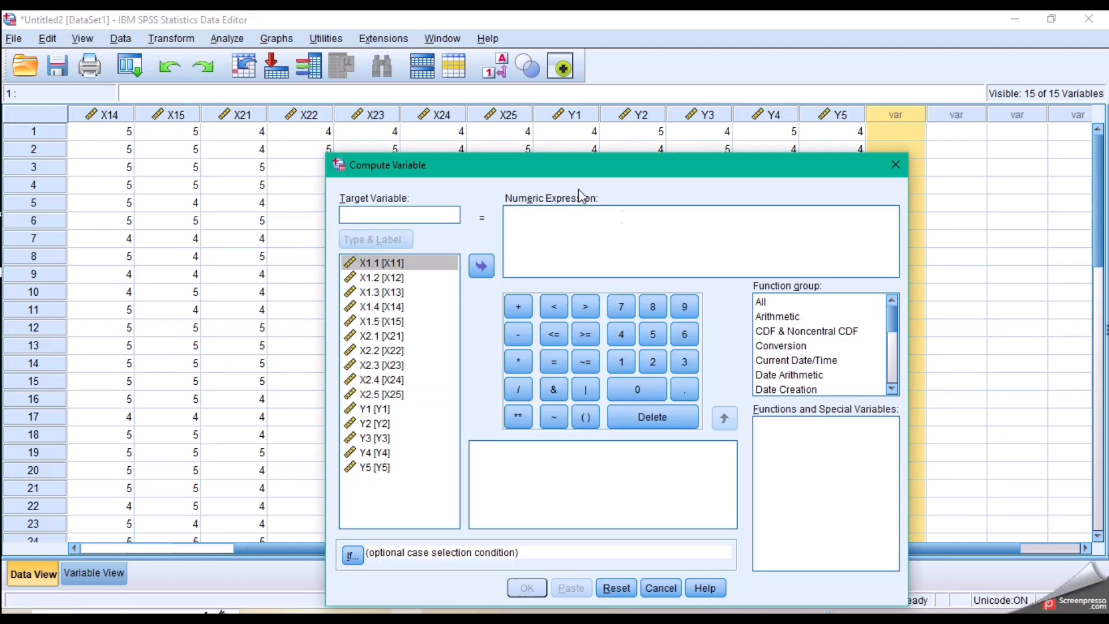
{"action": "left_click_drag", "start_coordinate": [536, 165], "coordinate": [383, 78]}
{"action": "left_click_drag", "start_coordinate": [381, 69], "coordinate": [382, 54]}
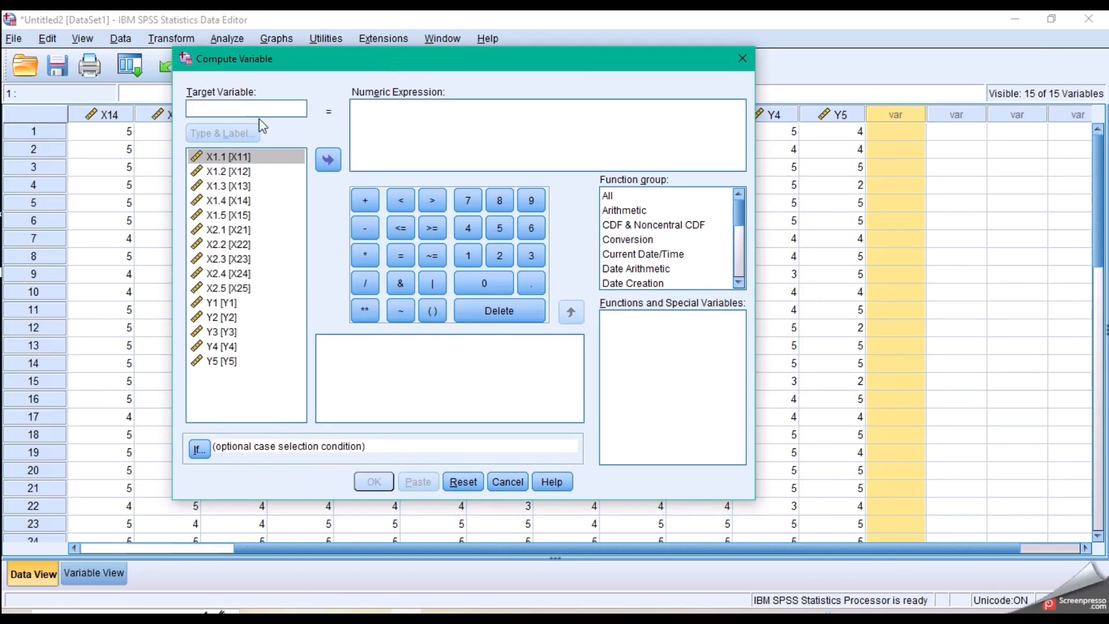
{"action": "left_click", "coordinate": [195, 107]}
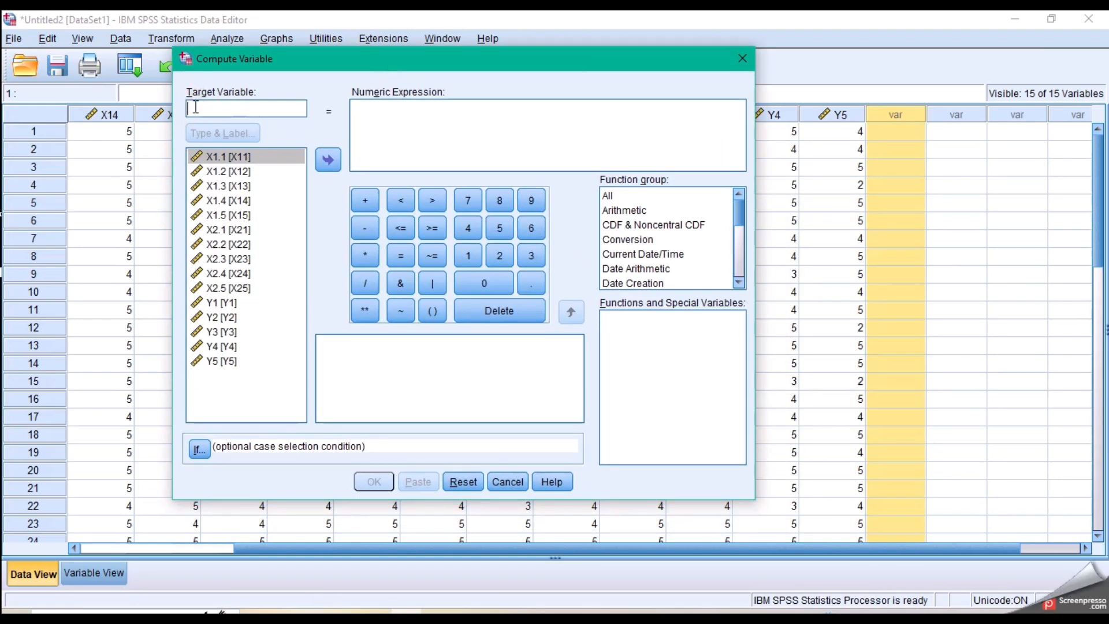
{"action": "type", "text": "TotalX1"}
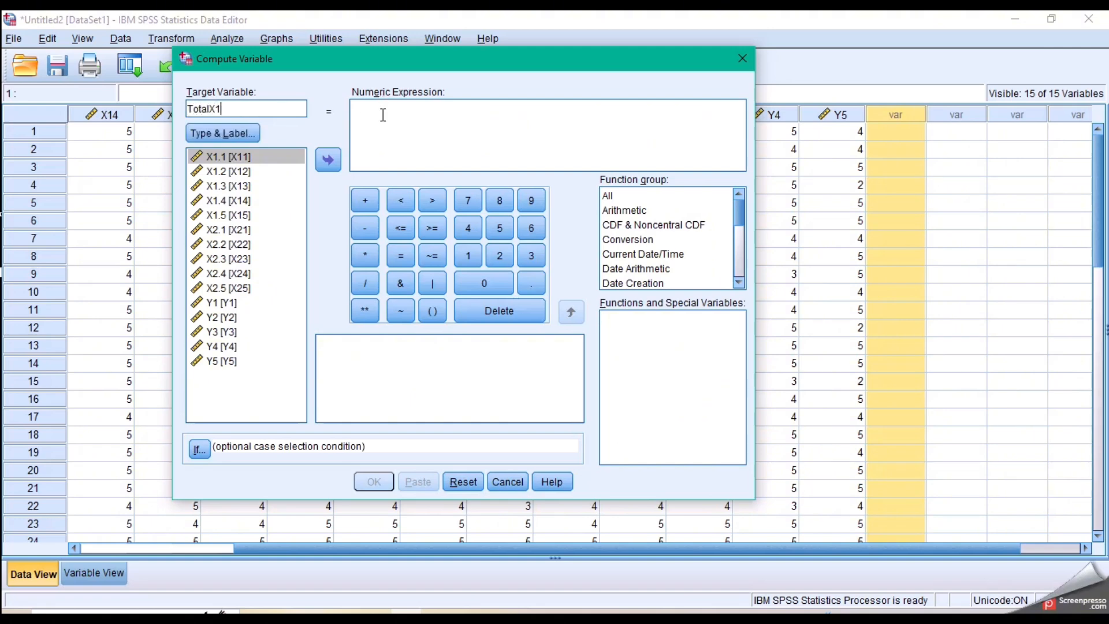
Step: Insert the Sum function from the All function group into the numeric expression
{"action": "left_click", "coordinate": [377, 114]}
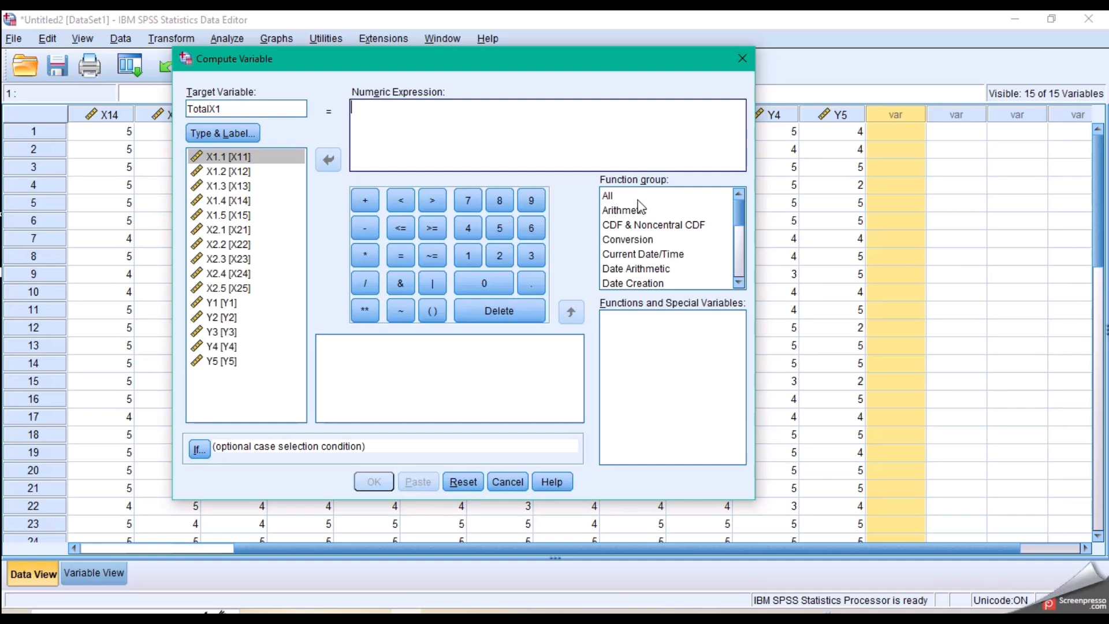
{"action": "left_click", "coordinate": [609, 196]}
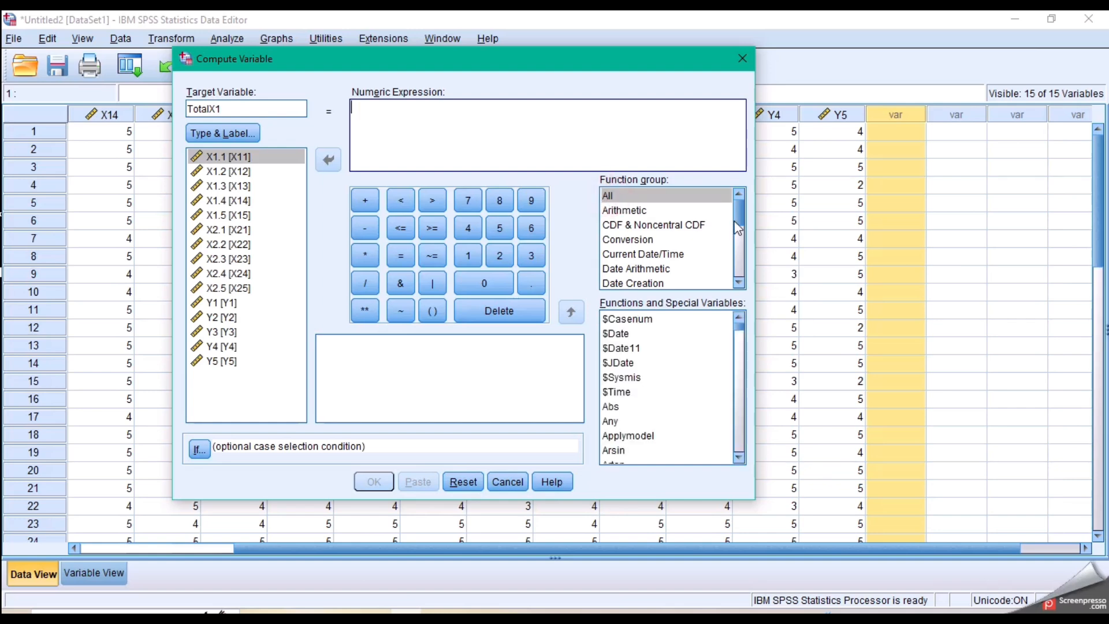
{"action": "scroll", "coordinate": [696, 351], "scroll_direction": "down", "scroll_amount": 4}
{"action": "scroll", "coordinate": [691, 351], "scroll_direction": "up", "scroll_amount": 4}
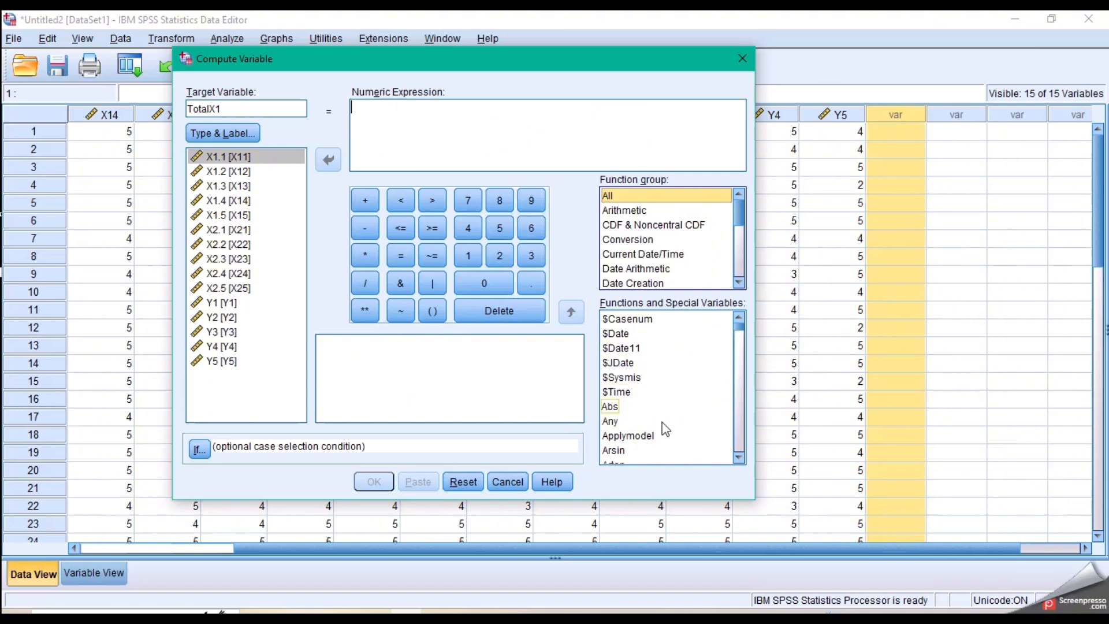
{"action": "left_click", "coordinate": [645, 408]}
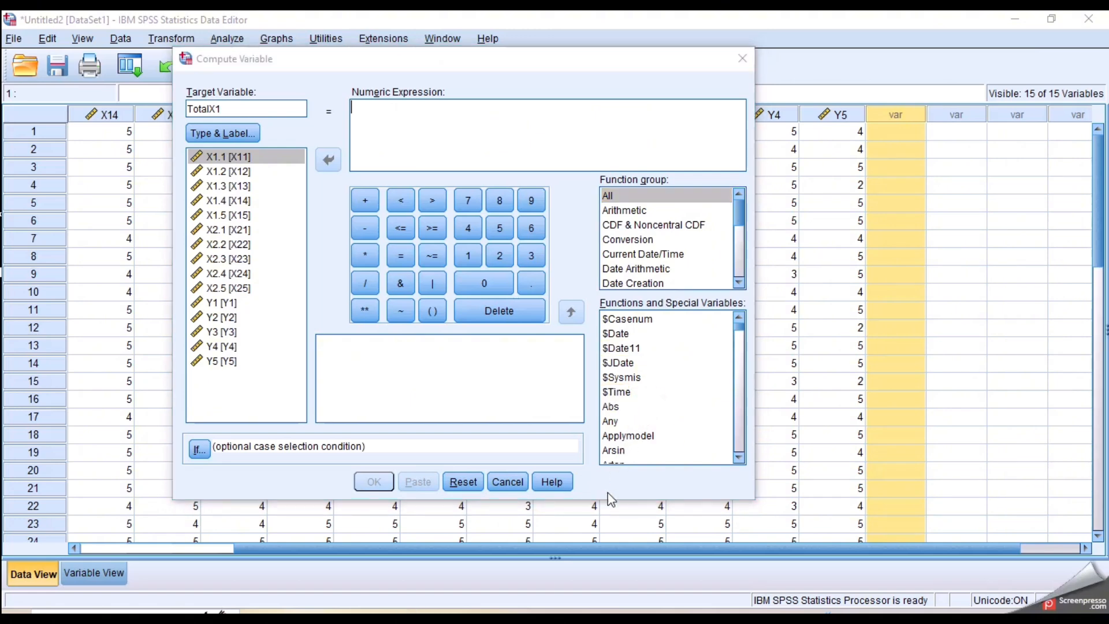
{"action": "left_click", "coordinate": [747, 414]}
{"action": "left_click_drag", "start_coordinate": [737, 323], "coordinate": [717, 435]}
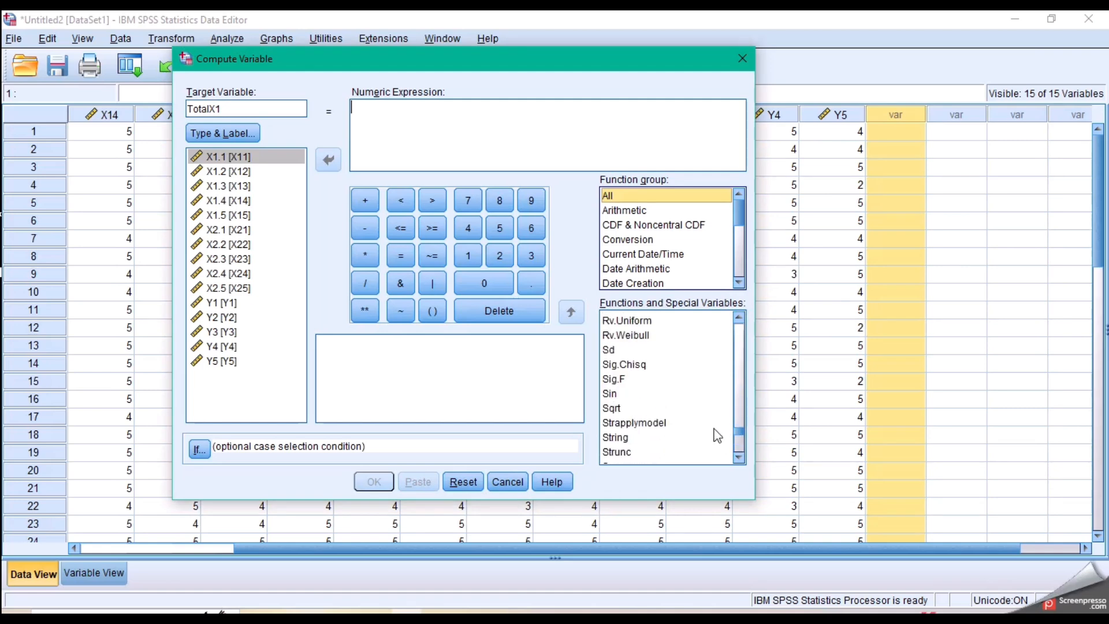
{"action": "scroll", "coordinate": [648, 419], "scroll_direction": "down", "scroll_amount": 1}
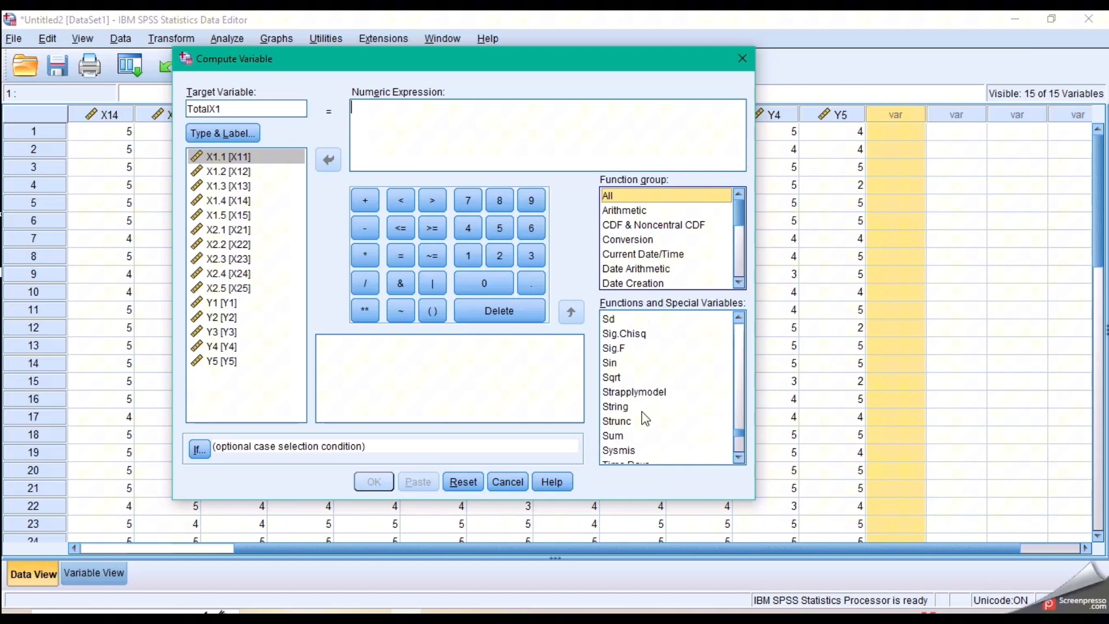
{"action": "left_click", "coordinate": [614, 437]}
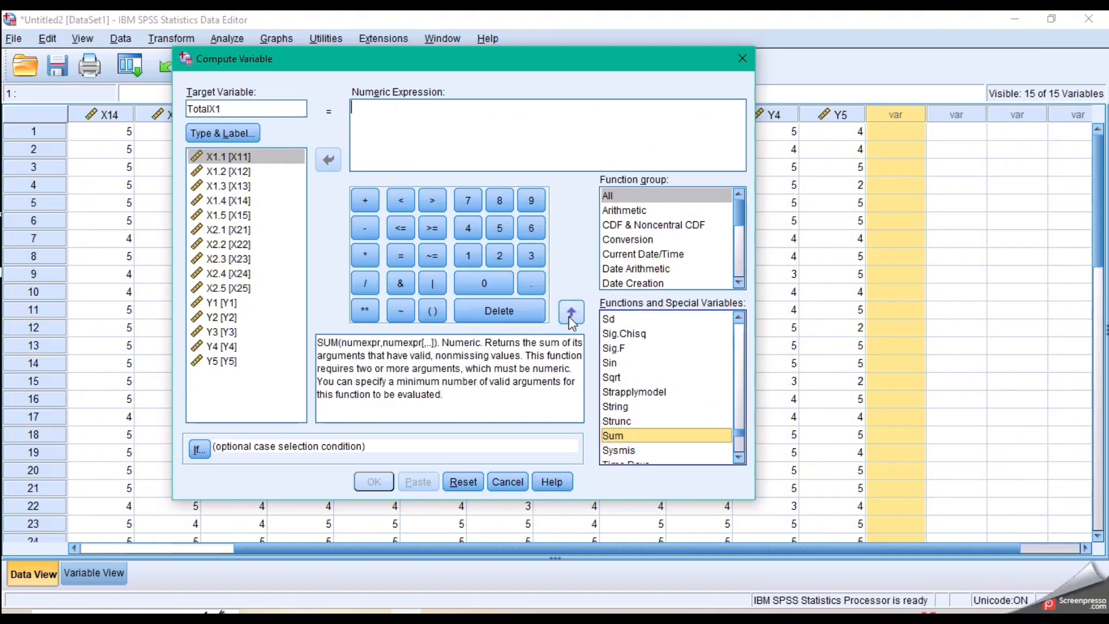
{"action": "left_click", "coordinate": [571, 312]}
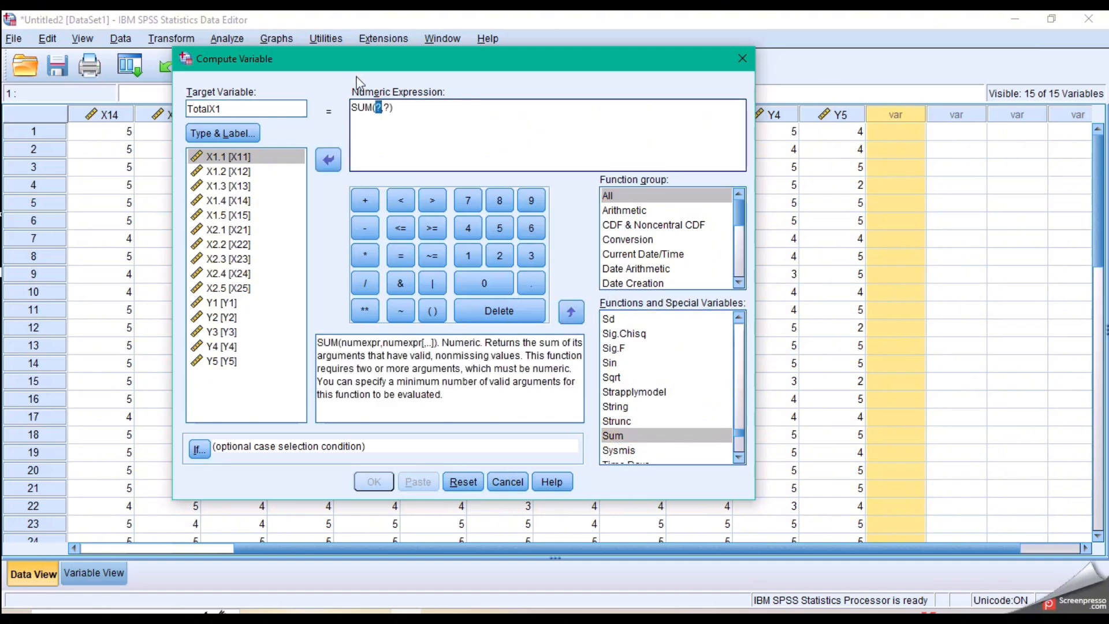
Step: Replace the placeholder arguments of the SUM function with X11, X12 and X13, separated by commas
{"action": "left_click", "coordinate": [275, 160]}
{"action": "left_click", "coordinate": [328, 162]}
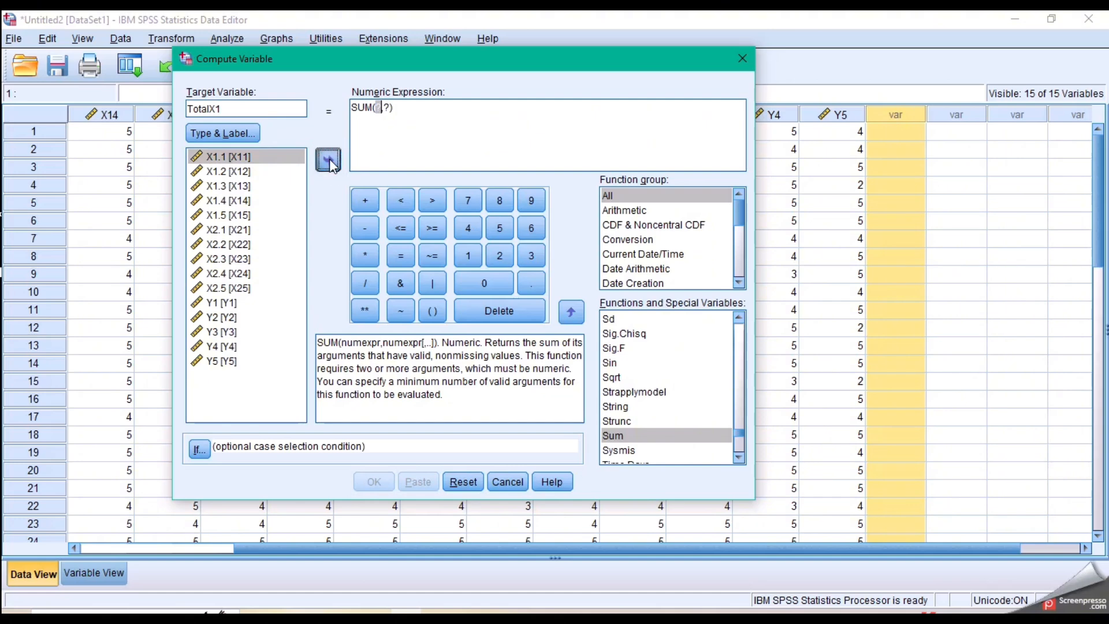
{"action": "double_click", "coordinate": [398, 107]}
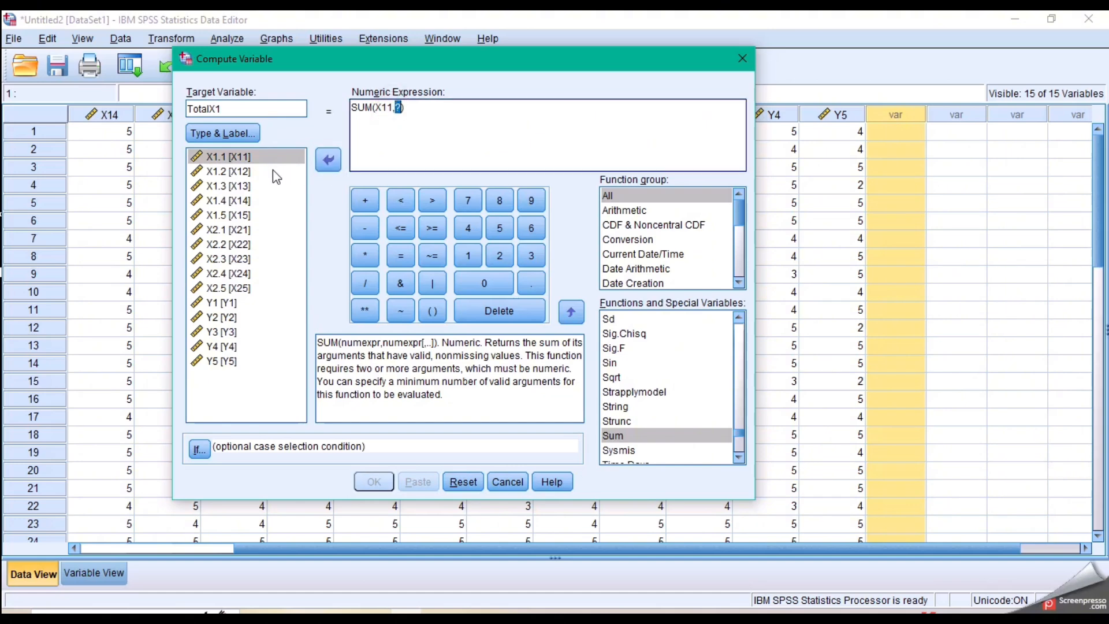
{"action": "key", "text": "Delete"}
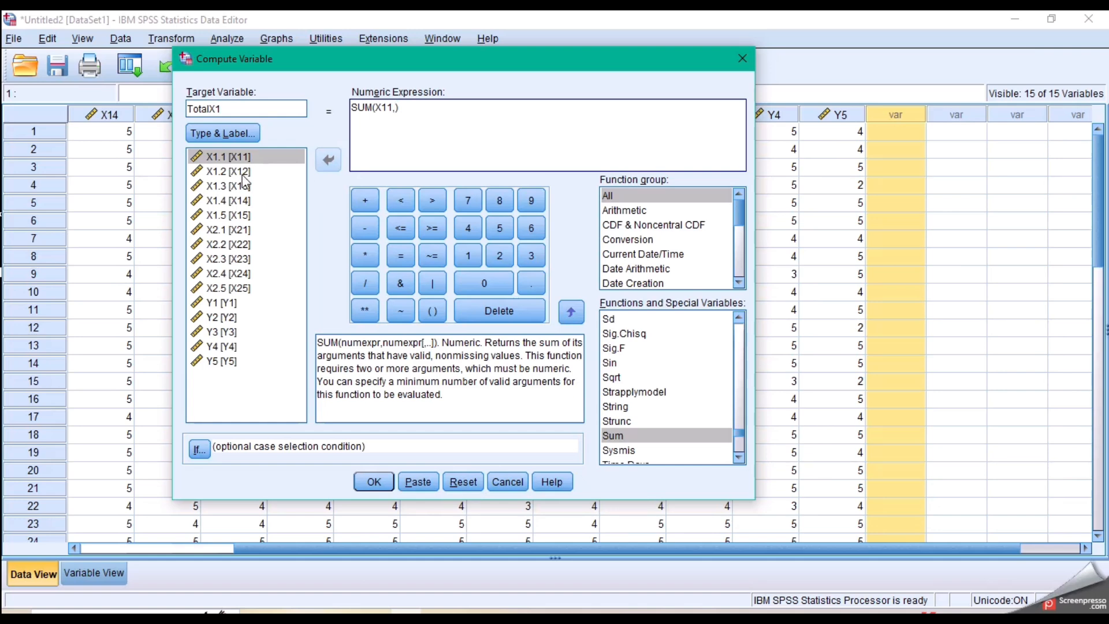
{"action": "left_click", "coordinate": [241, 172]}
{"action": "left_click", "coordinate": [328, 160]}
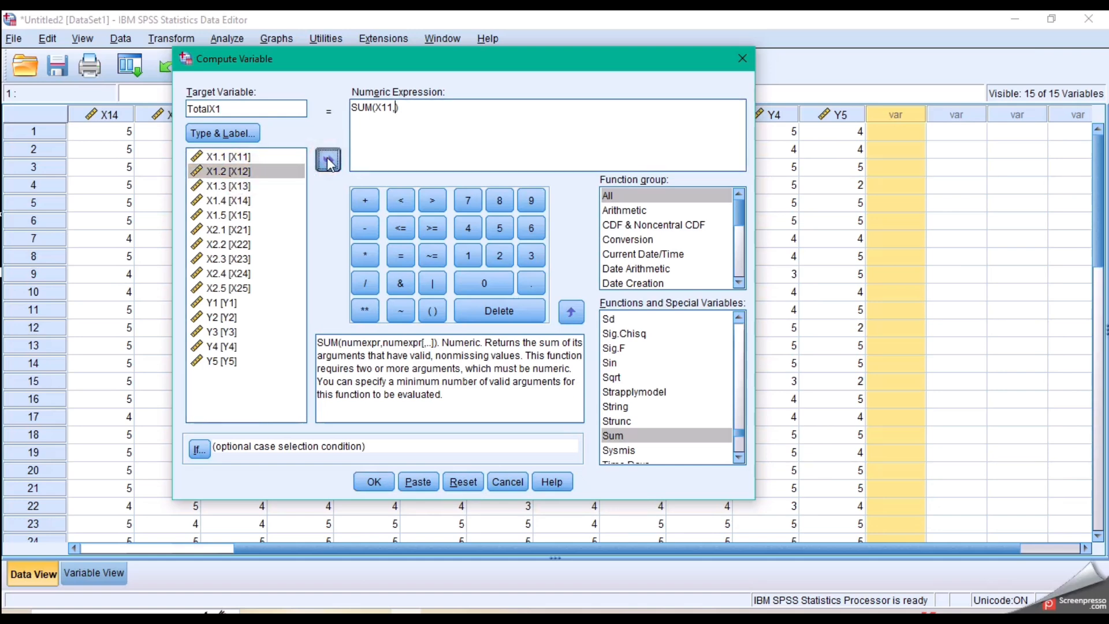
{"action": "type", "text": ","}
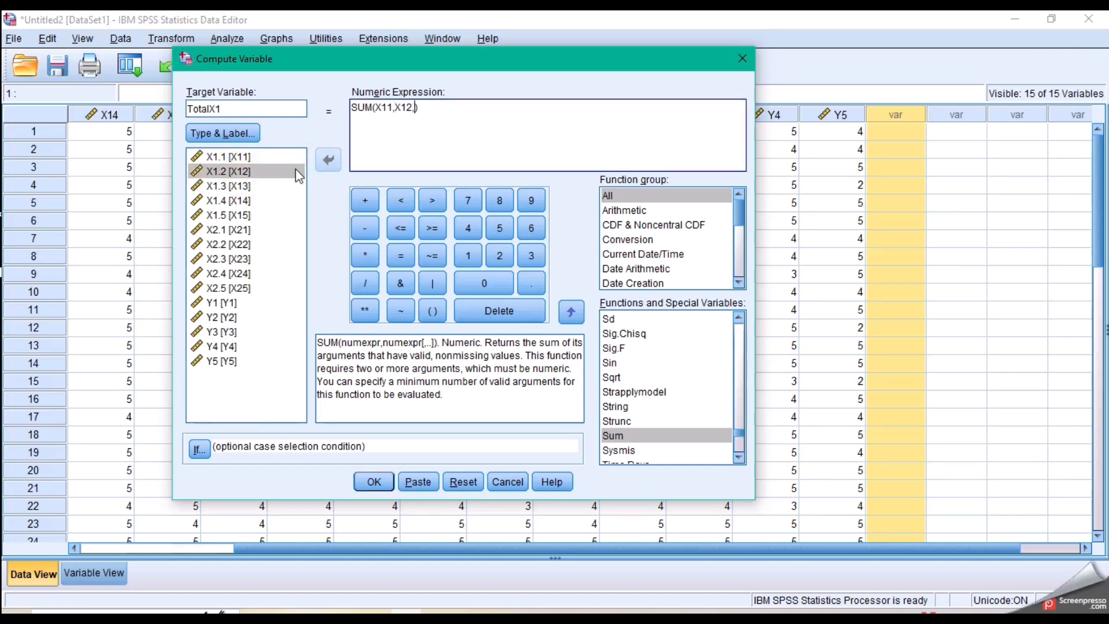
{"action": "left_click", "coordinate": [221, 186]}
{"action": "left_click", "coordinate": [334, 161]}
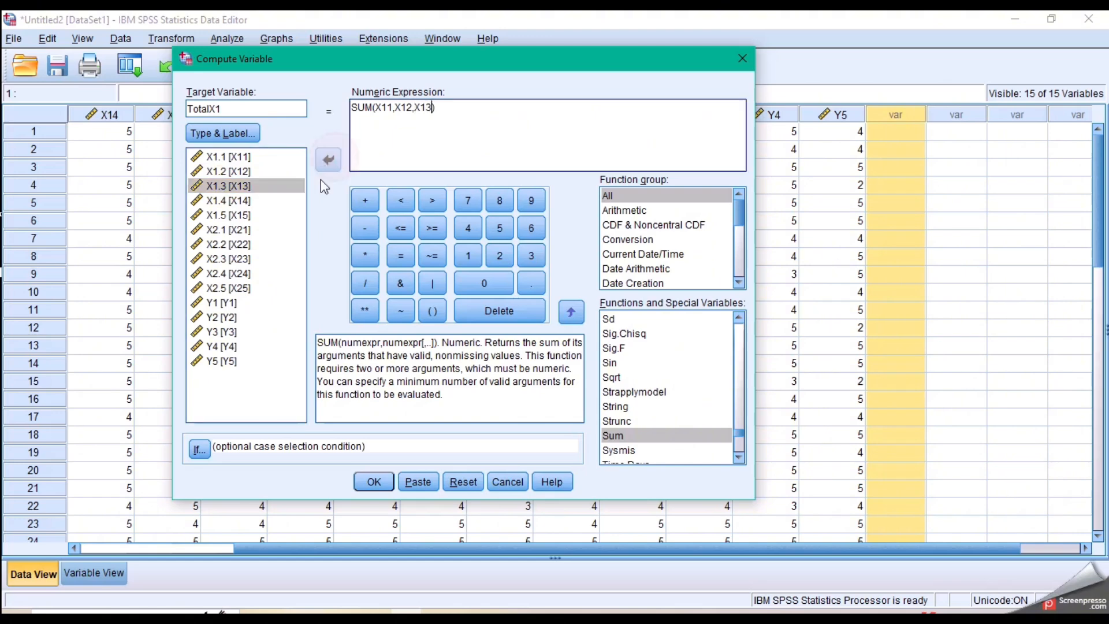
Step: Add X14 and X15 with separating commas so the expression reads SUM(X11,X12,X13,X14,X15)
{"action": "left_click", "coordinate": [271, 200]}
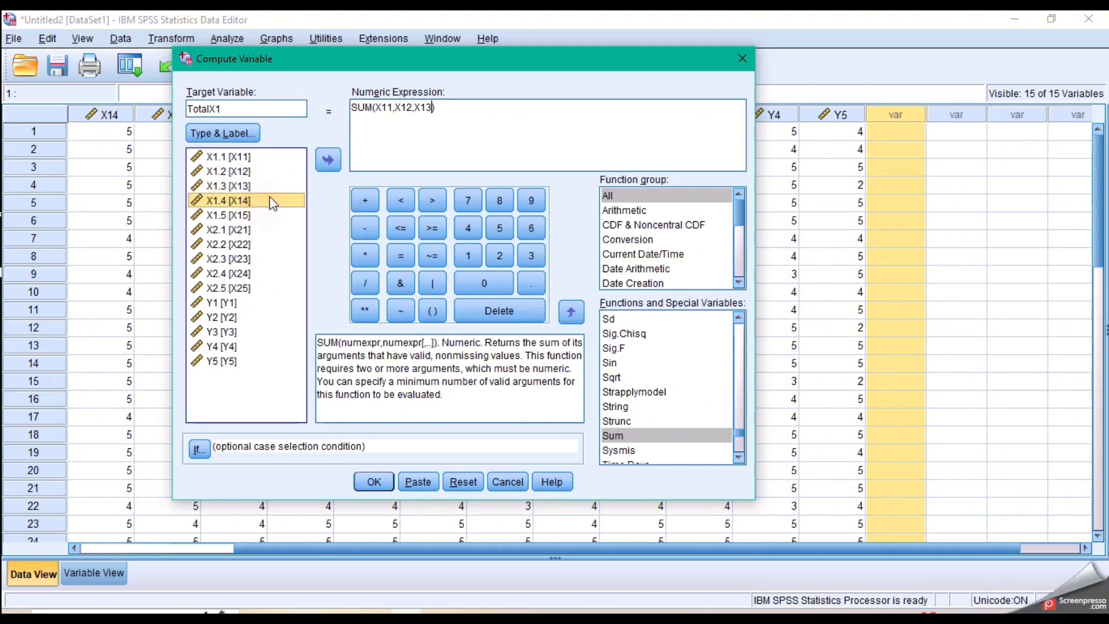
{"action": "left_click", "coordinate": [326, 169]}
{"action": "left_click", "coordinate": [433, 107]}
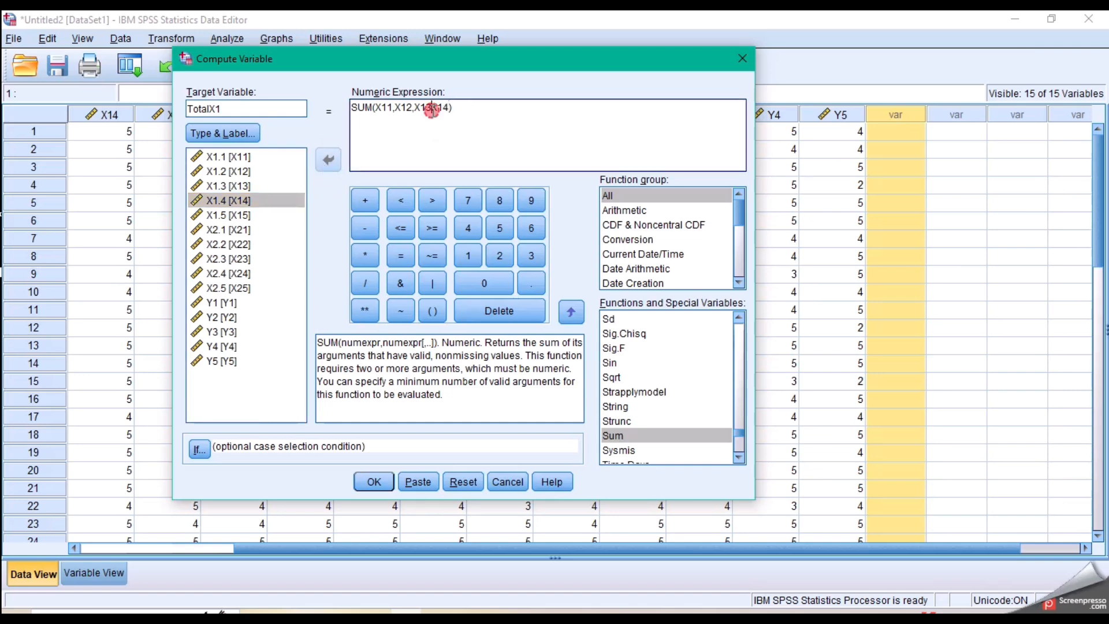
{"action": "type", "text": ","}
{"action": "left_click", "coordinate": [452, 109]}
{"action": "type", "text": ","}
{"action": "left_click", "coordinate": [239, 216]}
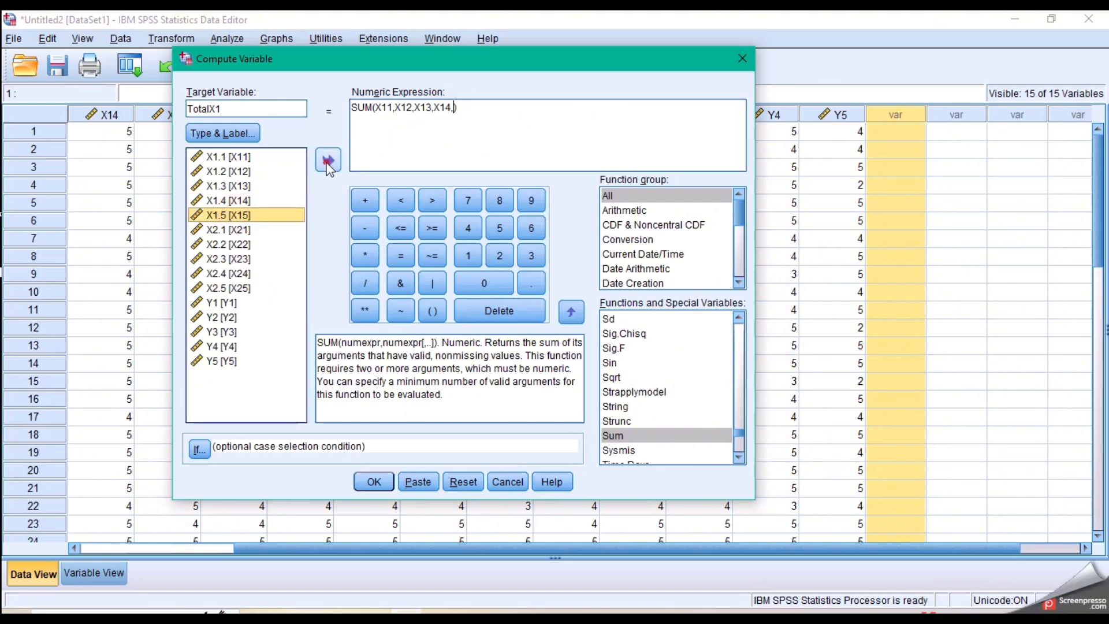
{"action": "left_click", "coordinate": [328, 165]}
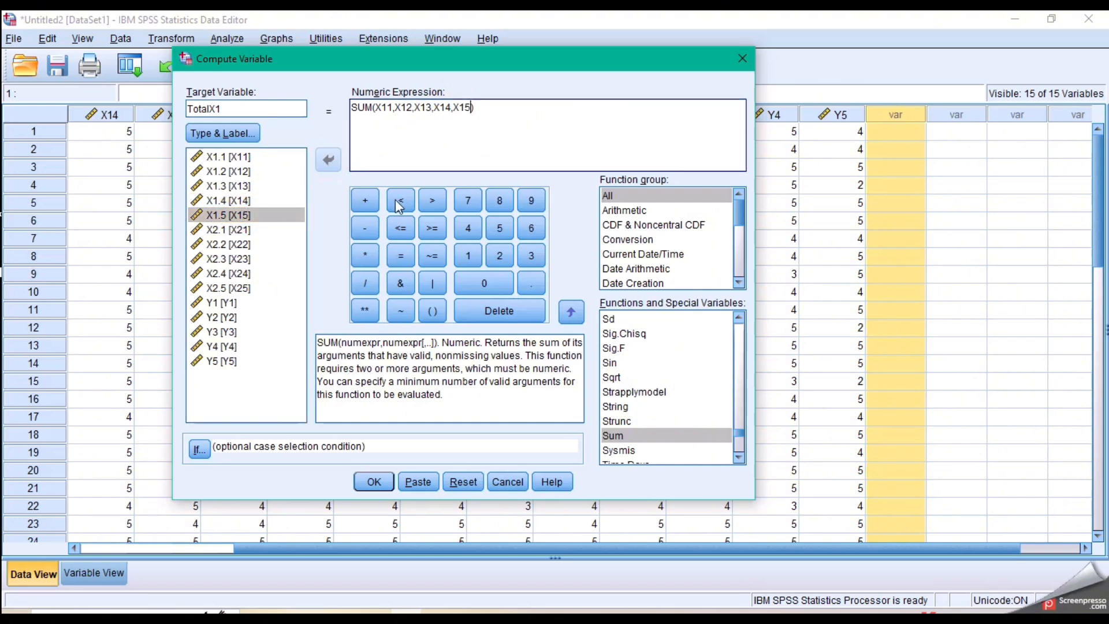
Step: Run the TotalX1 computation, then minimise the output viewer and narrow the TotalX1 column in the data sheet
{"action": "left_click", "coordinate": [375, 482]}
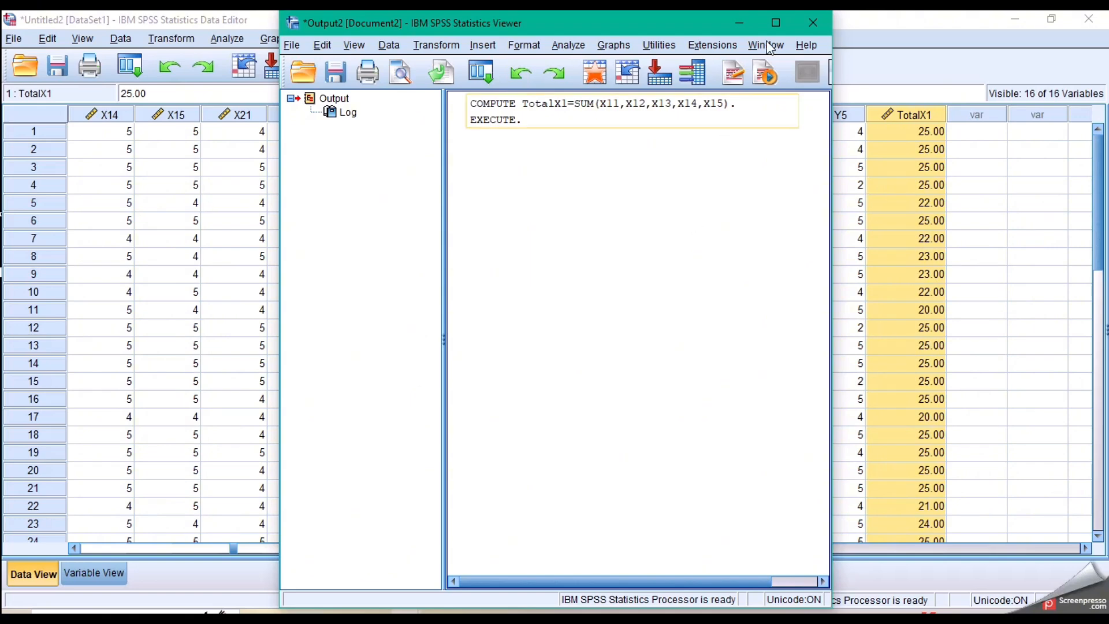
{"action": "left_click", "coordinate": [738, 24]}
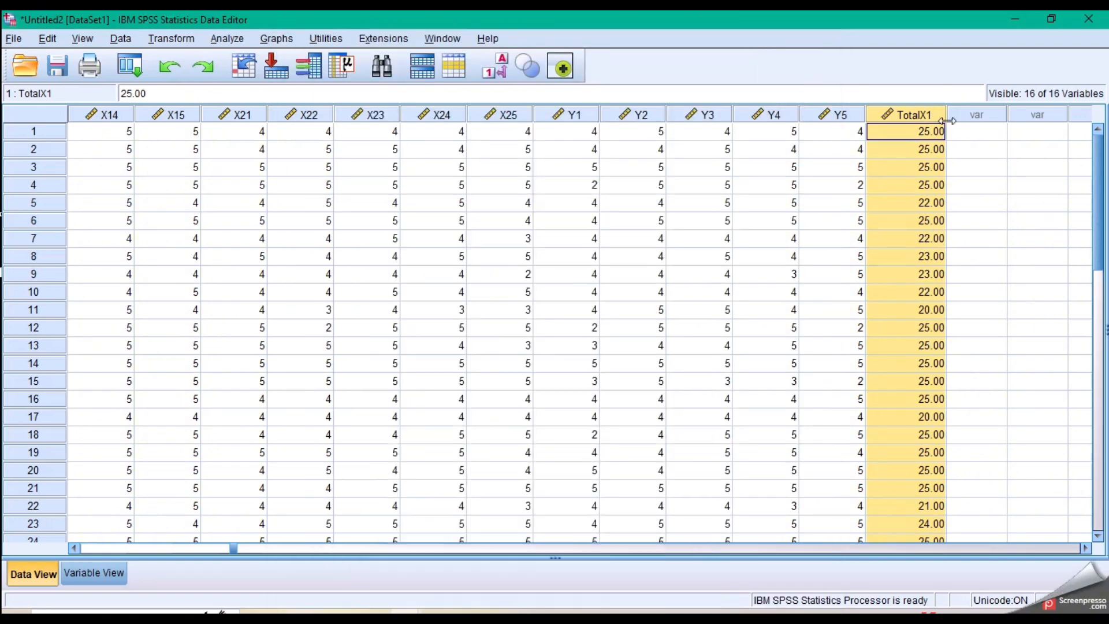
{"action": "left_click_drag", "start_coordinate": [945, 114], "coordinate": [924, 115]}
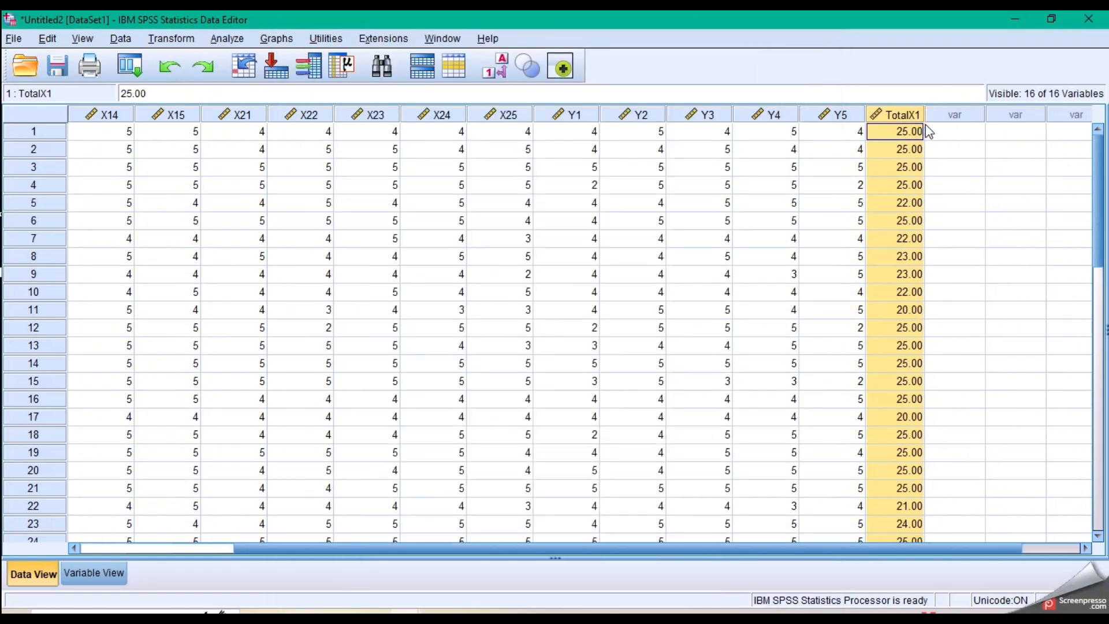
Step: Move the TotalX1 column in the data sheet so it sits between X15 and X21
{"action": "left_click", "coordinate": [951, 116]}
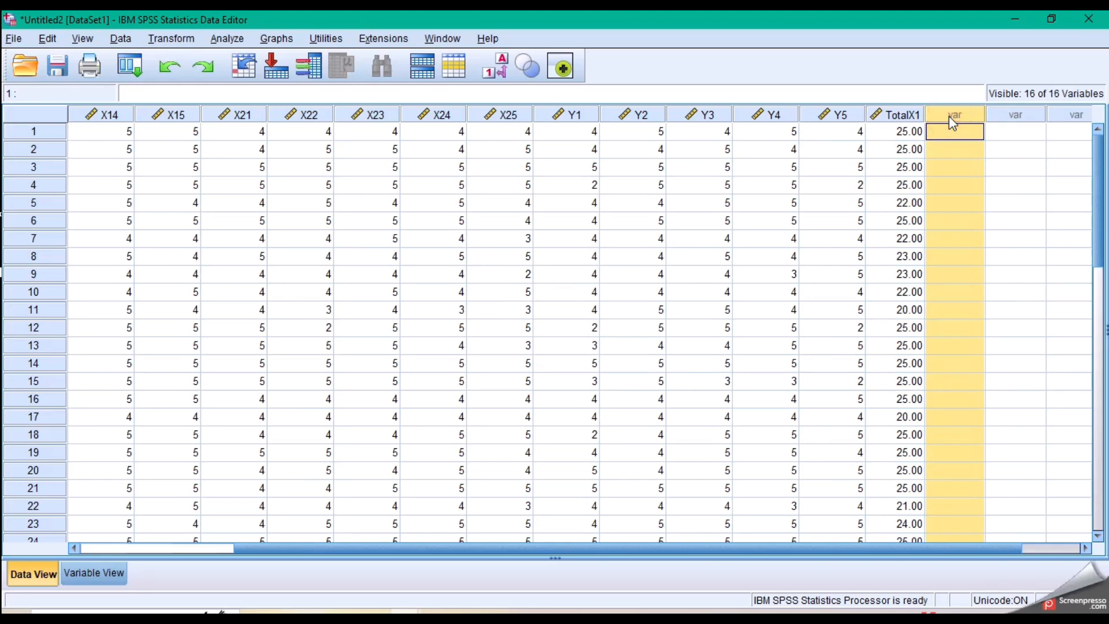
{"action": "left_click", "coordinate": [894, 115]}
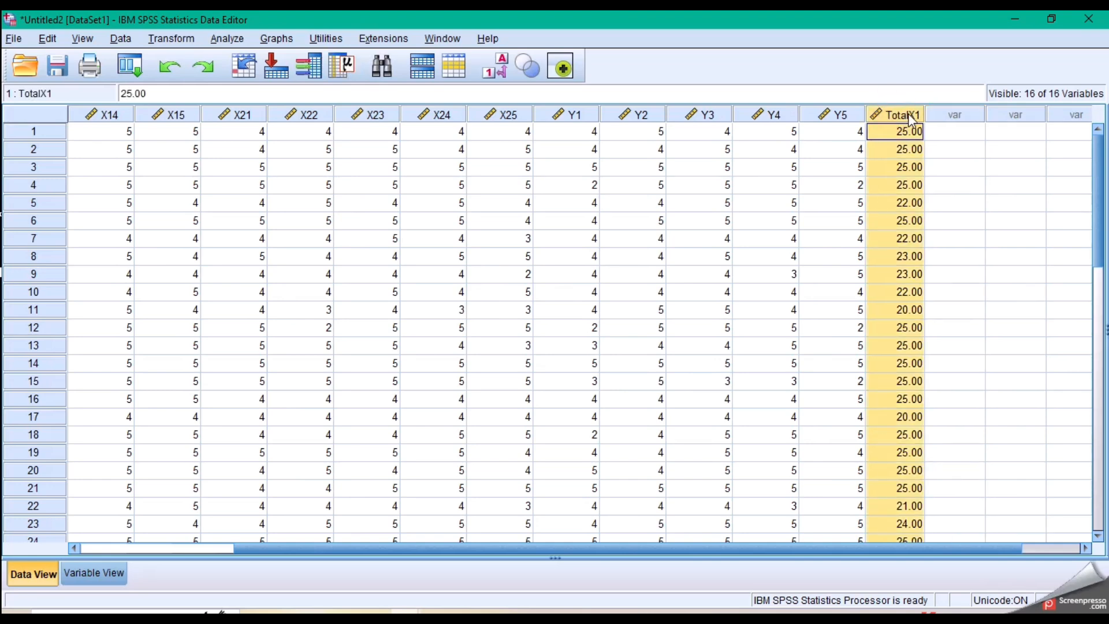
{"action": "left_click", "coordinate": [909, 115]}
{"action": "left_click_drag", "start_coordinate": [548, 139], "coordinate": [206, 120]}
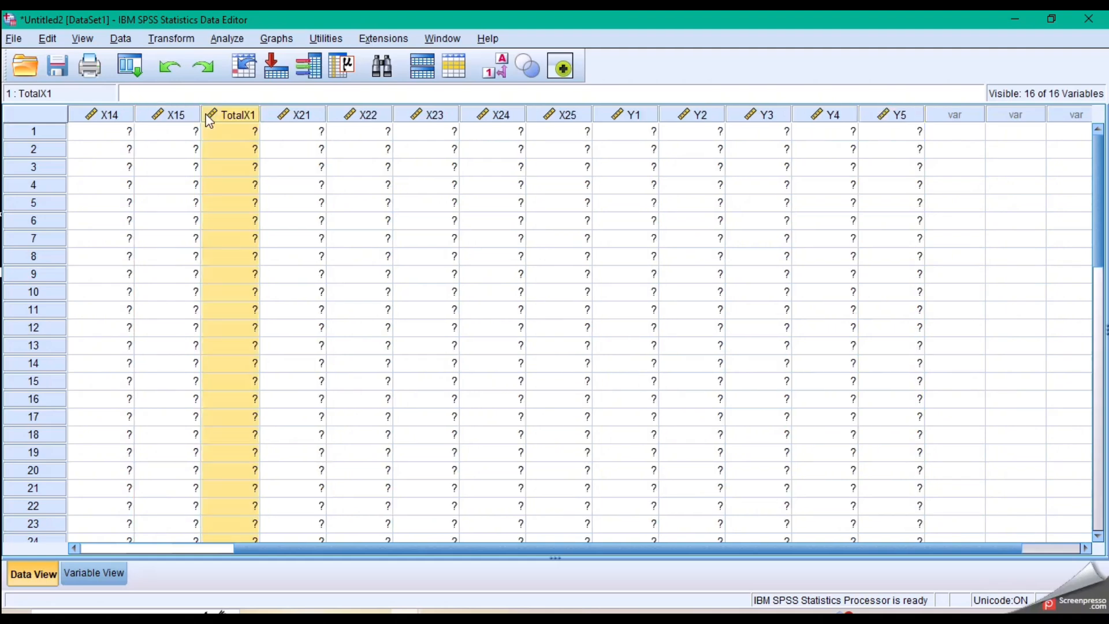
Step: Start a new Compute Variable operation and name the target variable TotalX2
{"action": "left_click", "coordinate": [956, 115]}
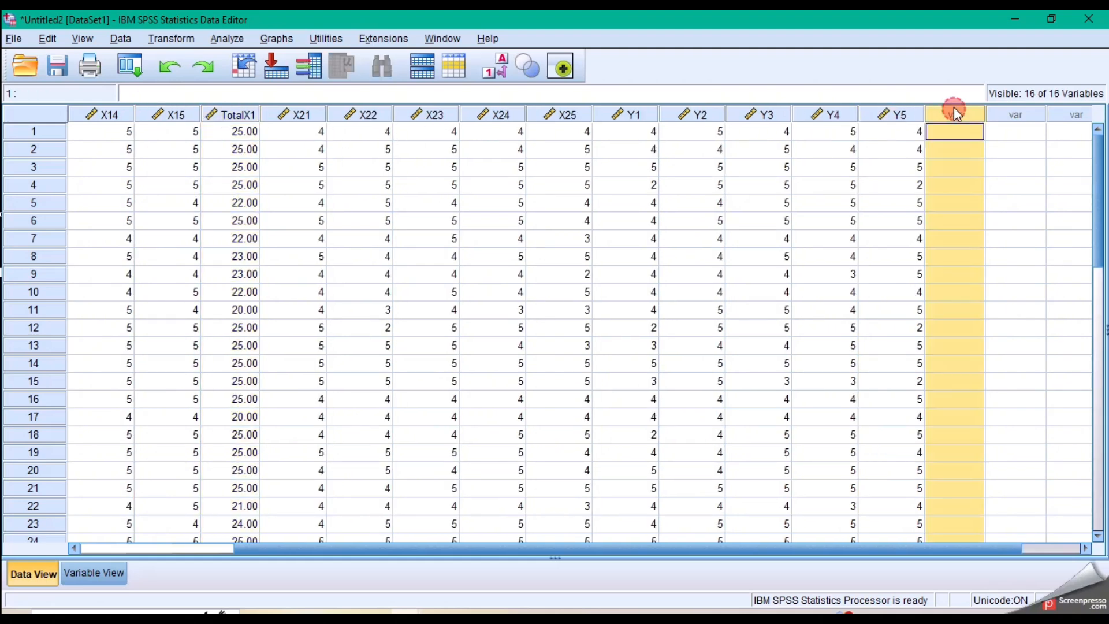
{"action": "left_click", "coordinate": [170, 40]}
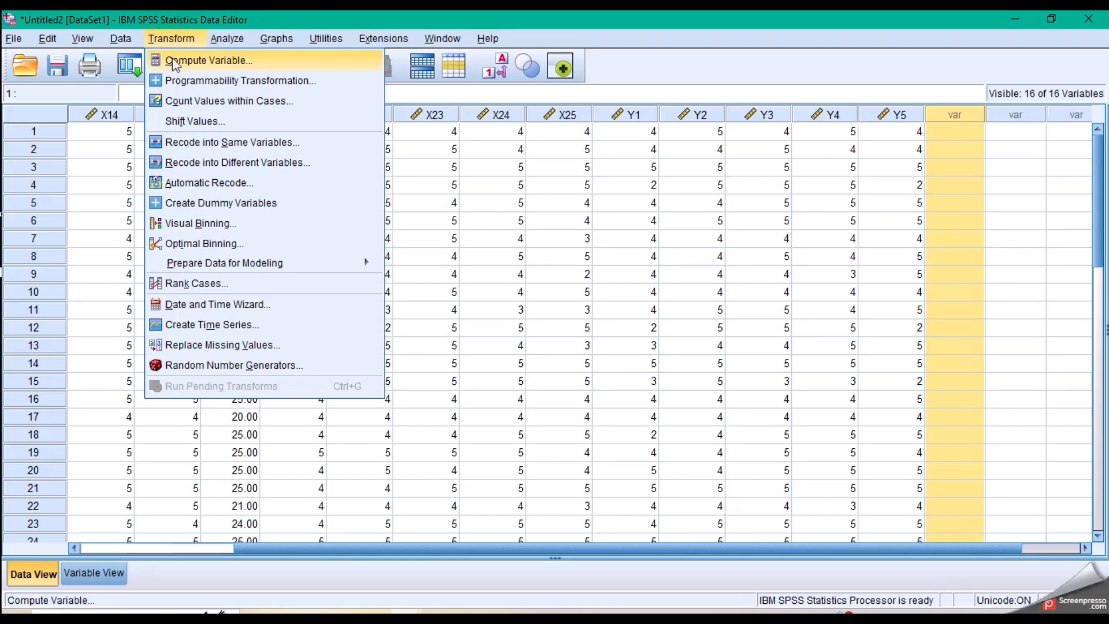
{"action": "left_click", "coordinate": [168, 60]}
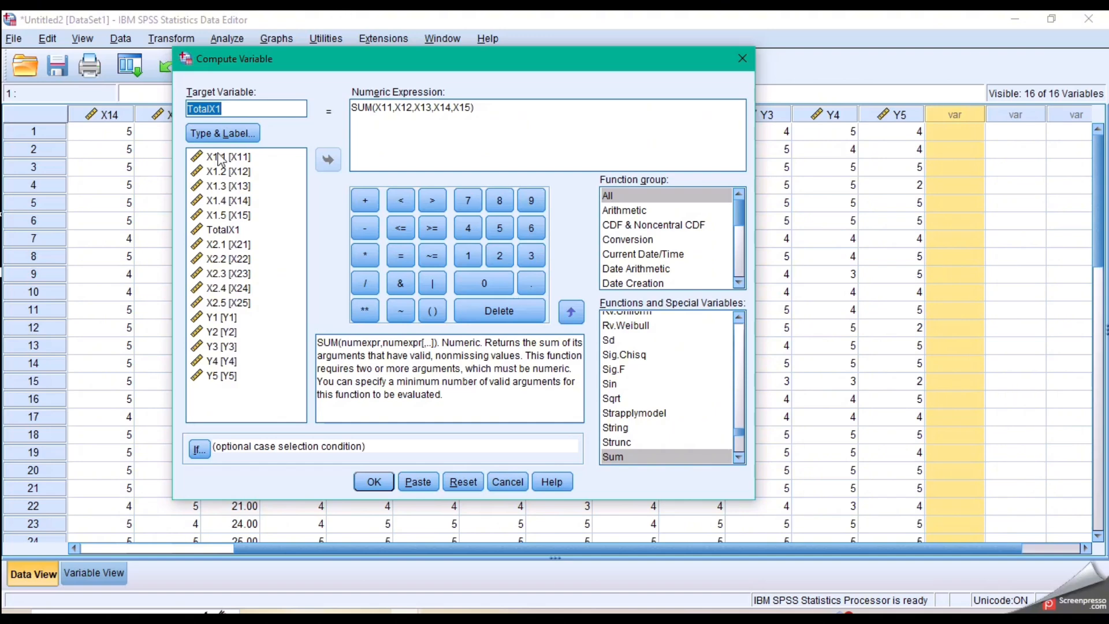
{"action": "left_click", "coordinate": [226, 109]}
Step: Change the numeric expression to SUM(X21,X22,X23,X24,X25), run the computation and minimise the output viewer
{"action": "left_click", "coordinate": [388, 109]}
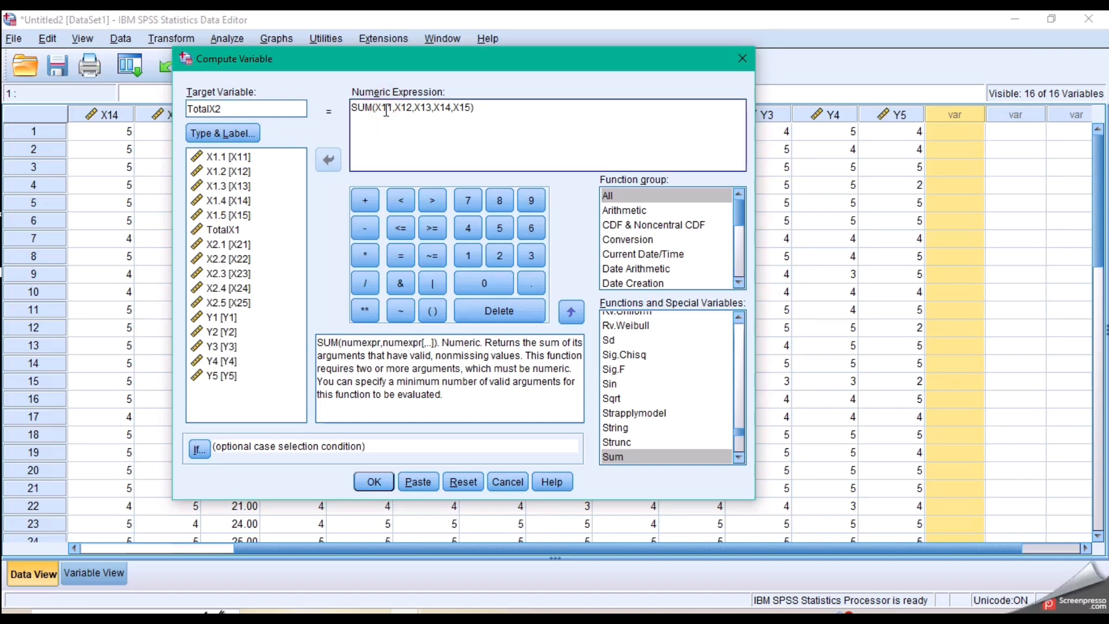
{"action": "type", "text": "2"}
{"action": "left_click_drag", "start_coordinate": [398, 108], "coordinate": [462, 108]}
{"action": "type", "text": "22"}
{"action": "type", "text": "2"}
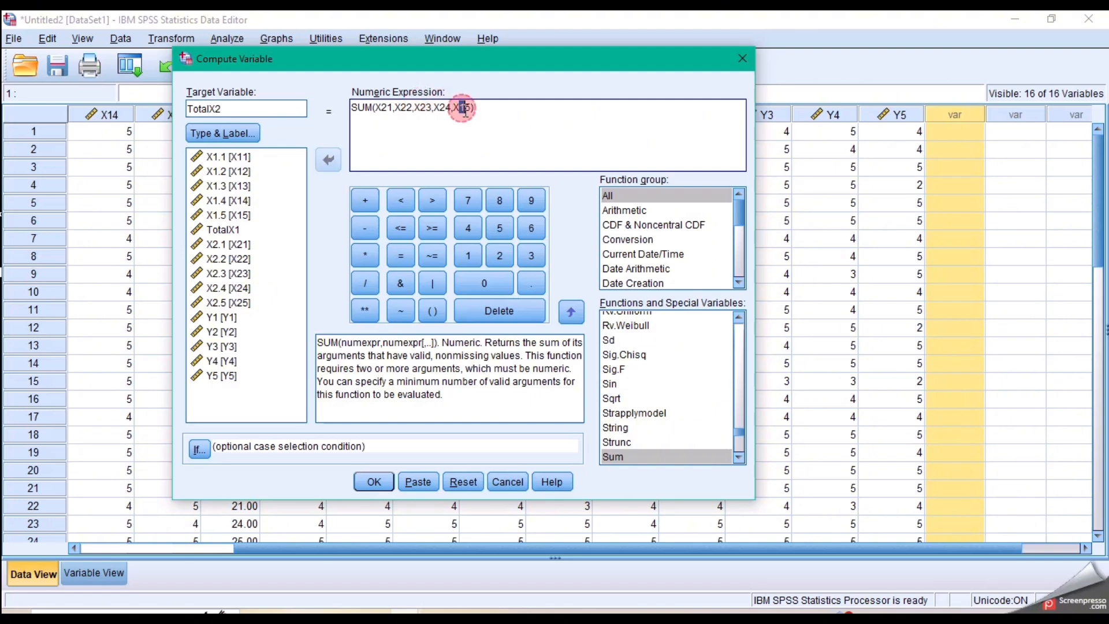
{"action": "type", "text": "2"}
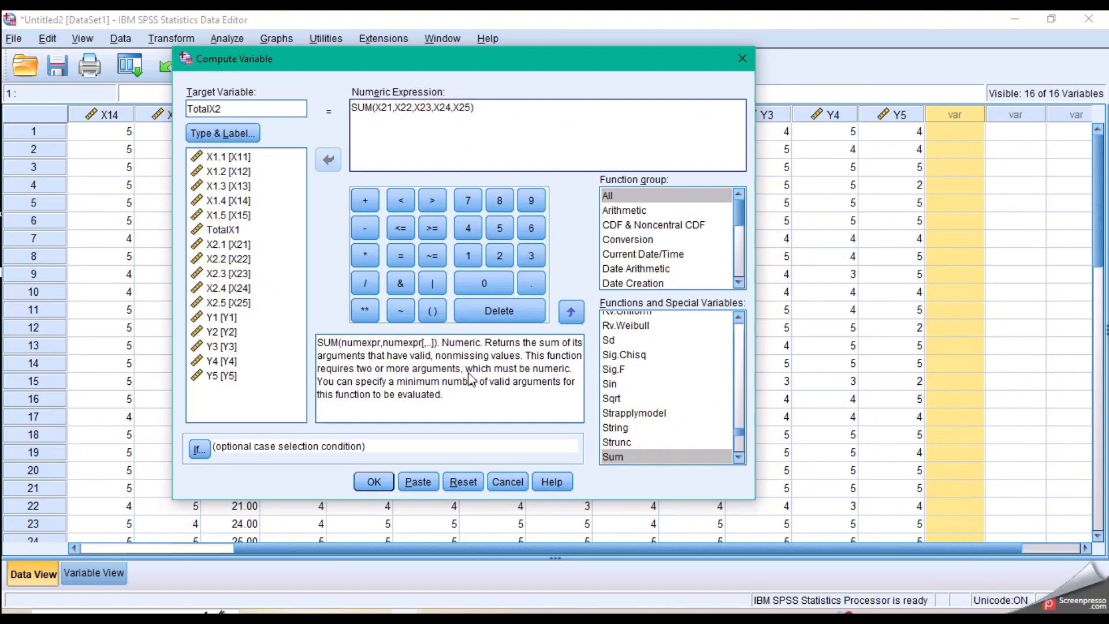
{"action": "left_click", "coordinate": [376, 482]}
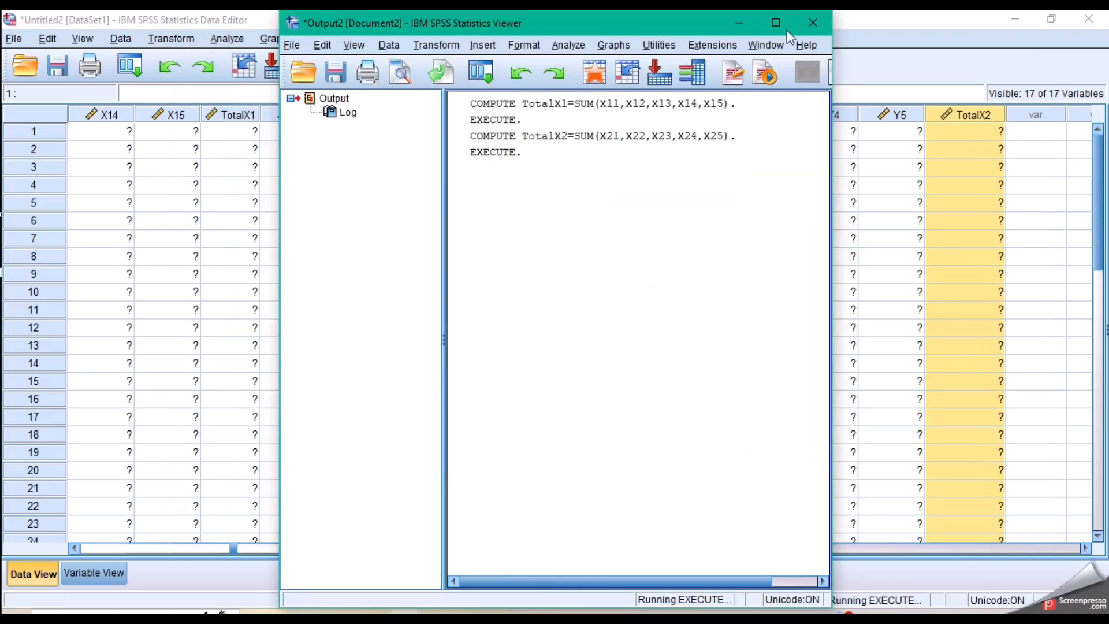
{"action": "left_click", "coordinate": [739, 23]}
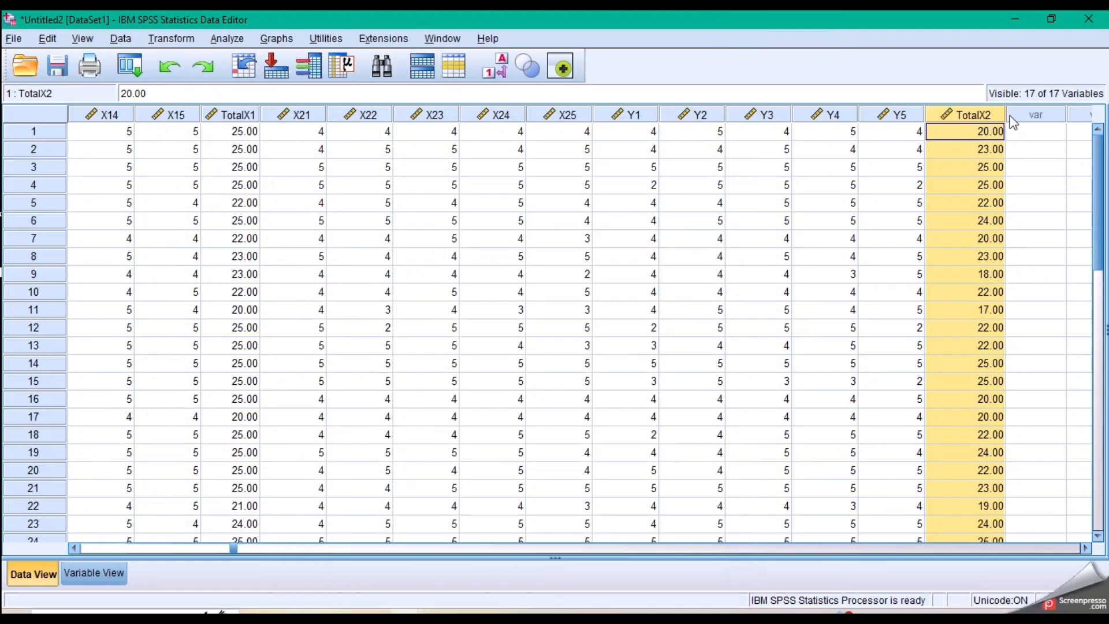
Step: Start another Compute Variable operation and name the target variable TotalY
{"action": "left_click", "coordinate": [1019, 126]}
{"action": "left_click", "coordinate": [174, 39]}
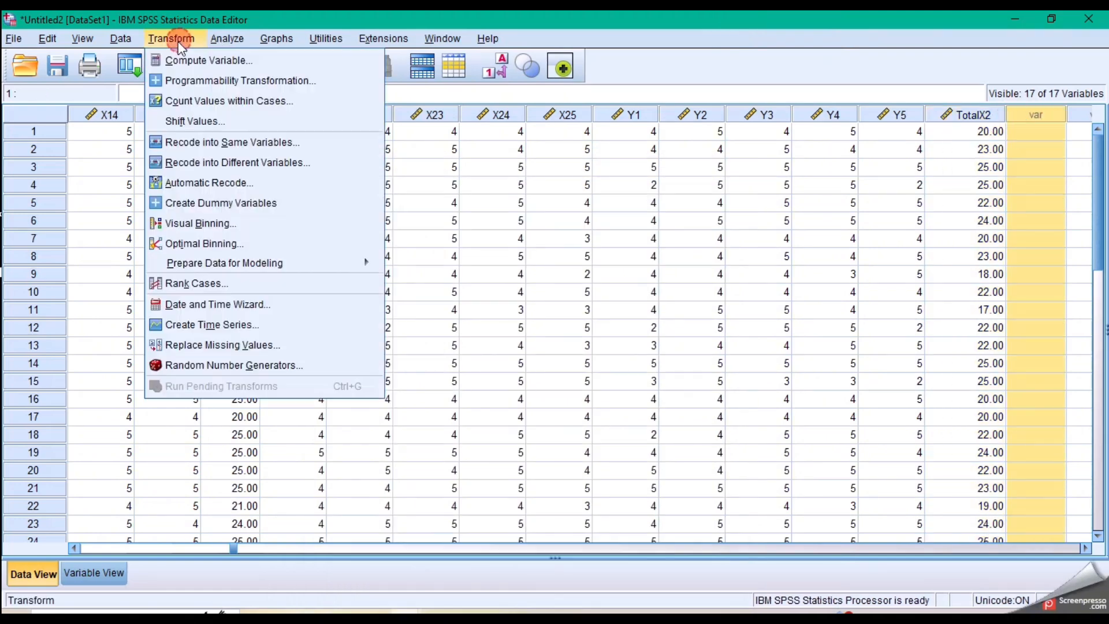
{"action": "left_click", "coordinate": [180, 55]}
{"action": "left_click", "coordinate": [248, 106]}
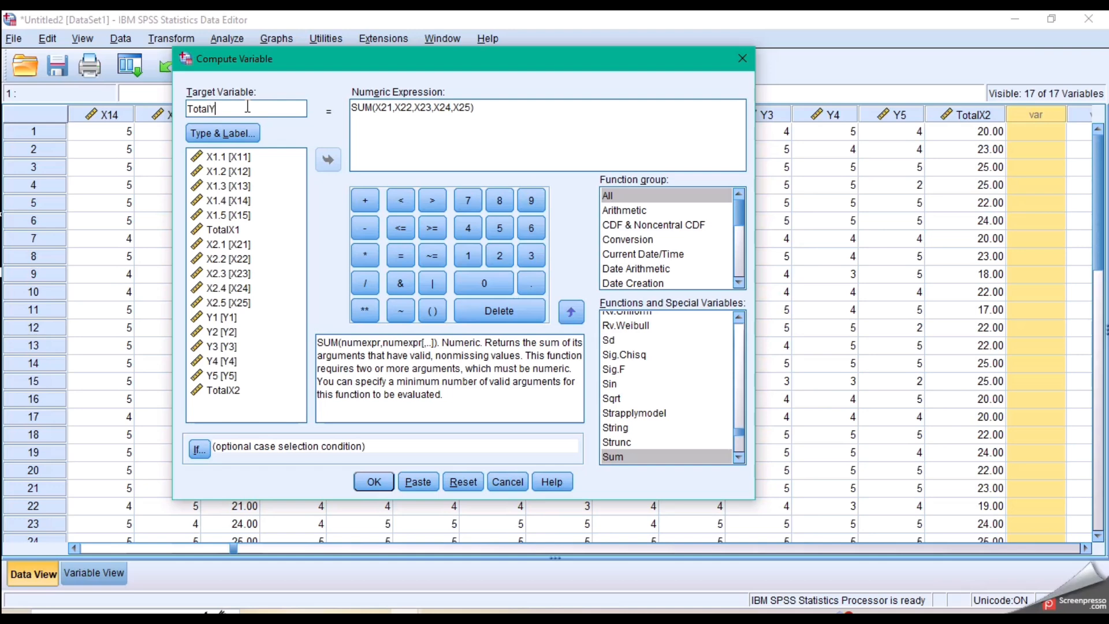
Step: Change the numeric expression to SUM(Y1,Y2,Y3,Y4,Y5), run the computation and minimise the output viewer
{"action": "double_click", "coordinate": [380, 107]}
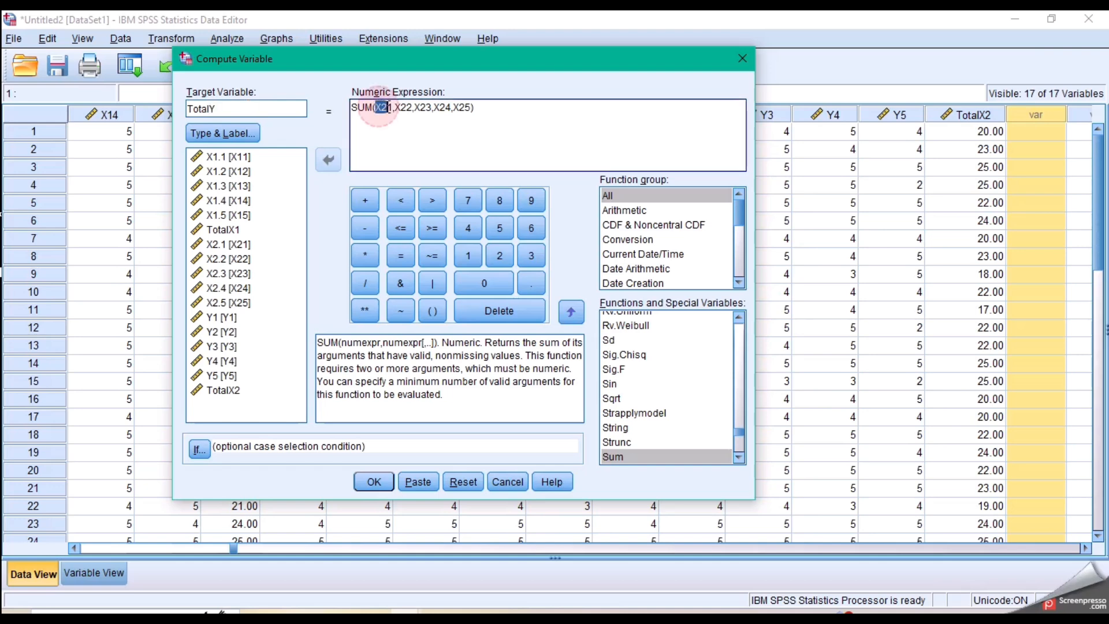
{"action": "type", "text": "Y"}
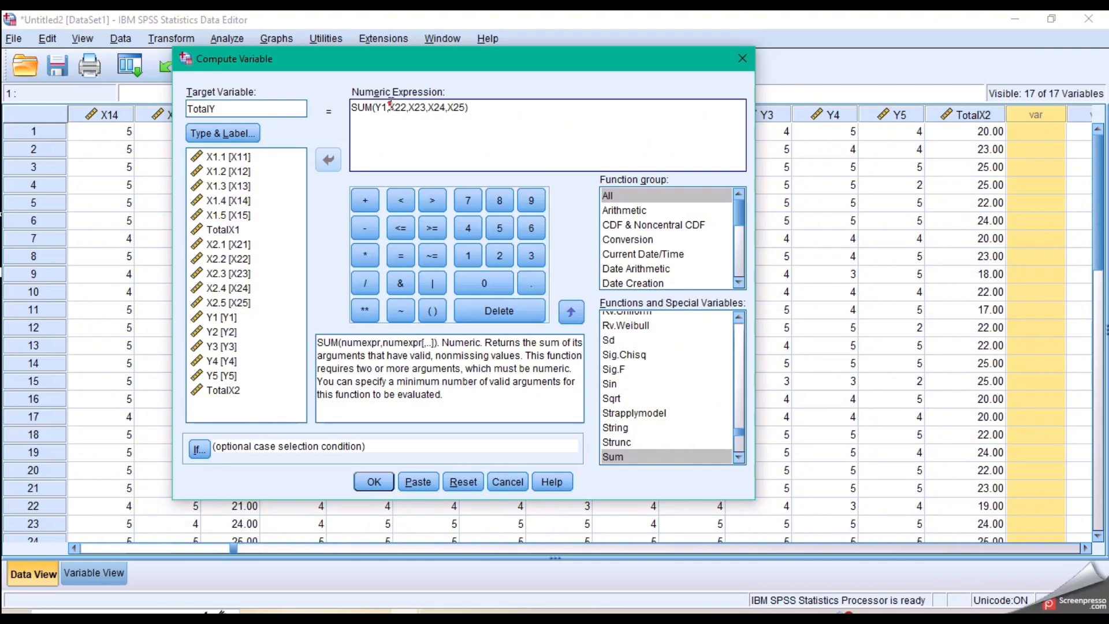
{"action": "left_click_drag", "start_coordinate": [388, 107], "coordinate": [443, 106]}
{"action": "type", "text": "Y"}
{"action": "type", "text": "Y"}
{"action": "type", "text": "Y"}
{"action": "type", "text": "Y"}
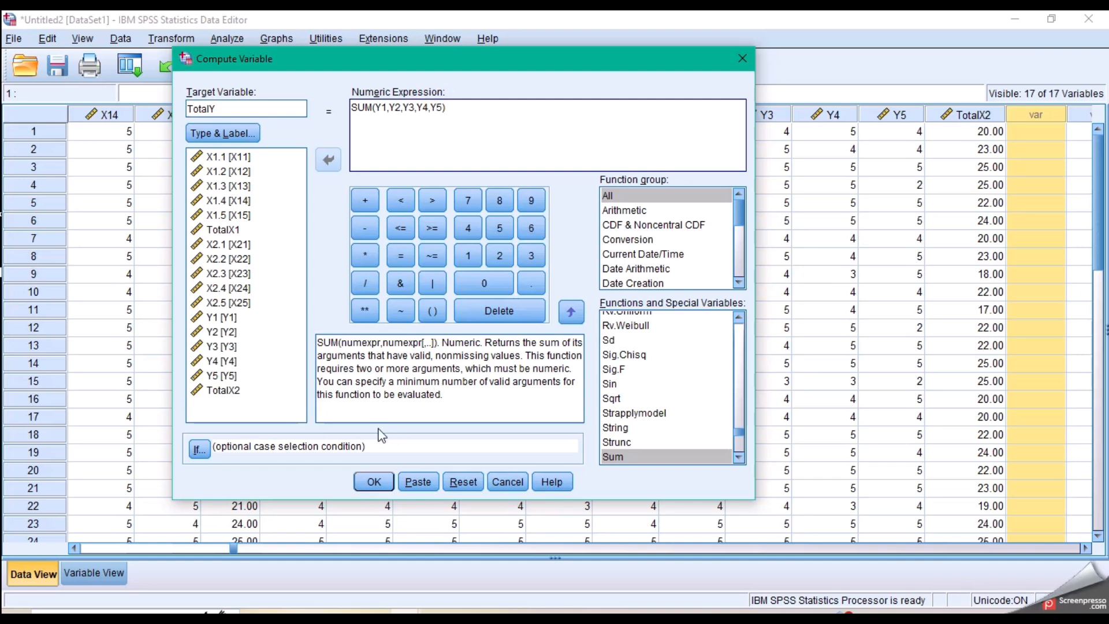
{"action": "left_click", "coordinate": [372, 485]}
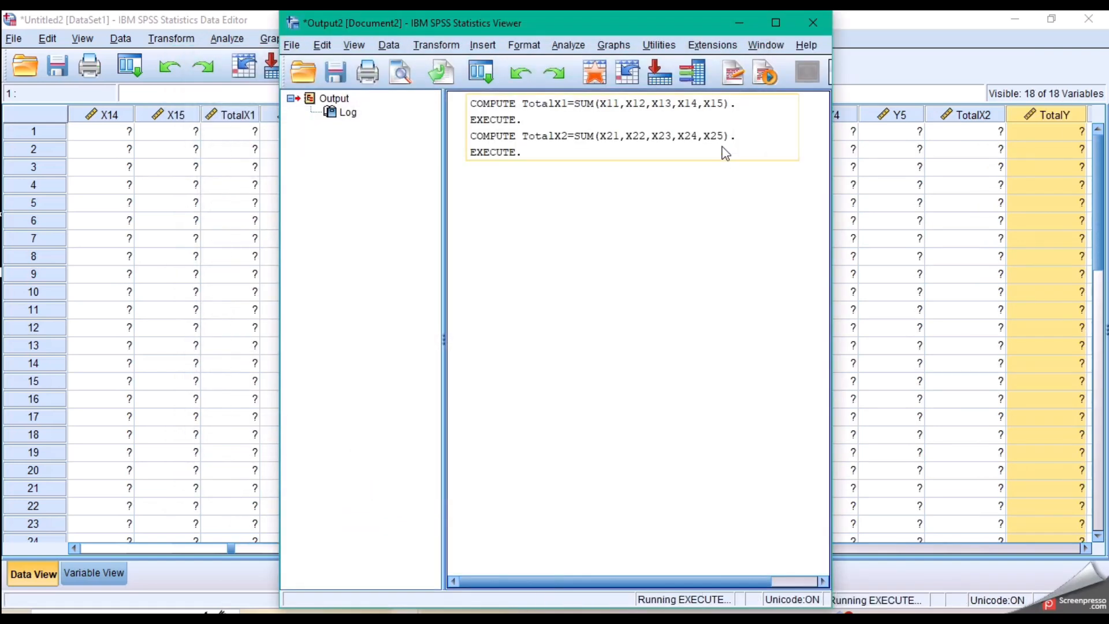
{"action": "left_click", "coordinate": [739, 22]}
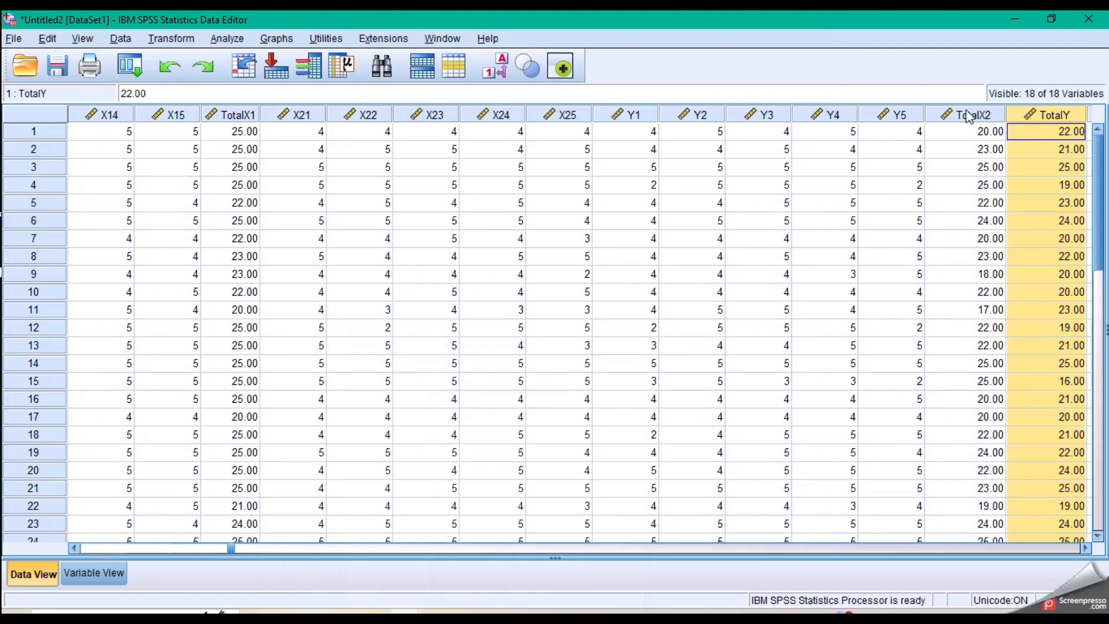
Step: Move the TotalX2 column in the data sheet so it sits between X25 and Y1
{"action": "left_click", "coordinate": [969, 116]}
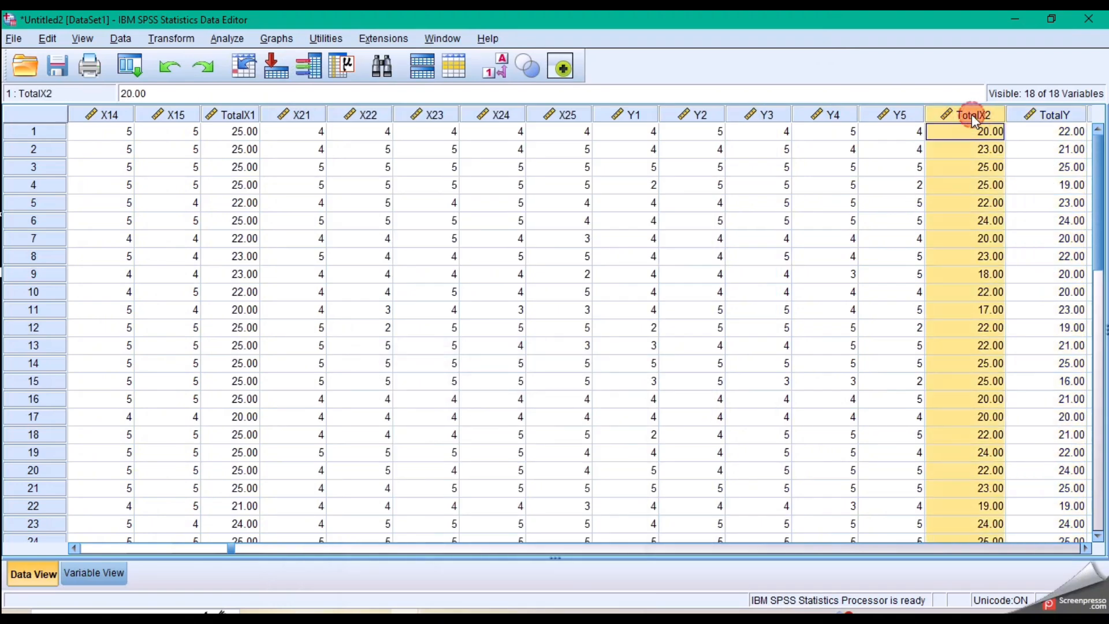
{"action": "left_click_drag", "start_coordinate": [972, 120], "coordinate": [611, 117]}
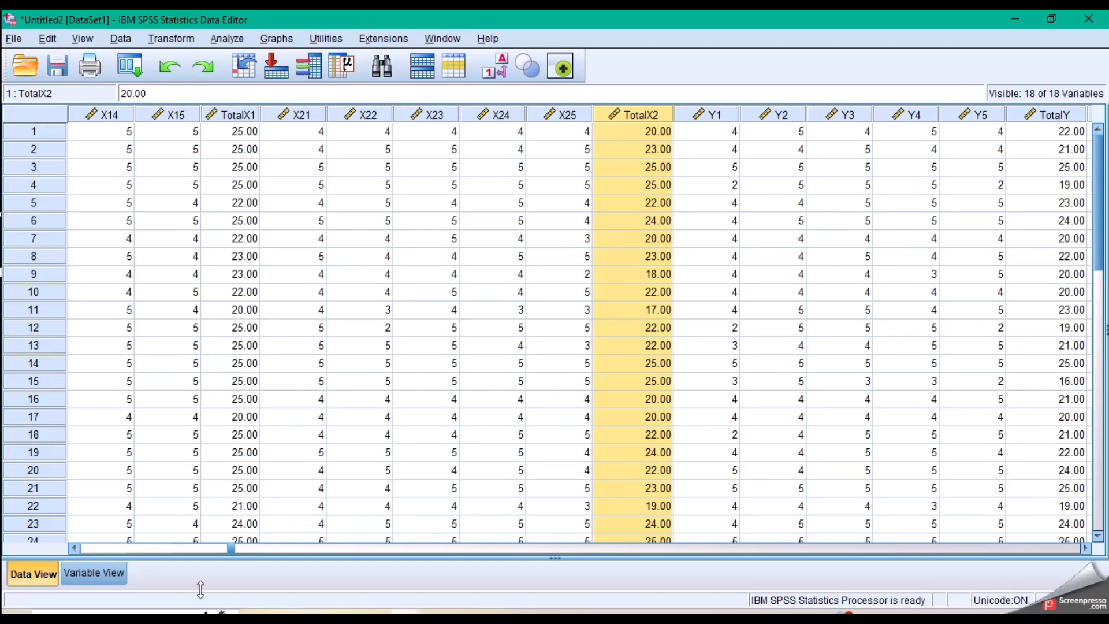
Step: Set the decimals of TotalX1, TotalX2 and TotalY to 0 in the variable definitions and return to the data sheet
{"action": "left_click", "coordinate": [74, 576]}
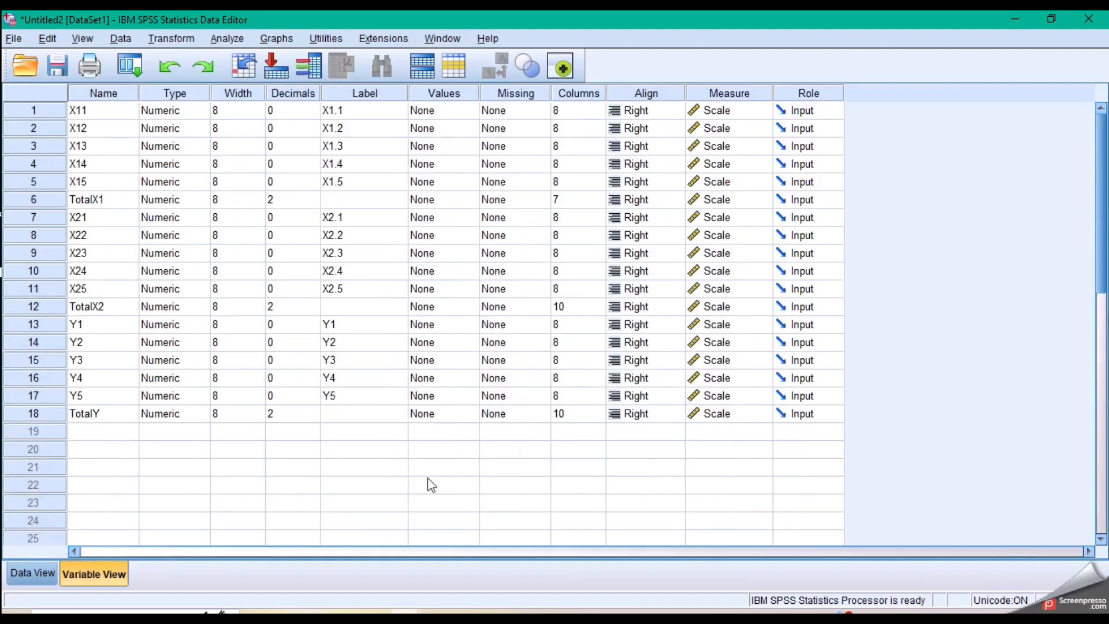
{"action": "left_click", "coordinate": [313, 205]}
{"action": "left_click", "coordinate": [313, 205]}
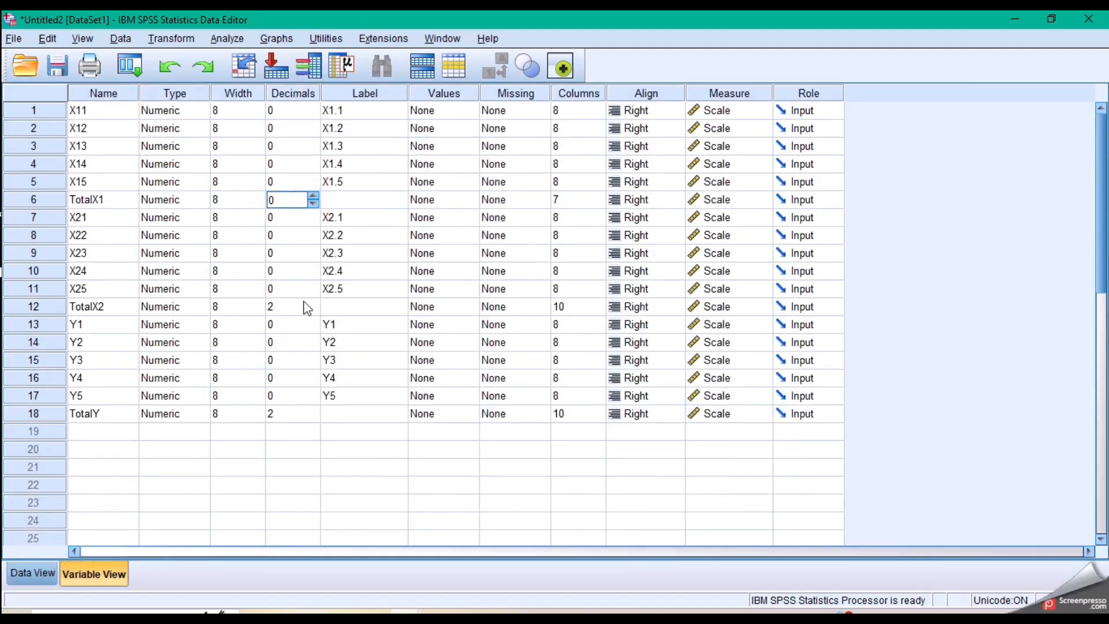
{"action": "left_click", "coordinate": [310, 310]}
{"action": "left_click", "coordinate": [312, 311]}
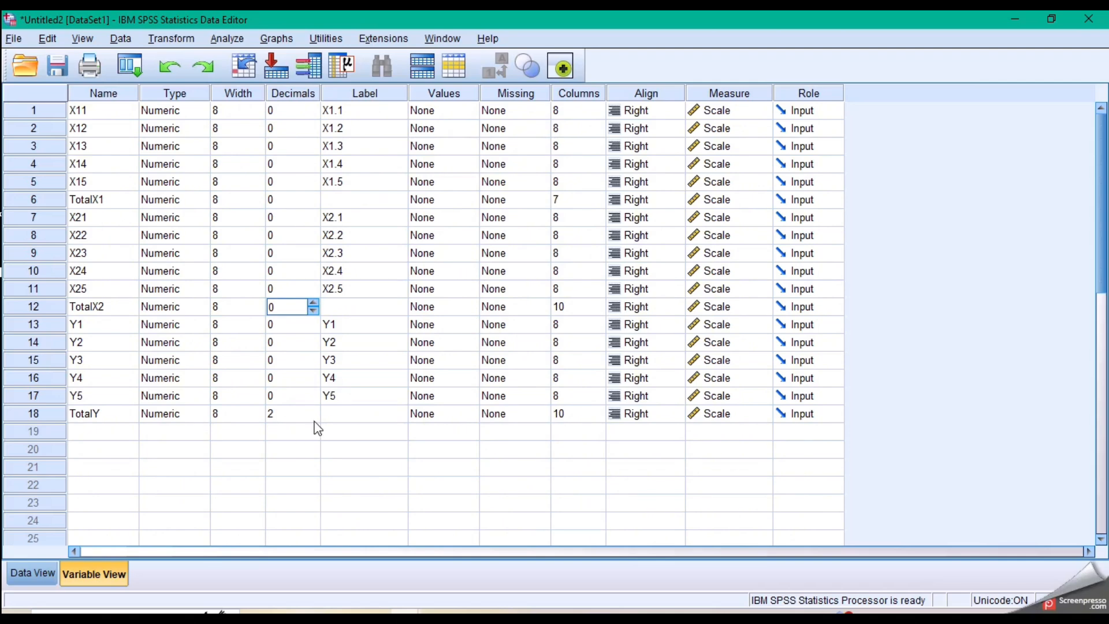
{"action": "left_click", "coordinate": [314, 419]}
{"action": "left_click", "coordinate": [14, 572]}
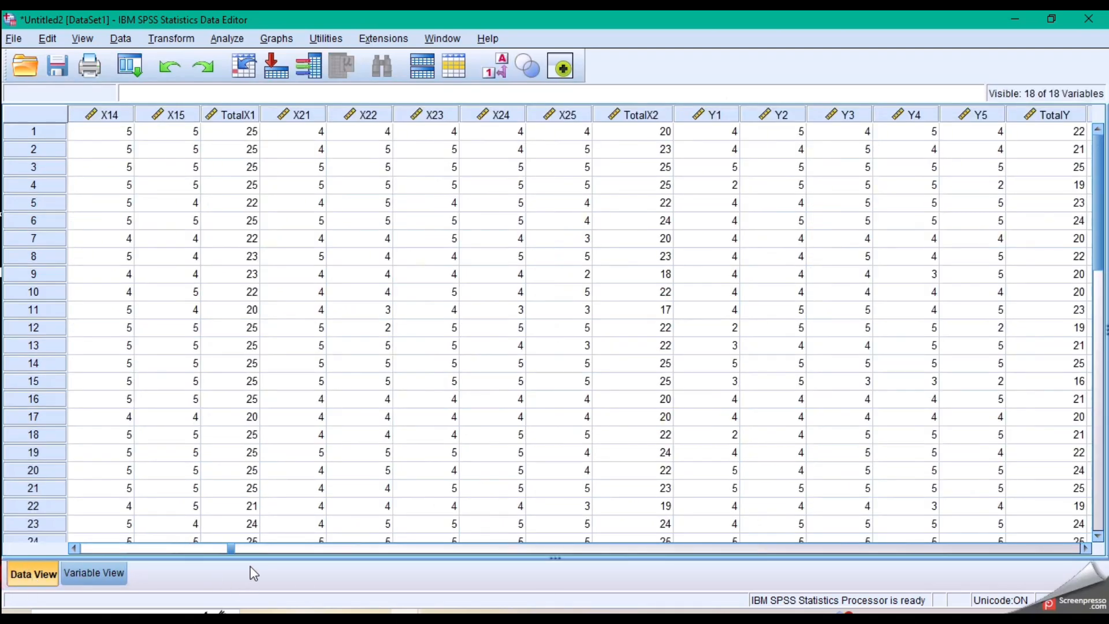
Step: Open the Bivariate Correlations analysis and reposition its dialog over the data sheet
{"action": "left_click_drag", "start_coordinate": [230, 548], "coordinate": [78, 546]}
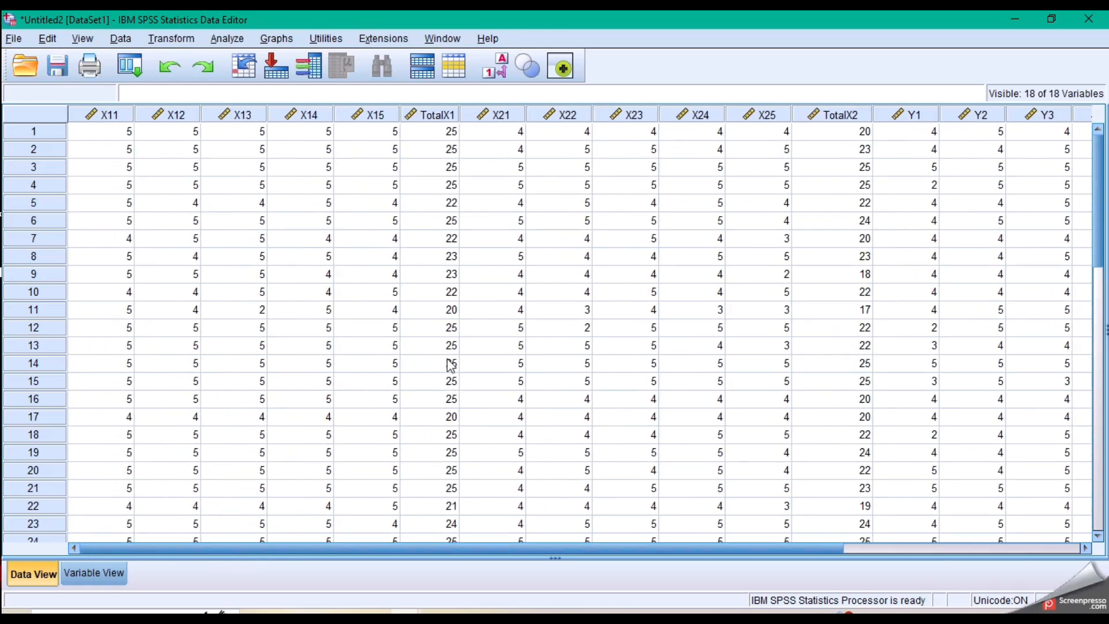
{"action": "left_click", "coordinate": [234, 41]}
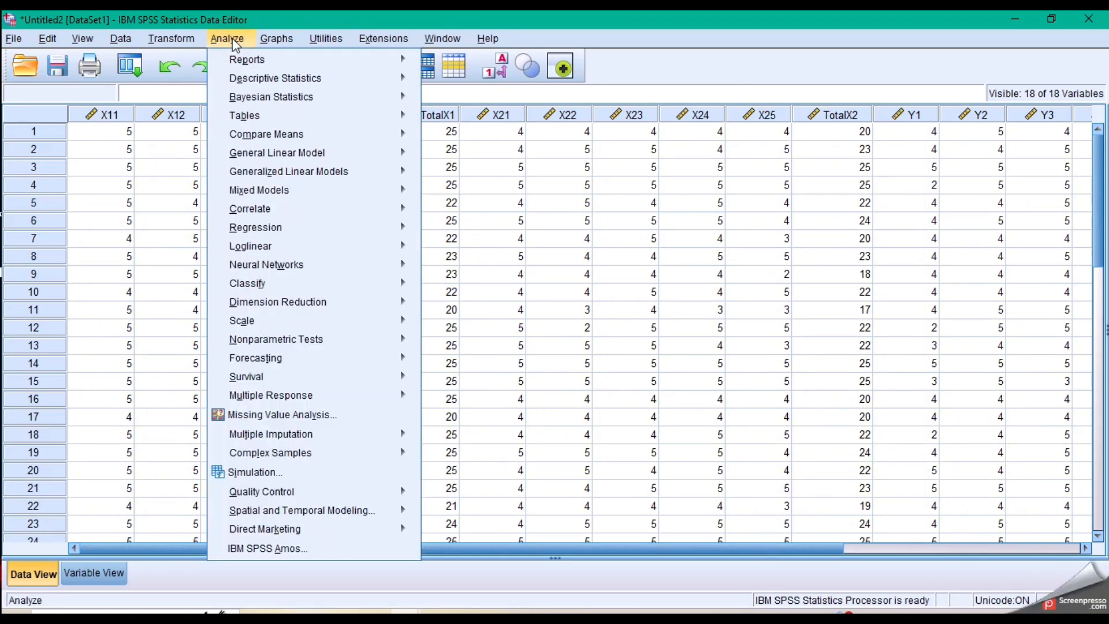
{"action": "mouse_move", "coordinate": [300, 212]}
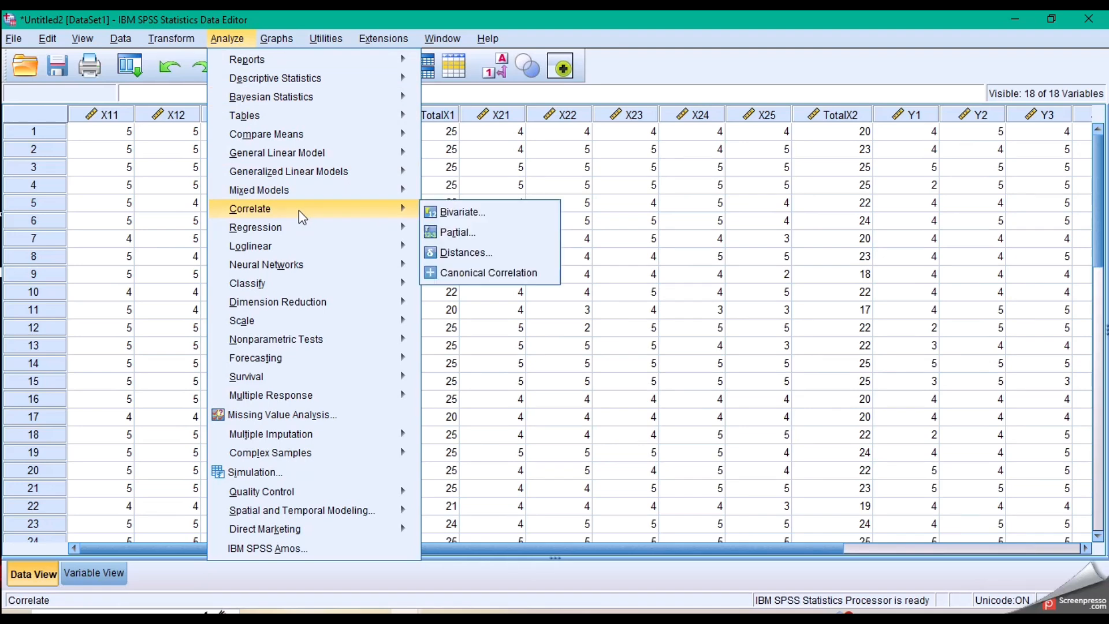
{"action": "left_click", "coordinate": [478, 213]}
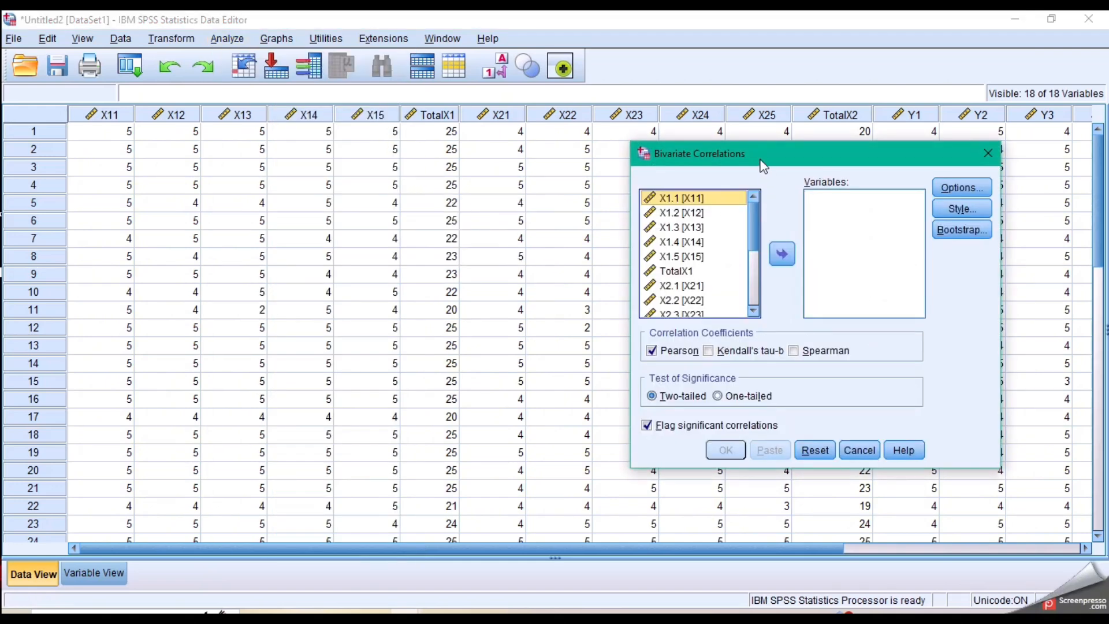
{"action": "left_click_drag", "start_coordinate": [760, 157], "coordinate": [397, 105]}
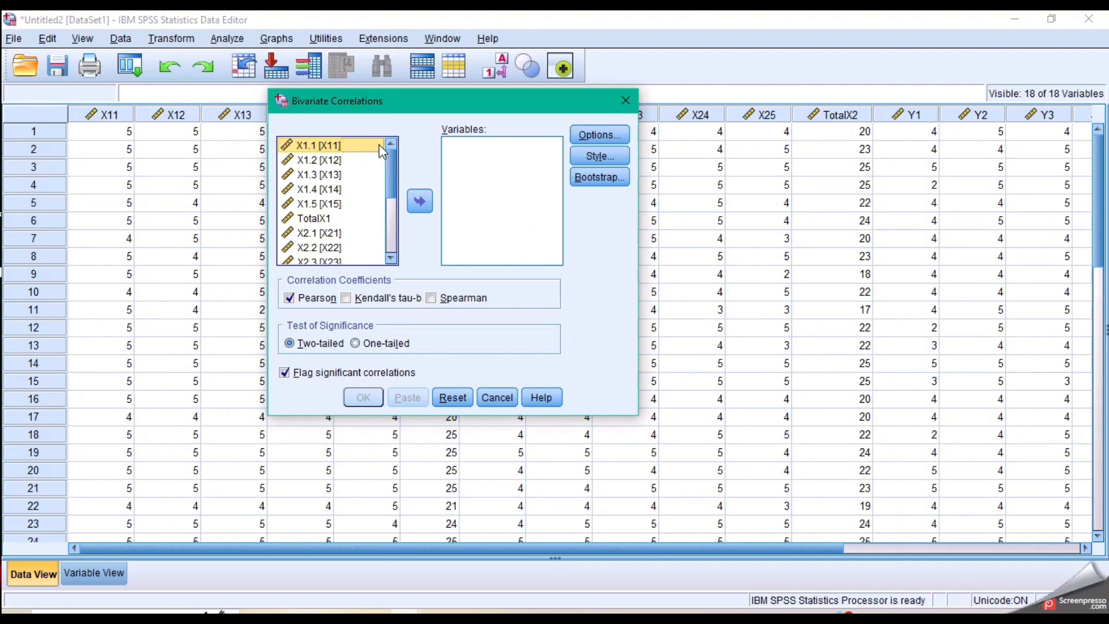
{"action": "key", "text": "shift+Down"}
{"action": "key", "text": "shift+Down"}
{"action": "key", "text": "shift+Down"}
{"action": "key", "text": "shift+Down"}
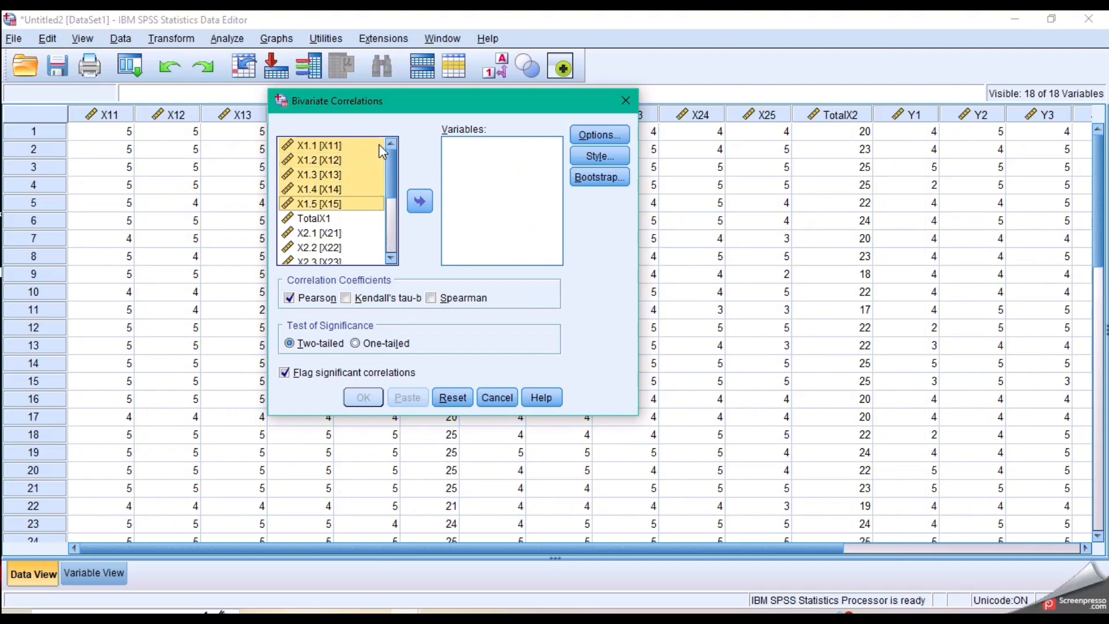
{"action": "left_click", "coordinate": [312, 220]}
Step: Add X1.1 through X1.5 together with TotalX1 to the variables of the bivariate correlation
{"action": "left_click", "coordinate": [338, 146]}
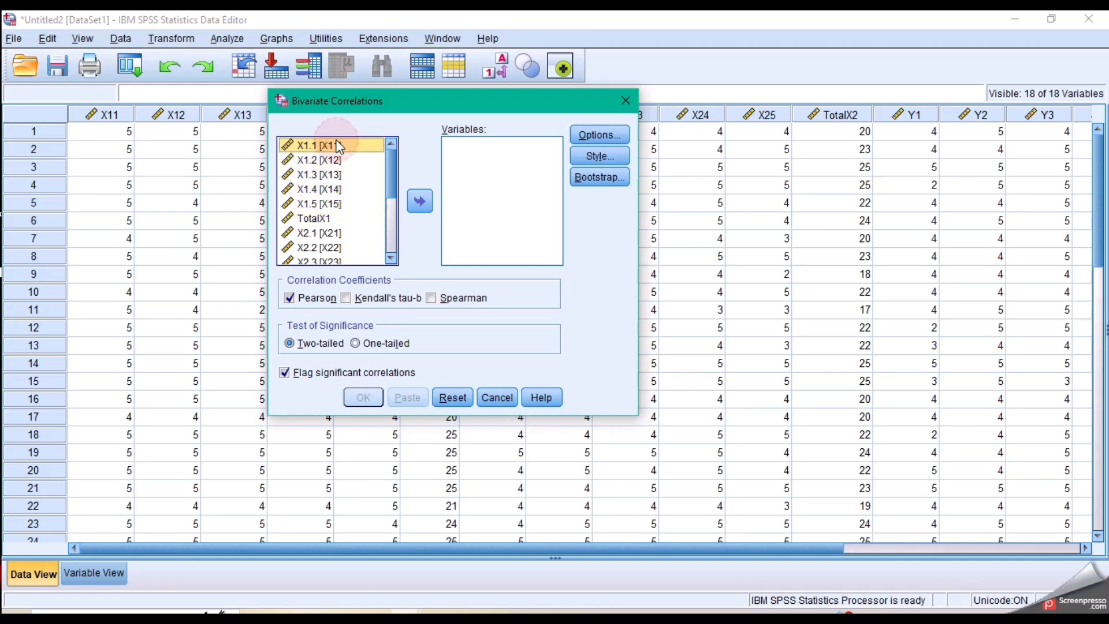
{"action": "key", "text": "shift+Down"}
{"action": "key", "text": "shift+Down"}
{"action": "key", "text": "shift+Down"}
{"action": "key", "text": "shift+Down"}
{"action": "key", "text": "shift+Down"}
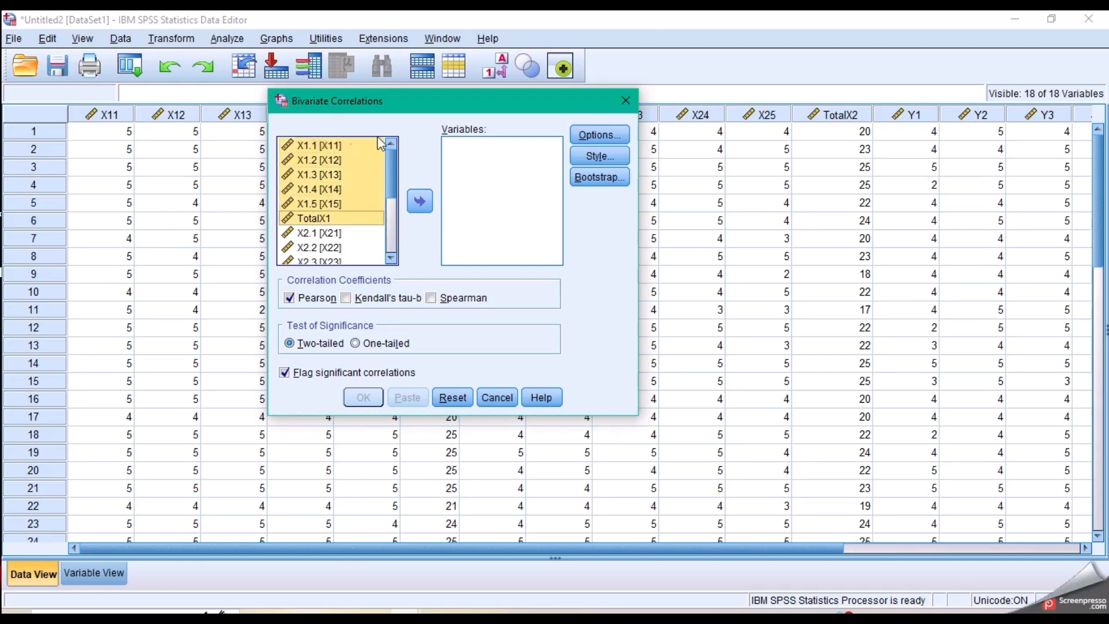
{"action": "left_click", "coordinate": [425, 203]}
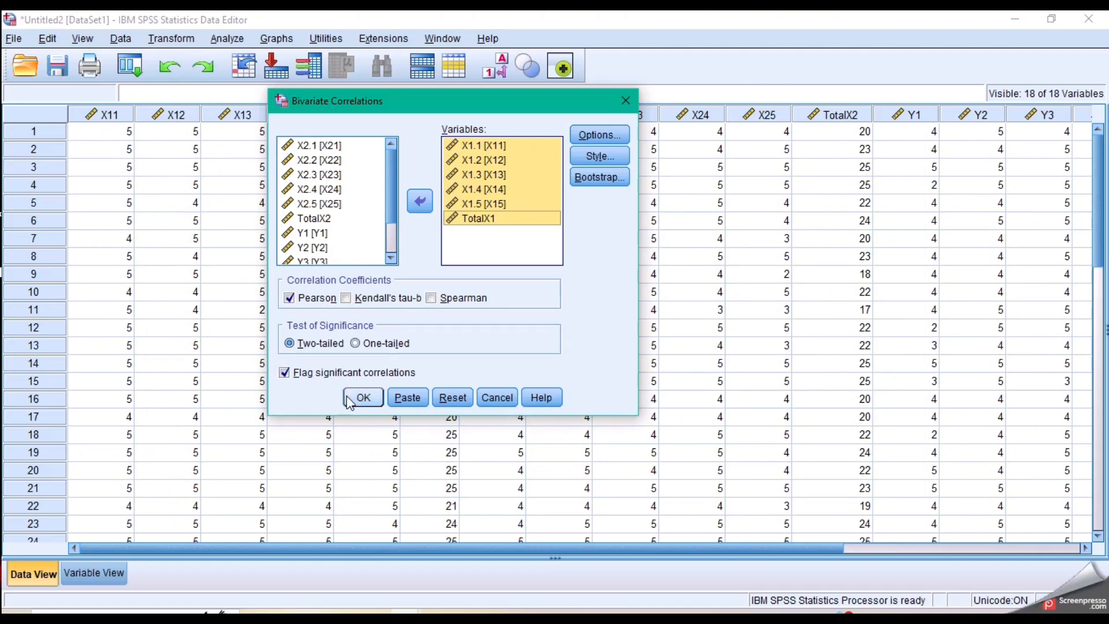
Step: Run the two-tailed Pearson correlation with significant correlations flagged and maximise the output viewer
{"action": "left_click", "coordinate": [366, 397]}
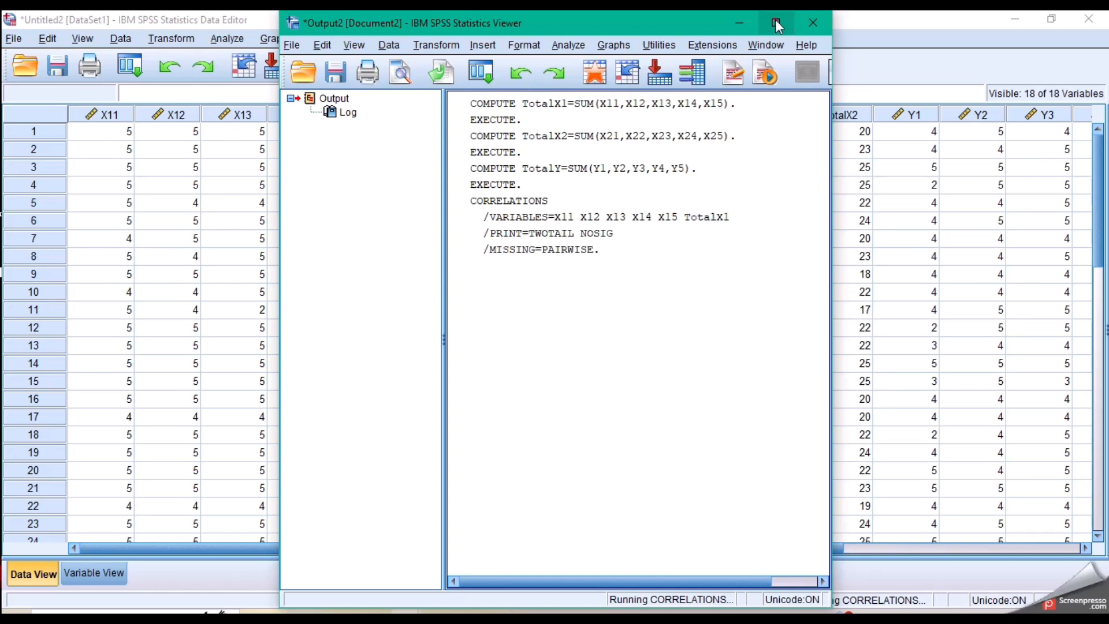
{"action": "left_click", "coordinate": [775, 23]}
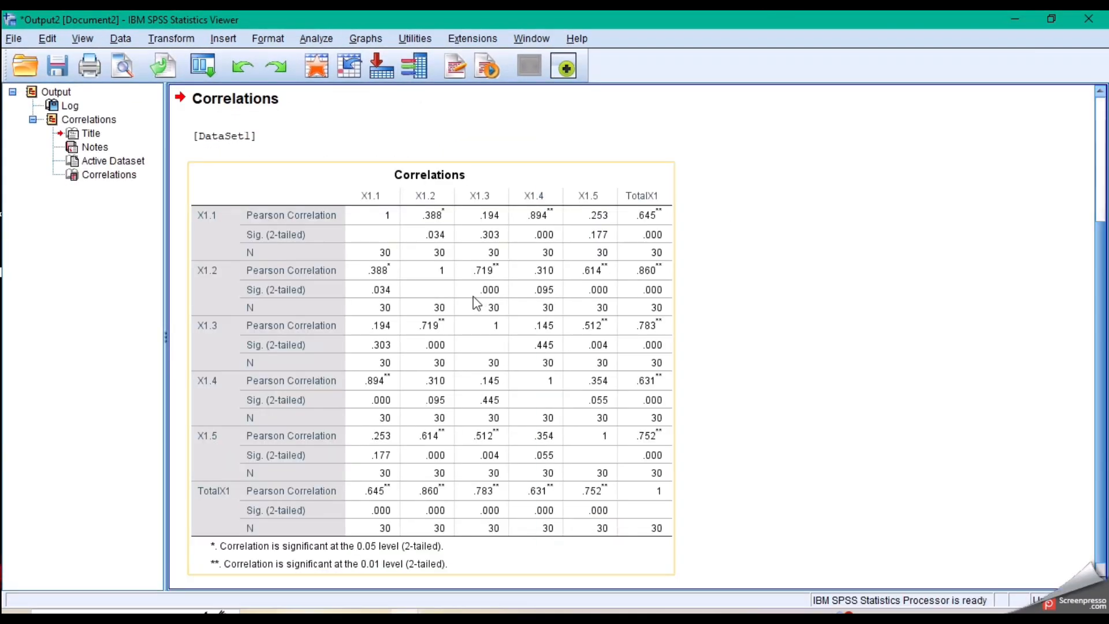
Step: Reopen the Bivariate Correlations analysis from the data sheet and remove X1.1 through X1.5 and TotalX1 from its variables
{"action": "scroll", "coordinate": [476, 303], "scroll_direction": "down", "scroll_amount": 1}
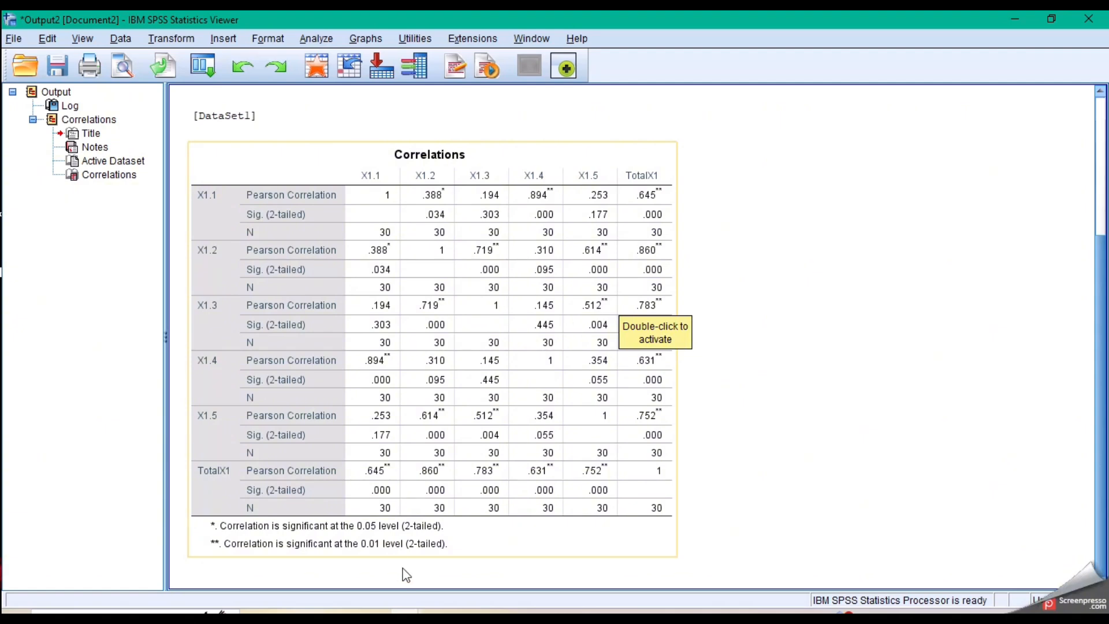
{"action": "left_click", "coordinate": [405, 612]}
{"action": "left_click", "coordinate": [345, 582]}
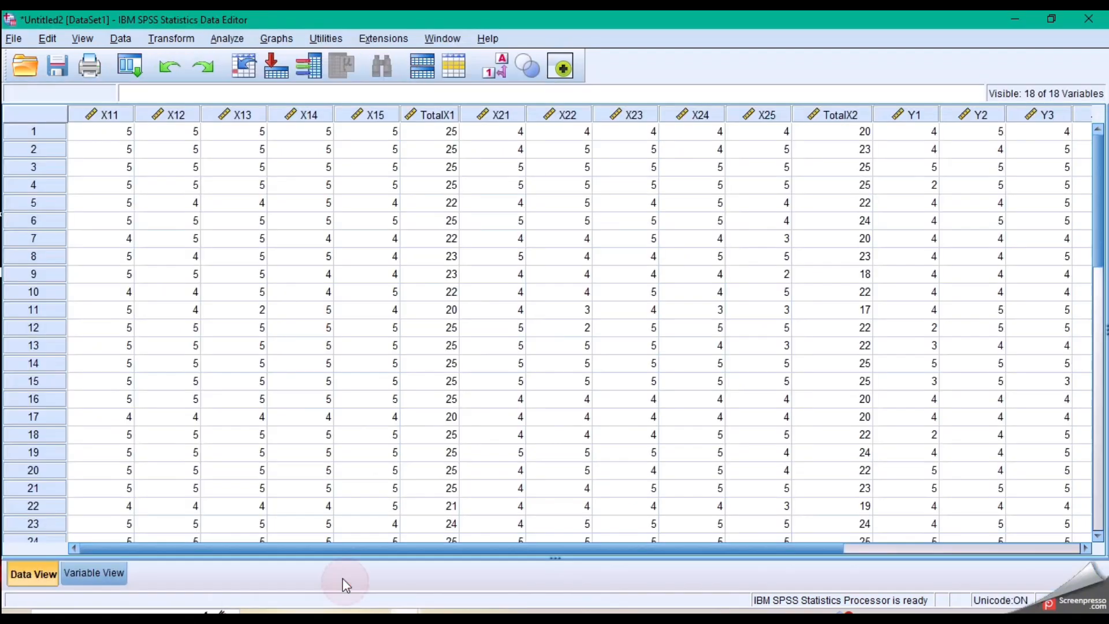
{"action": "left_click", "coordinate": [225, 39]}
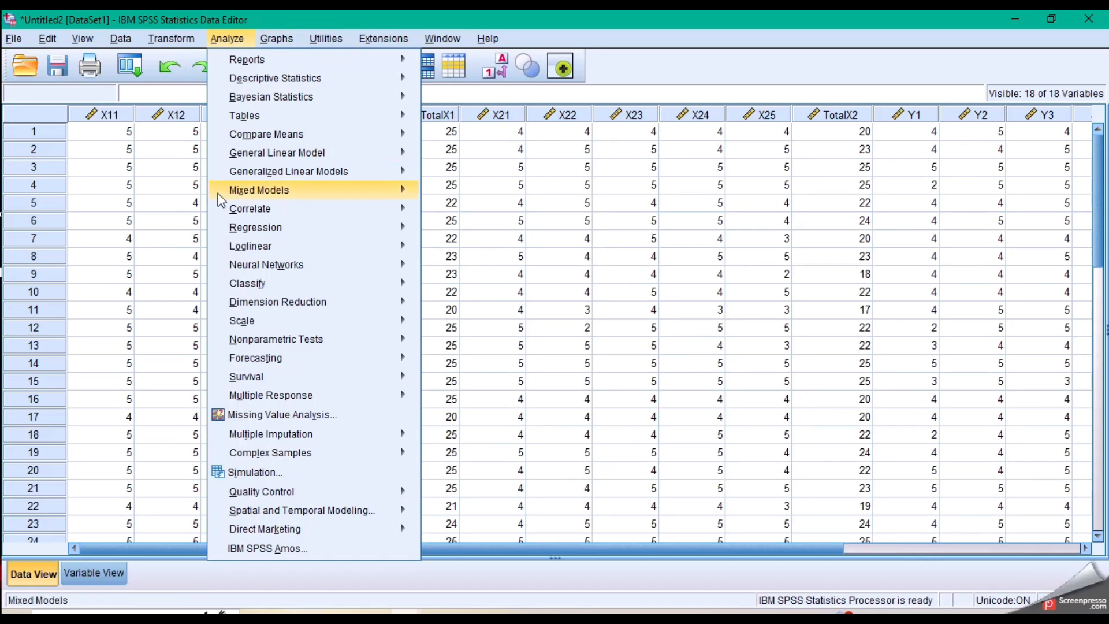
{"action": "mouse_move", "coordinate": [220, 205]}
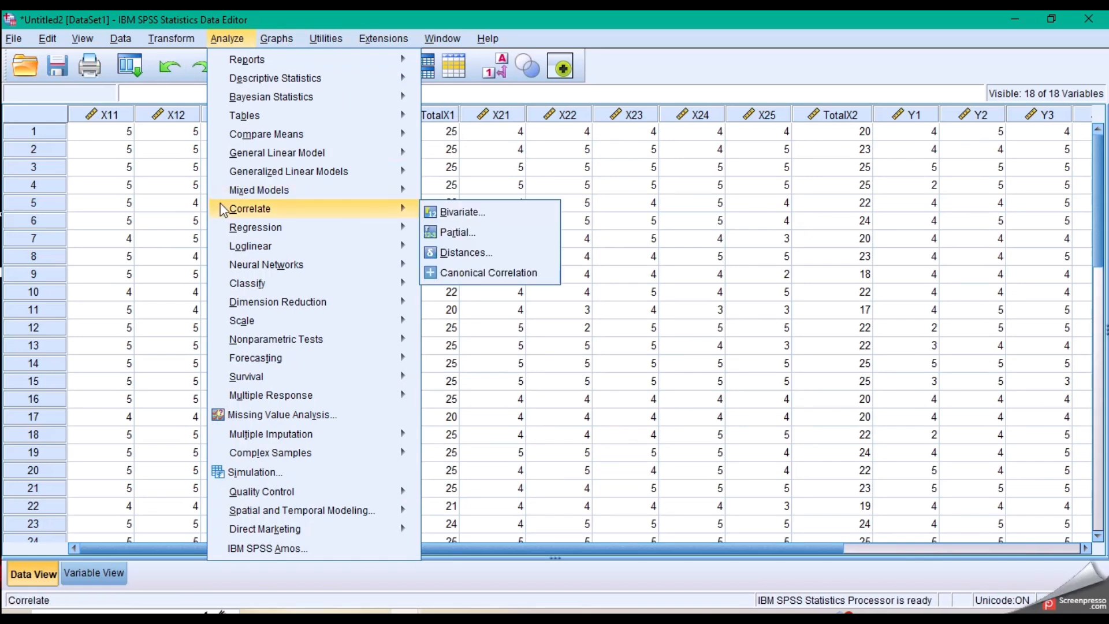
{"action": "left_click", "coordinate": [503, 209]}
{"action": "left_click", "coordinate": [497, 161]}
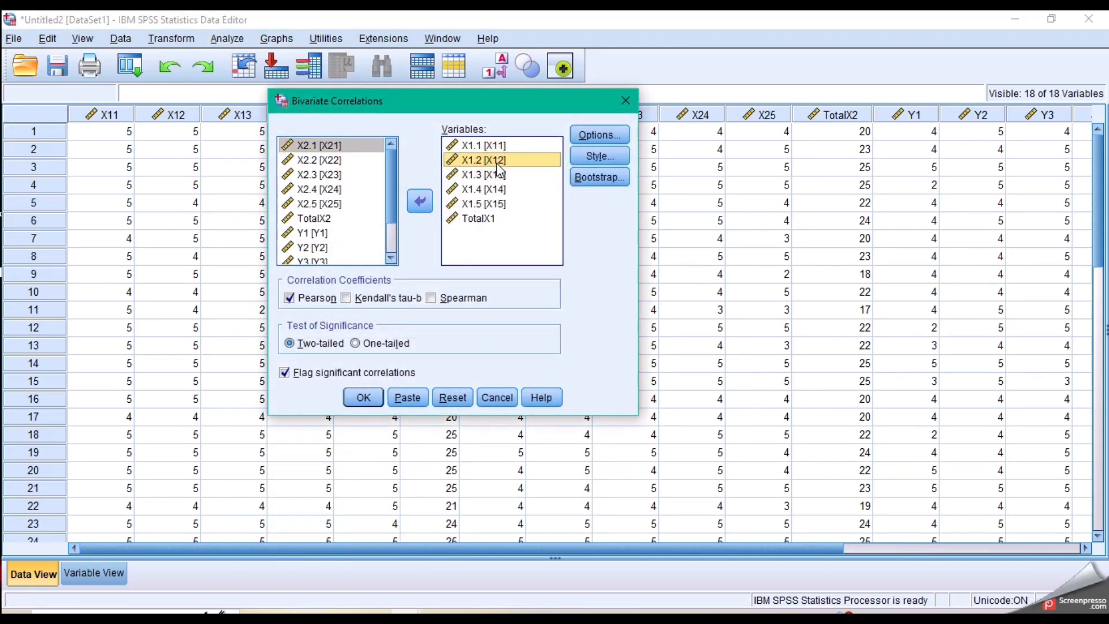
{"action": "key", "text": "ctrl+a"}
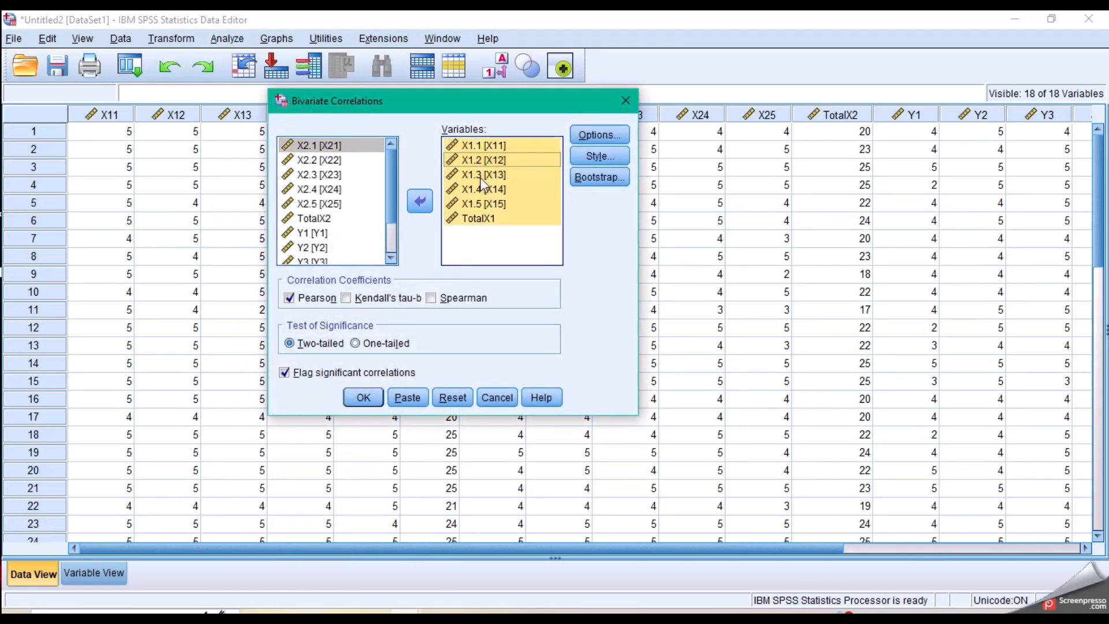
{"action": "left_click", "coordinate": [420, 202]}
Step: Add X2.1 through X2.5 together with TotalX2 to the variables and run the two-tailed Pearson correlation
{"action": "scroll", "coordinate": [397, 235], "scroll_direction": "down", "scroll_amount": 2}
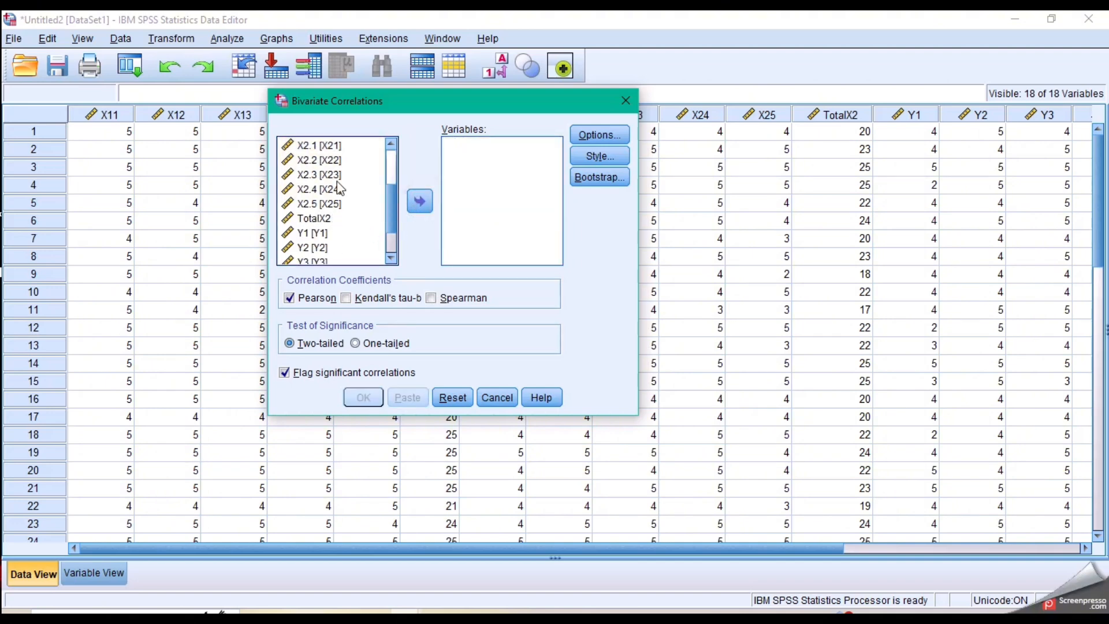
{"action": "left_click", "coordinate": [326, 147]}
{"action": "key", "text": "shift+Down"}
{"action": "key", "text": "shift+Down"}
{"action": "key", "text": "shift+Down"}
{"action": "key", "text": "shift+Down"}
{"action": "key", "text": "shift+Down"}
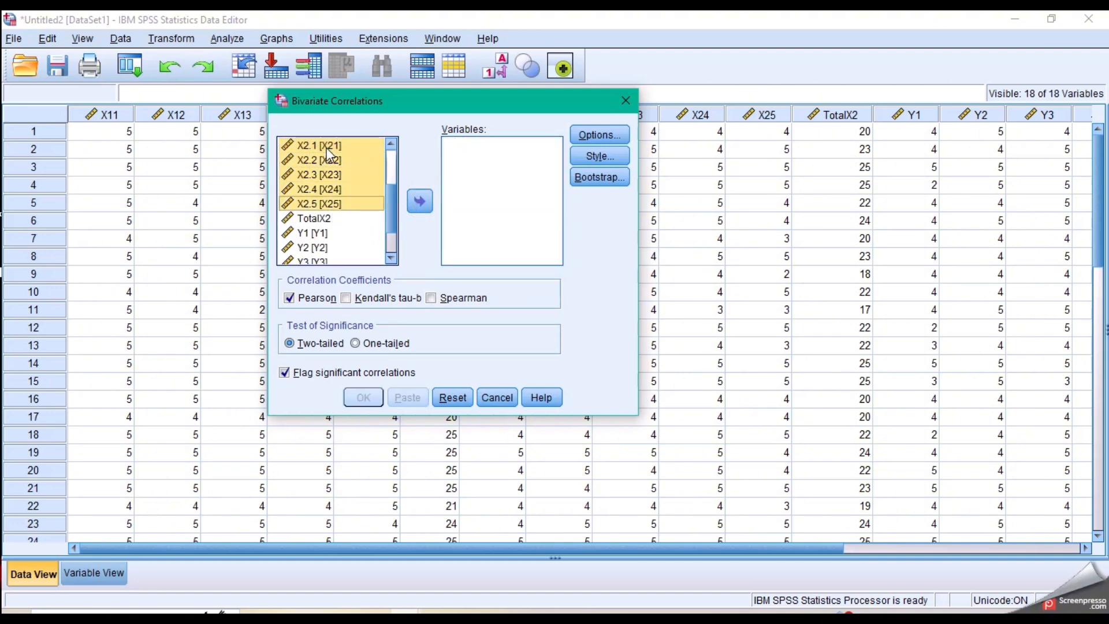
{"action": "left_click", "coordinate": [418, 202]}
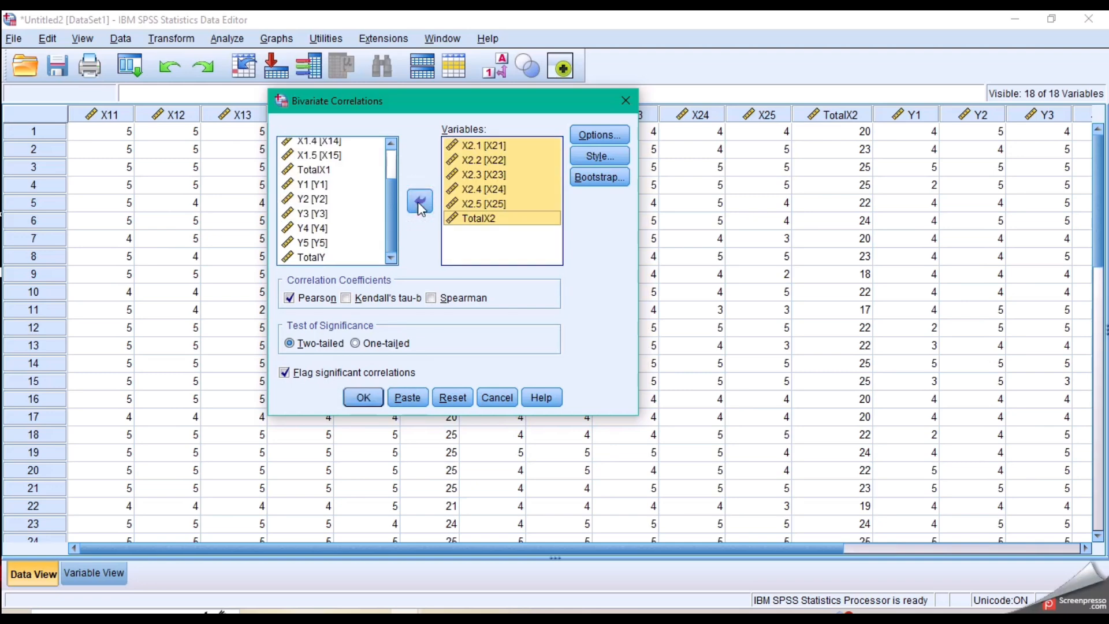
{"action": "left_click", "coordinate": [365, 401]}
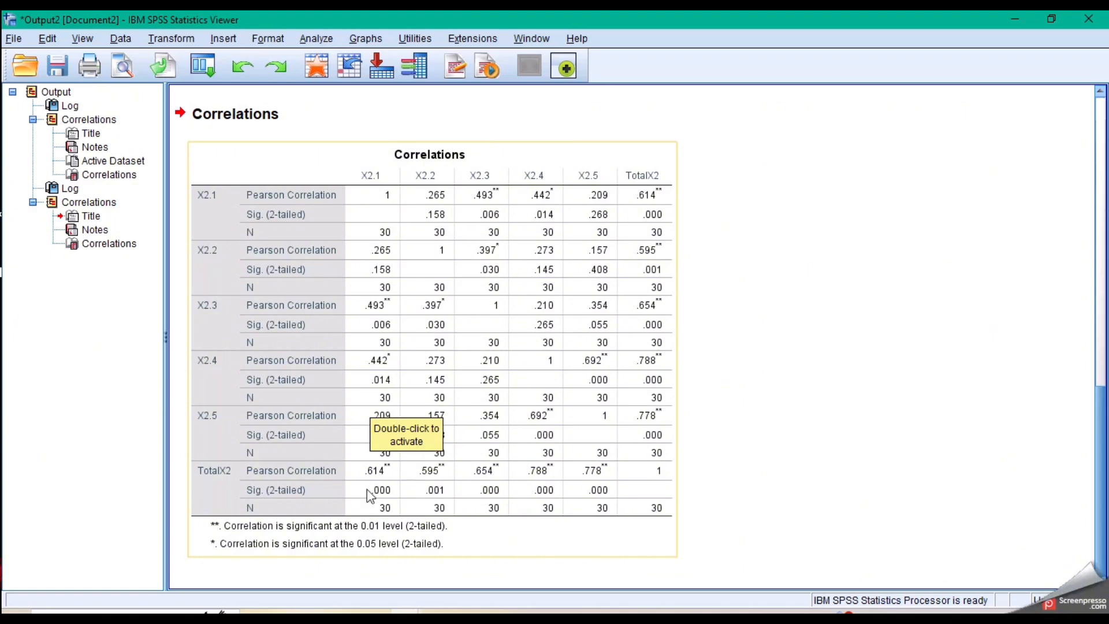
Step: Return to the data sheet, reopen Bivariate Correlations and remove X2.1 through X2.5 and TotalX2 from its variables
{"action": "mouse_move", "coordinate": [404, 613]}
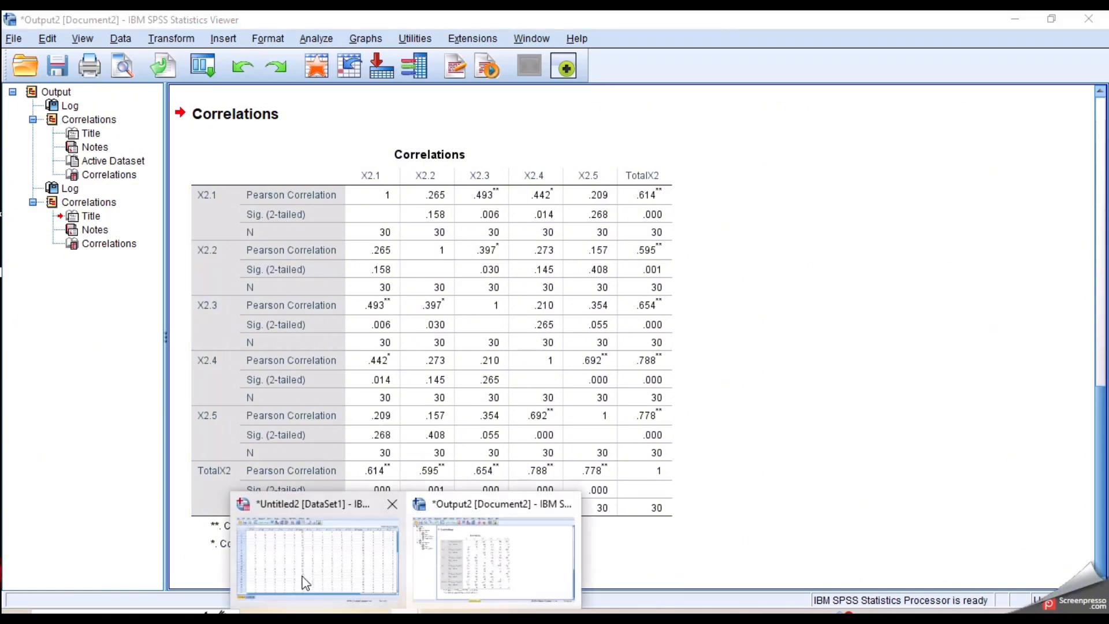
{"action": "left_click", "coordinate": [308, 582]}
{"action": "left_click", "coordinate": [227, 38]}
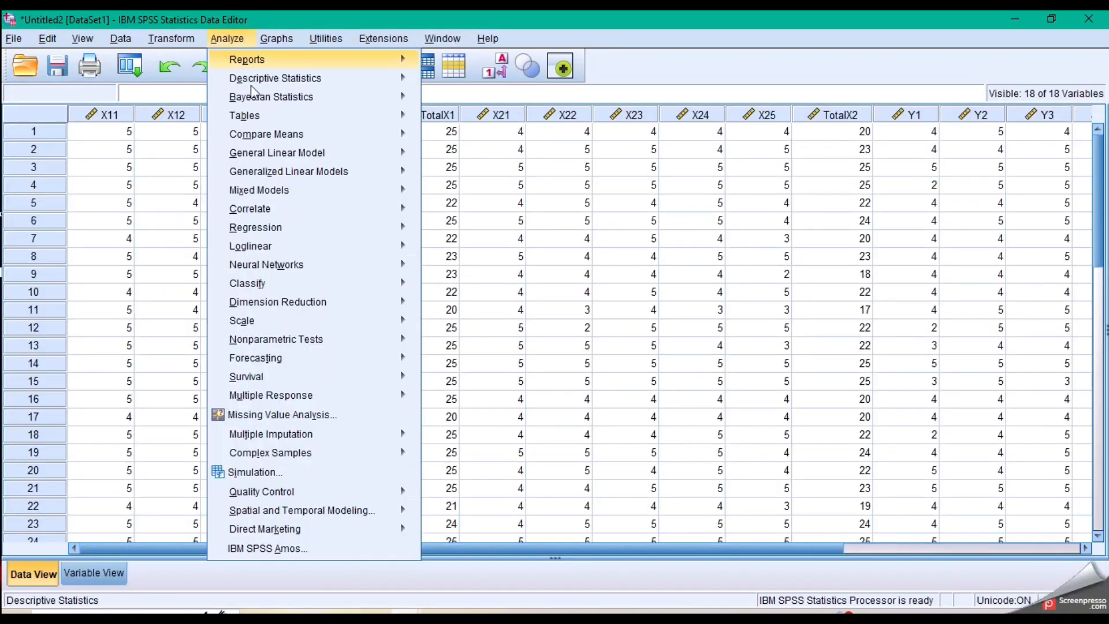
{"action": "mouse_move", "coordinate": [292, 216]}
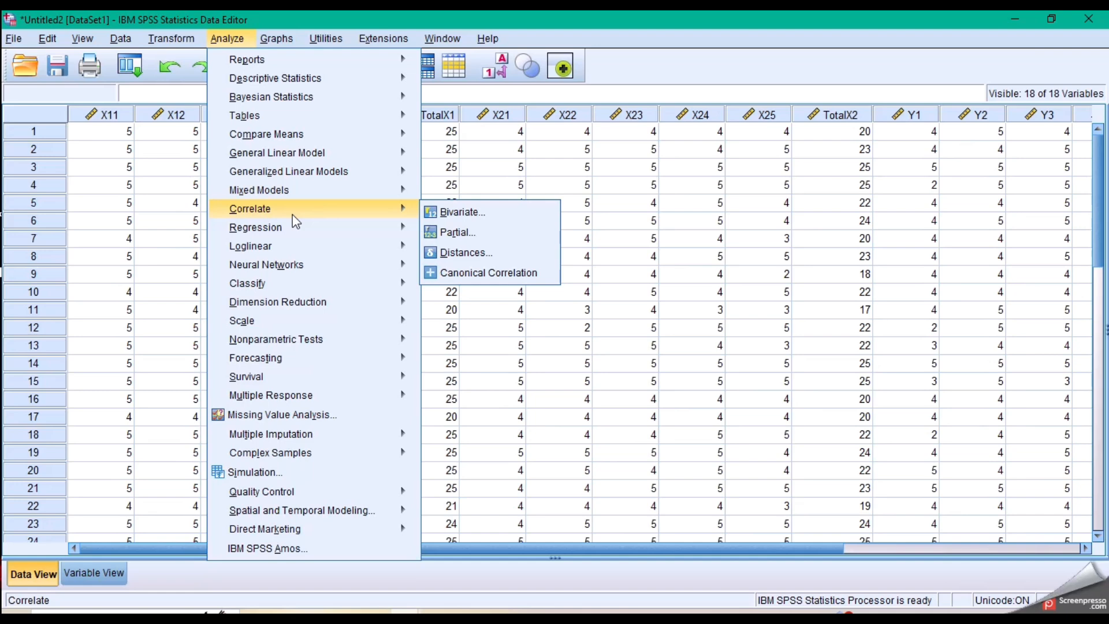
{"action": "left_click", "coordinate": [446, 213]}
{"action": "left_click", "coordinate": [499, 207]}
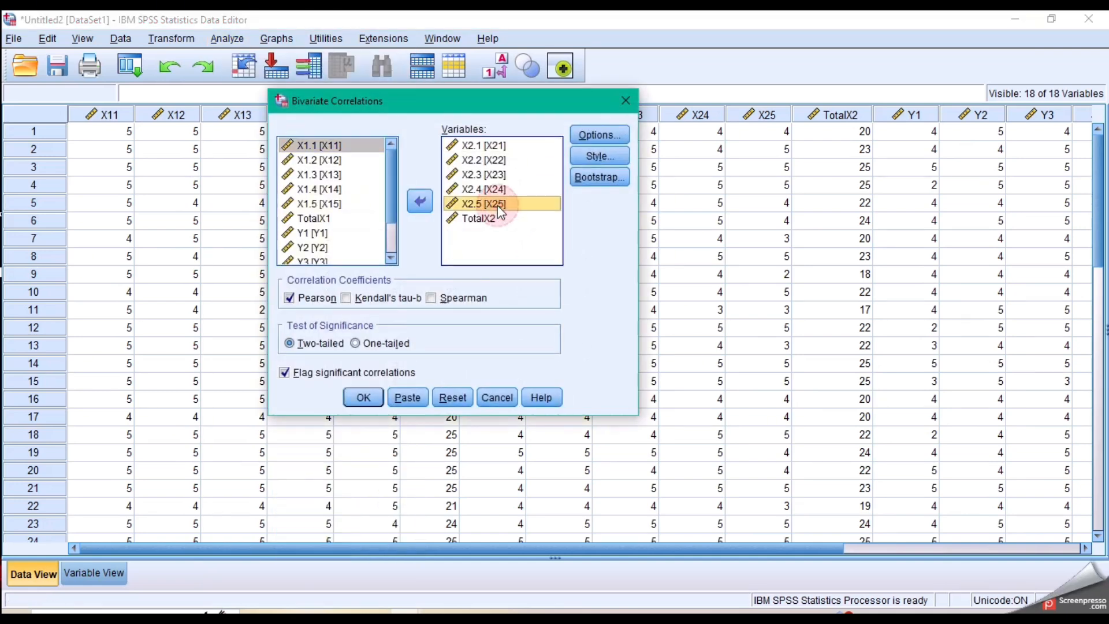
{"action": "key", "text": "ctrl+a"}
{"action": "left_click", "coordinate": [420, 201]}
Step: Add Y1 through Y5 together with TotalY to the variables and run the two-tailed Pearson correlation
{"action": "scroll", "coordinate": [362, 218], "scroll_direction": "down", "scroll_amount": 3}
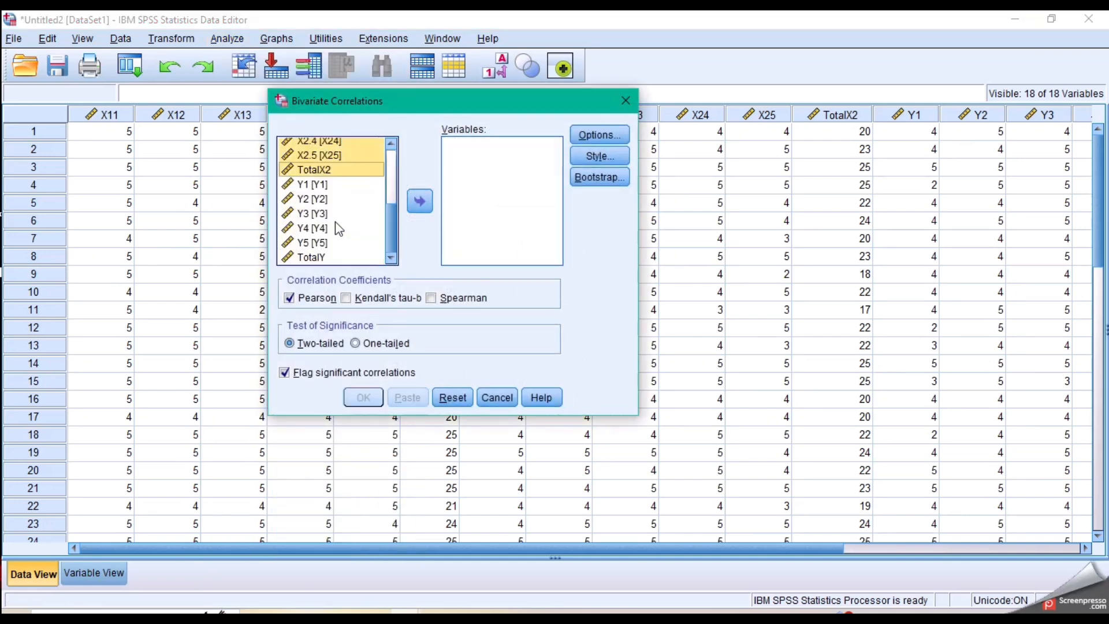
{"action": "left_click", "coordinate": [323, 185]}
{"action": "key", "text": "shift+Down"}
{"action": "key", "text": "shift+Down"}
{"action": "key", "text": "shift+Down"}
{"action": "key", "text": "shift+Down"}
{"action": "key", "text": "shift+Down"}
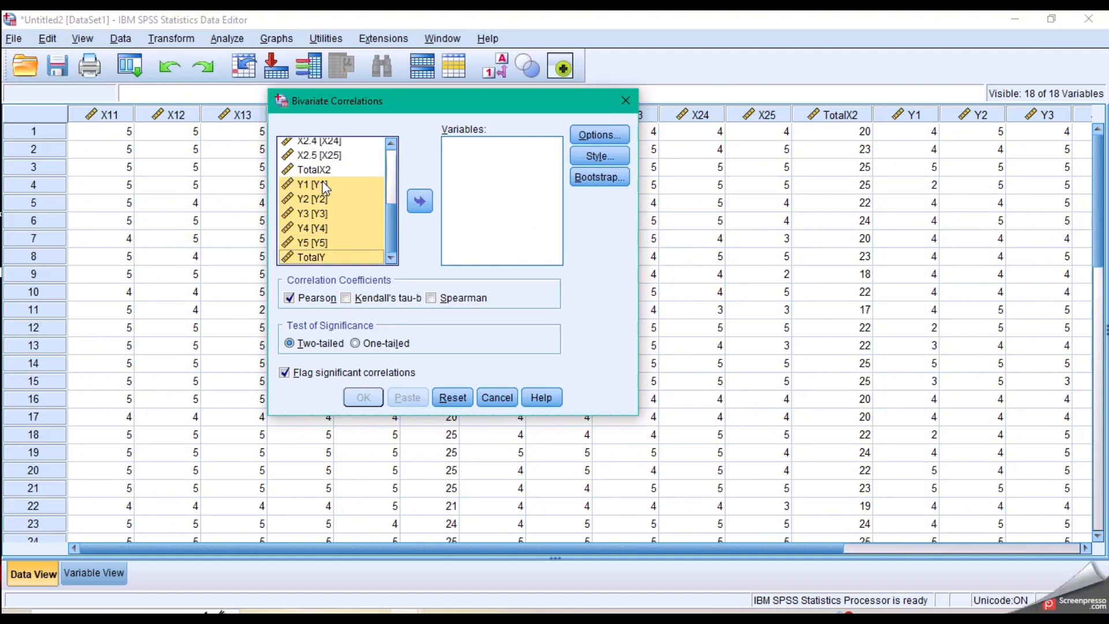
{"action": "left_click", "coordinate": [420, 201]}
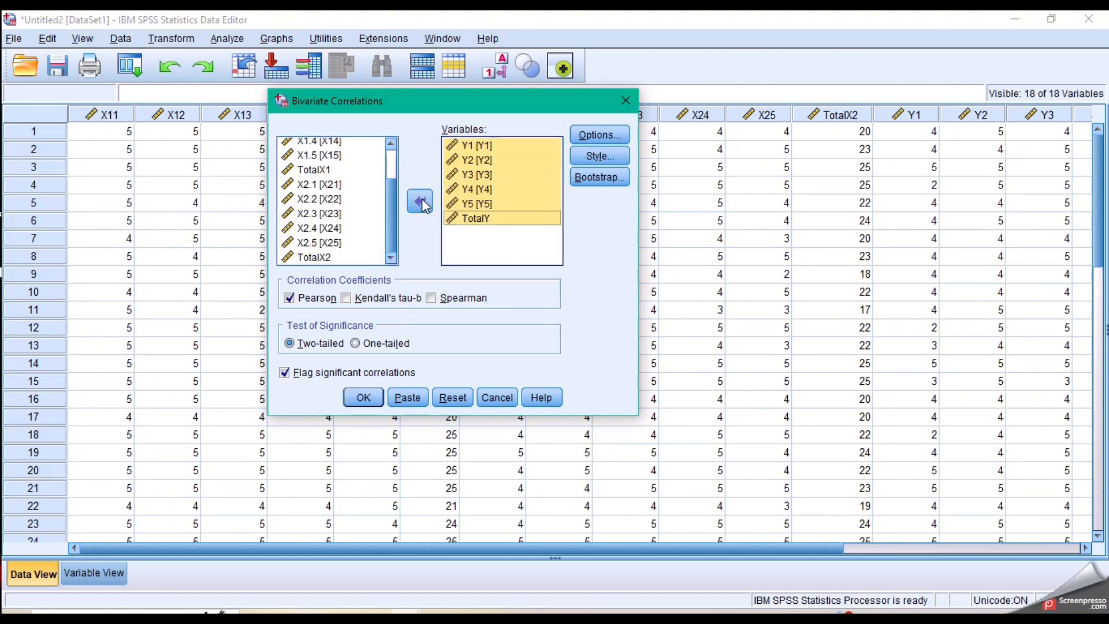
{"action": "left_click", "coordinate": [365, 399]}
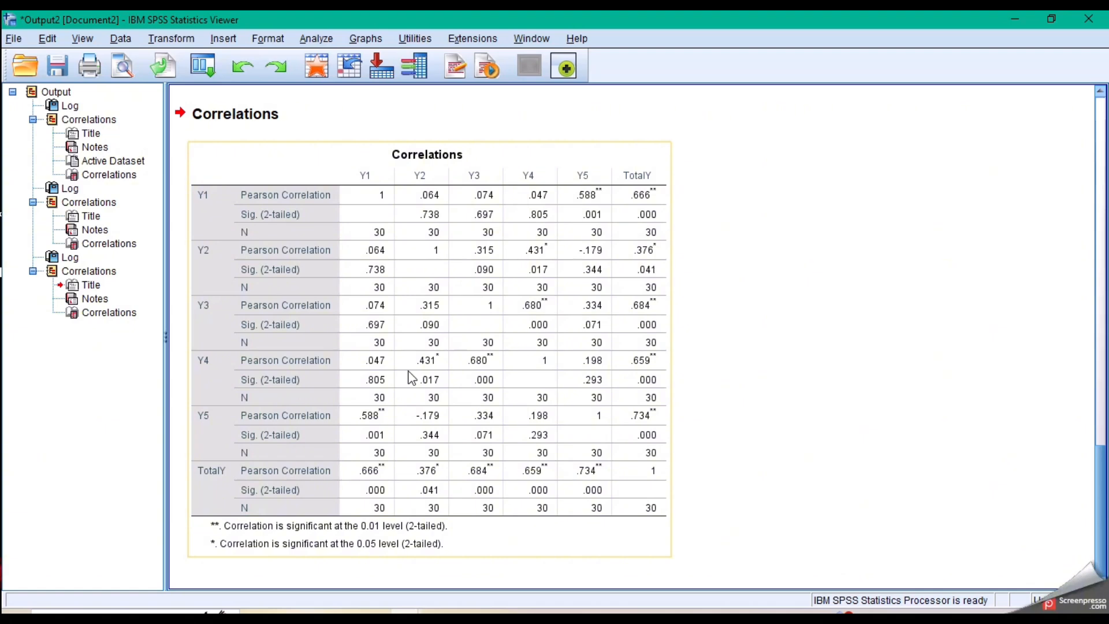
Step: Return to the data sheet, open the Reliability Analysis and reposition its dialog over the data
{"action": "left_click", "coordinate": [394, 557]}
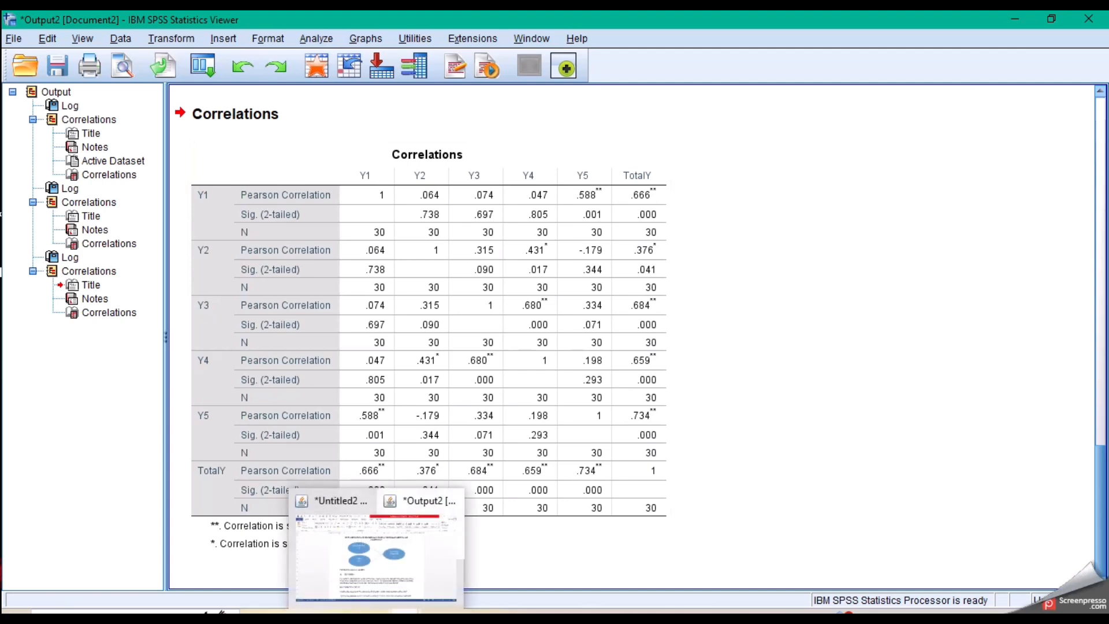
{"action": "left_click", "coordinate": [405, 611]}
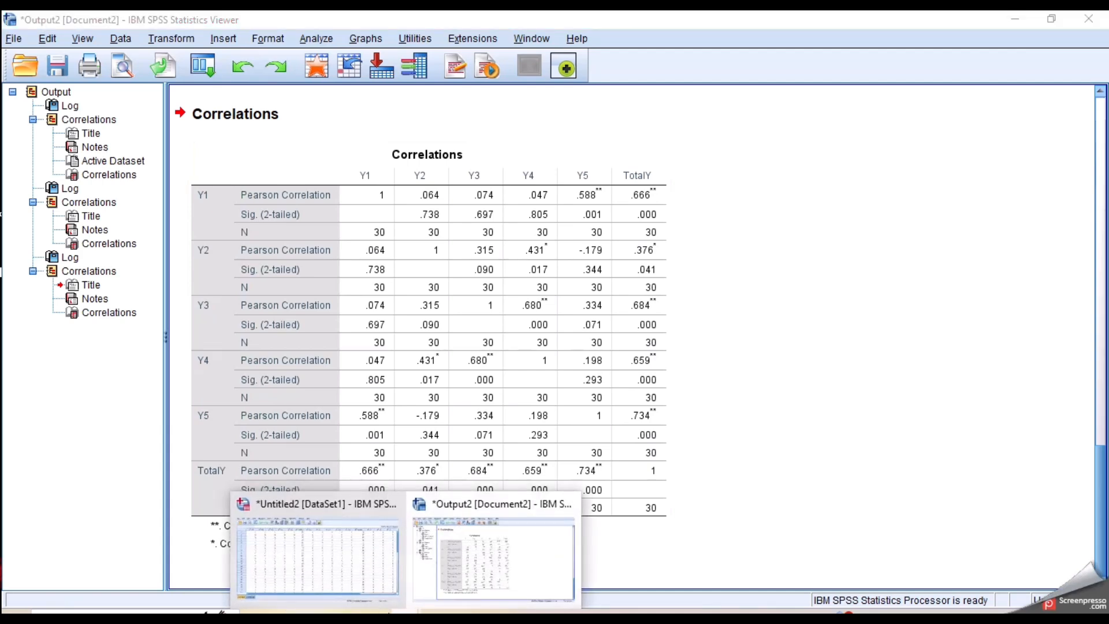
{"action": "left_click", "coordinate": [363, 595]}
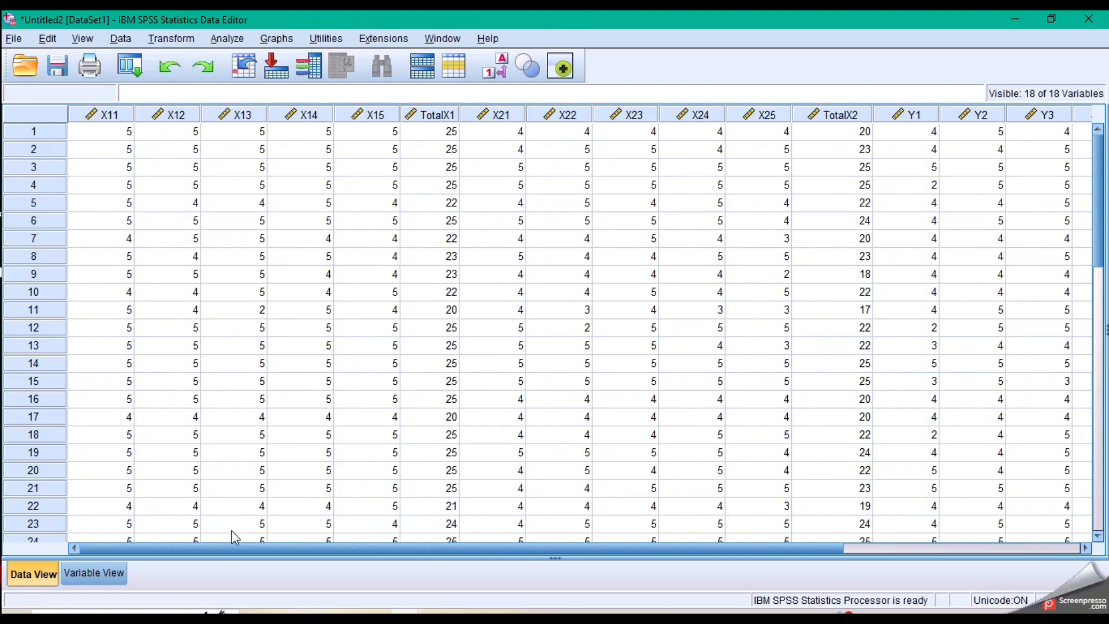
{"action": "left_click", "coordinate": [225, 41]}
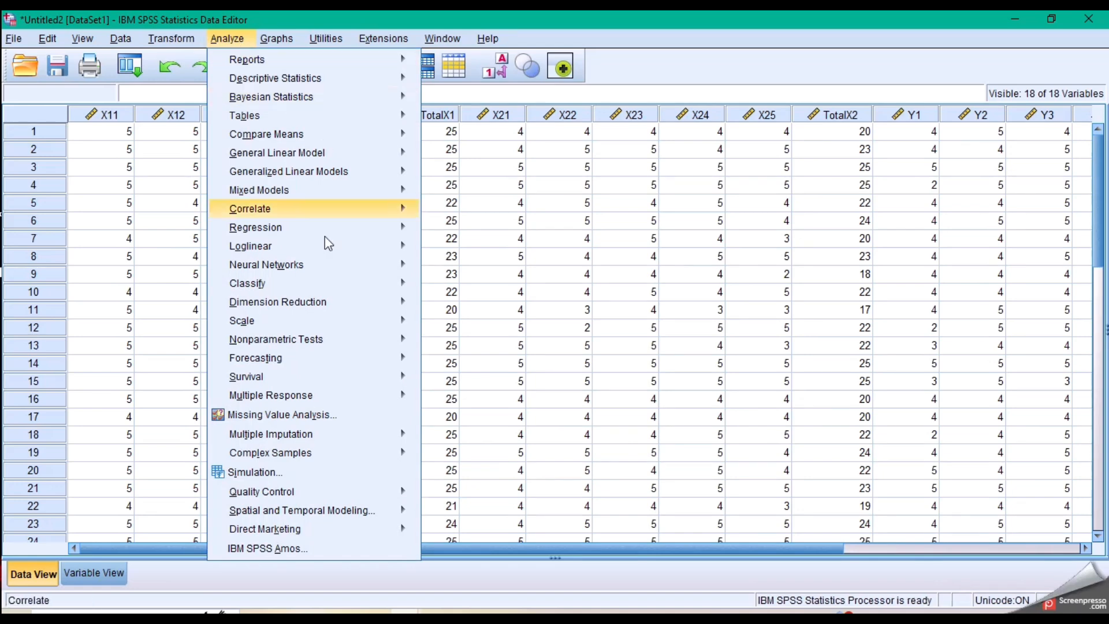
{"action": "mouse_move", "coordinate": [239, 321]}
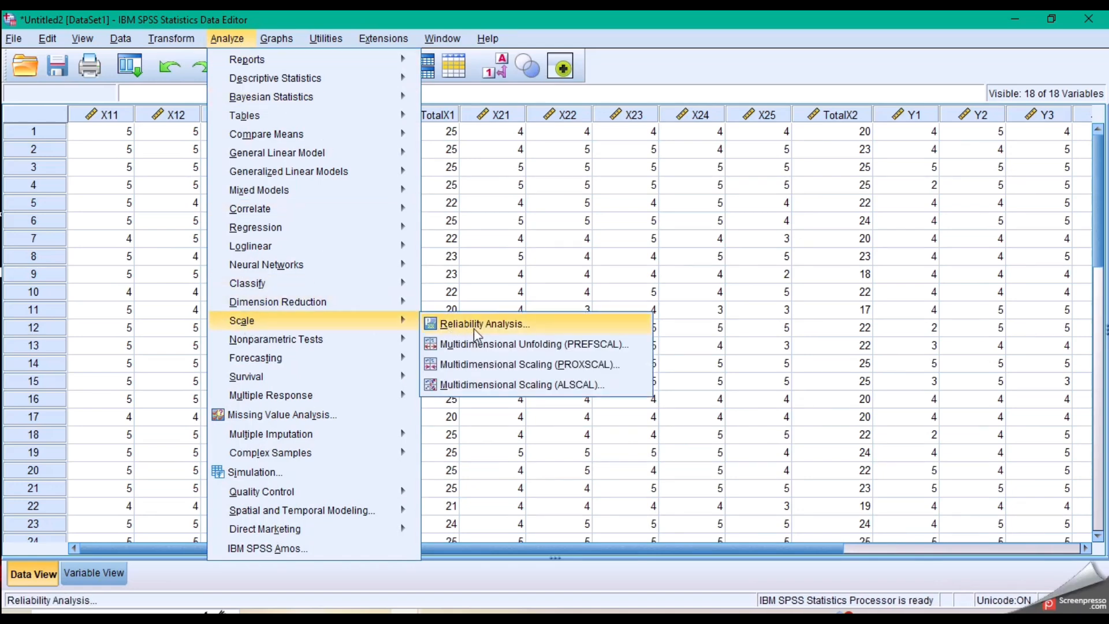
{"action": "left_click", "coordinate": [504, 324]}
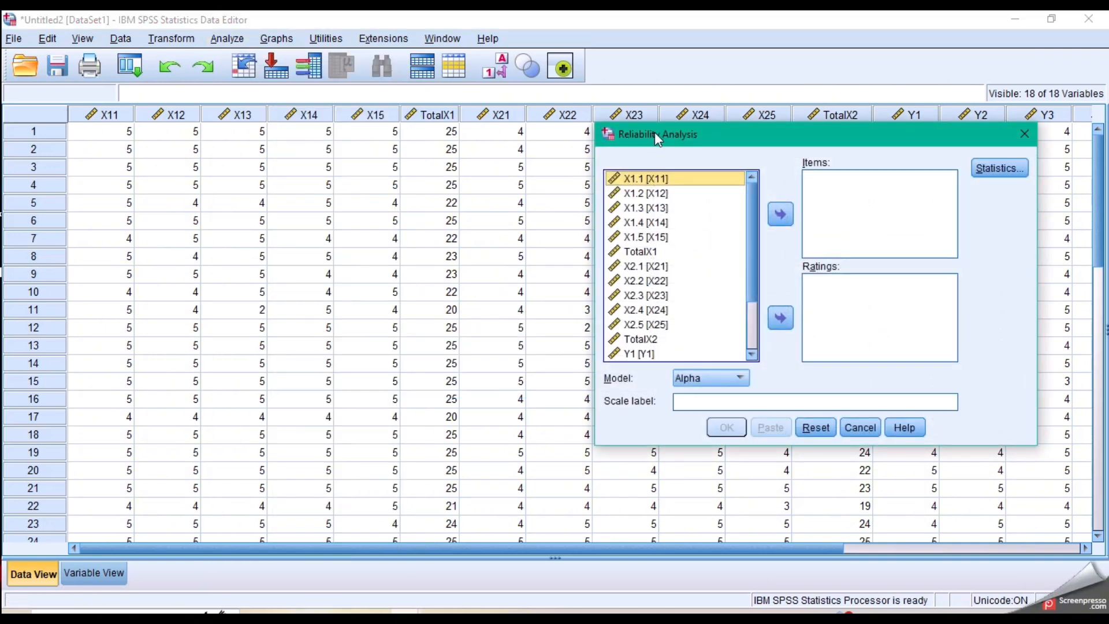
{"action": "left_click_drag", "start_coordinate": [654, 131], "coordinate": [256, 106]}
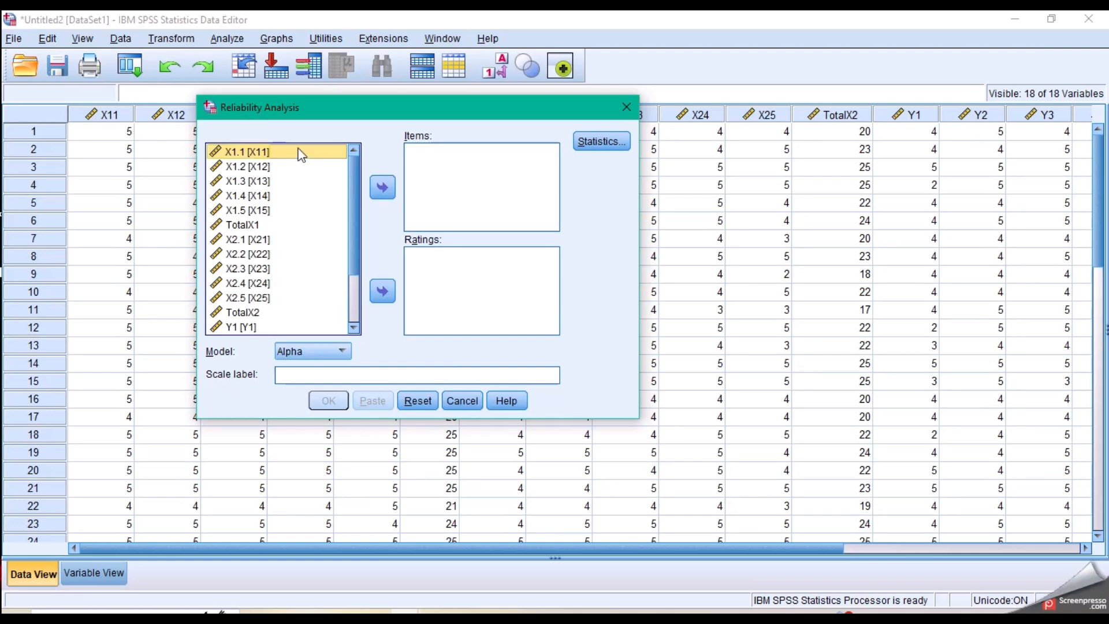
Step: Run the reliability analysis on items X1.1 through X1.5 with the Alpha model and select the Reliability Statistics table
{"action": "key", "text": "shift+Down"}
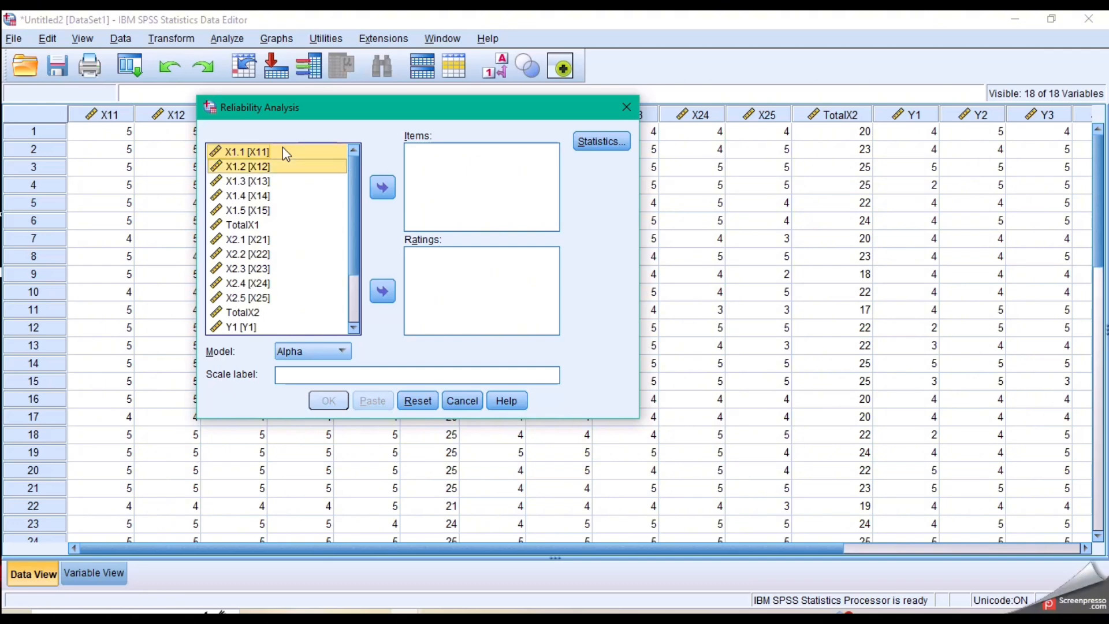
{"action": "key", "text": "shift+Down"}
{"action": "key", "text": "shift+Down"}
{"action": "key", "text": "shift+Down"}
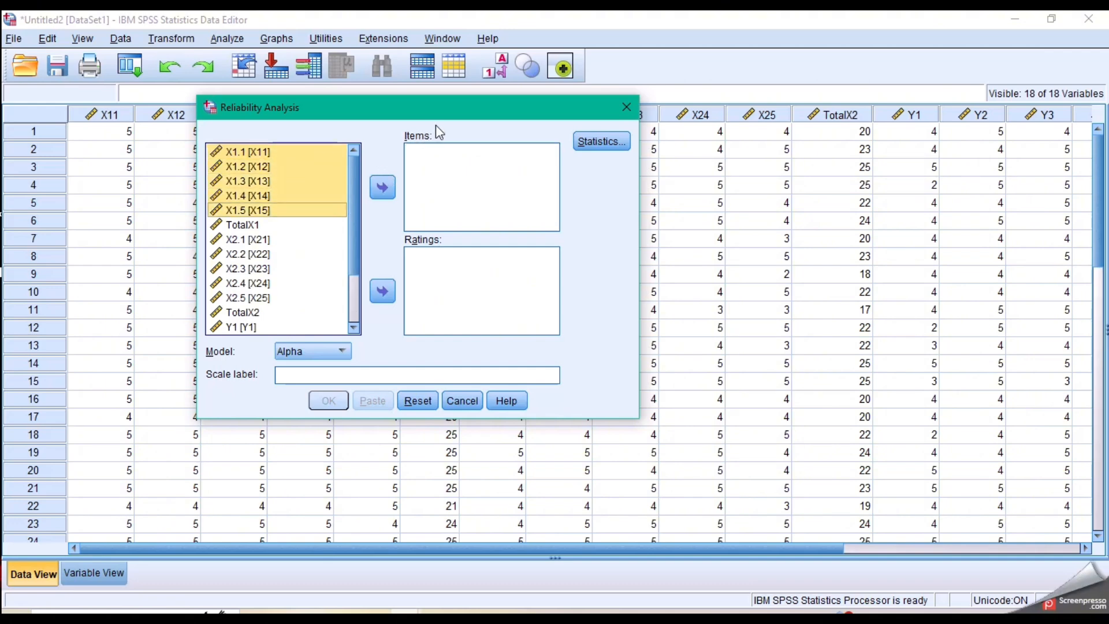
{"action": "left_click", "coordinate": [384, 188]}
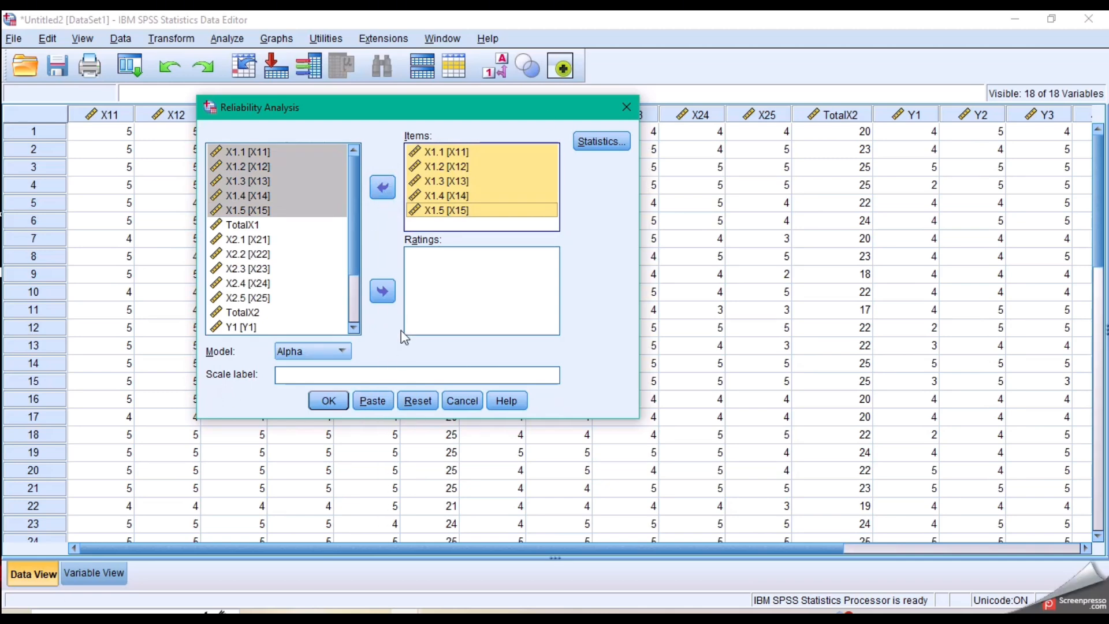
{"action": "left_click", "coordinate": [330, 399]}
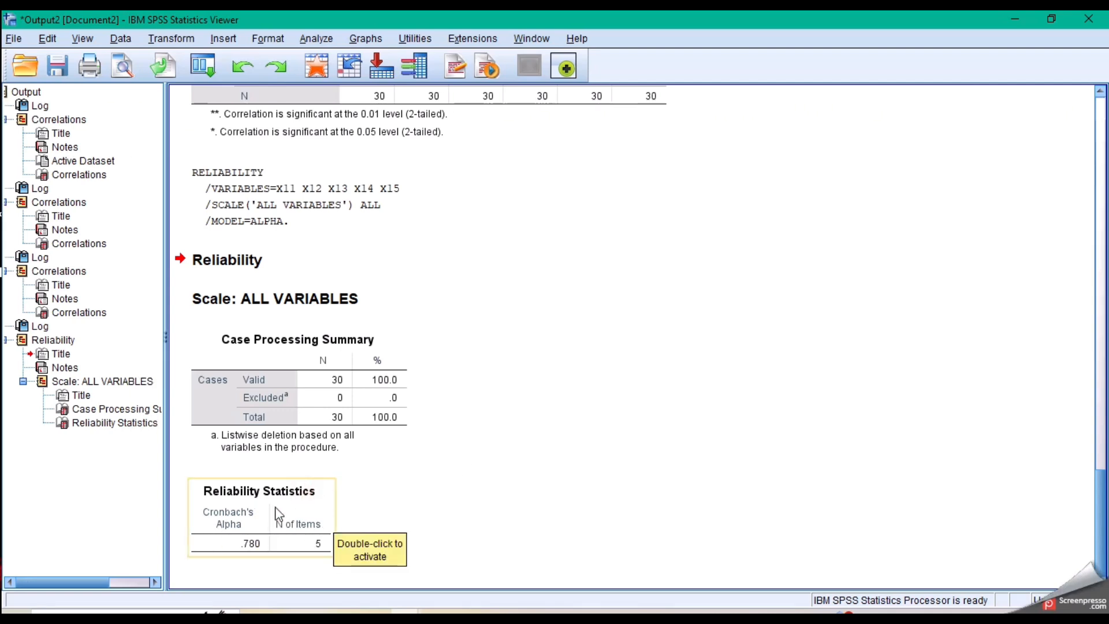
{"action": "left_click", "coordinate": [254, 503]}
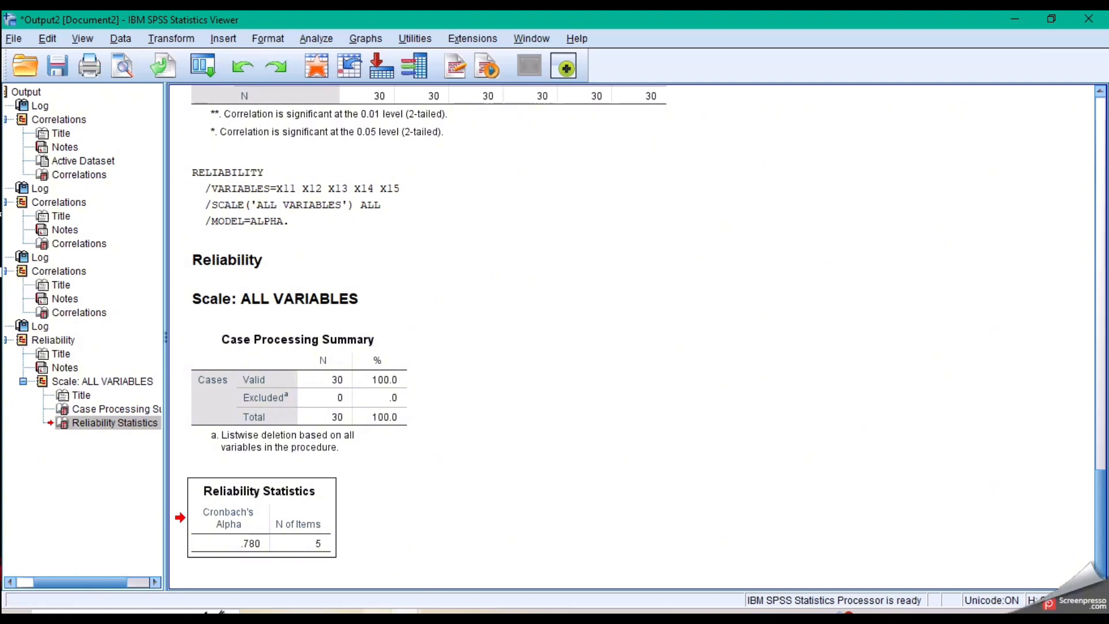
Step: Return to the data sheet, reopen the Reliability Analysis and remove X1.1 through X1.5 from its items
{"action": "mouse_move", "coordinate": [376, 615]}
{"action": "mouse_move", "coordinate": [414, 616]}
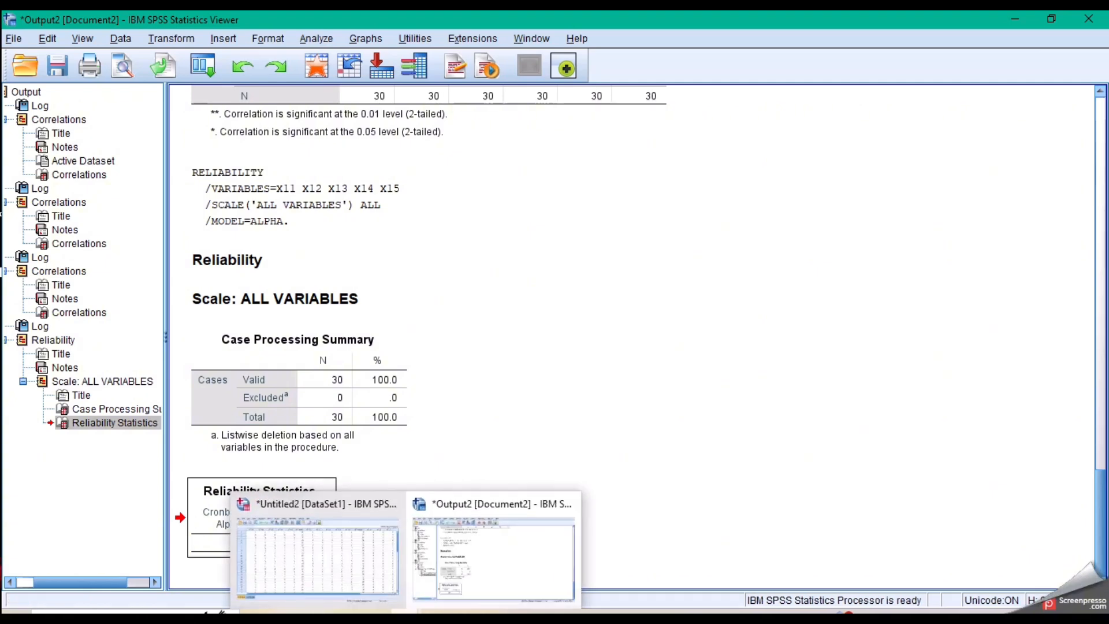
{"action": "left_click", "coordinate": [333, 553]}
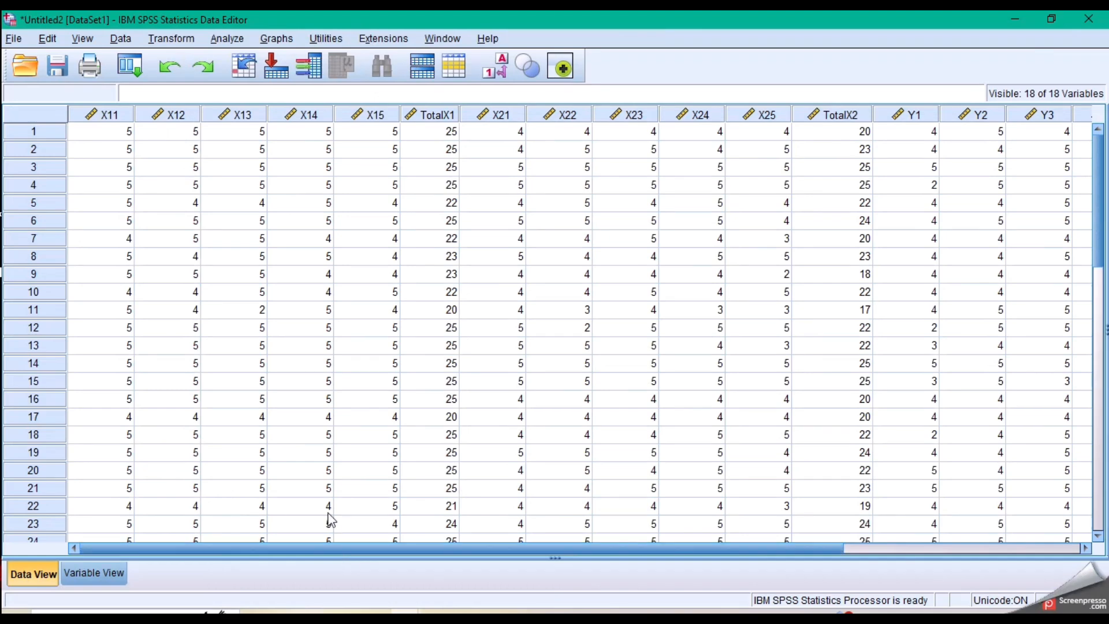
{"action": "left_click", "coordinate": [223, 39]}
{"action": "mouse_move", "coordinate": [289, 323]}
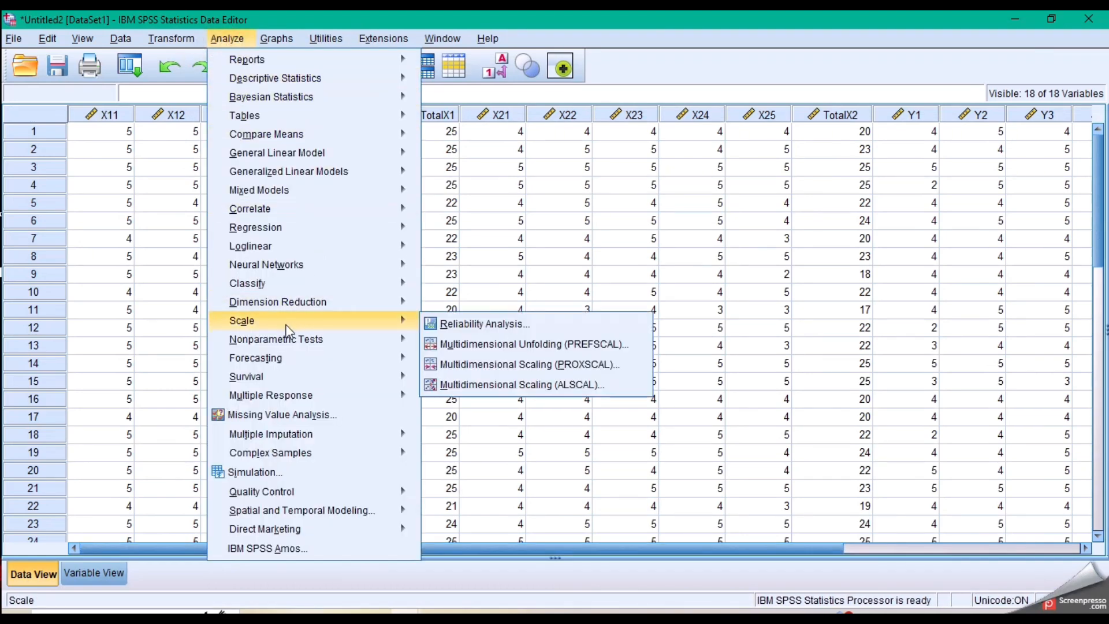
{"action": "left_click", "coordinate": [458, 325]}
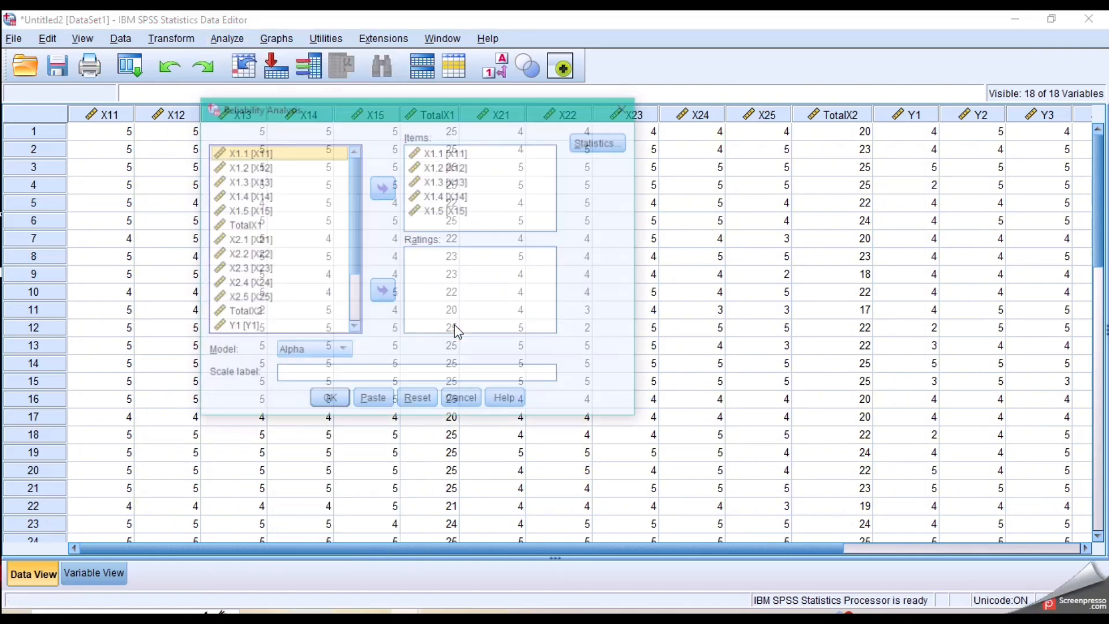
{"action": "left_click", "coordinate": [456, 210]}
{"action": "key", "text": "ctrl+a"}
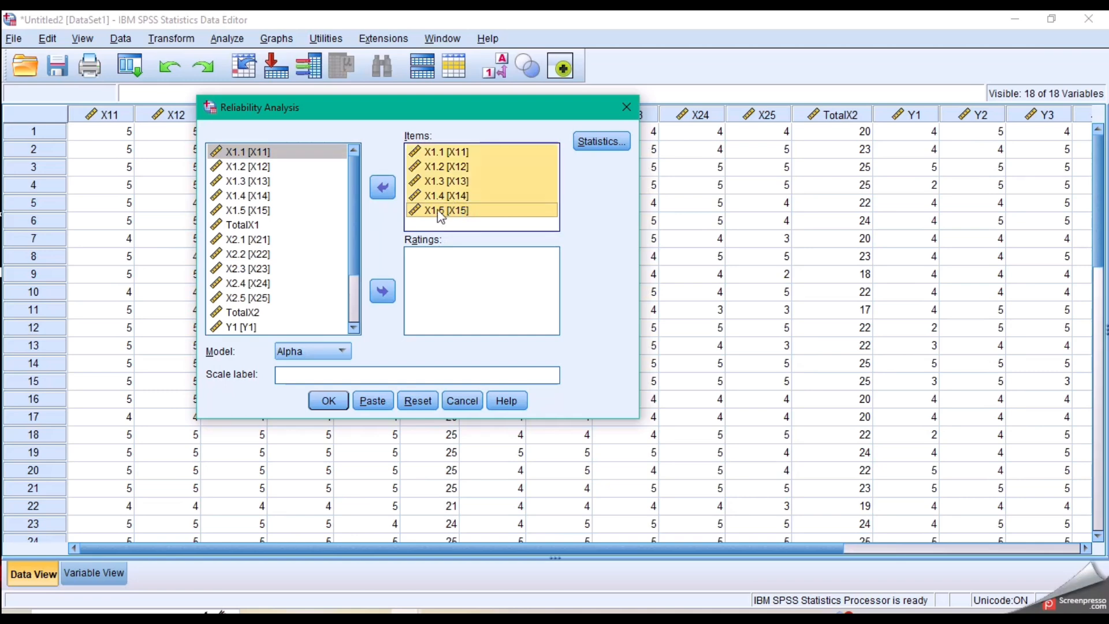
{"action": "left_click", "coordinate": [382, 189]}
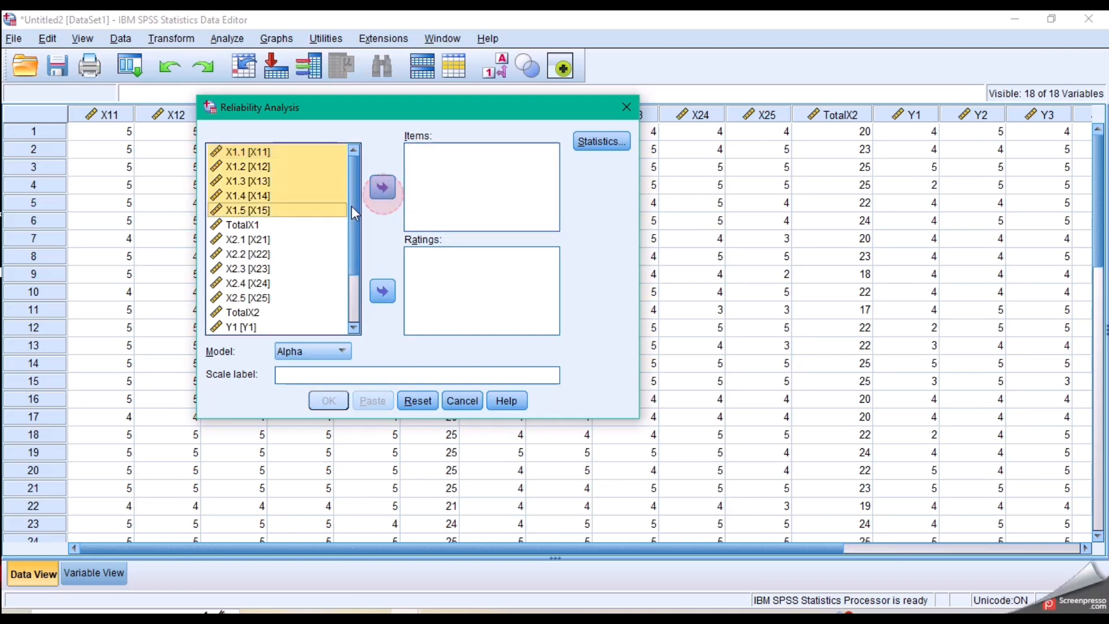
Step: Add X2.1 through X2.5 as the items and run the reliability analysis with the Alpha model
{"action": "left_click", "coordinate": [263, 242]}
{"action": "key", "text": "shift+Down"}
{"action": "key", "text": "shift+Down"}
{"action": "key", "text": "shift+Down"}
{"action": "key", "text": "shift+Down"}
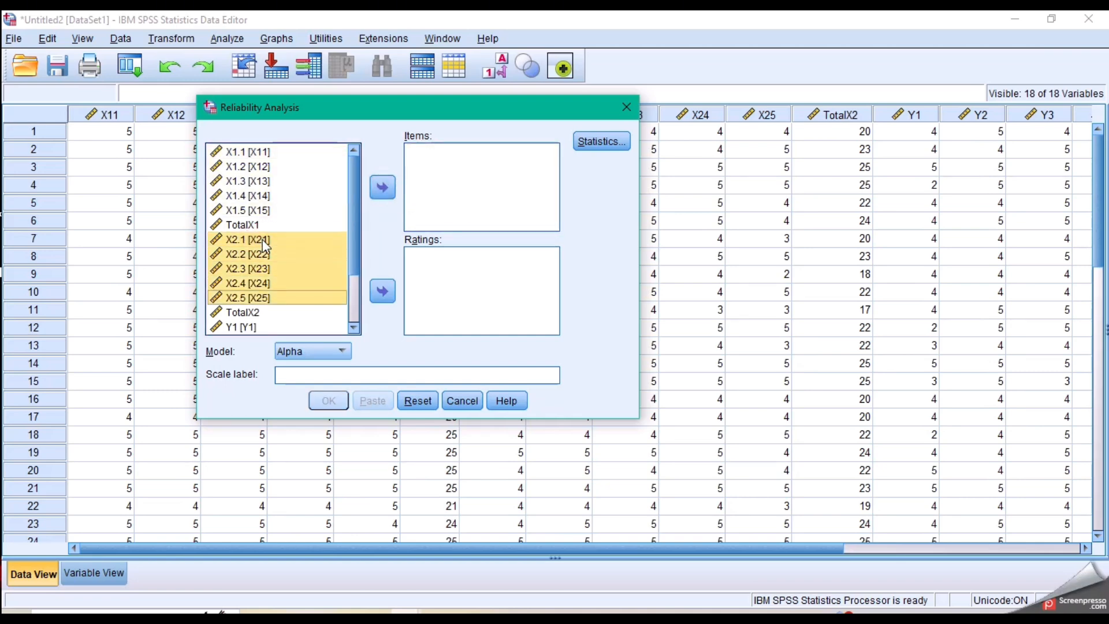
{"action": "left_click", "coordinate": [383, 188]}
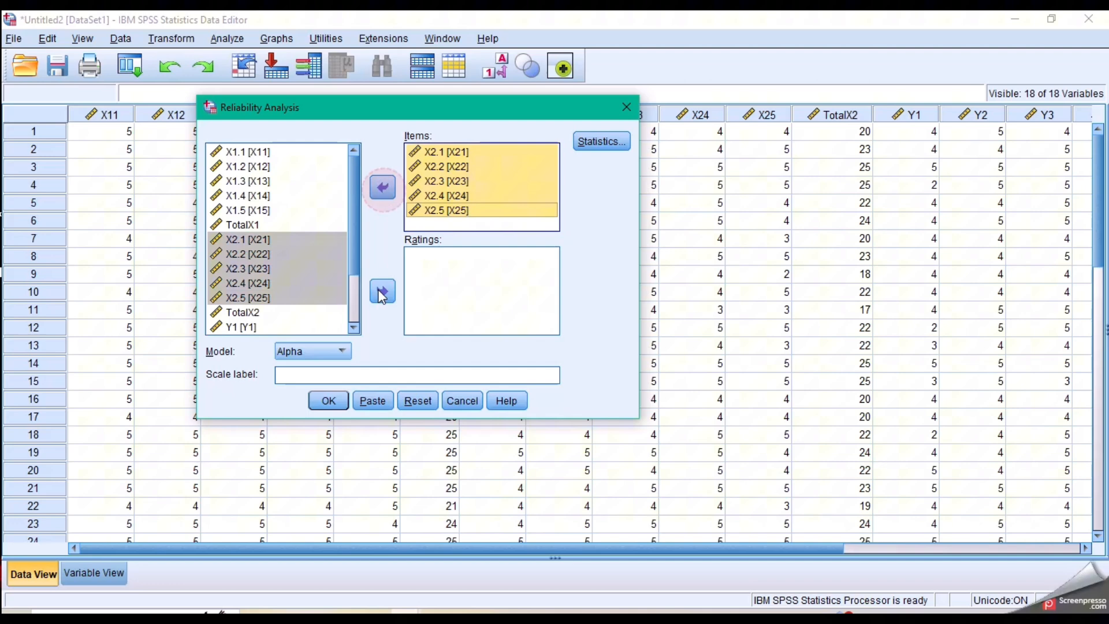
{"action": "left_click", "coordinate": [328, 400]}
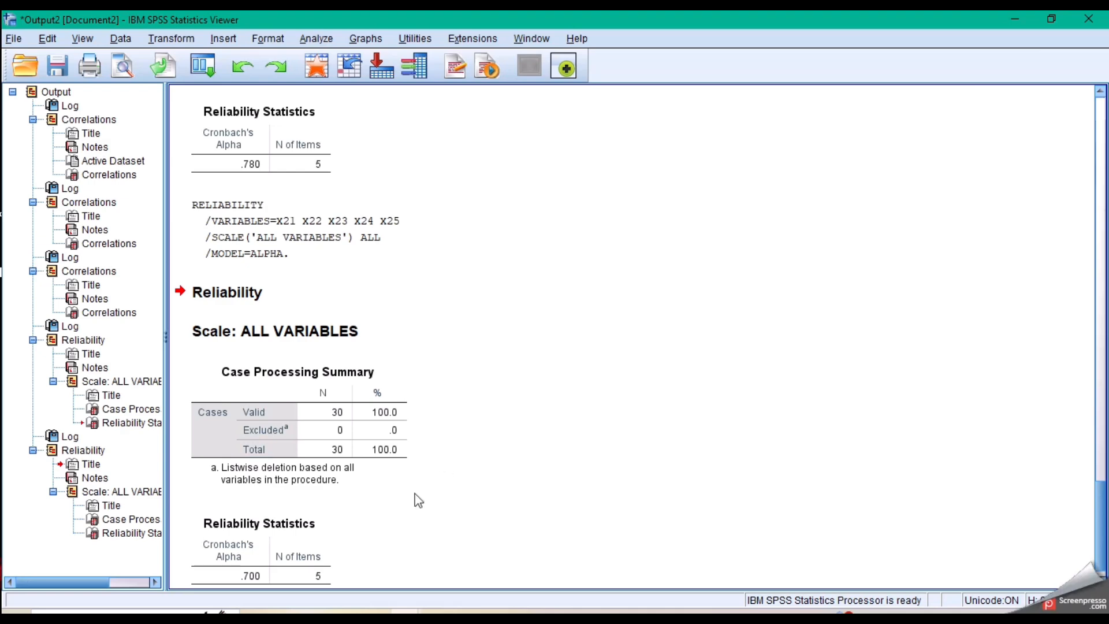
Step: Go back to the data sheet, reopen the Reliability Analysis and clear X2.1 through X2.5 from its items
{"action": "mouse_move", "coordinate": [368, 606]}
{"action": "left_click", "coordinate": [359, 545]}
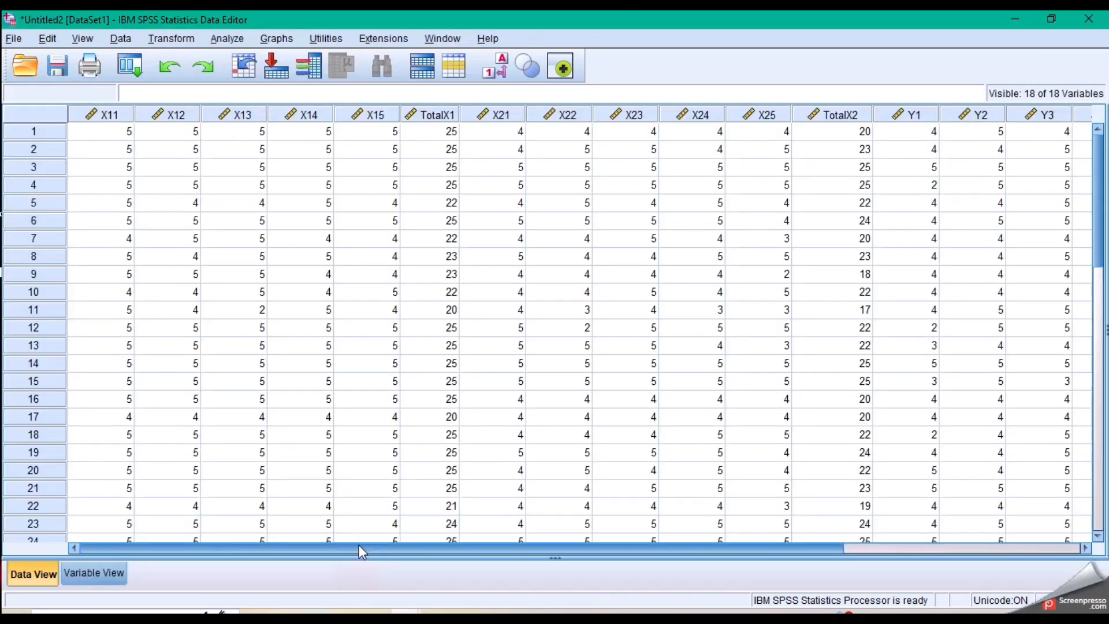
{"action": "left_click", "coordinate": [227, 38]}
{"action": "mouse_move", "coordinate": [323, 345]}
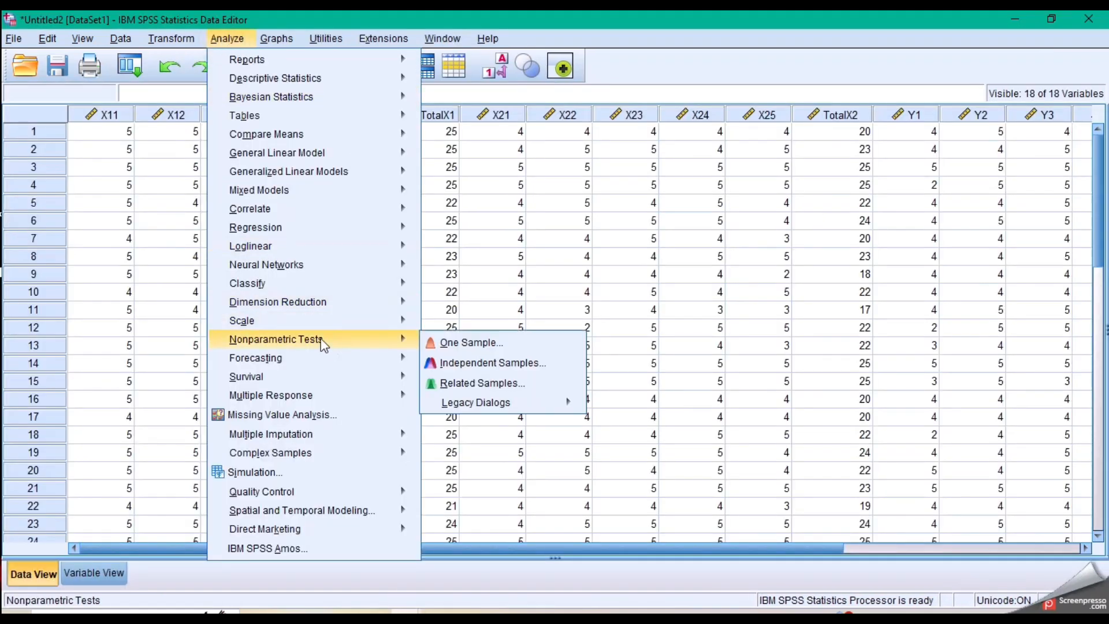
{"action": "left_click", "coordinate": [516, 203]}
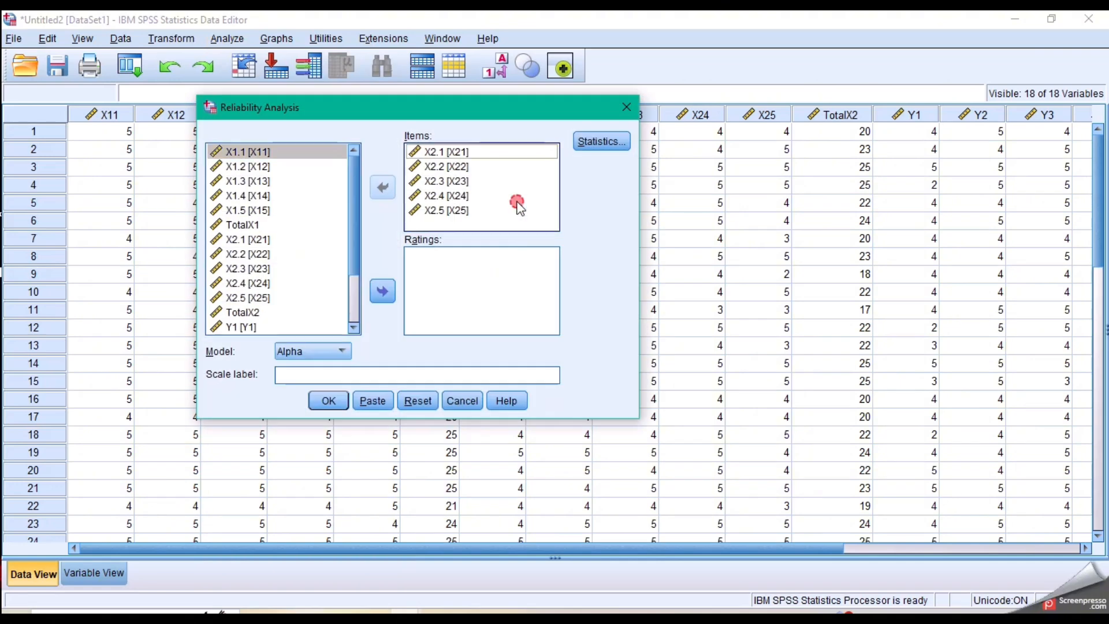
{"action": "key", "text": "ctrl+a"}
{"action": "left_click", "coordinate": [392, 189]}
Step: Add Y1 through Y5 as the items and run the reliability analysis with the Alpha model
{"action": "scroll", "coordinate": [269, 278], "scroll_direction": "down", "scroll_amount": 2}
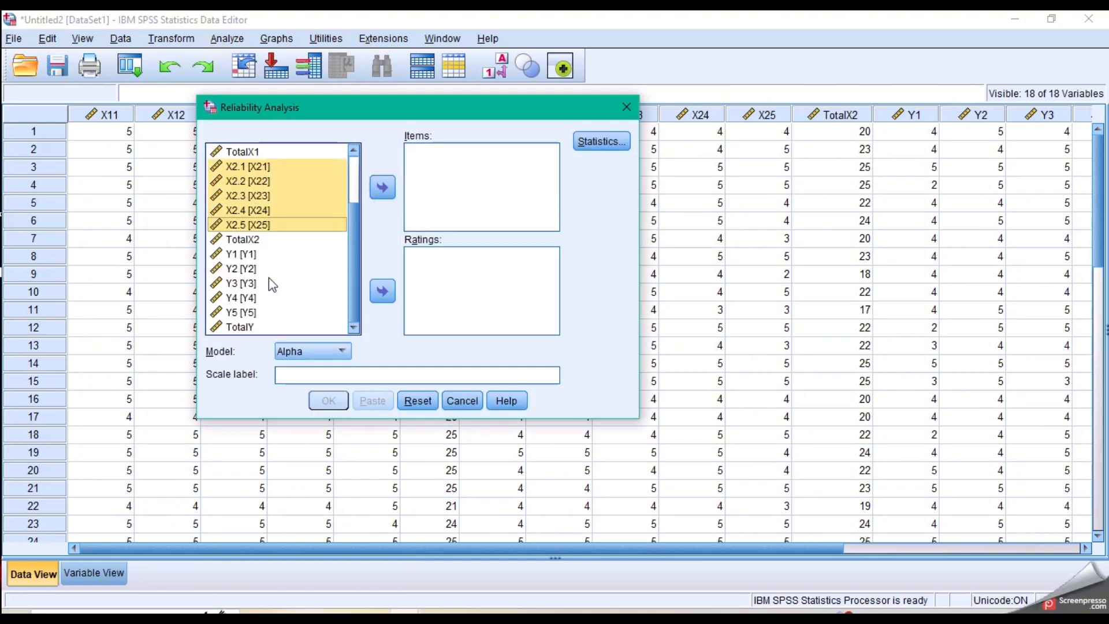
{"action": "left_click", "coordinate": [249, 256]}
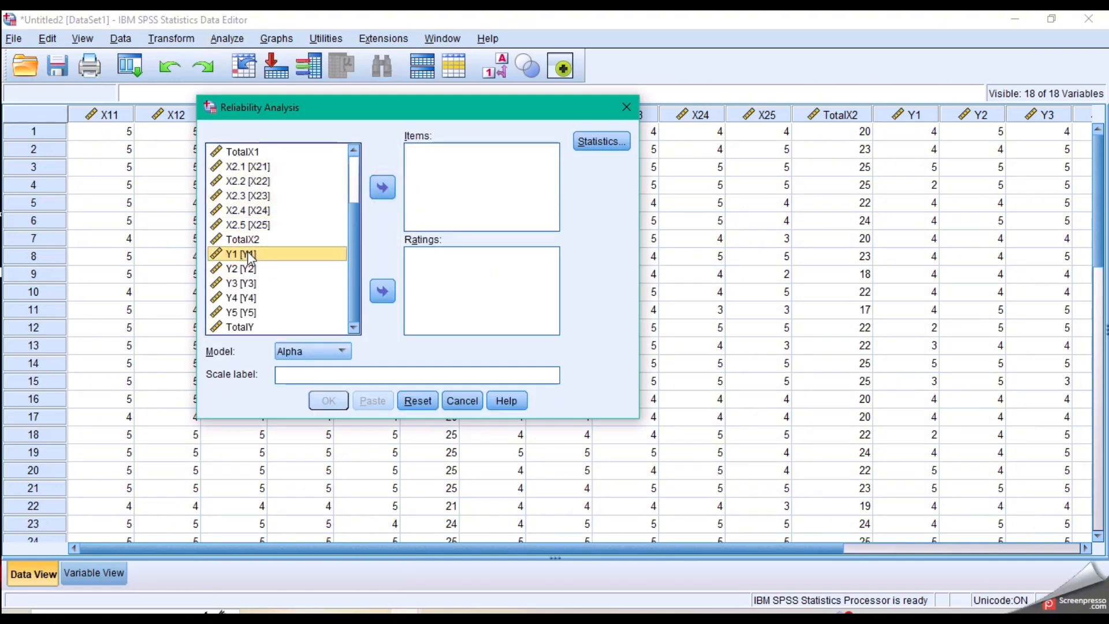
{"action": "key", "text": "shift+Down"}
{"action": "key", "text": "shift+Down"}
{"action": "key", "text": "shift+Down"}
{"action": "key", "text": "shift+Down"}
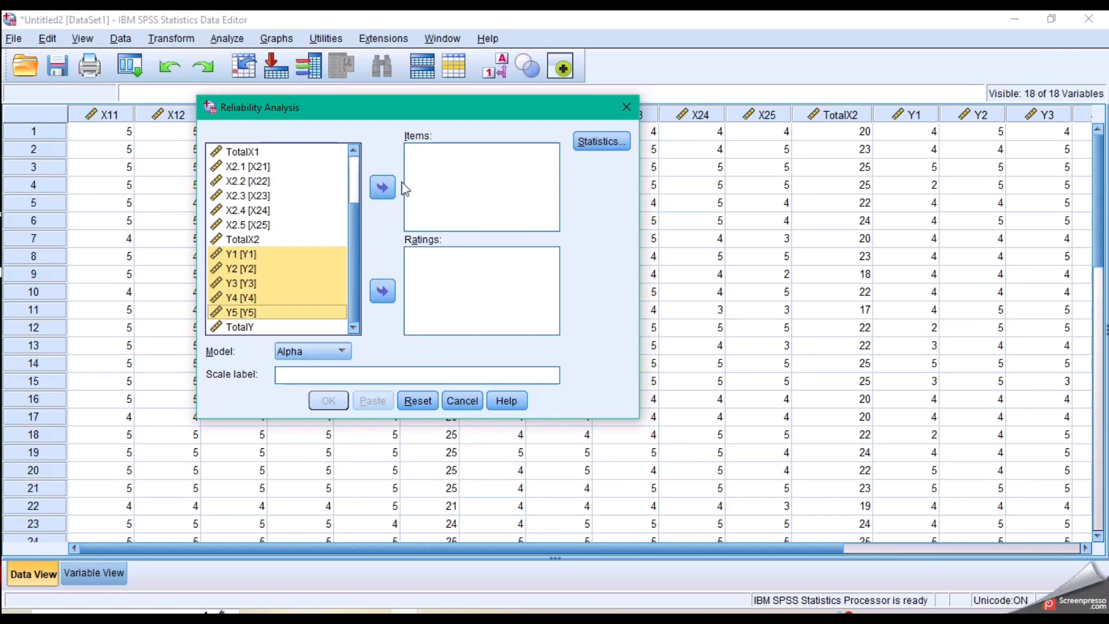
{"action": "left_click", "coordinate": [382, 187]}
{"action": "left_click", "coordinate": [324, 398]}
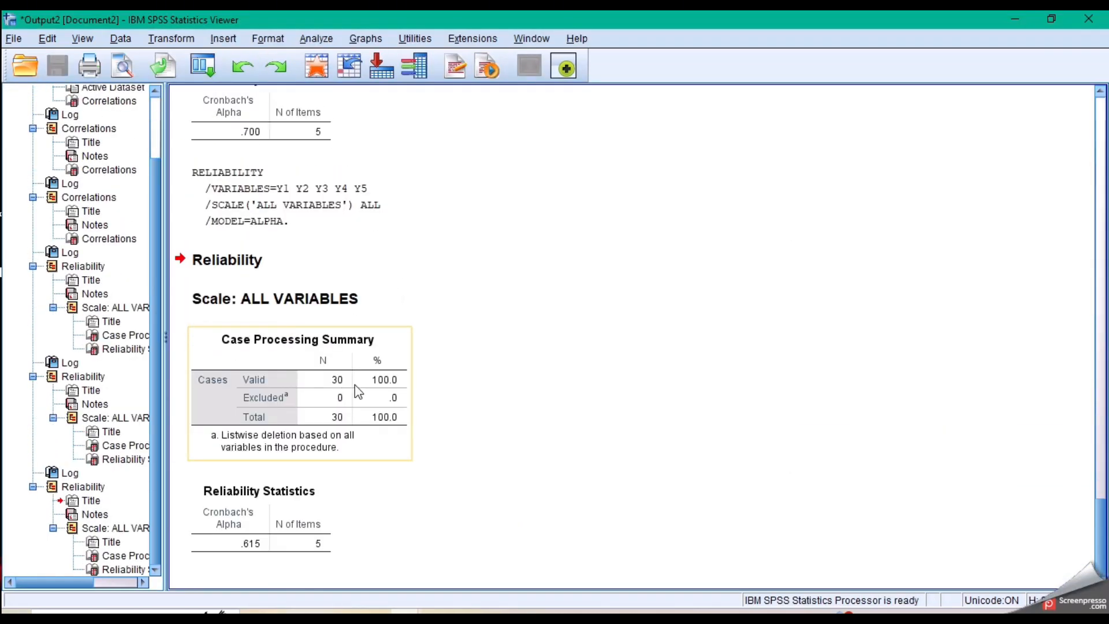
Step: Narrow the output outline pane and go back to the first Correlations table, covering X1.1 through X1.5 and TotalX1
{"action": "scroll", "coordinate": [355, 384], "scroll_direction": "up", "scroll_amount": 5}
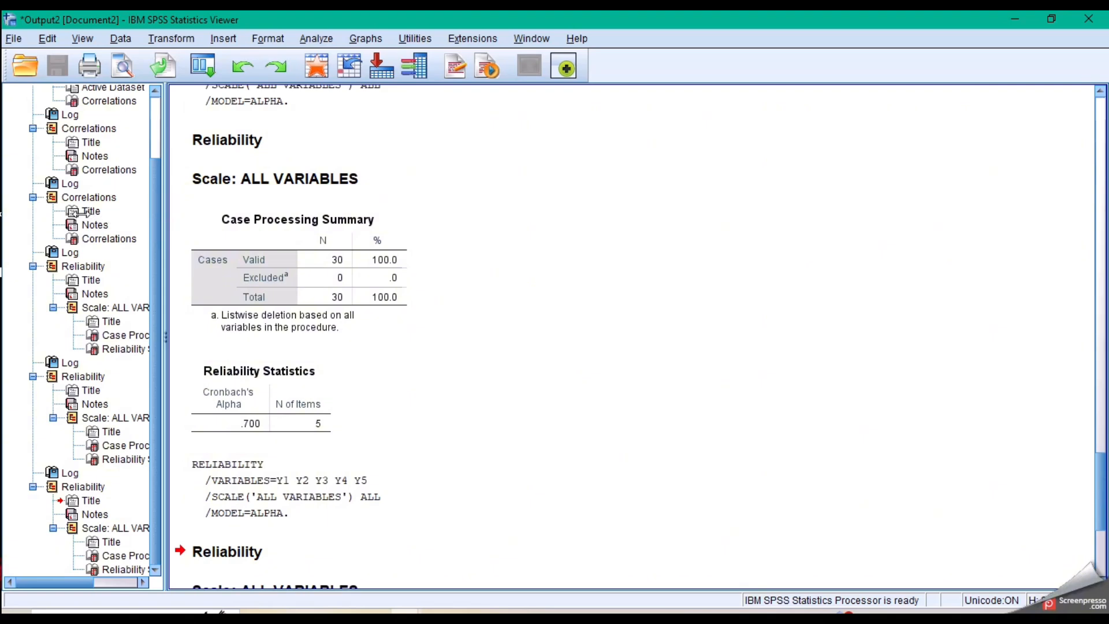
{"action": "left_click_drag", "start_coordinate": [81, 212], "coordinate": [81, 213]}
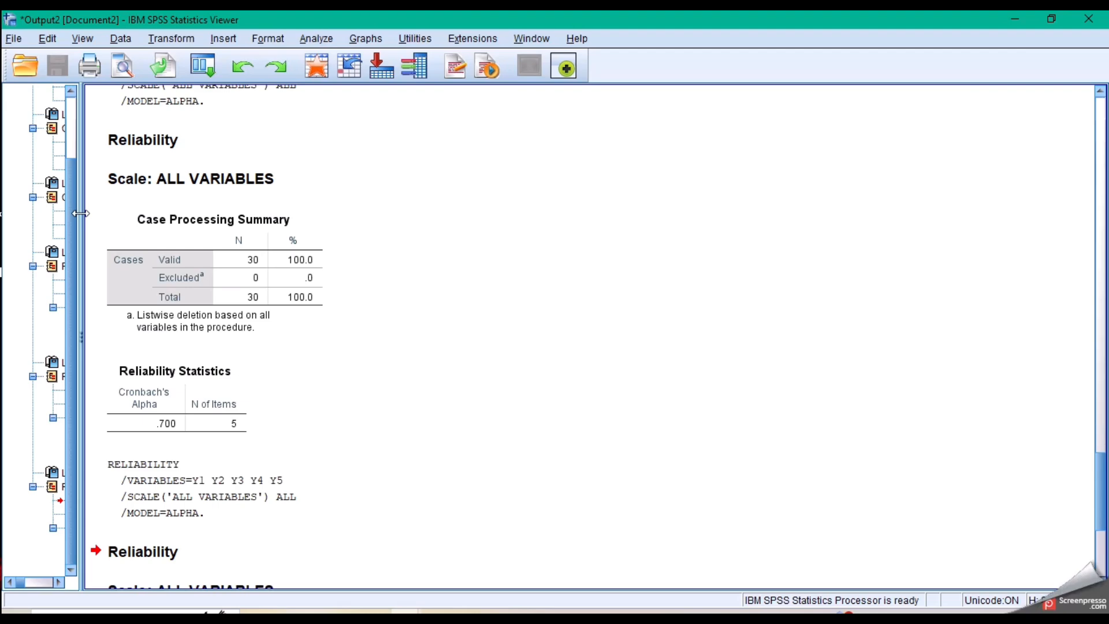
{"action": "scroll", "coordinate": [691, 379], "scroll_direction": "up", "scroll_amount": 10}
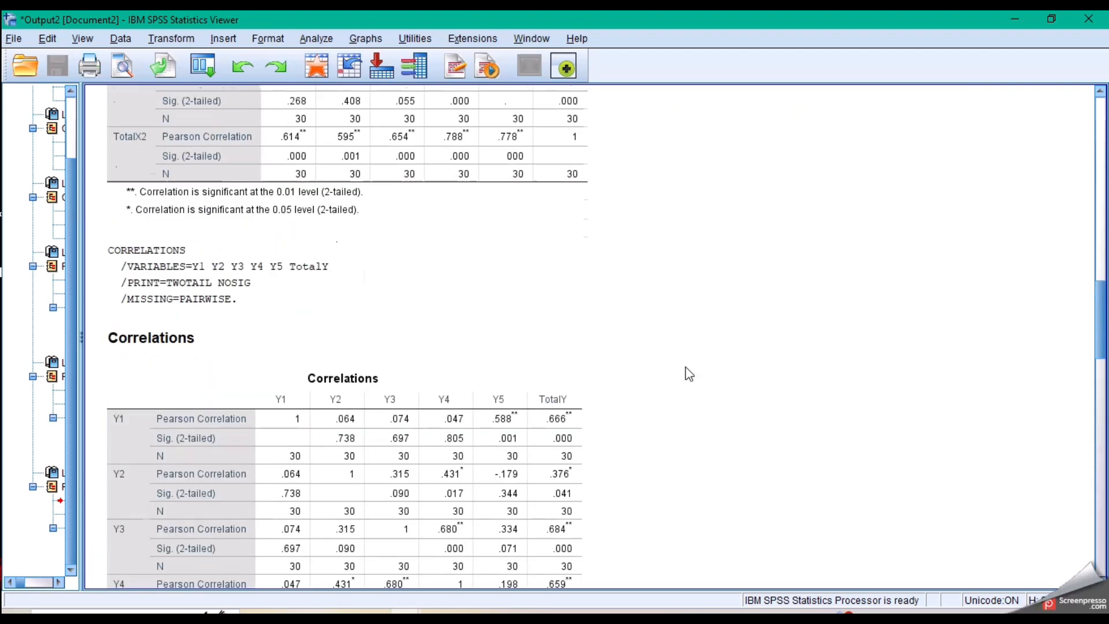
{"action": "scroll", "coordinate": [659, 359], "scroll_direction": "up", "scroll_amount": 10}
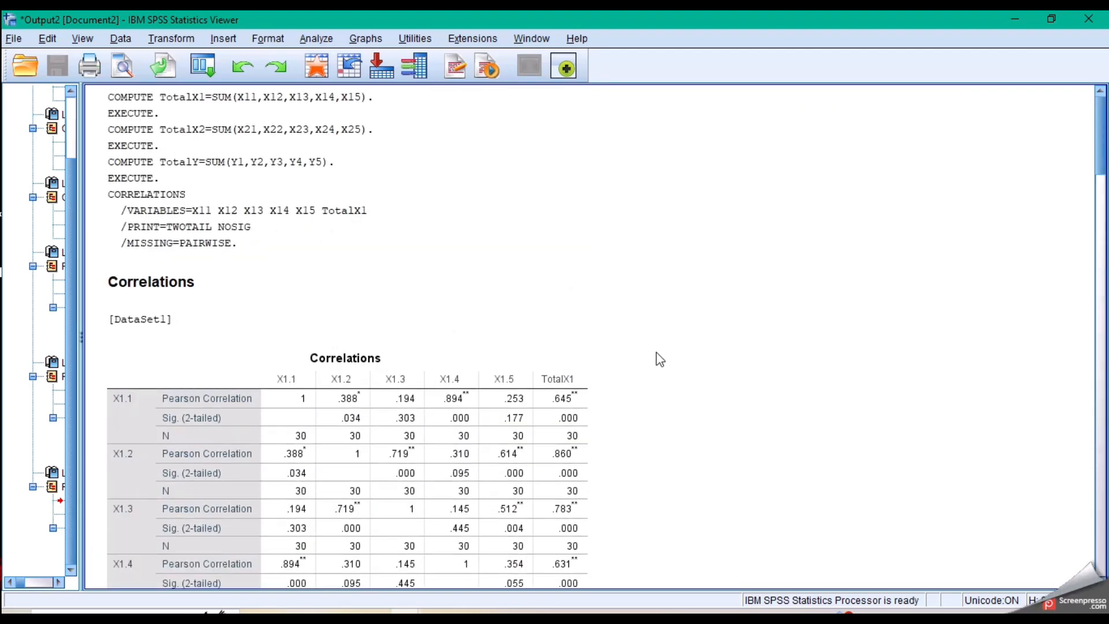
{"action": "scroll", "coordinate": [546, 375], "scroll_direction": "down", "scroll_amount": 2}
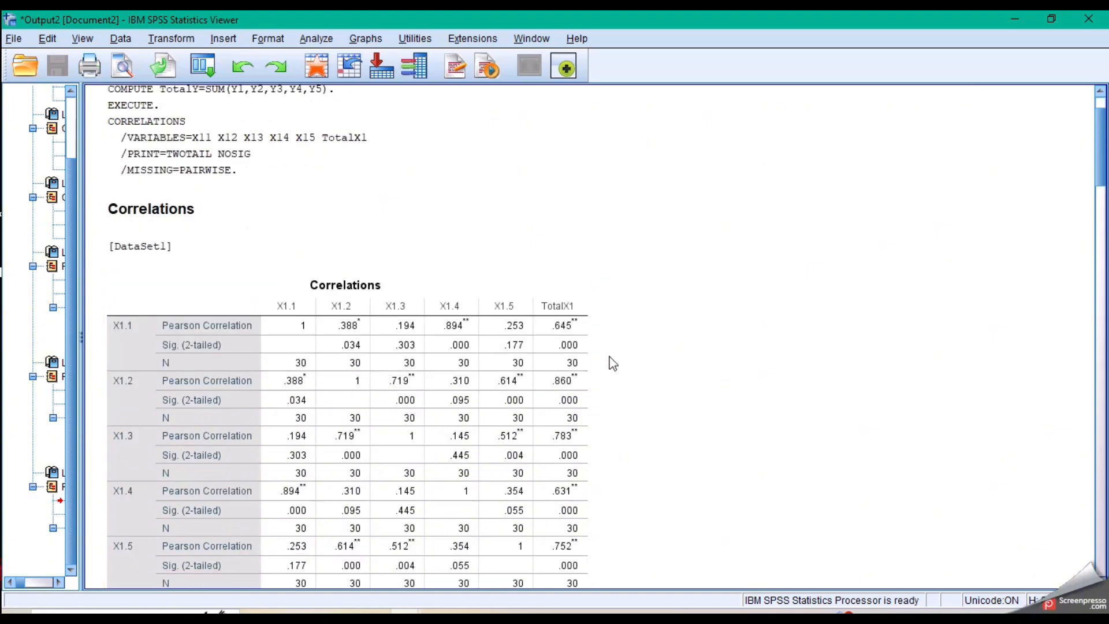
Step: Switch to the Word document "Uji Validitas dan Reliabilitas" and colour the heading "Inovasi Produk (X1)" red
{"action": "left_click", "coordinate": [374, 612]}
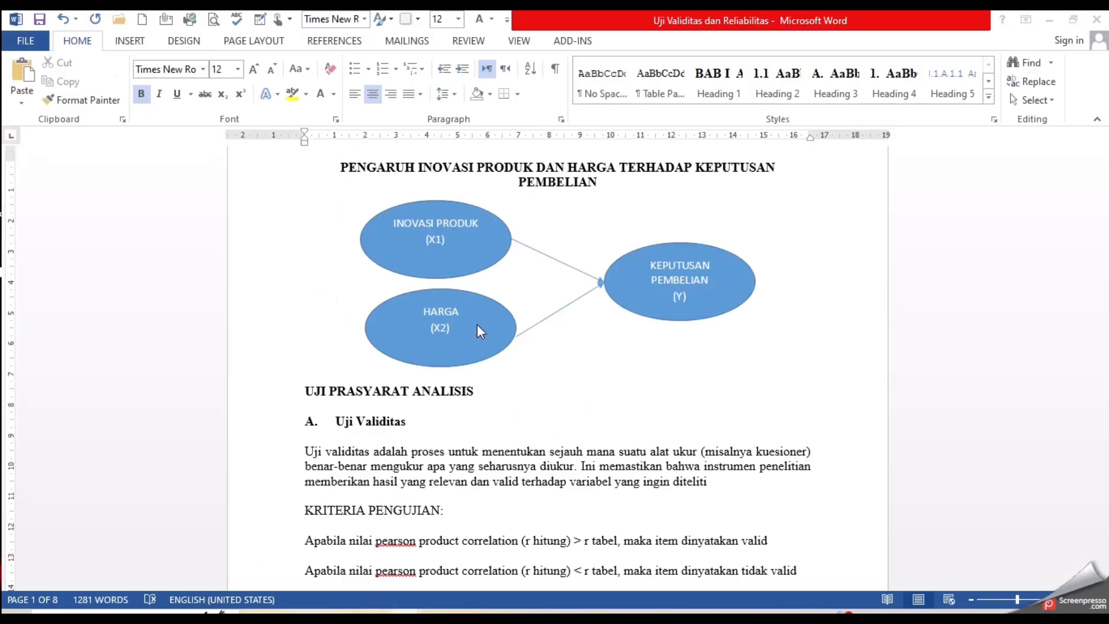
{"action": "scroll", "coordinate": [556, 243], "scroll_direction": "down", "scroll_amount": 5}
{"action": "scroll", "coordinate": [555, 265], "scroll_direction": "down", "scroll_amount": 5}
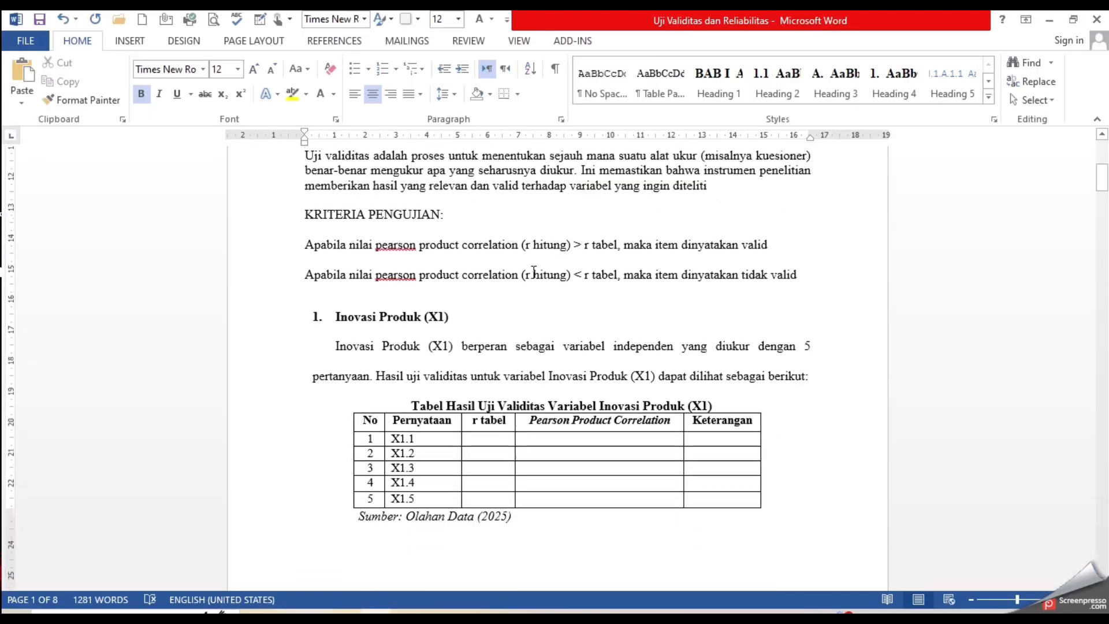
{"action": "left_click_drag", "start_coordinate": [334, 261], "coordinate": [455, 263]}
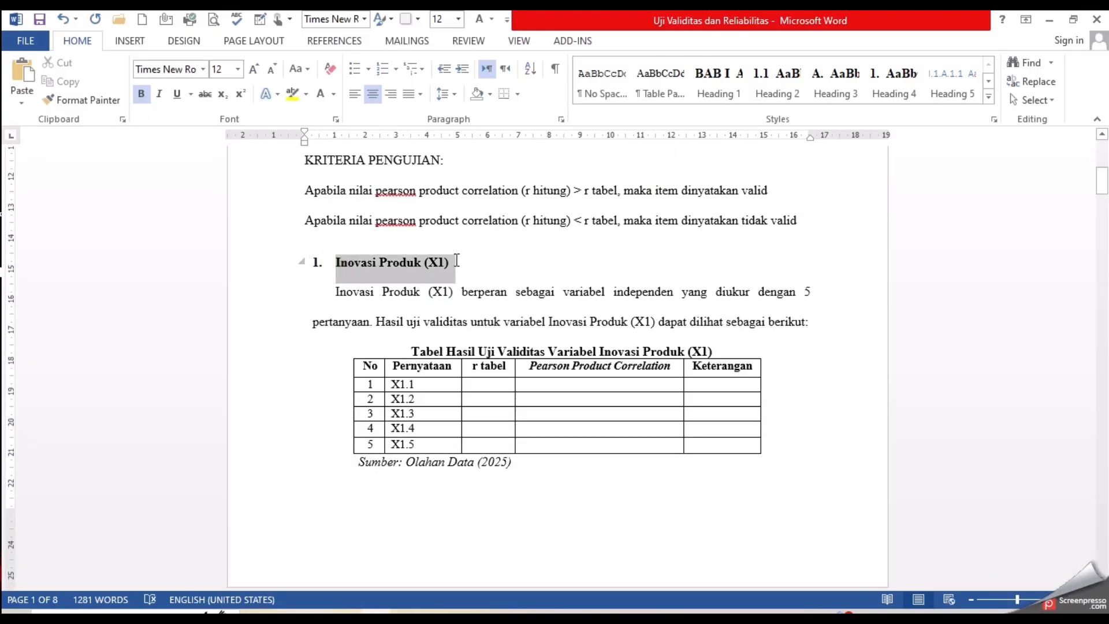
{"action": "left_click", "coordinate": [334, 97]}
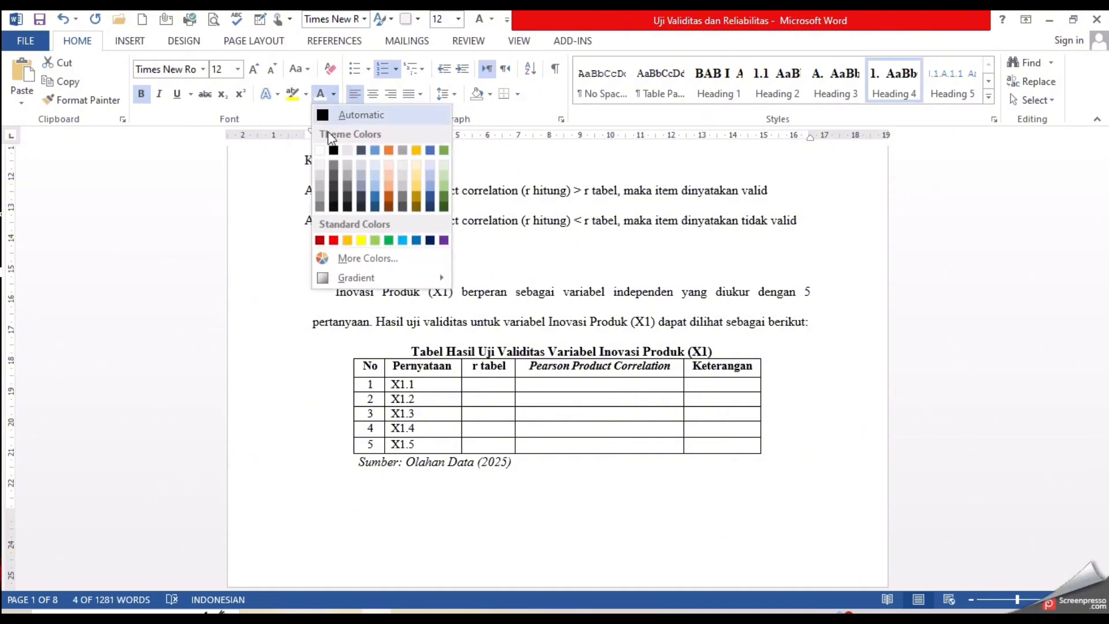
{"action": "left_click", "coordinate": [334, 239]}
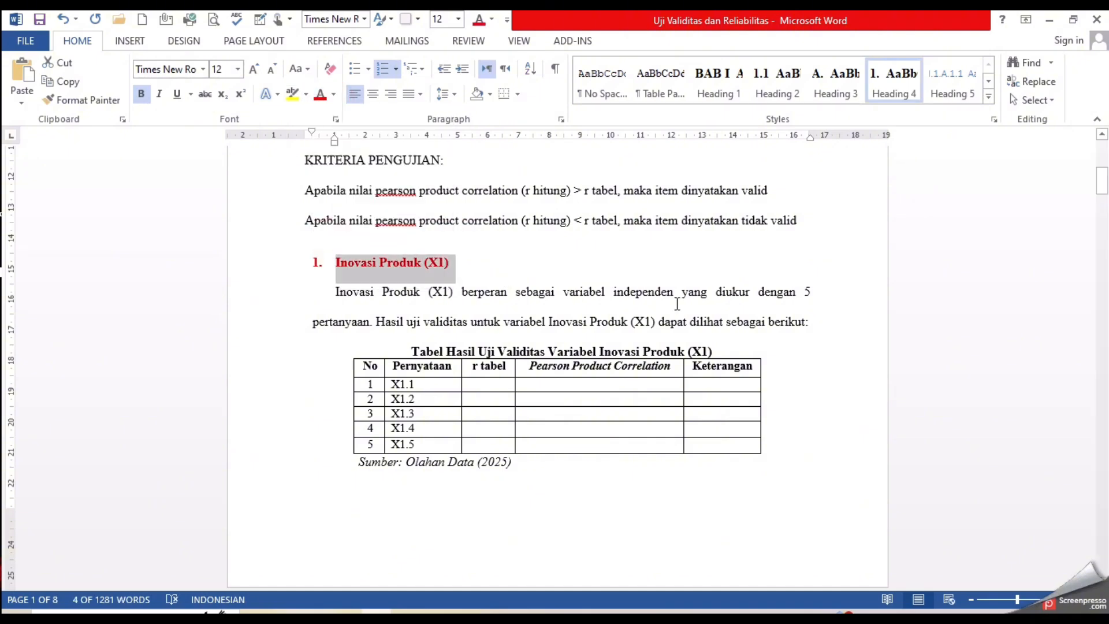
Step: Place the cursor in X1.1's Pearson Product Correlation cell, then return to the X1 Correlations table in the SPSS output
{"action": "scroll", "coordinate": [508, 327], "scroll_direction": "down", "scroll_amount": 3}
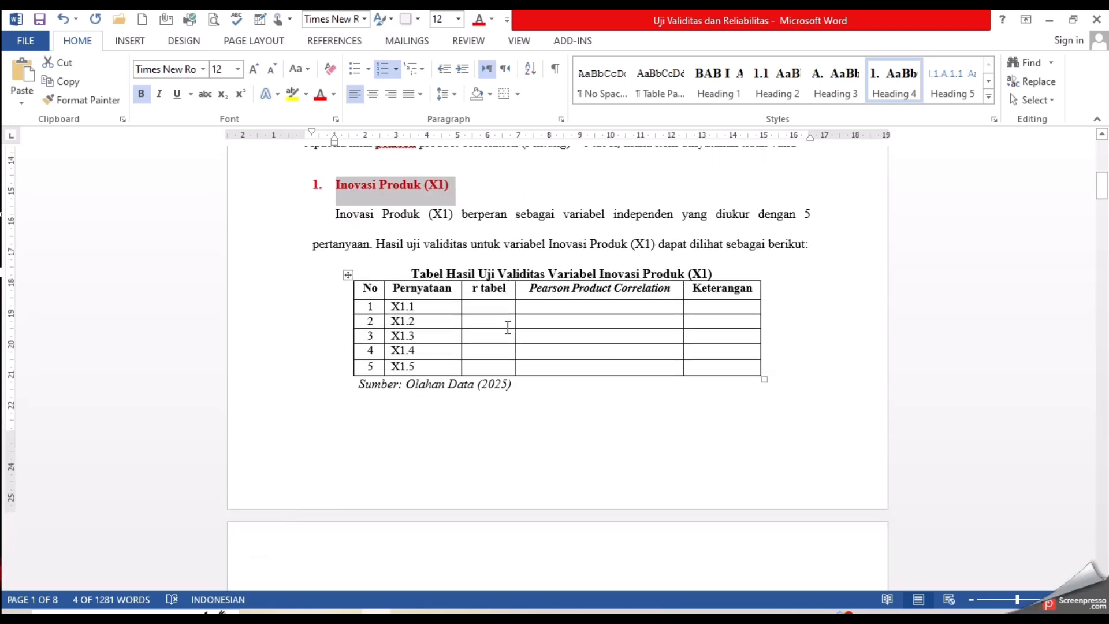
{"action": "left_click", "coordinate": [598, 305]}
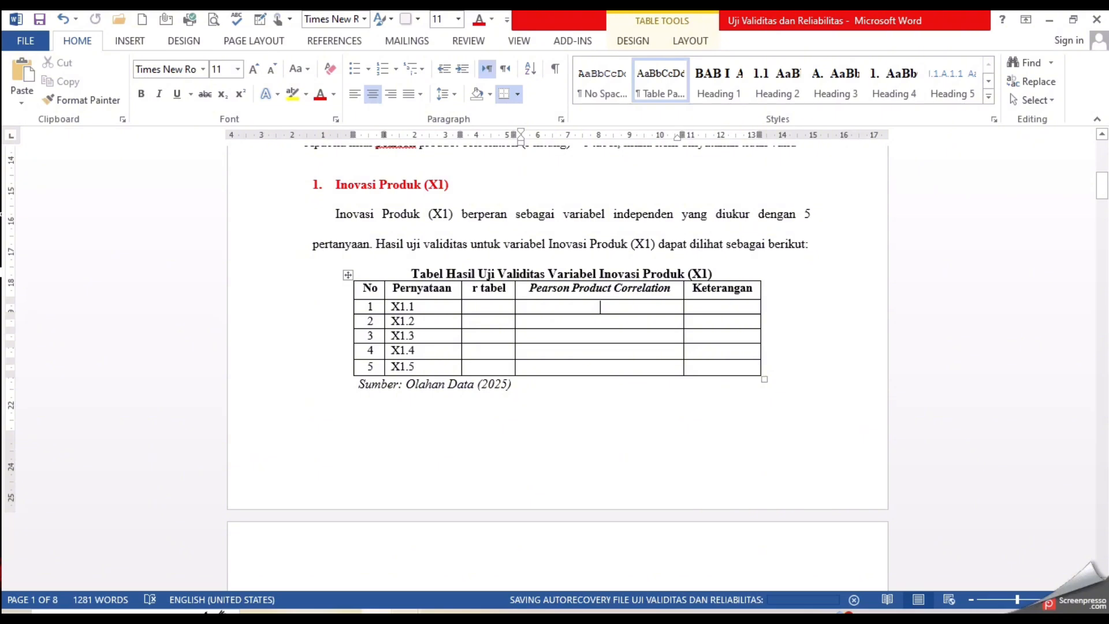
{"action": "mouse_move", "coordinate": [456, 609]}
{"action": "left_click", "coordinate": [456, 571]}
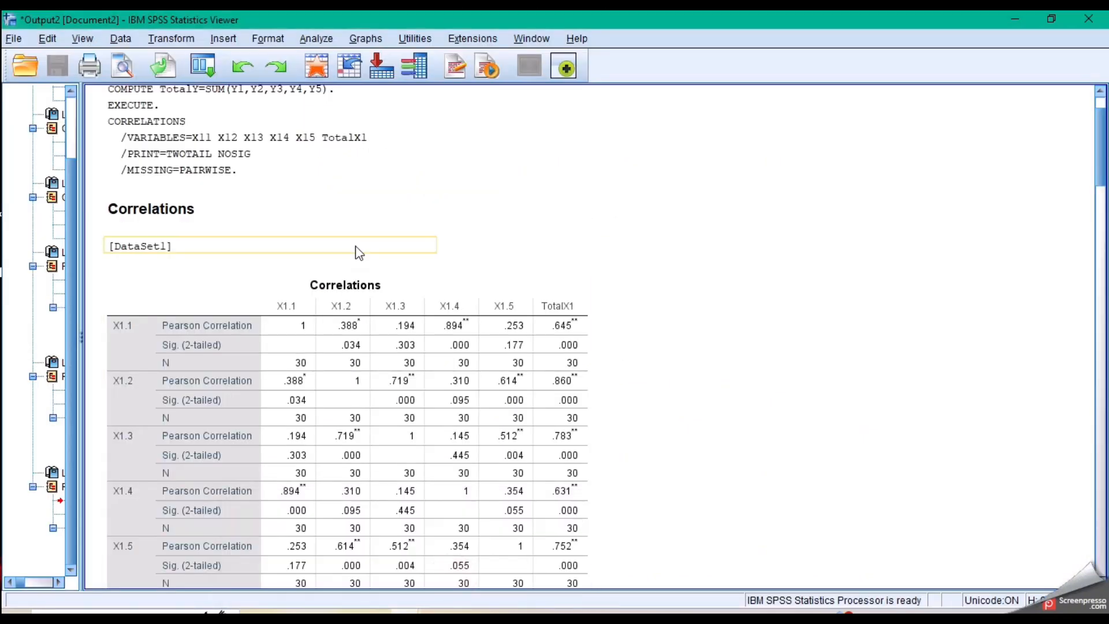
{"action": "scroll", "coordinate": [358, 252], "scroll_direction": "down", "scroll_amount": 5}
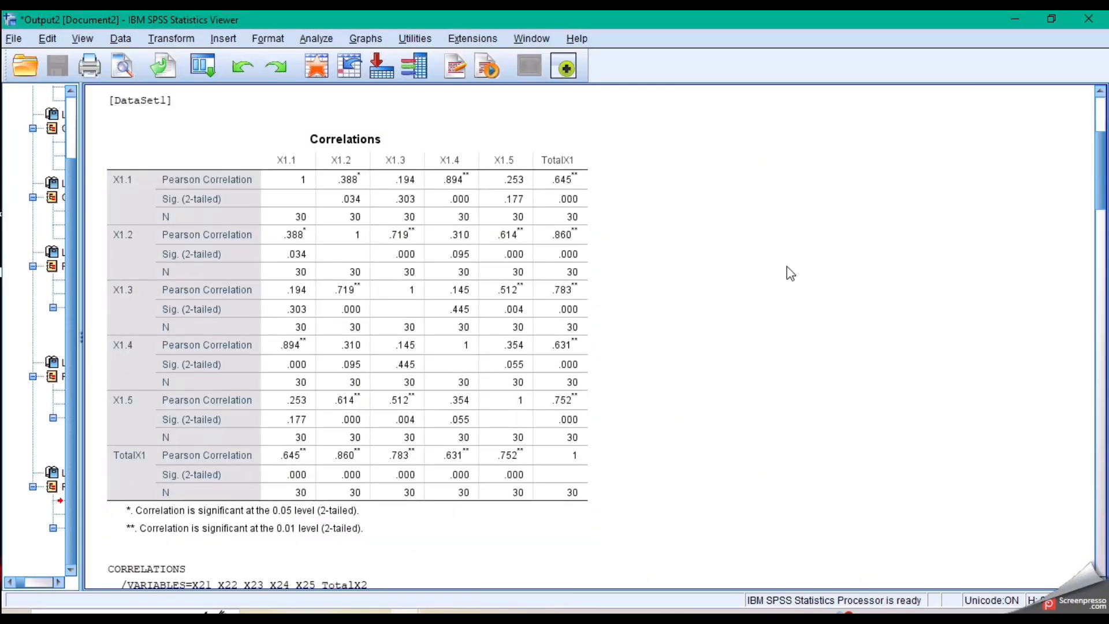
Step: Examine the Pearson correlations of the X1 items with TotalX1, activating the Correlations table to highlight individual values
{"action": "left_click", "coordinate": [549, 258]}
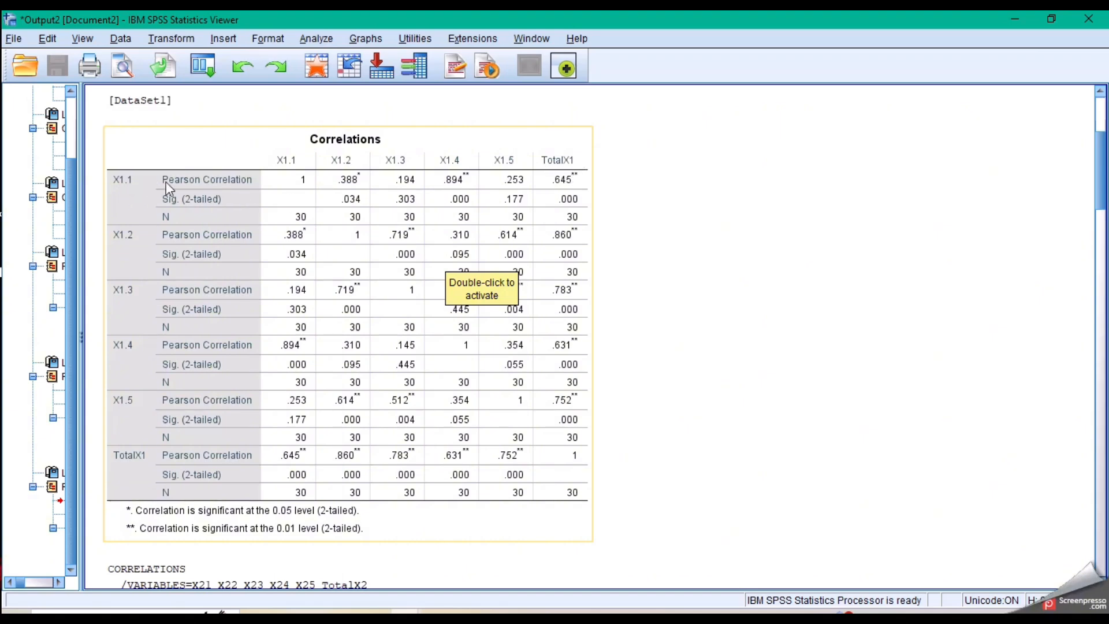
{"action": "left_click", "coordinate": [571, 182]}
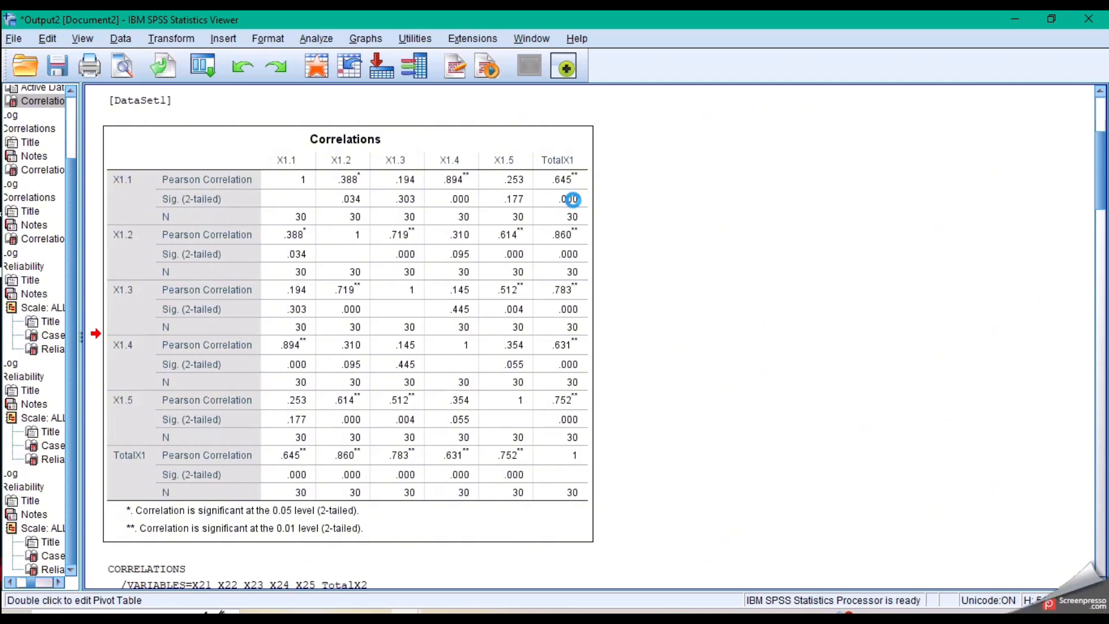
{"action": "double_click", "coordinate": [572, 199]}
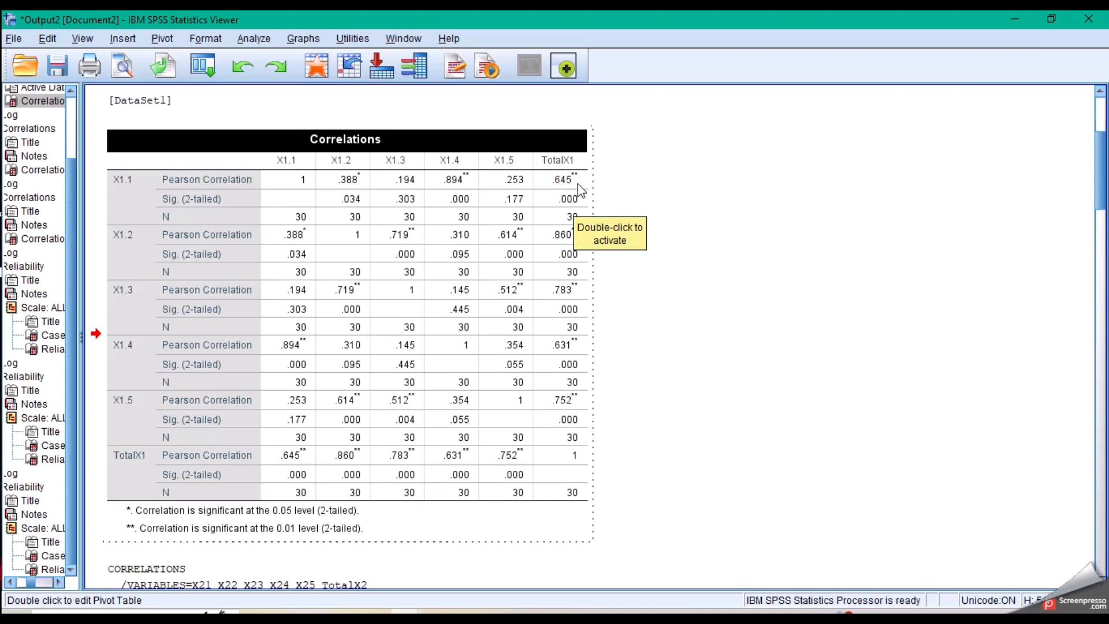
{"action": "left_click", "coordinate": [579, 186]}
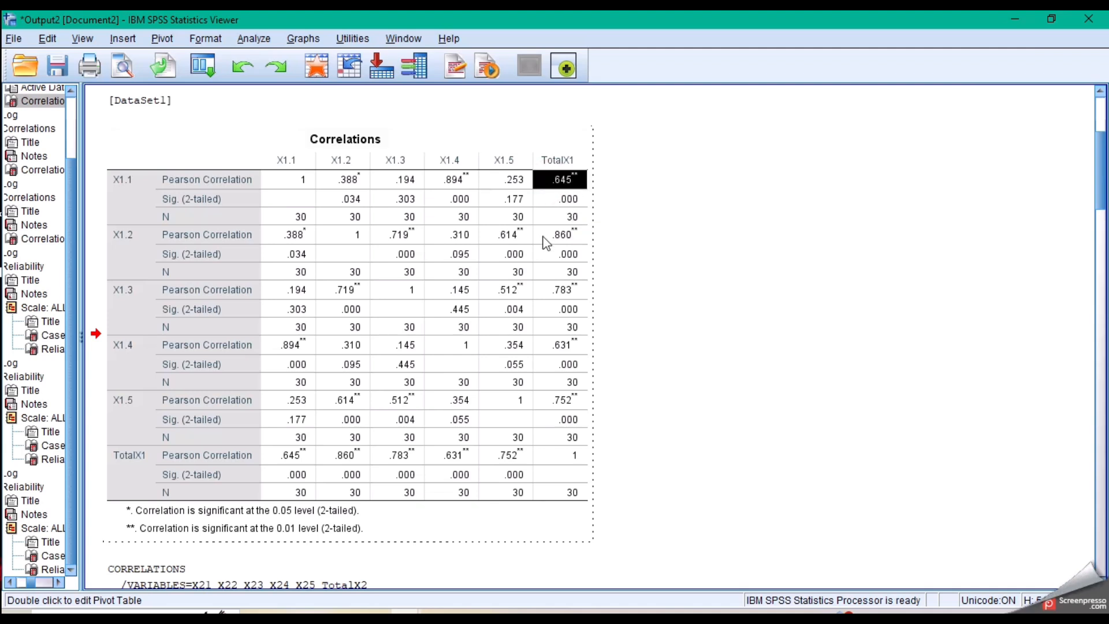
{"action": "left_click", "coordinate": [578, 242]}
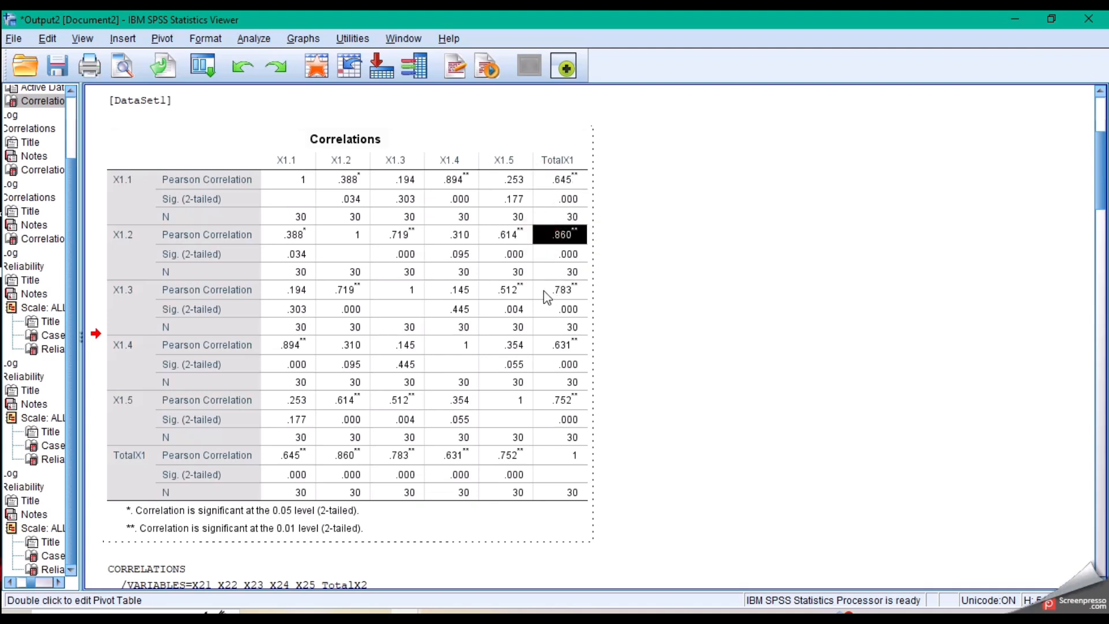
{"action": "mouse_move", "coordinate": [545, 298]}
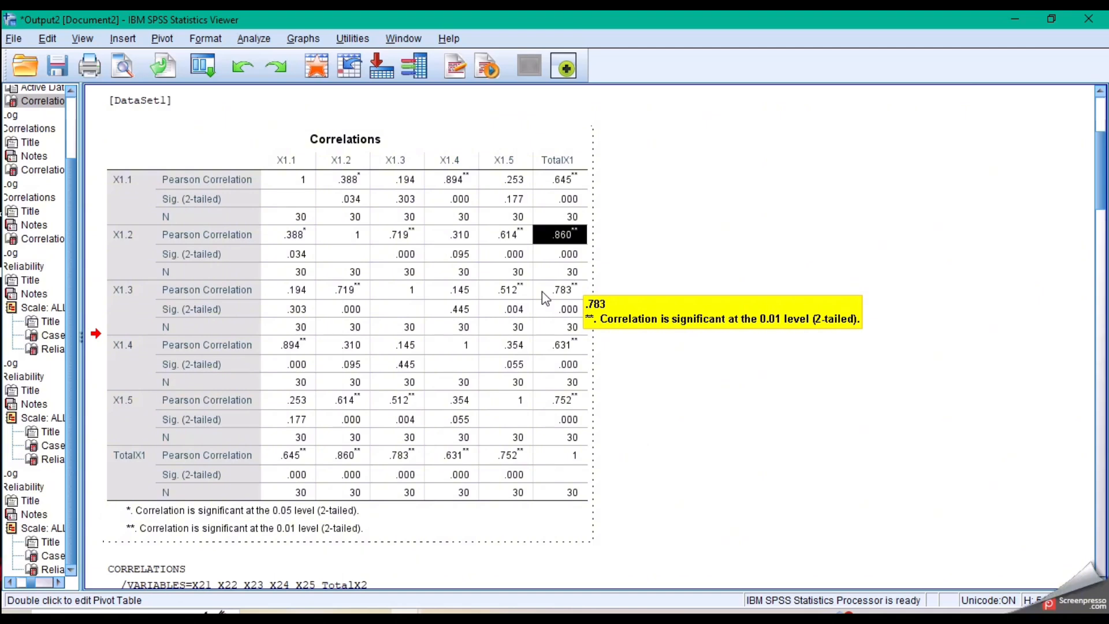
{"action": "left_click", "coordinate": [543, 293]}
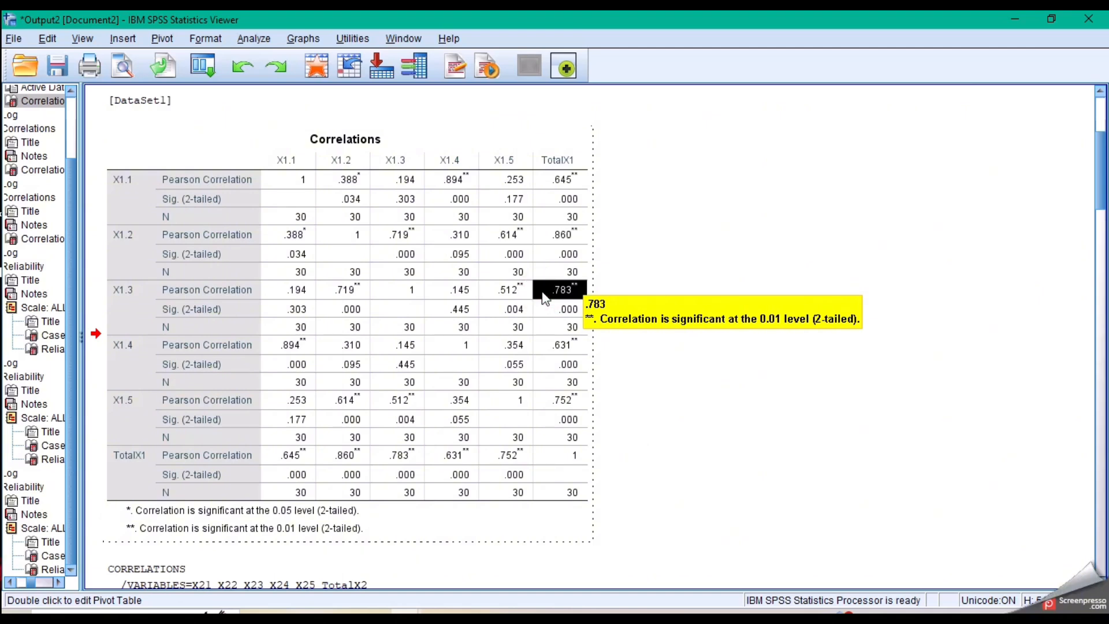
{"action": "left_click", "coordinate": [558, 345]}
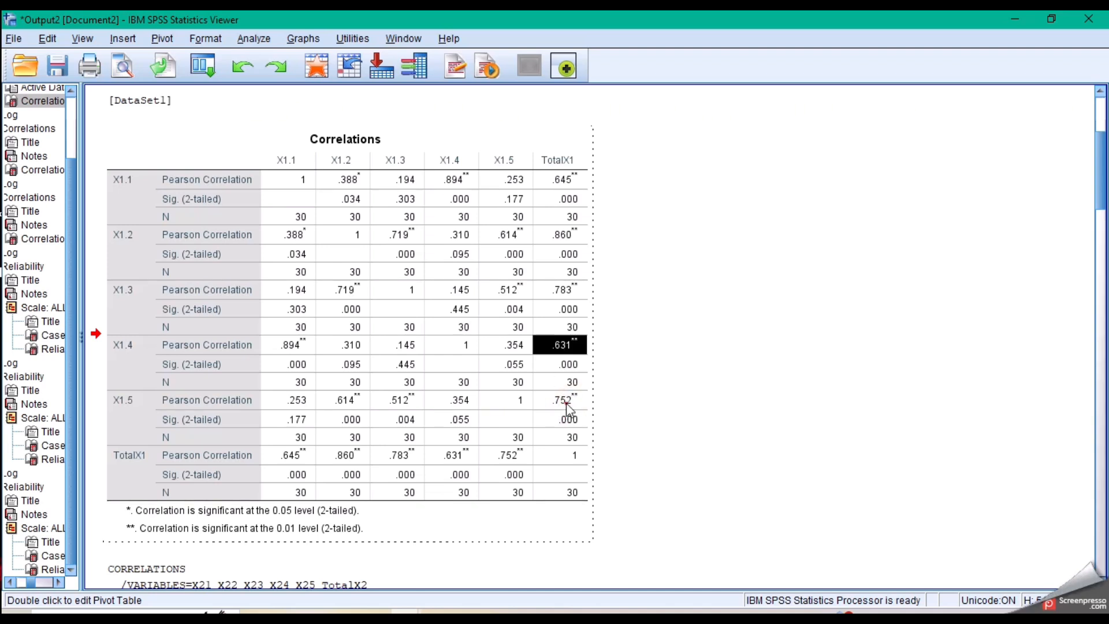
{"action": "left_click", "coordinate": [665, 212]}
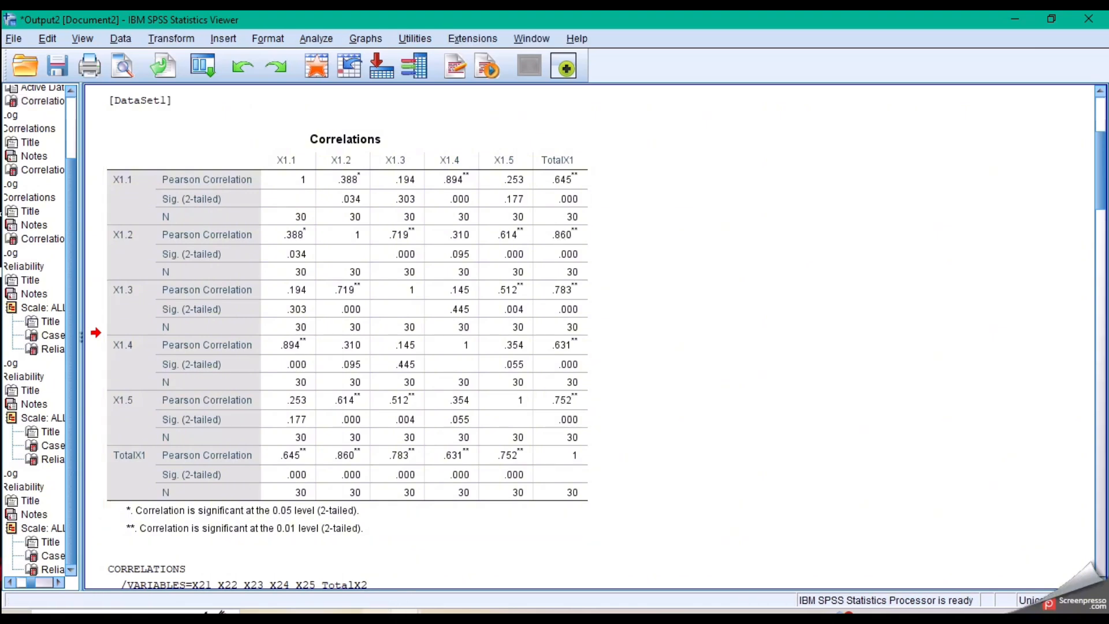
Step: Switch to the Word document and enter 0.645 as X1.1's Pearson Product Correlation in the Inovasi Produk (X1) table
{"action": "mouse_move", "coordinate": [378, 611]}
{"action": "left_click", "coordinate": [377, 549]}
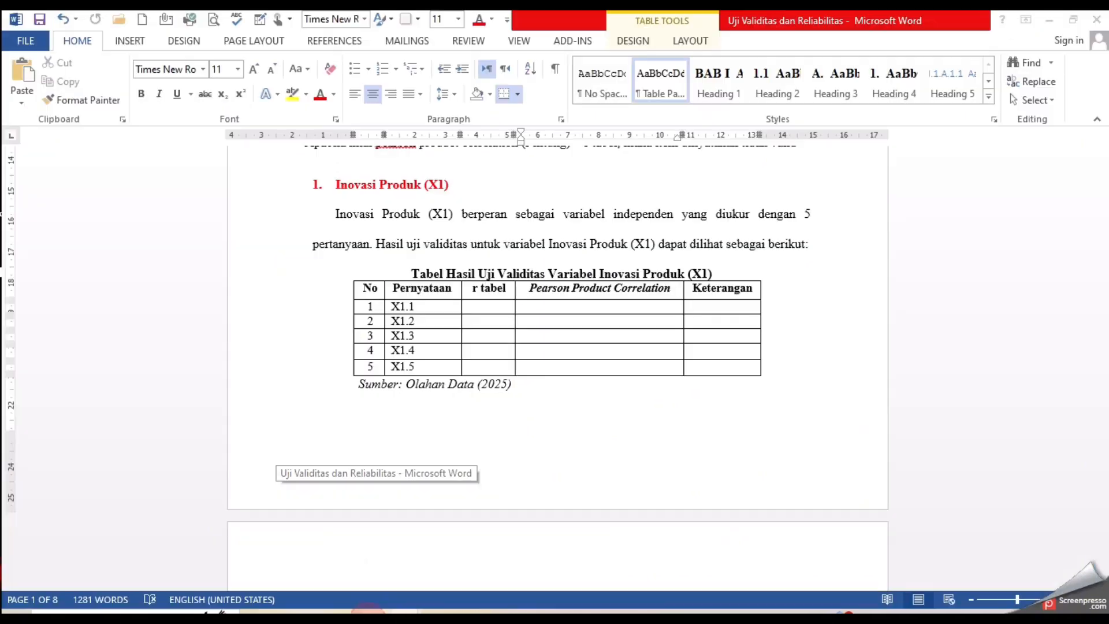
{"action": "left_click", "coordinate": [609, 304]}
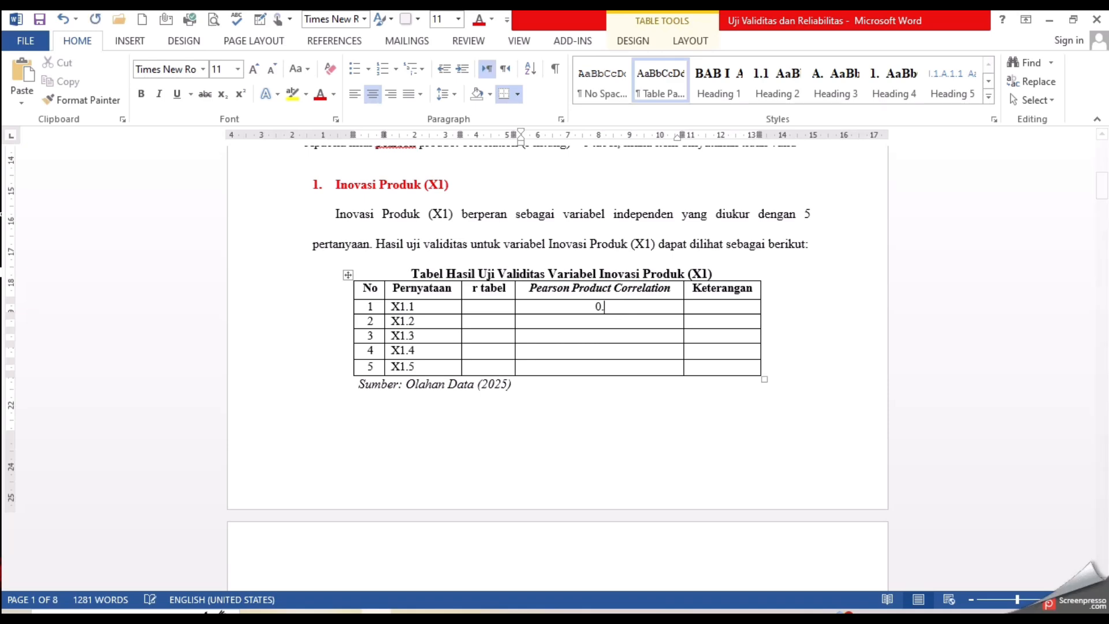
{"action": "type", "text": "0.645"}
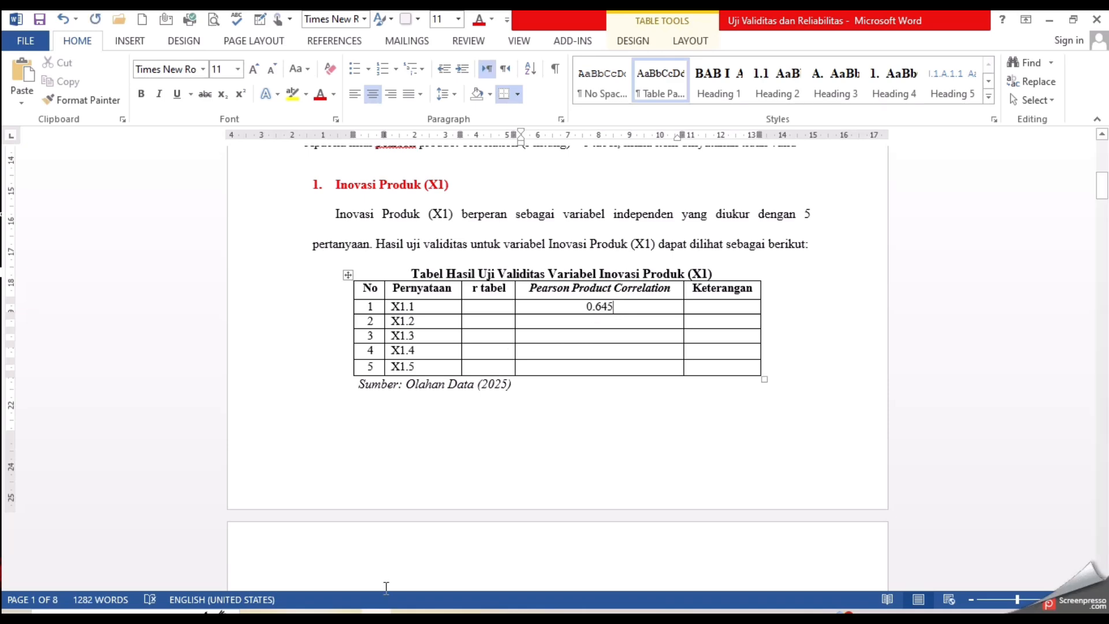
Step: Consult the X1.2 and TotalX1 correlation in the SPSS output and enter 0.860 for X1.2 in the Word table
{"action": "mouse_move", "coordinate": [404, 616]}
{"action": "left_click", "coordinate": [368, 580]}
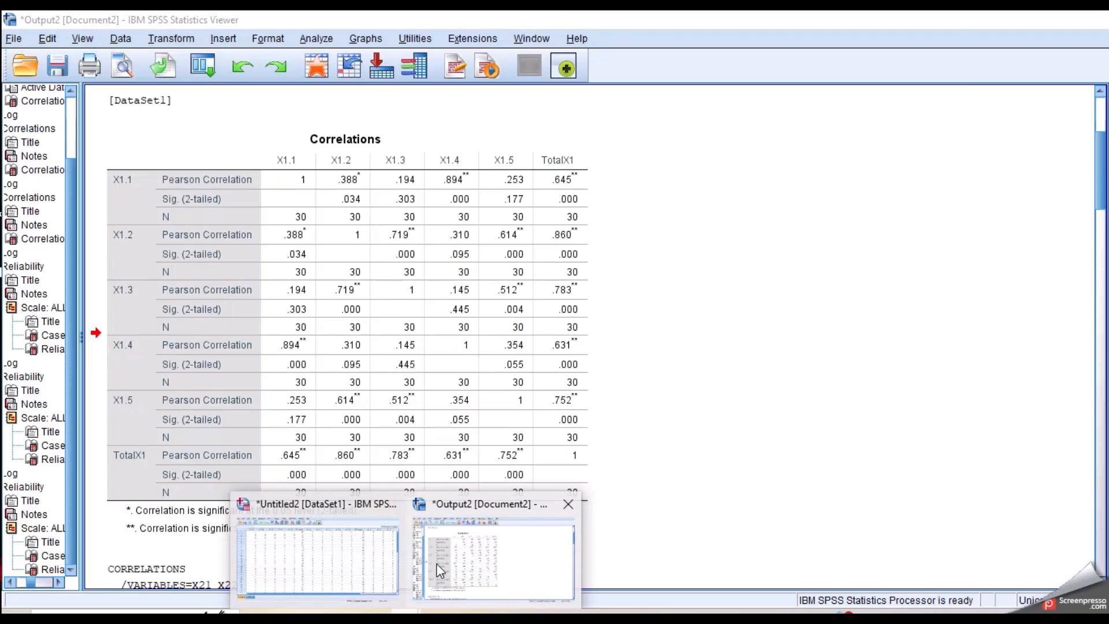
{"action": "left_click", "coordinate": [435, 570]}
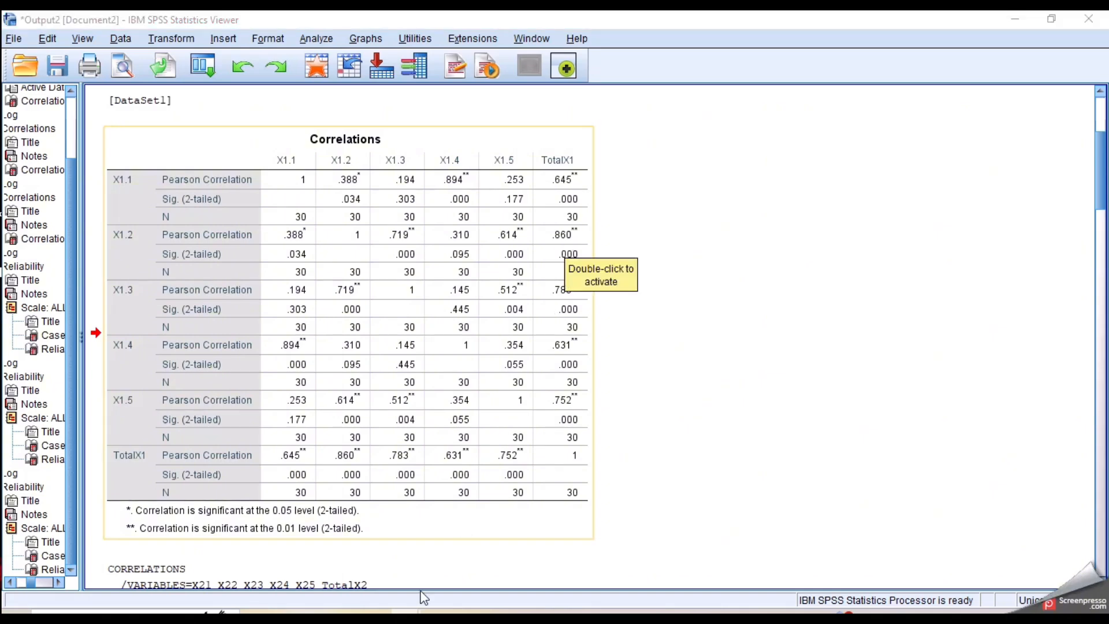
{"action": "left_click", "coordinate": [432, 615]}
{"action": "mouse_move", "coordinate": [409, 614]}
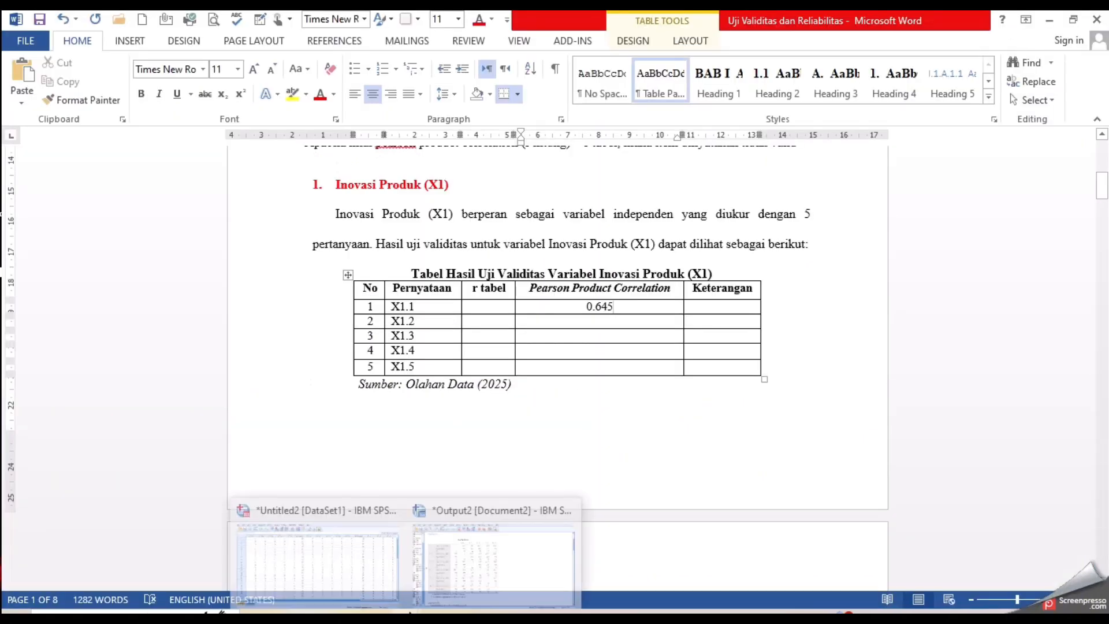
{"action": "left_click", "coordinate": [612, 321]}
{"action": "type", "text": "0"}
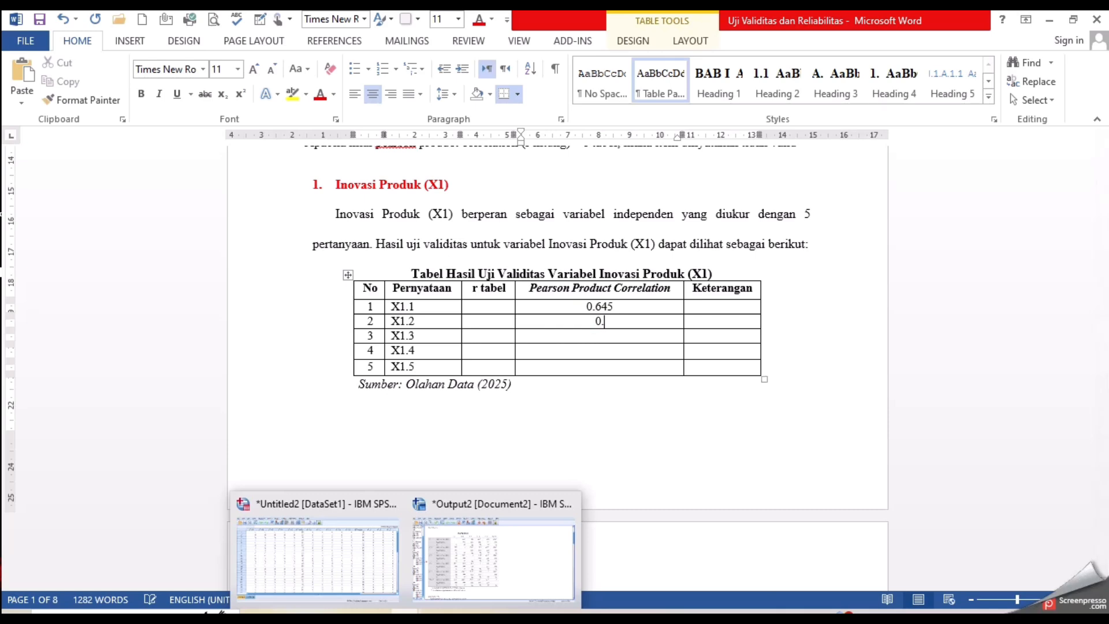
{"action": "type", "text": ".860"}
Step: Enter 0.783 as X1.3's Pearson Product Correlation after consulting the SPSS output, leaving no extra line in the cell
{"action": "key", "text": "Down"}
{"action": "type", "text": "0."}
{"action": "key", "text": "alt+Tab"}
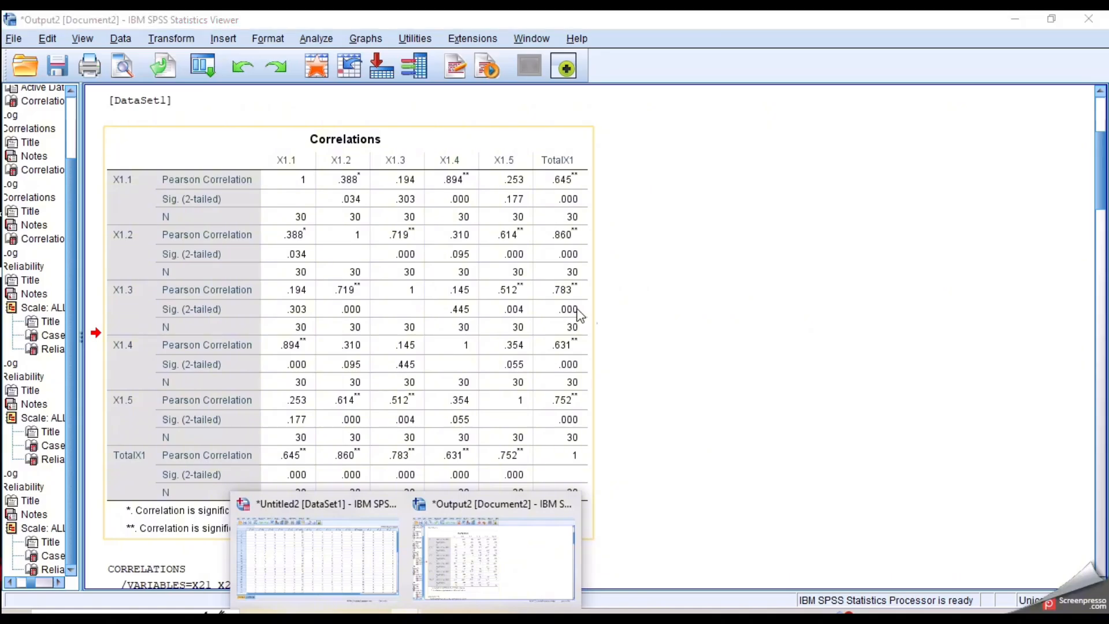
{"action": "key", "text": "alt+Tab"}
{"action": "type", "text": "783"}
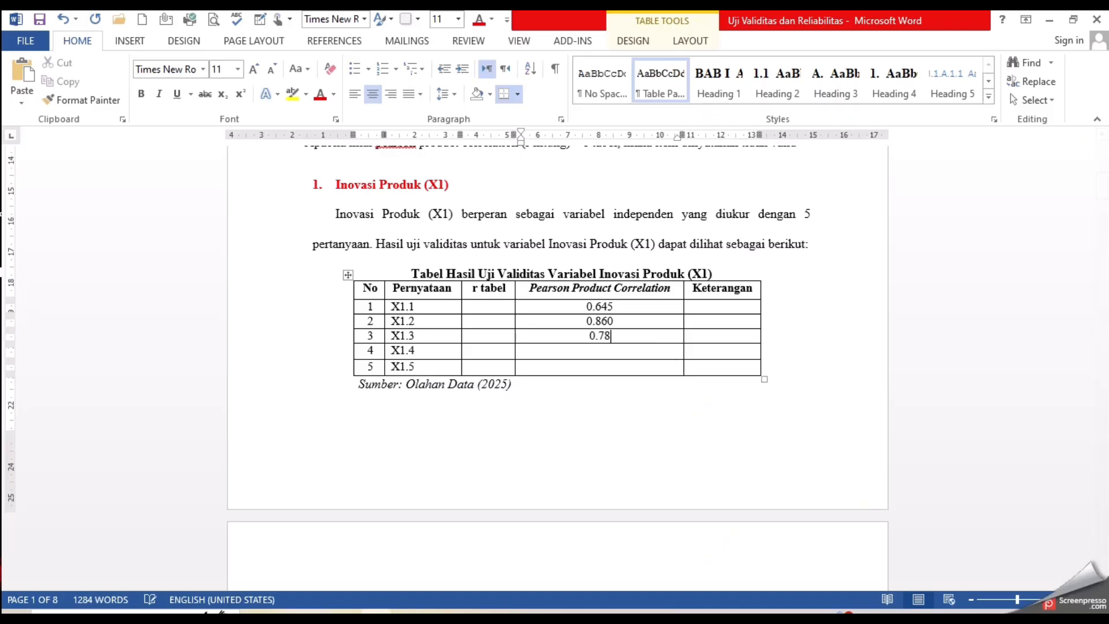
{"action": "key", "text": "Return"}
{"action": "key", "text": "ctrl+l"}
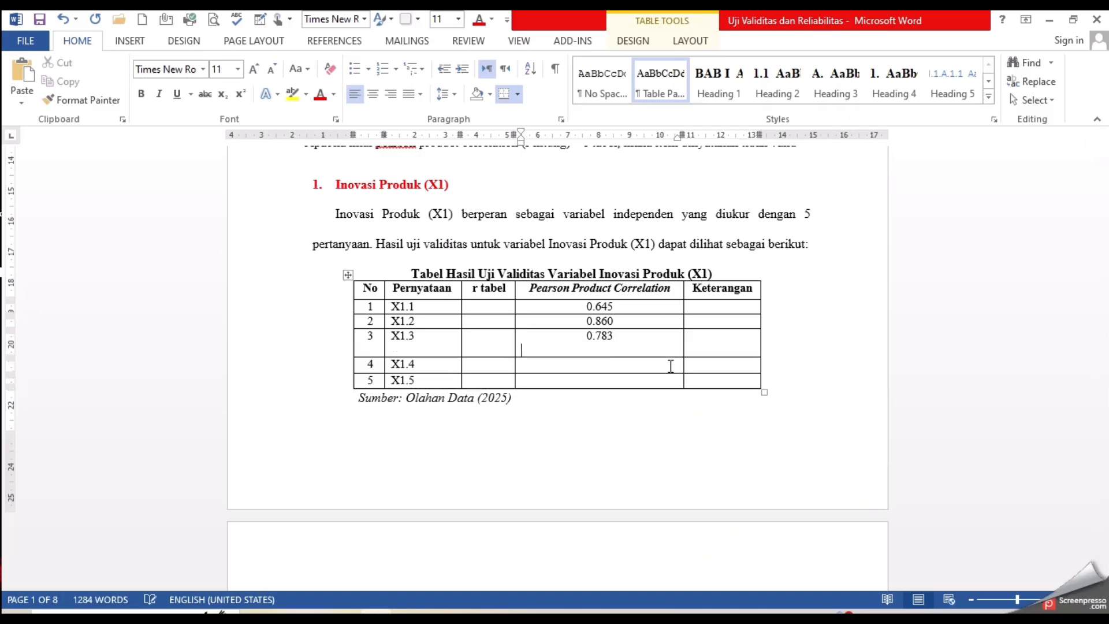
{"action": "key", "text": "BackSpace"}
{"action": "key", "text": "BackSpace"}
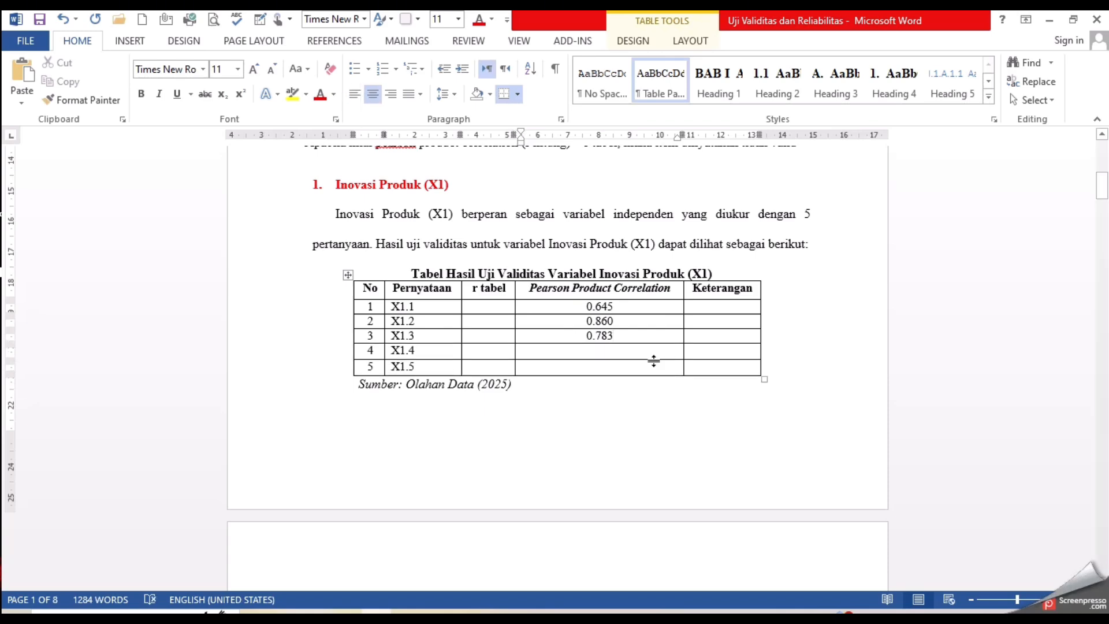
Step: Consult X1.4's correlation with TotalX1 in the SPSS output and enter 0.631 in its Pearson Product Correlation cell
{"action": "key", "text": "Down"}
{"action": "key", "text": "alt+Tab"}
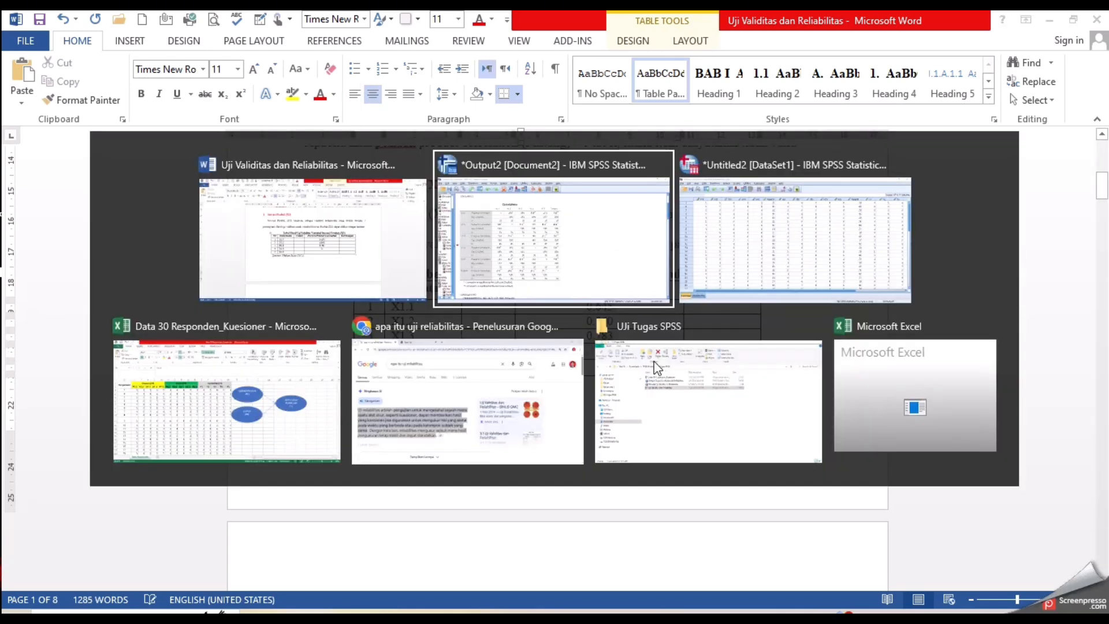
{"action": "key", "text": "alt+Tab"}
{"action": "type", "text": "0."}
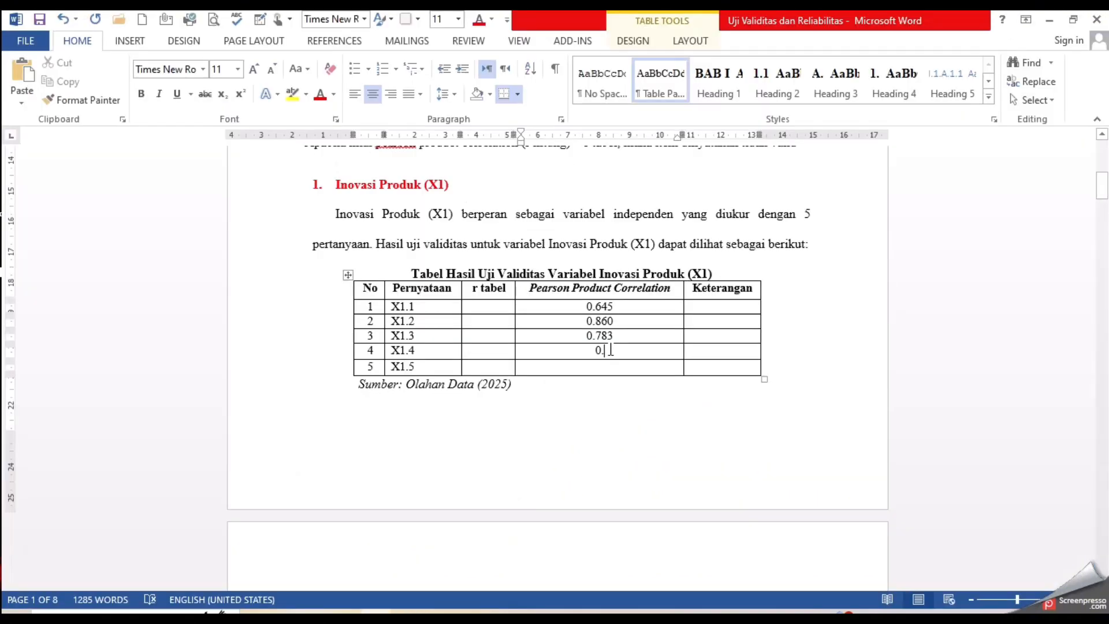
{"action": "type", "text": "631"}
Step: Consult X1.5's correlation with TotalX1 in the SPSS output and enter 0.752 in its Pearson Product Correlation cell
{"action": "key", "text": "Down"}
{"action": "type", "text": "0"}
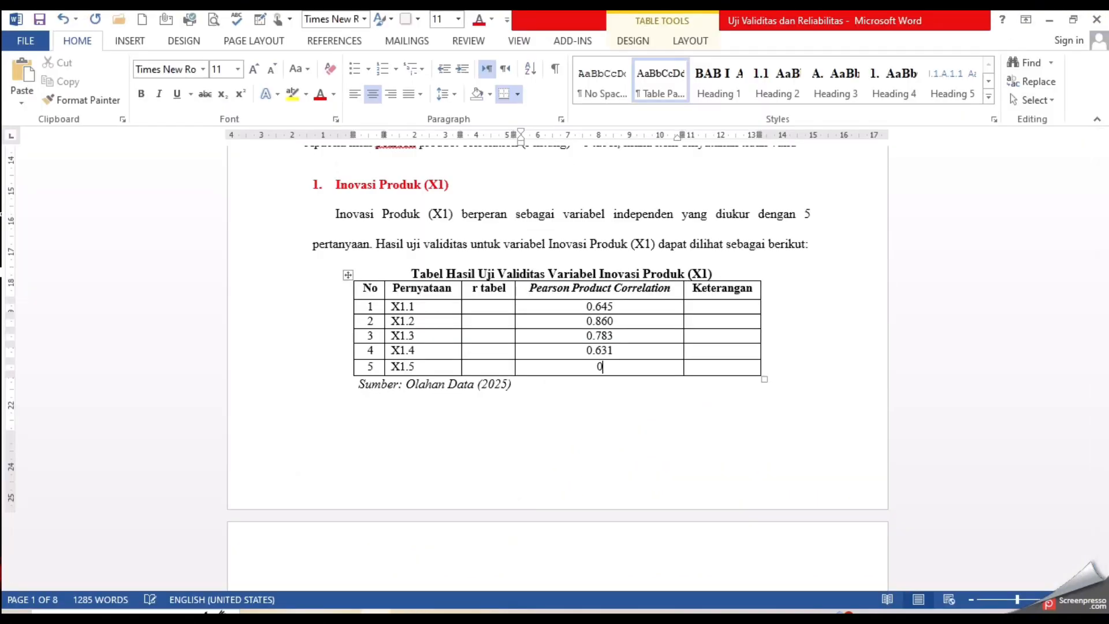
{"action": "key", "text": "alt+Tab"}
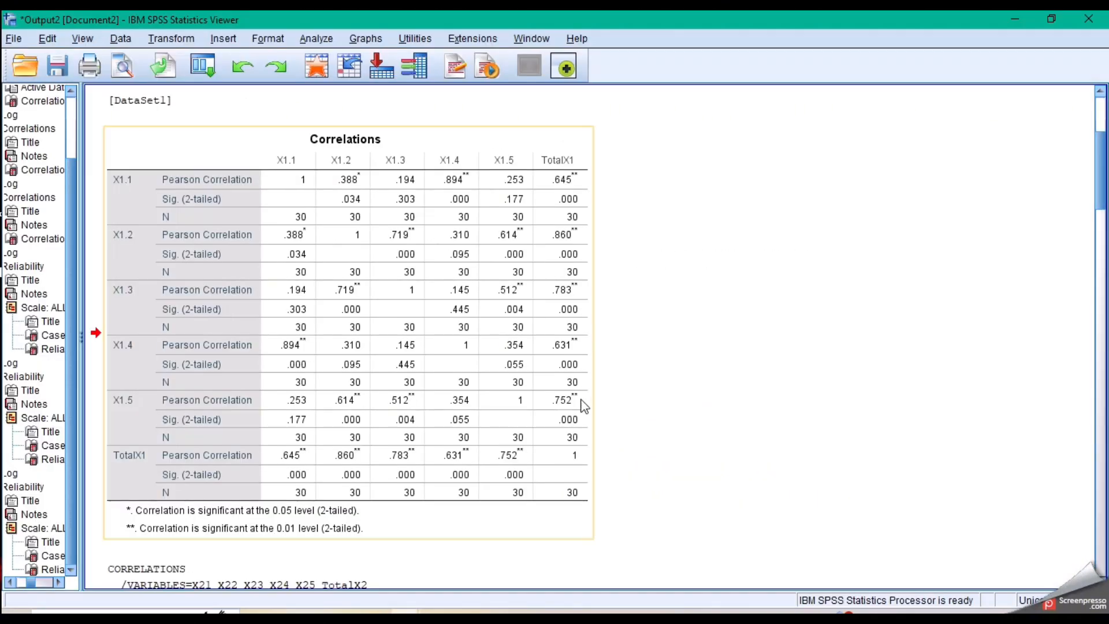
{"action": "key", "text": "alt+Tab"}
{"action": "type", "text": "752"}
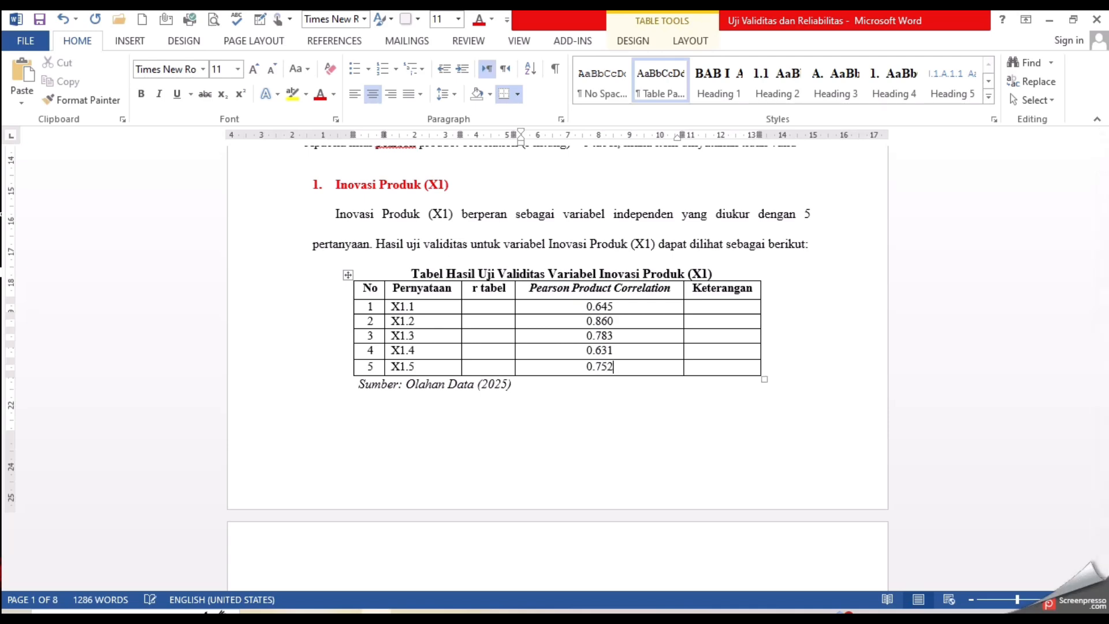
Step: Review the validity testing criteria above the X1 table and select "> r tabel" in the rule for valid items
{"action": "scroll", "coordinate": [533, 295], "scroll_direction": "up", "scroll_amount": 3}
{"action": "scroll", "coordinate": [533, 295], "scroll_direction": "up", "scroll_amount": 1}
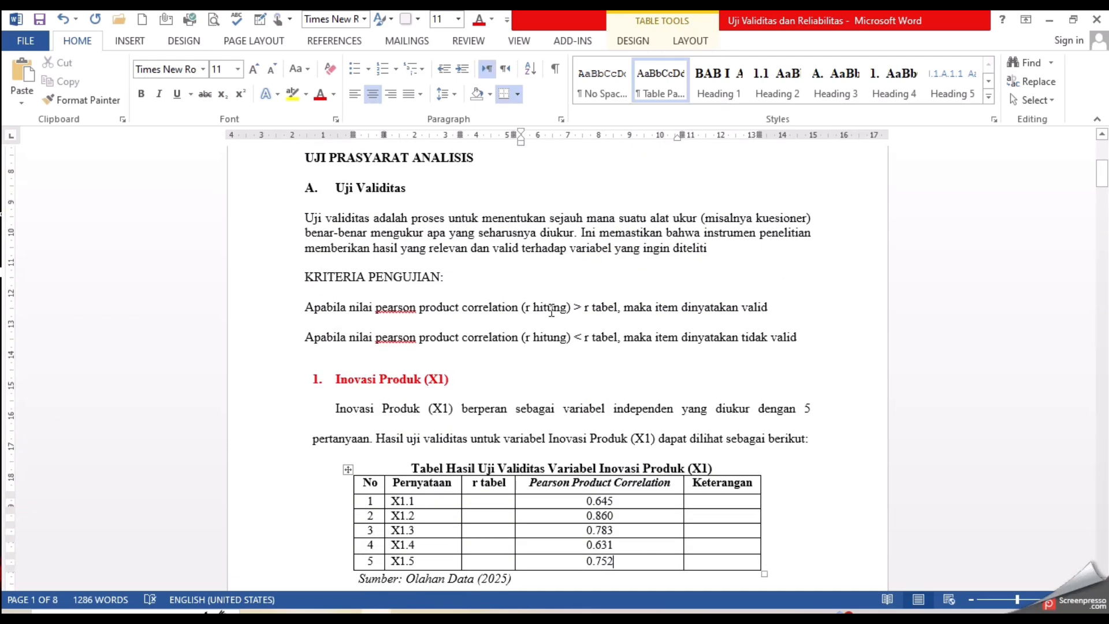
{"action": "scroll", "coordinate": [535, 306], "scroll_direction": "down", "scroll_amount": 1}
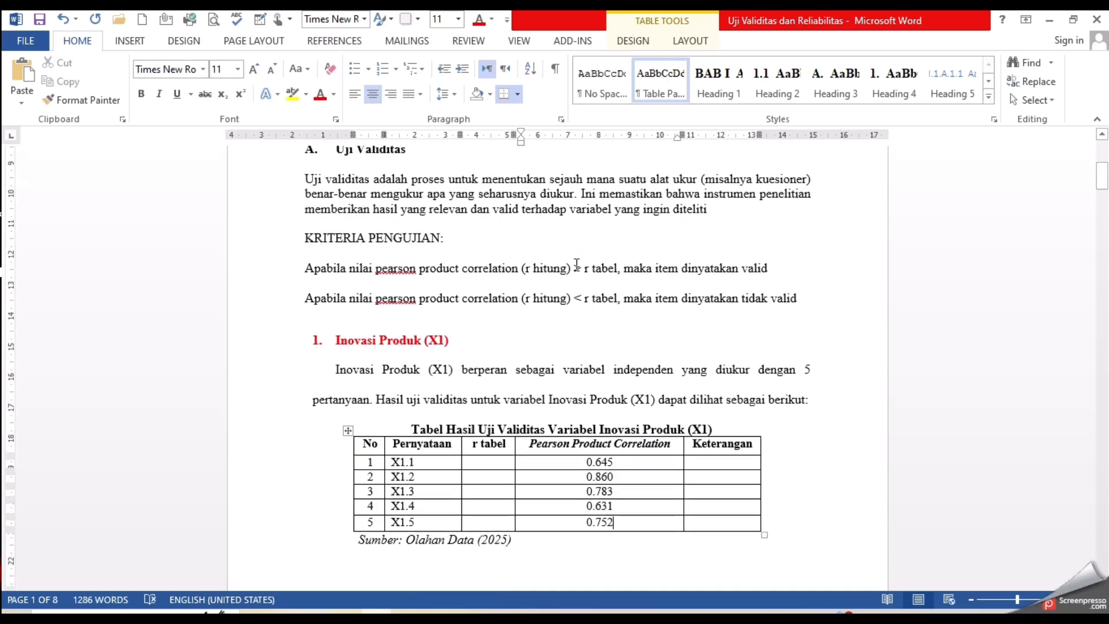
{"action": "left_click_drag", "start_coordinate": [574, 267], "coordinate": [617, 268]}
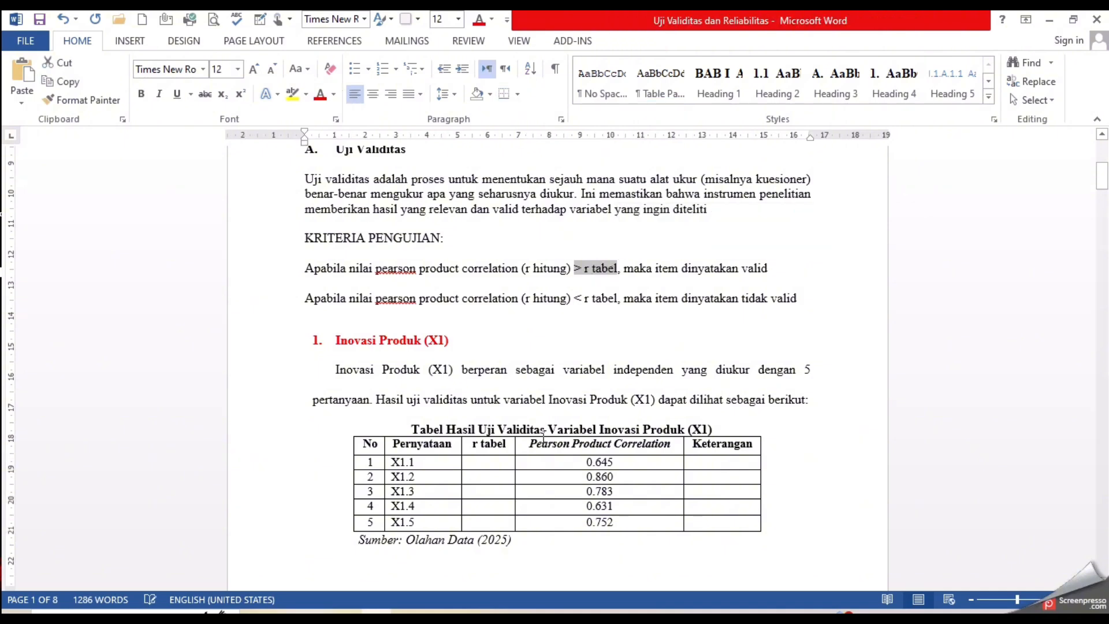
Step: Switch to Chrome and close the "apa itu uji reliabilitas" search page, keeping the new blank tab
{"action": "left_click", "coordinate": [324, 615]}
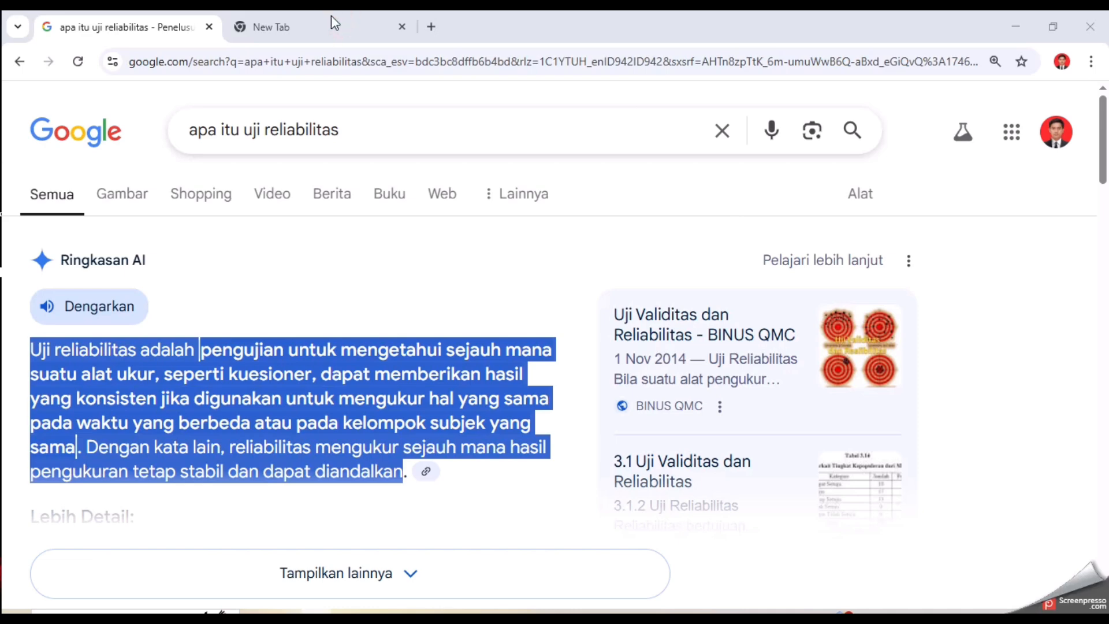
{"action": "left_click", "coordinate": [319, 30]}
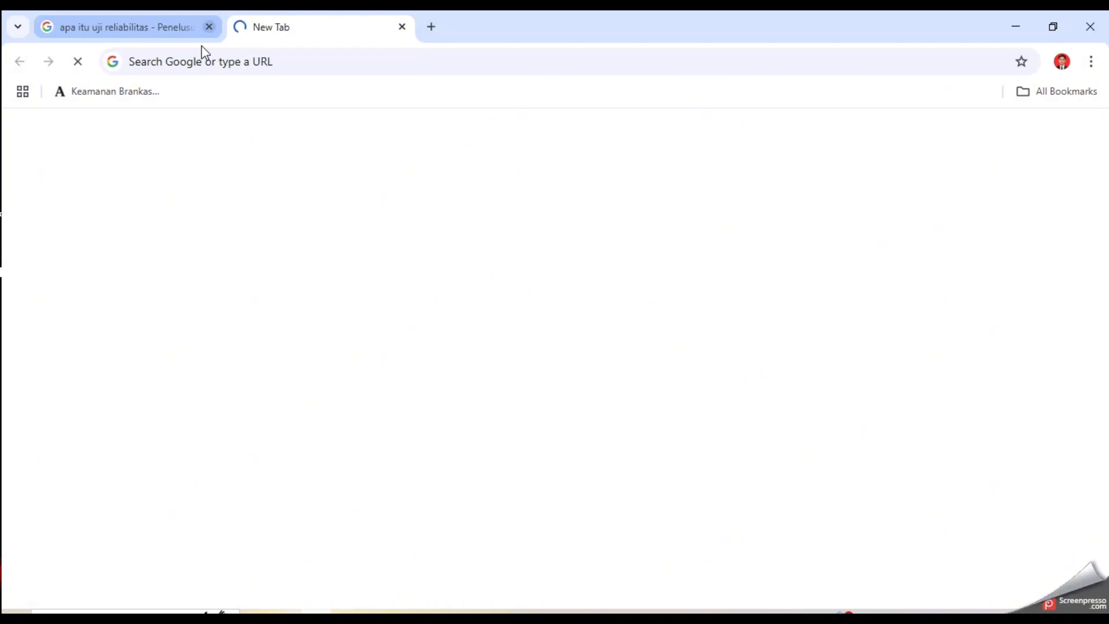
{"action": "left_click", "coordinate": [209, 27]}
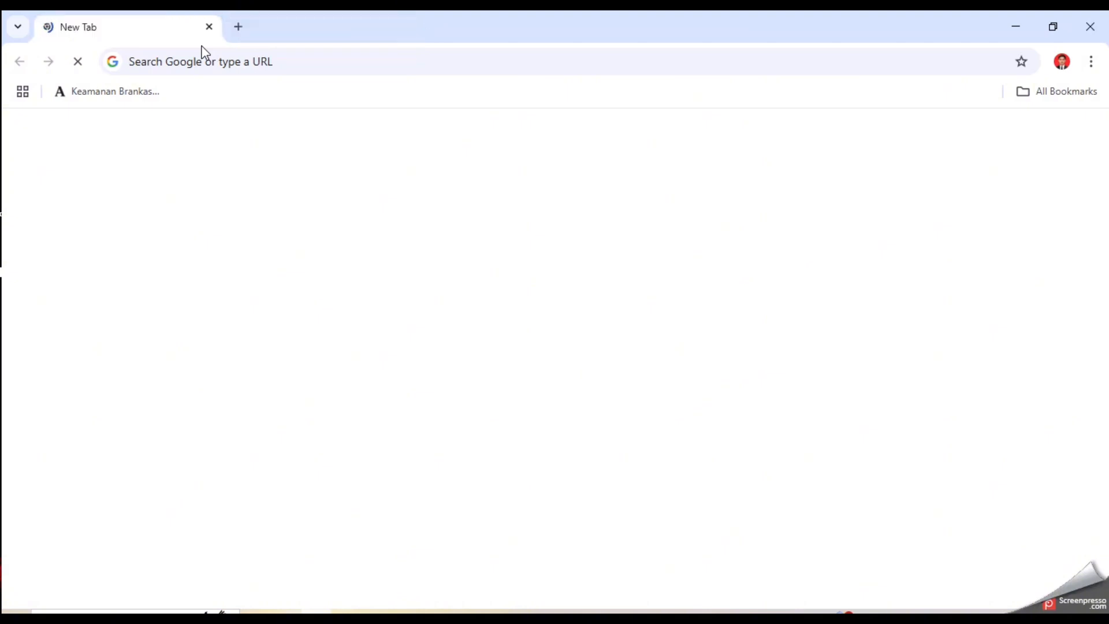
Step: Search the web for "R TABEL" and open the PENS PDF result "df = 1 - 200"
{"action": "left_click", "coordinate": [210, 60]}
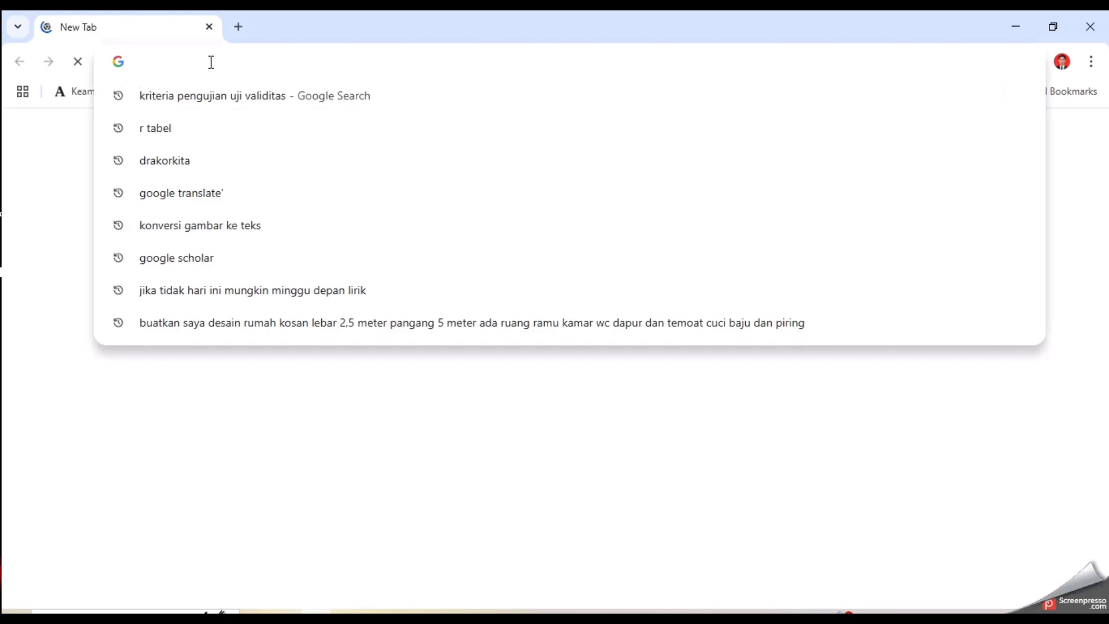
{"action": "type", "text": "R TABEL"}
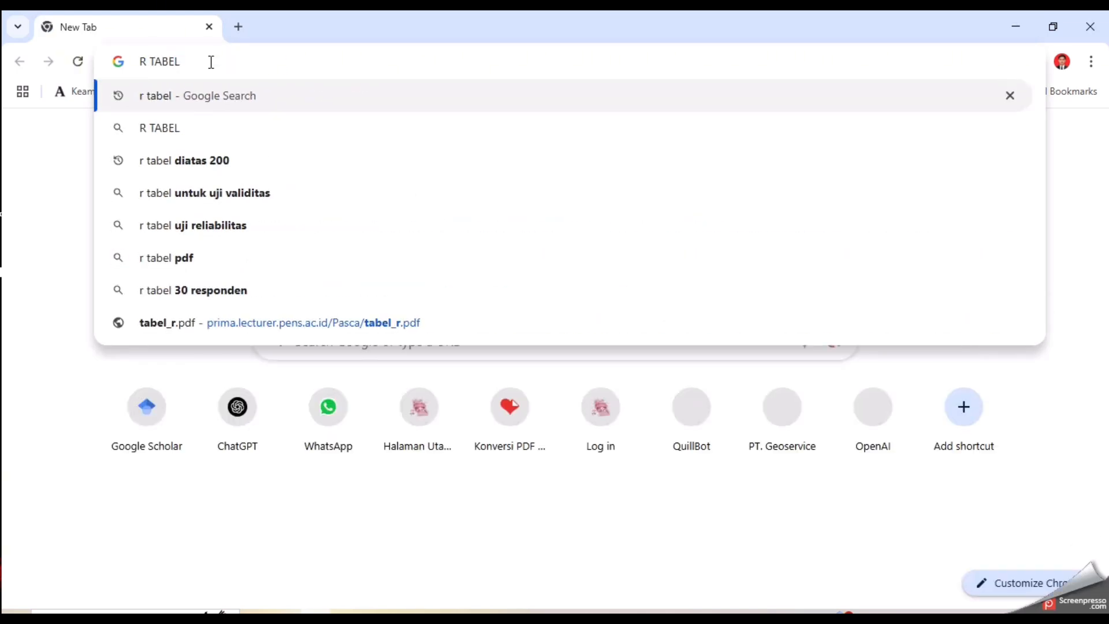
{"action": "key", "text": "Return"}
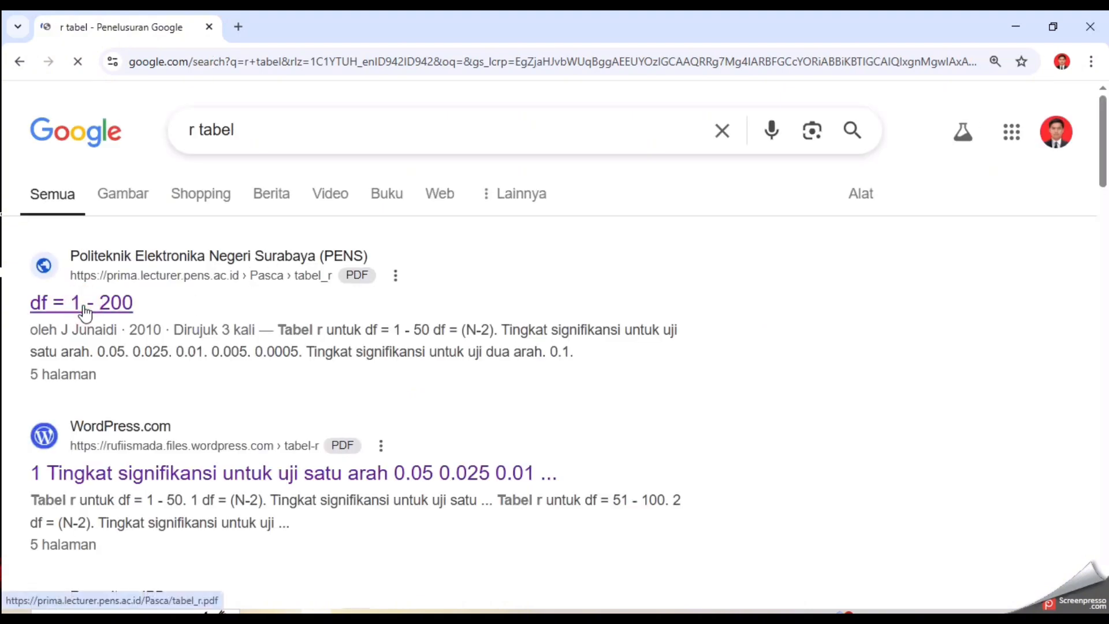
{"action": "left_click", "coordinate": [85, 313]}
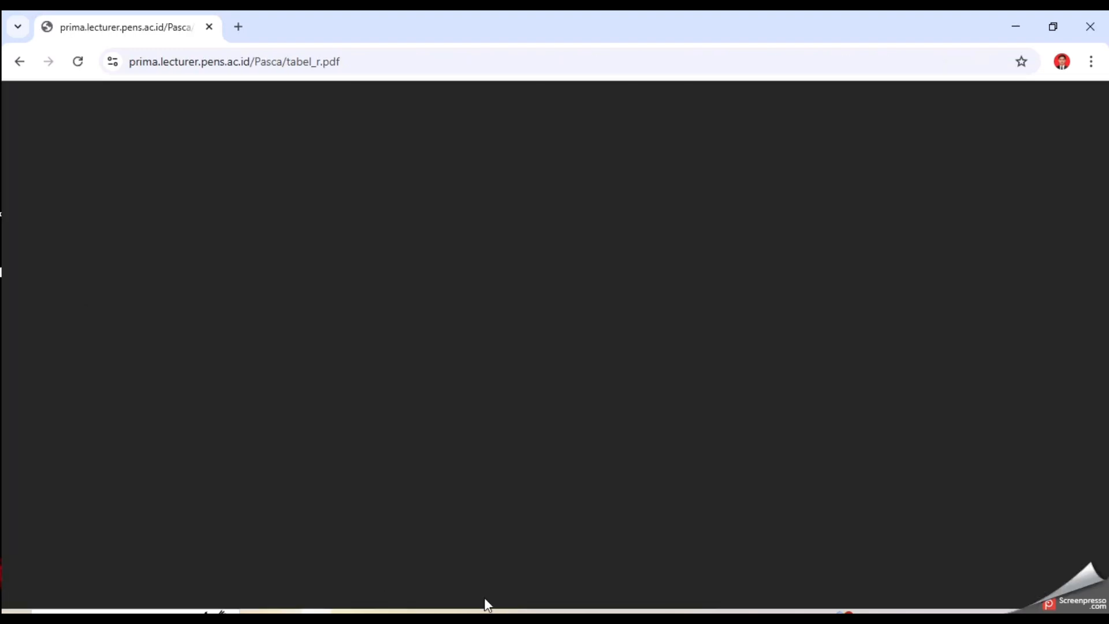
Step: Switch to the SPSS data set and select the last respondent's X11 cell in row 30 to check the sample size
{"action": "mouse_move", "coordinate": [397, 611]}
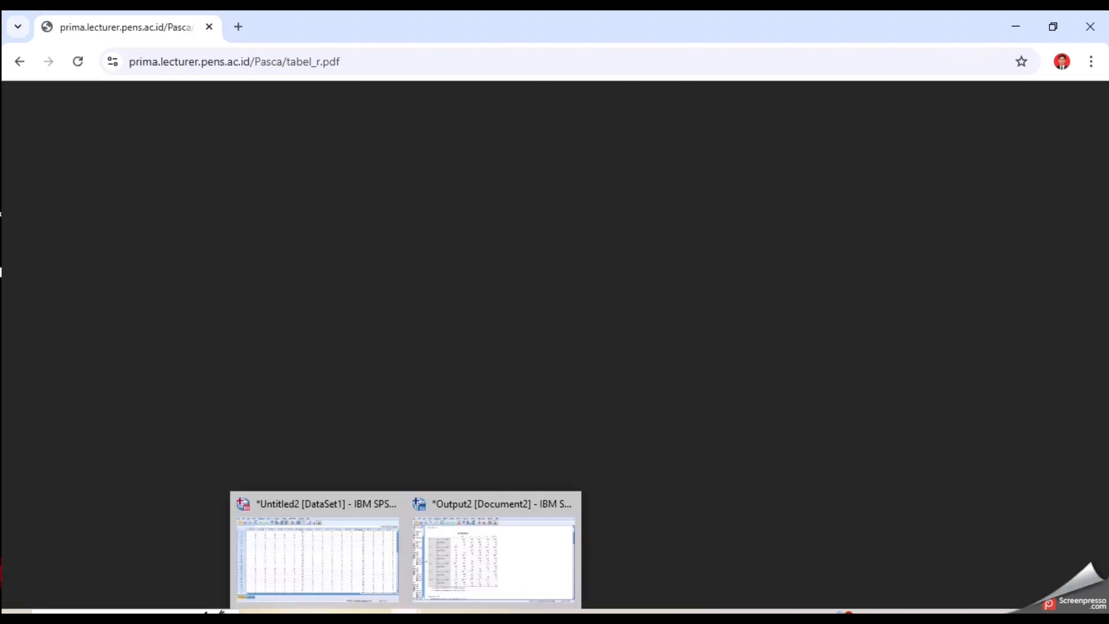
{"action": "left_click", "coordinate": [365, 566]}
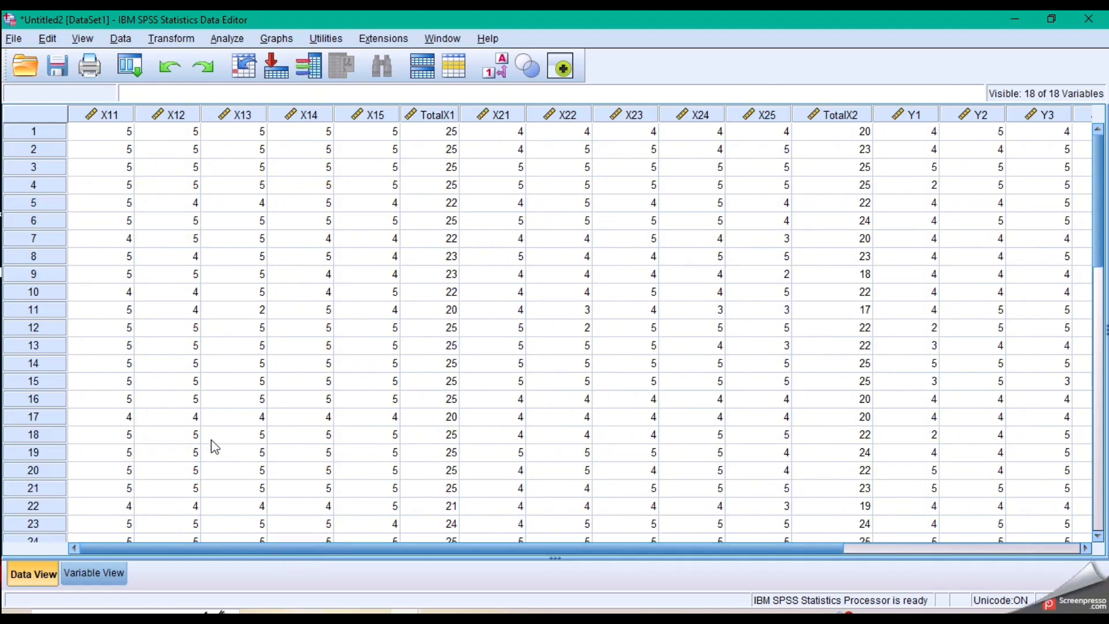
{"action": "scroll", "coordinate": [214, 442], "scroll_direction": "down", "scroll_amount": 6}
{"action": "left_click", "coordinate": [12, 327]}
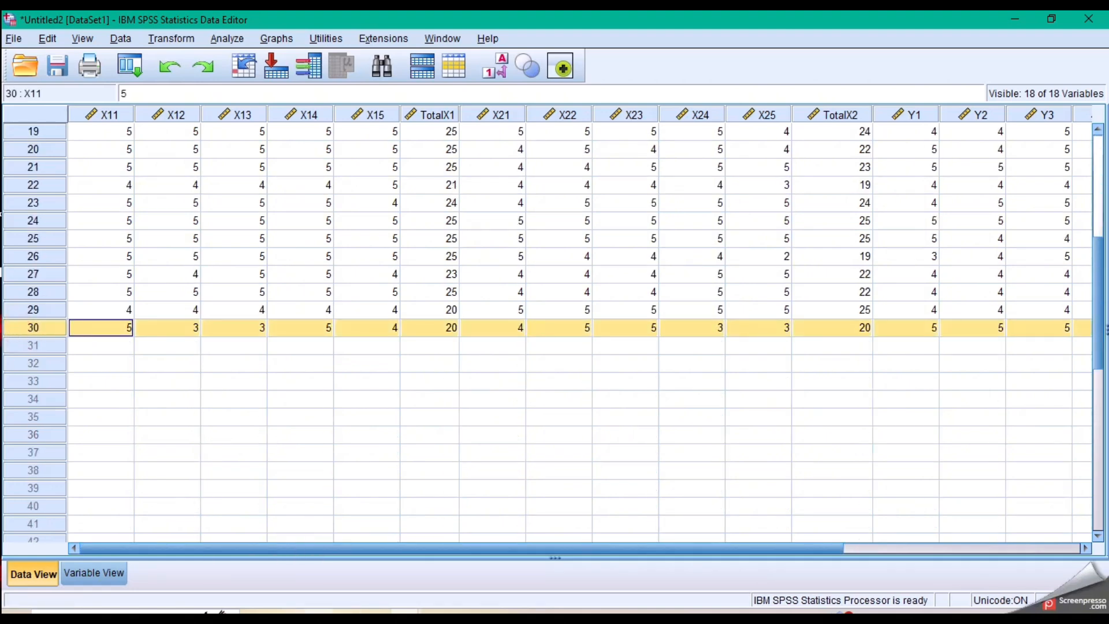
Step: Return to the r table PDF in Chrome and examine the df = (N-2) heading of the df = 1 - 50 table
{"action": "left_click", "coordinate": [315, 611]}
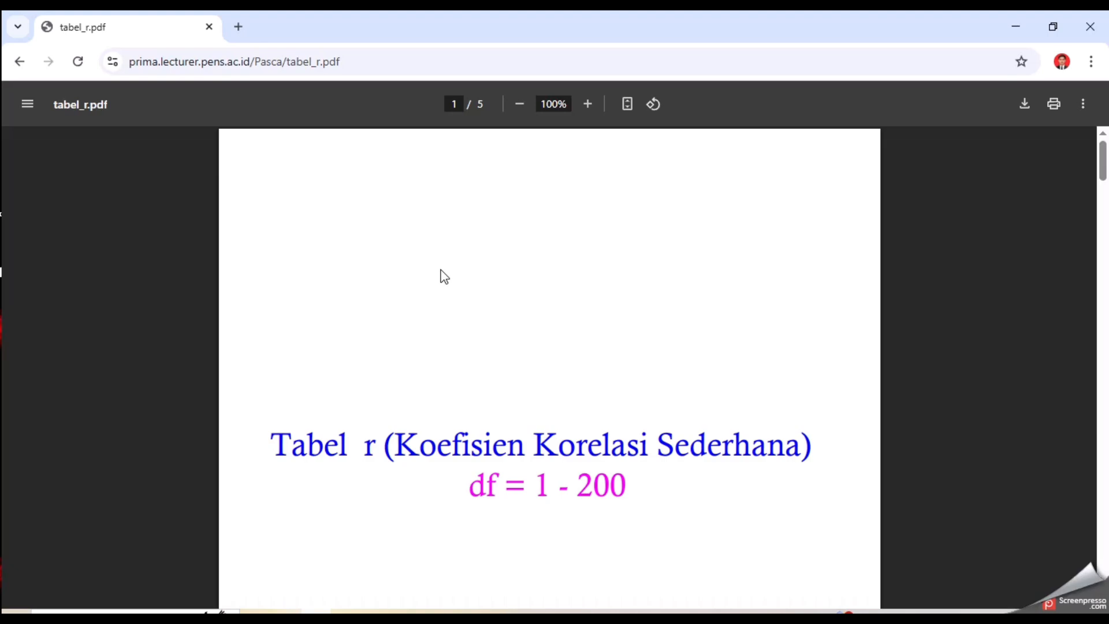
{"action": "scroll", "coordinate": [595, 326], "scroll_direction": "down", "scroll_amount": 6}
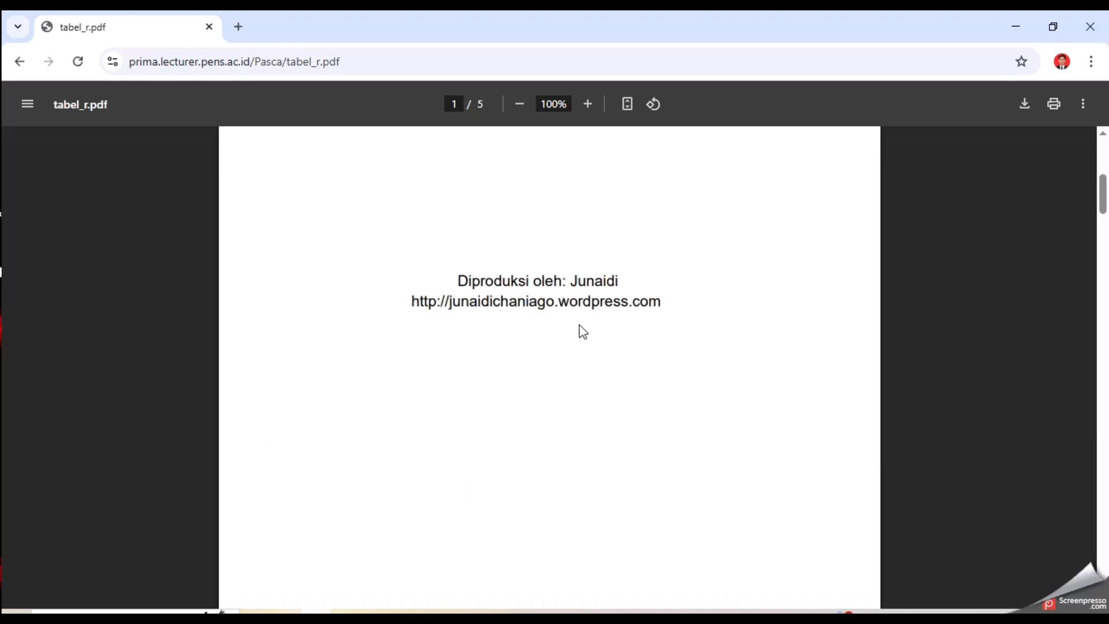
{"action": "scroll", "coordinate": [504, 329], "scroll_direction": "up", "scroll_amount": 4}
{"action": "scroll", "coordinate": [504, 325], "scroll_direction": "up", "scroll_amount": 2}
{"action": "scroll", "coordinate": [504, 324], "scroll_direction": "down", "scroll_amount": 8}
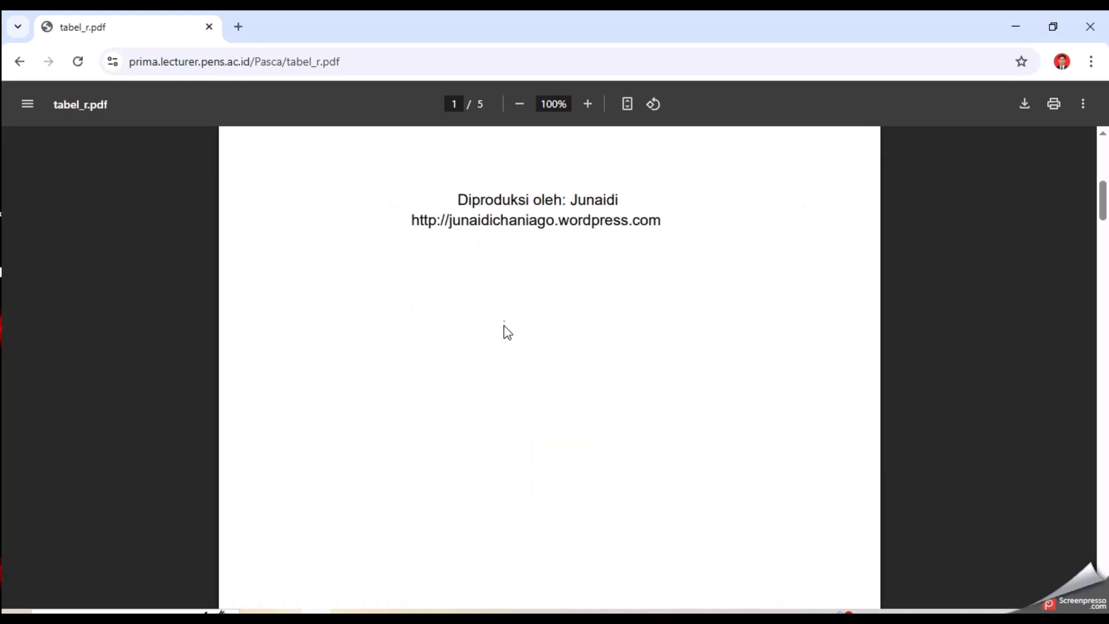
{"action": "scroll", "coordinate": [504, 321], "scroll_direction": "up", "scroll_amount": 4}
{"action": "scroll", "coordinate": [503, 323], "scroll_direction": "down", "scroll_amount": 10}
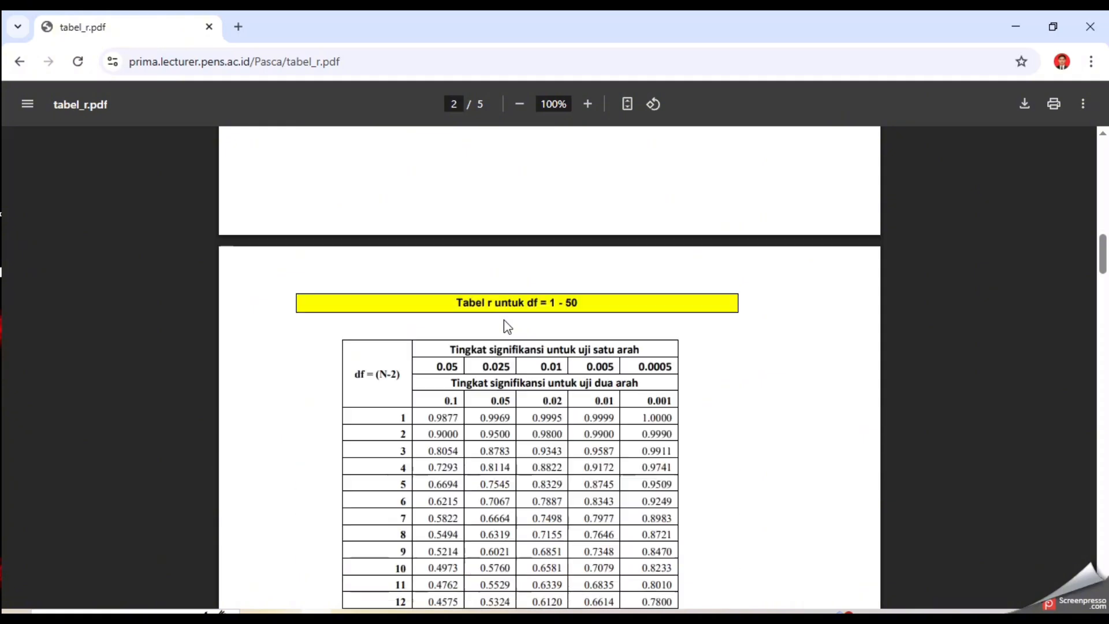
{"action": "left_click_drag", "start_coordinate": [356, 223], "coordinate": [399, 223]}
{"action": "left_click", "coordinate": [388, 230]}
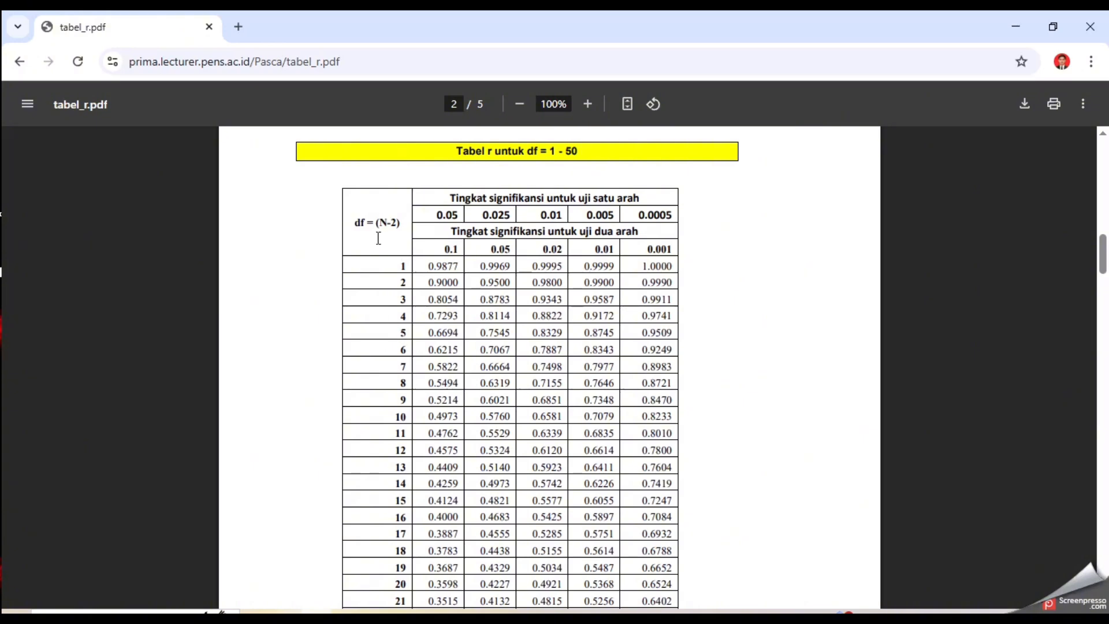
Step: Look up the r value for df 28 at the two-tailed 0.05 significance level and copy it
{"action": "scroll", "coordinate": [390, 544], "scroll_direction": "down", "scroll_amount": 2}
{"action": "scroll", "coordinate": [391, 544], "scroll_direction": "down", "scroll_amount": 2}
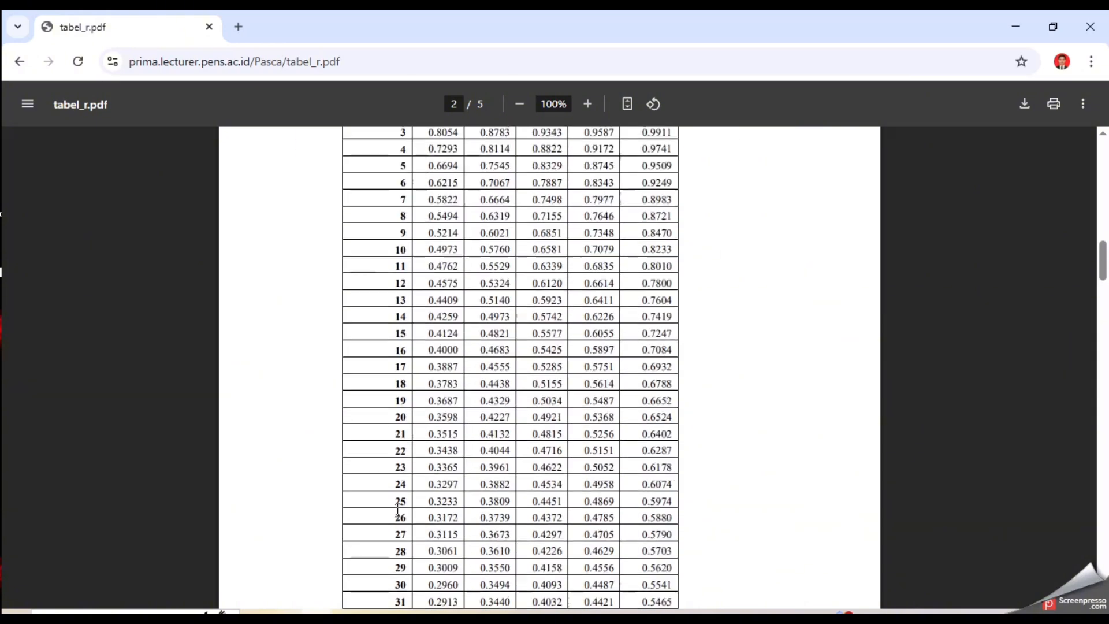
{"action": "scroll", "coordinate": [438, 346], "scroll_direction": "up", "scroll_amount": 2}
{"action": "scroll", "coordinate": [453, 205], "scroll_direction": "up", "scroll_amount": 4}
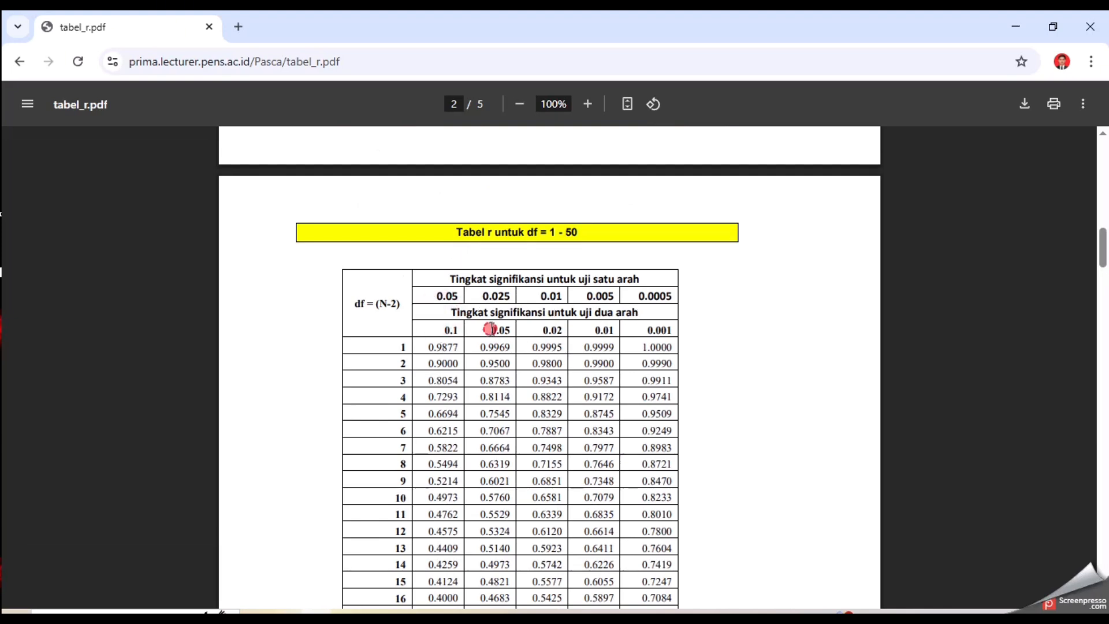
{"action": "left_click_drag", "start_coordinate": [491, 330], "coordinate": [509, 331]}
{"action": "scroll", "coordinate": [499, 364], "scroll_direction": "down", "scroll_amount": 6}
{"action": "scroll", "coordinate": [496, 380], "scroll_direction": "down", "scroll_amount": 1}
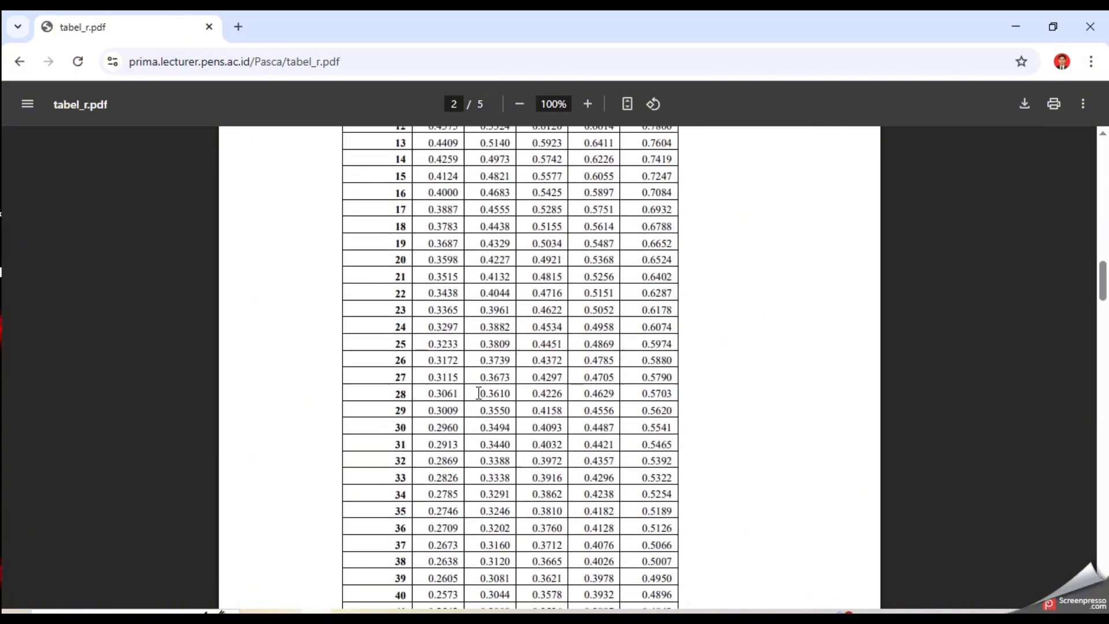
{"action": "left_click_drag", "start_coordinate": [478, 393], "coordinate": [511, 396]}
{"action": "key", "text": "ctrl+c"}
Step: Switch to the Word report and enter 0.3610 in X1.1's r tabel cell
{"action": "key", "text": "alt+Tab"}
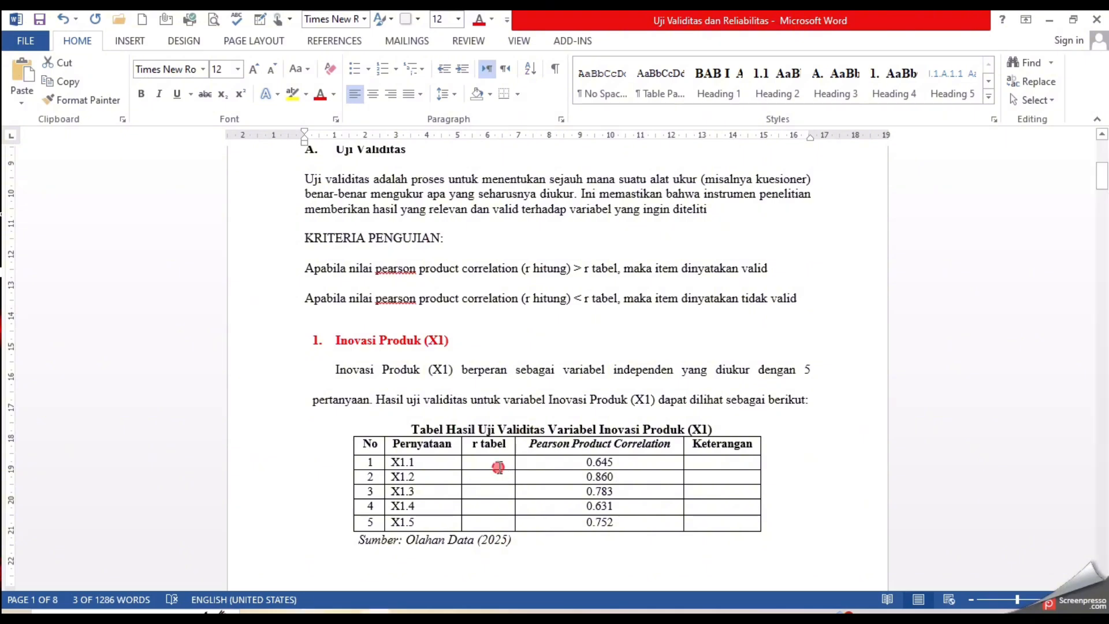
{"action": "left_click", "coordinate": [497, 464]}
{"action": "type", "text": "0."}
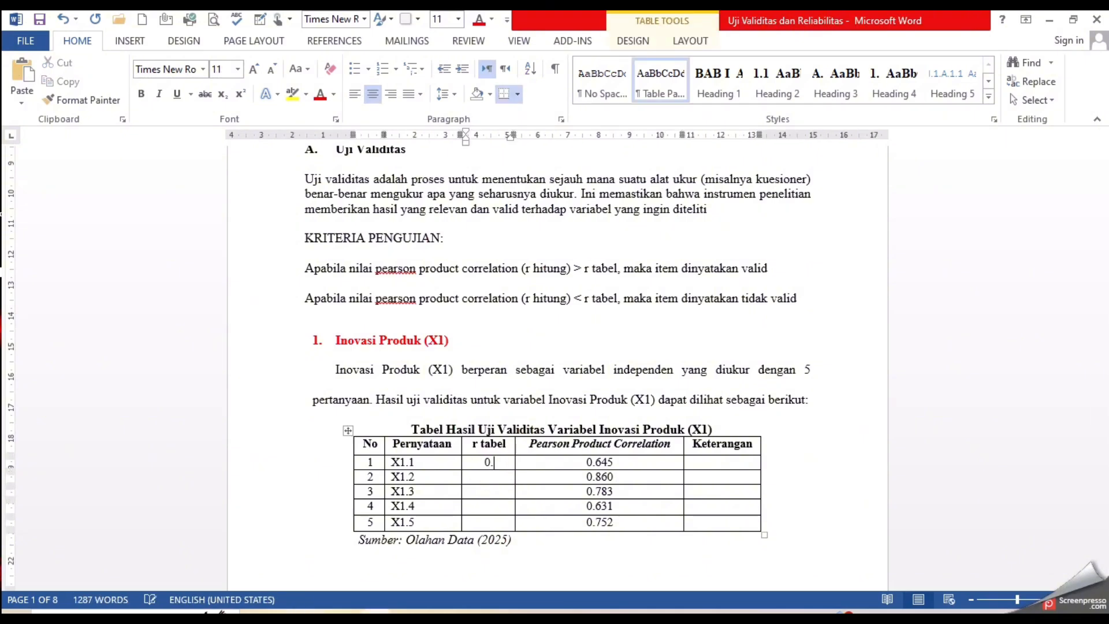
{"action": "type", "text": "3610"}
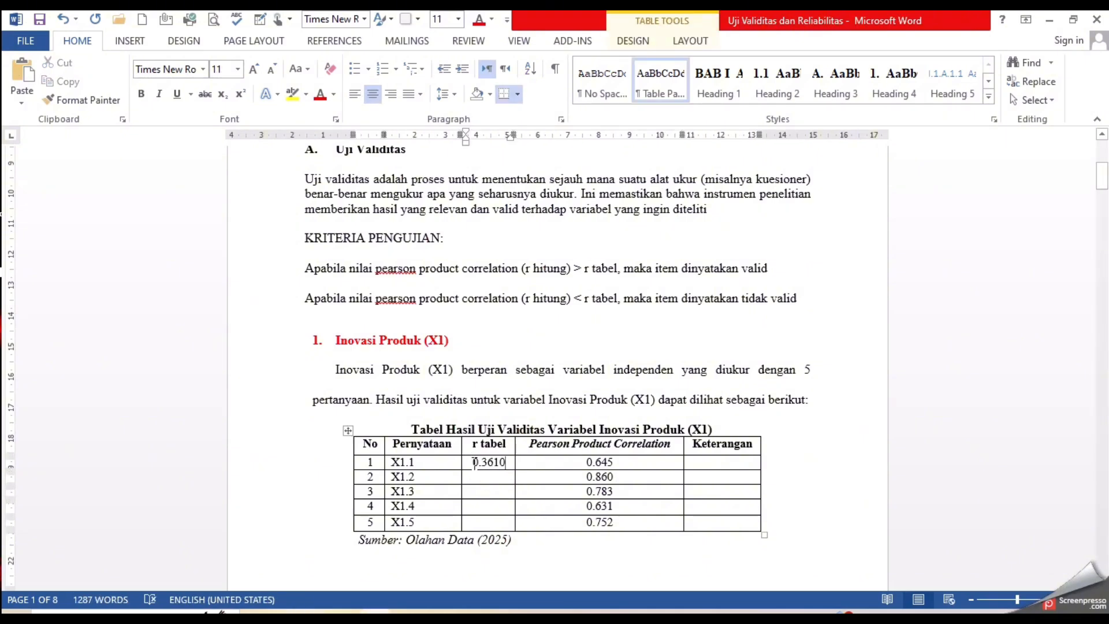
Step: Copy the 0.3610 value from X1.1 into the r tabel cells of X1.2, X1.3, X1.4 and X1.5
{"action": "left_click", "coordinate": [473, 465]}
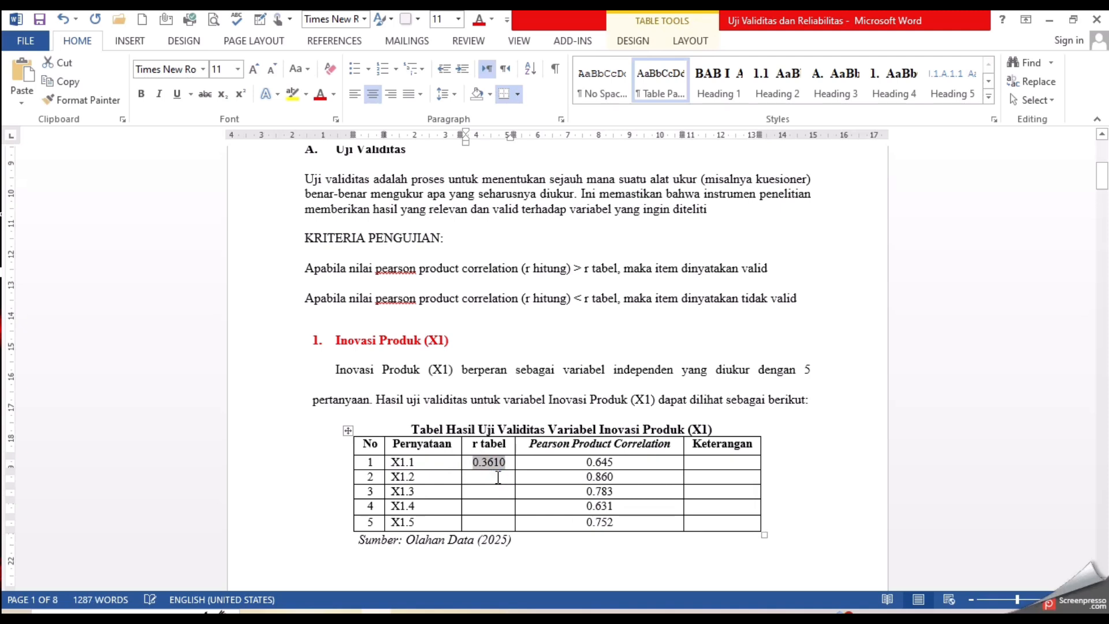
{"action": "left_click", "coordinate": [498, 476]}
{"action": "key", "text": "ctrl+v"}
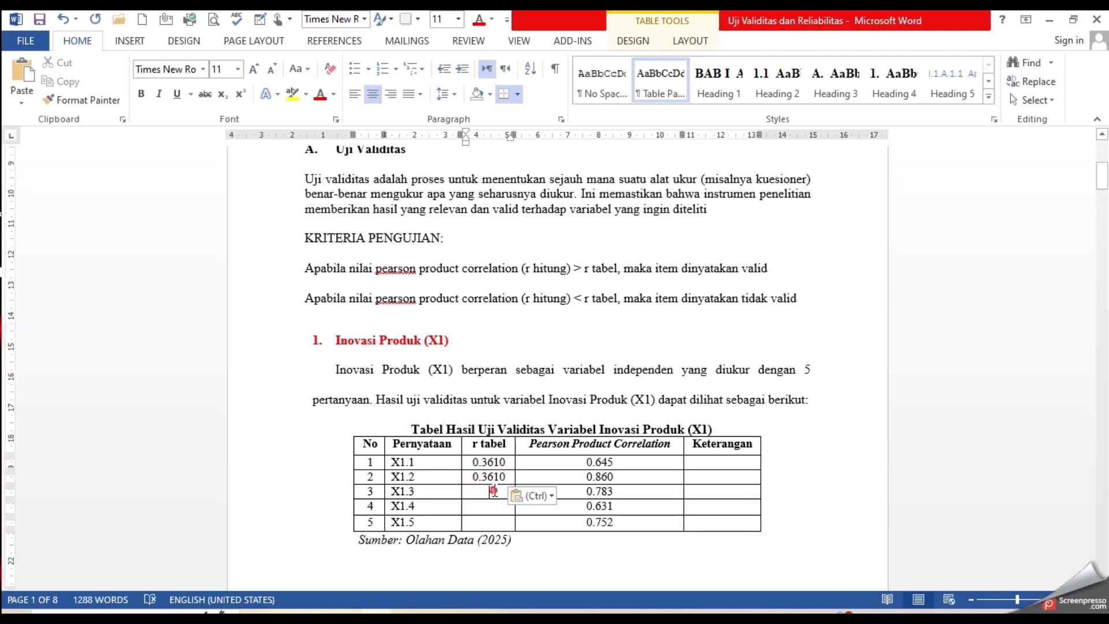
{"action": "left_click", "coordinate": [494, 491]}
{"action": "key", "text": "ctrl+v"}
{"action": "left_click", "coordinate": [494, 505]}
{"action": "key", "text": "ctrl+v"}
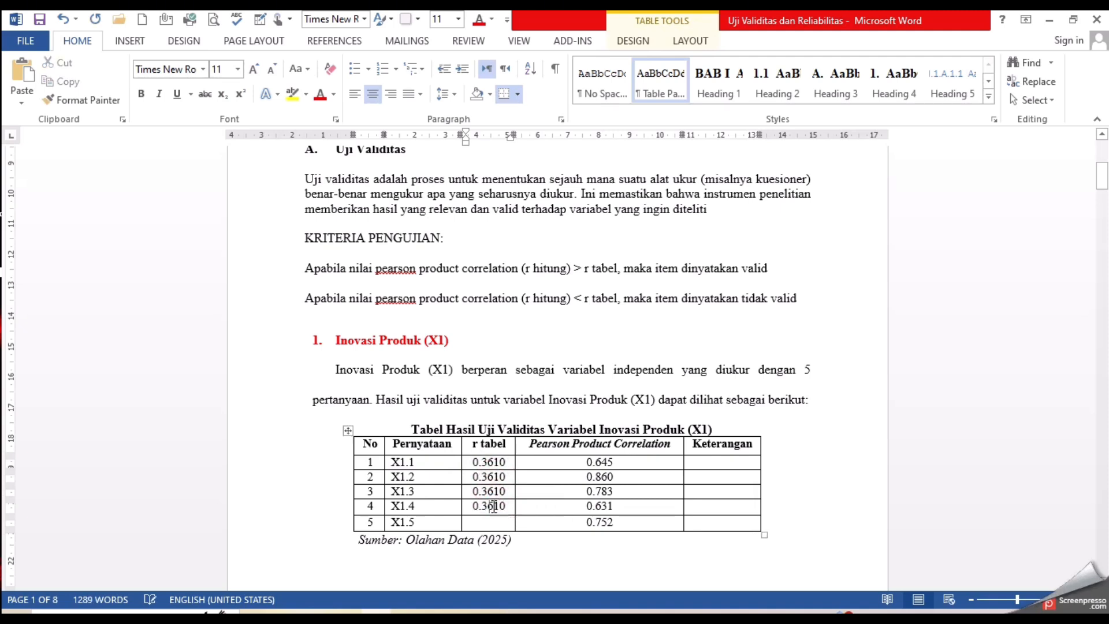
{"action": "left_click", "coordinate": [491, 522]}
{"action": "key", "text": "ctrl+v"}
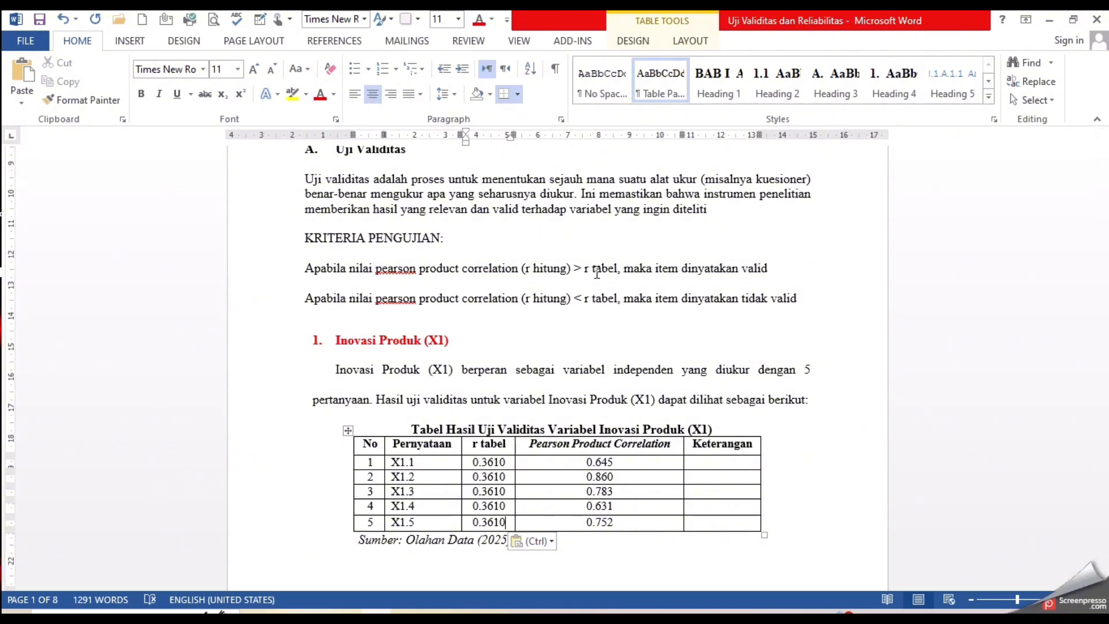
Step: Compare the Pearson Product Correlation column with r tabel and enter "Valid" as the Keterangan for X1.1
{"action": "scroll", "coordinate": [722, 317], "scroll_direction": "down", "scroll_amount": 2}
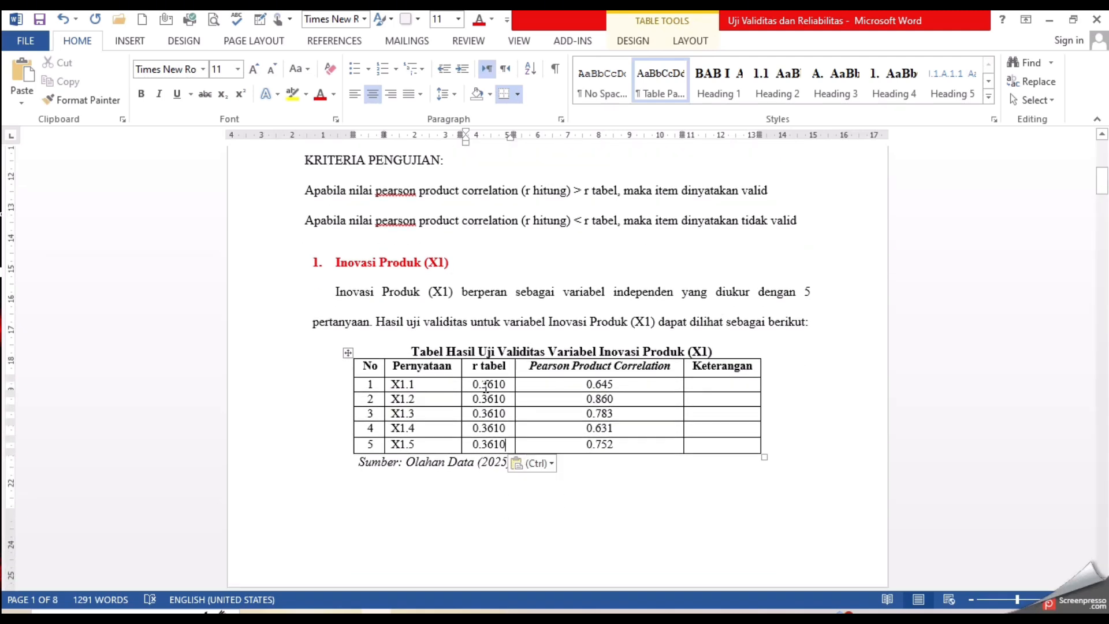
{"action": "left_click_drag", "start_coordinate": [567, 385], "coordinate": [567, 443]}
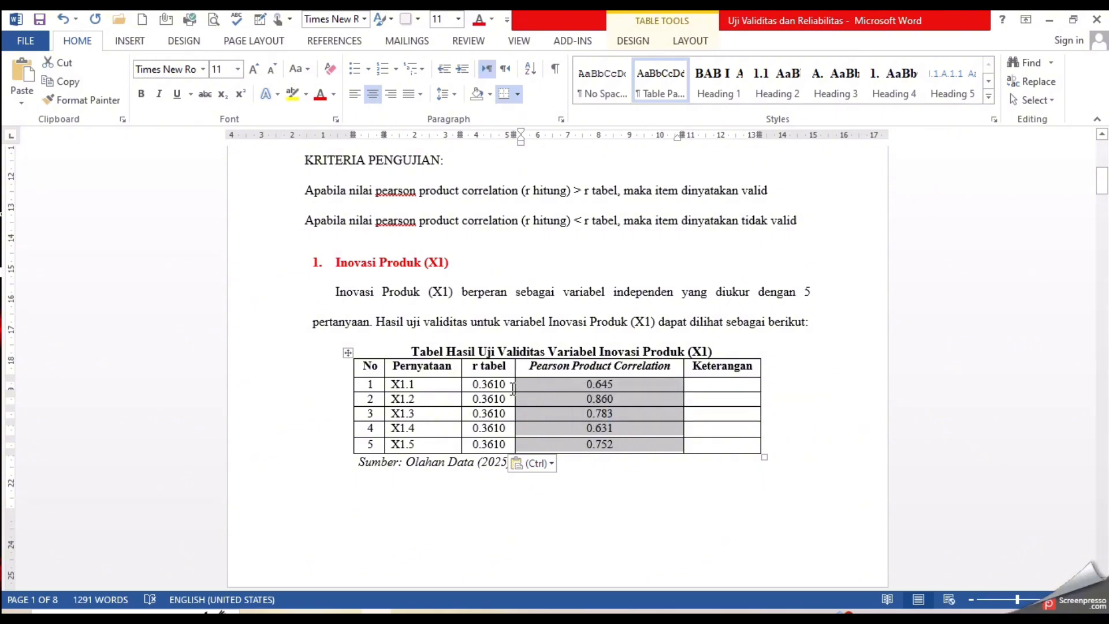
{"action": "left_click", "coordinate": [731, 385]}
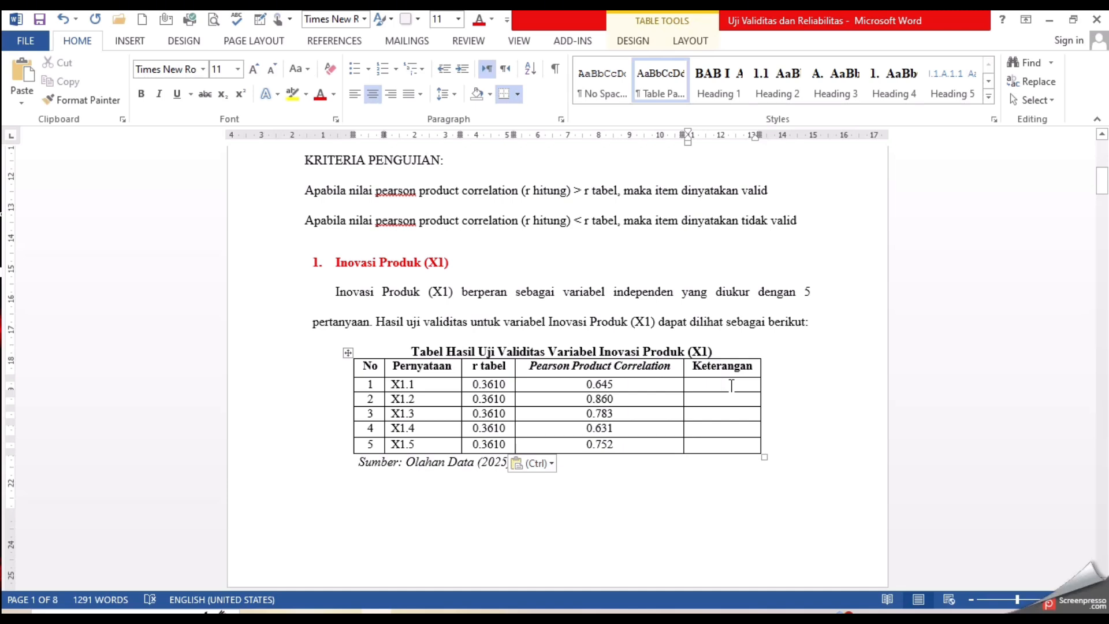
{"action": "type", "text": "vALID"}
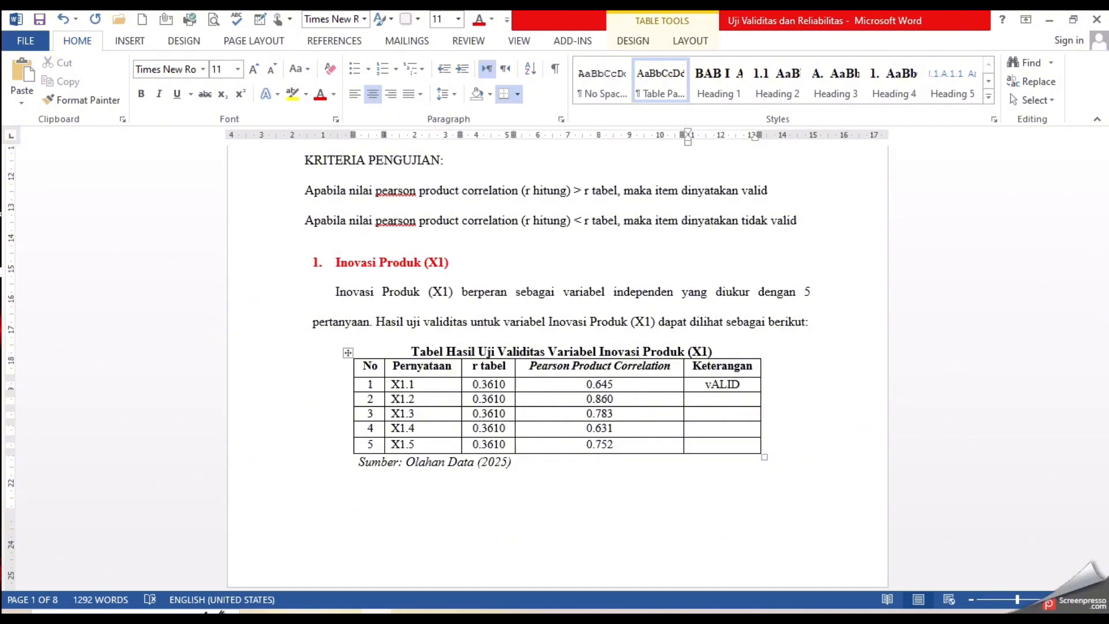
{"action": "key", "text": "Return"}
{"action": "key", "text": "ctrl+l"}
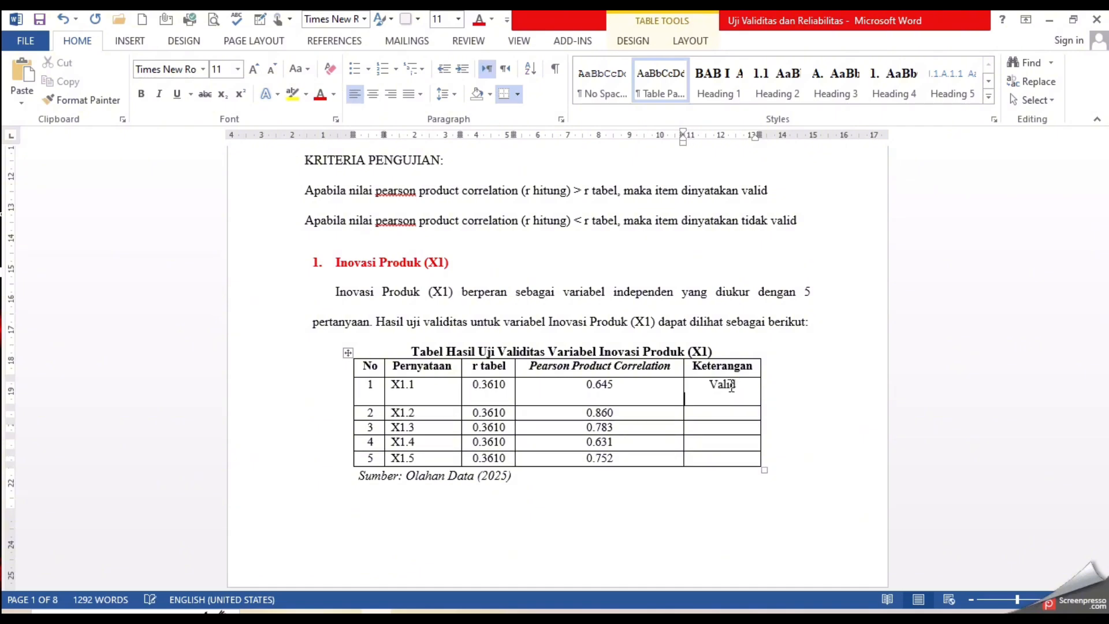
{"action": "key", "text": "BackSpace"}
Step: Copy "Valid" from X1.1 into the Keterangan cells of X1.2 through X1.5
{"action": "double_click", "coordinate": [713, 384]}
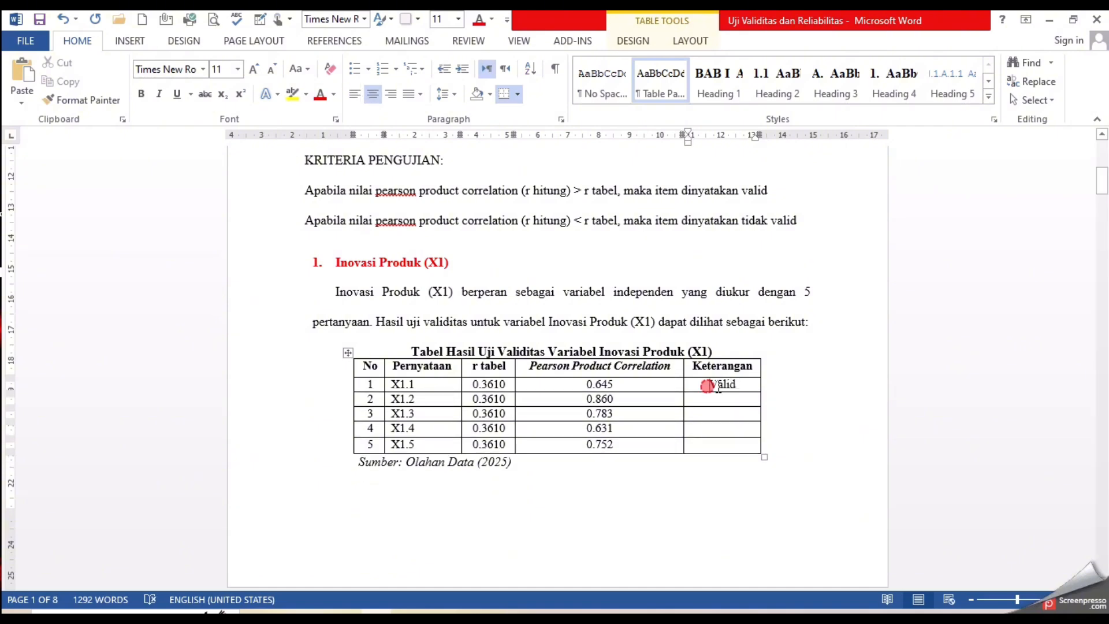
{"action": "key", "text": "ctrl+c"}
{"action": "left_click", "coordinate": [721, 399]}
{"action": "key", "text": "ctrl+v"}
{"action": "left_click", "coordinate": [726, 415]}
{"action": "key", "text": "ctrl+v"}
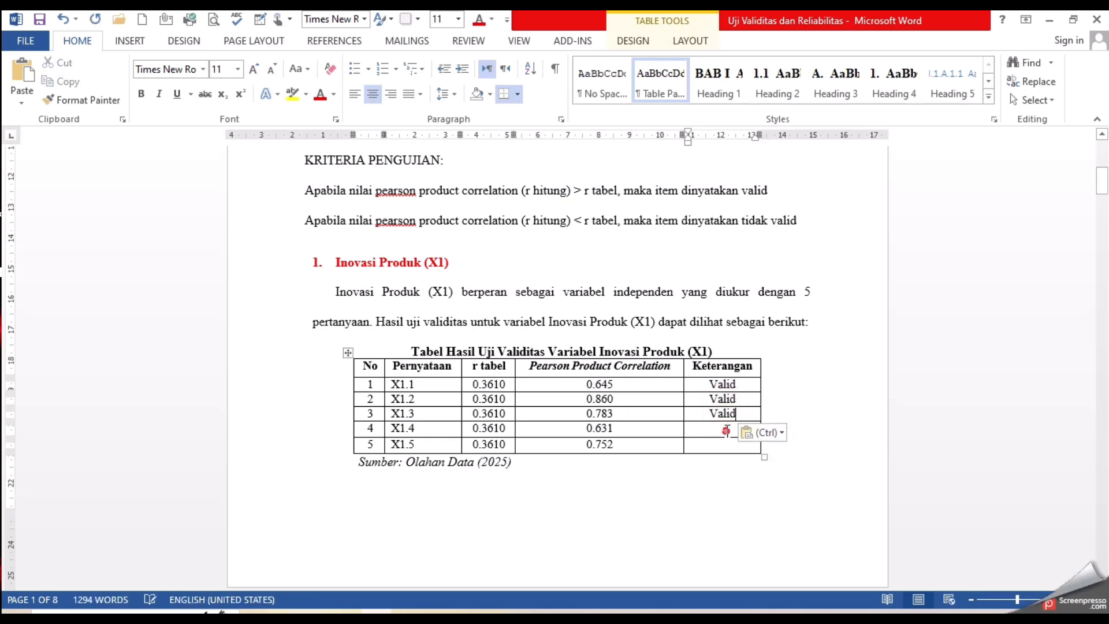
{"action": "left_click", "coordinate": [726, 429]}
{"action": "key", "text": "ctrl+v"}
{"action": "left_click", "coordinate": [725, 446]}
{"action": "key", "text": "ctrl+v"}
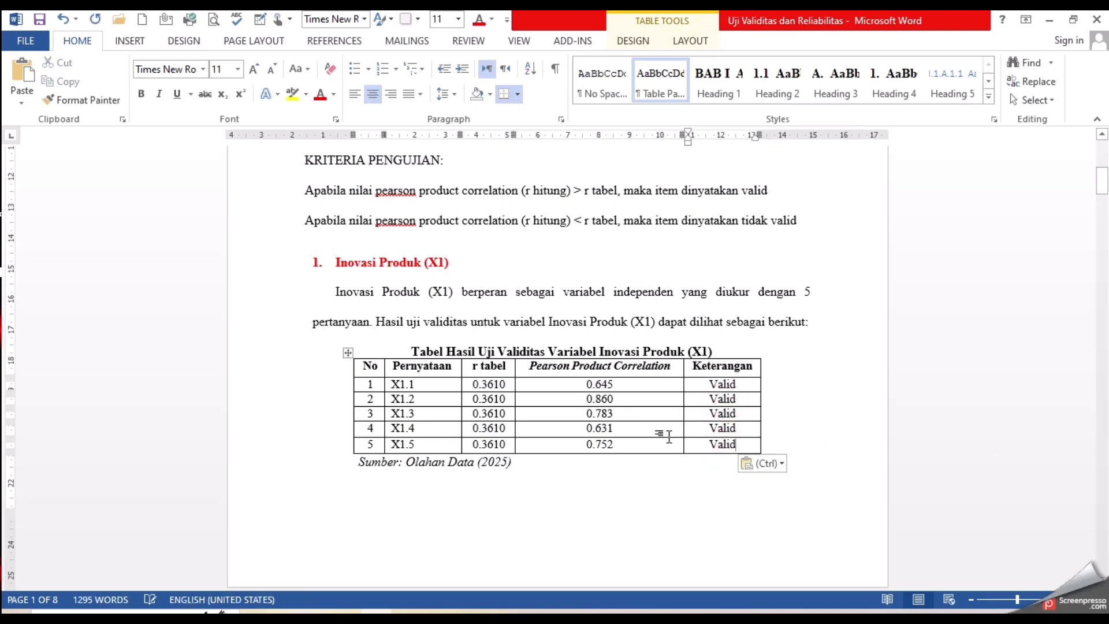
Step: Switch to the SPSS output and examine the significance stars on X1.1's correlation with TotalX1 and their footnotes
{"action": "mouse_move", "coordinate": [405, 611]}
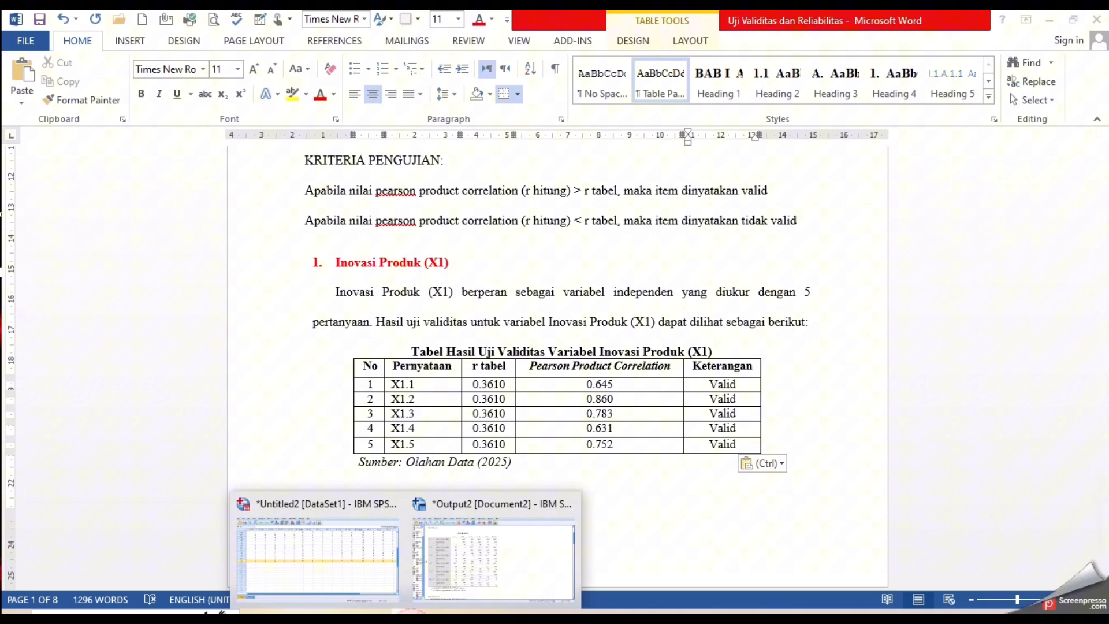
{"action": "left_click", "coordinate": [493, 553]}
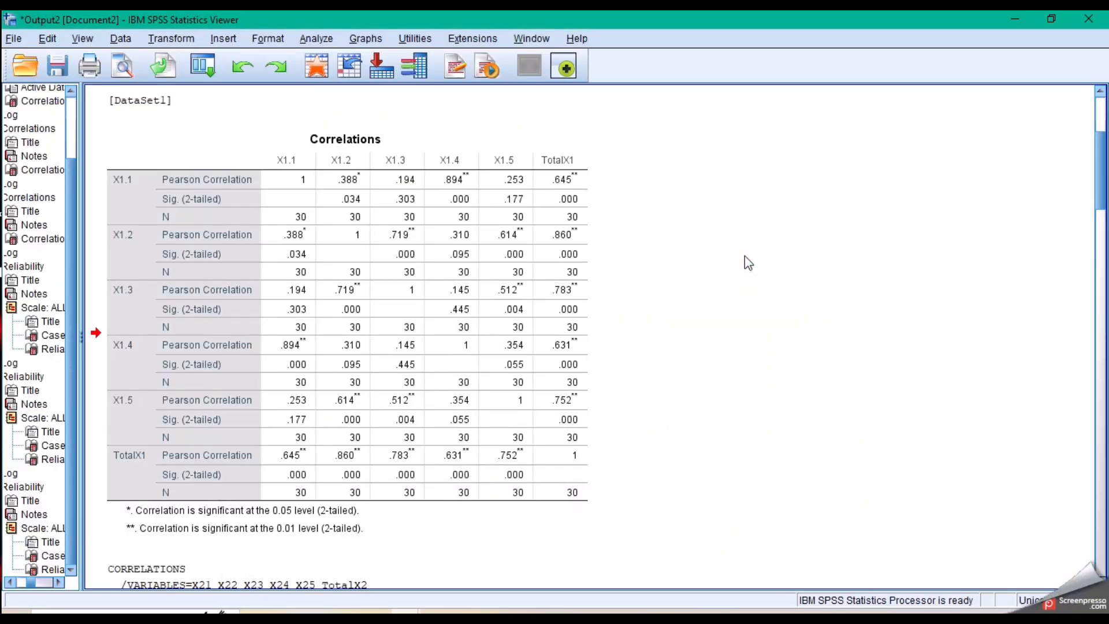
{"action": "left_click", "coordinate": [511, 254]}
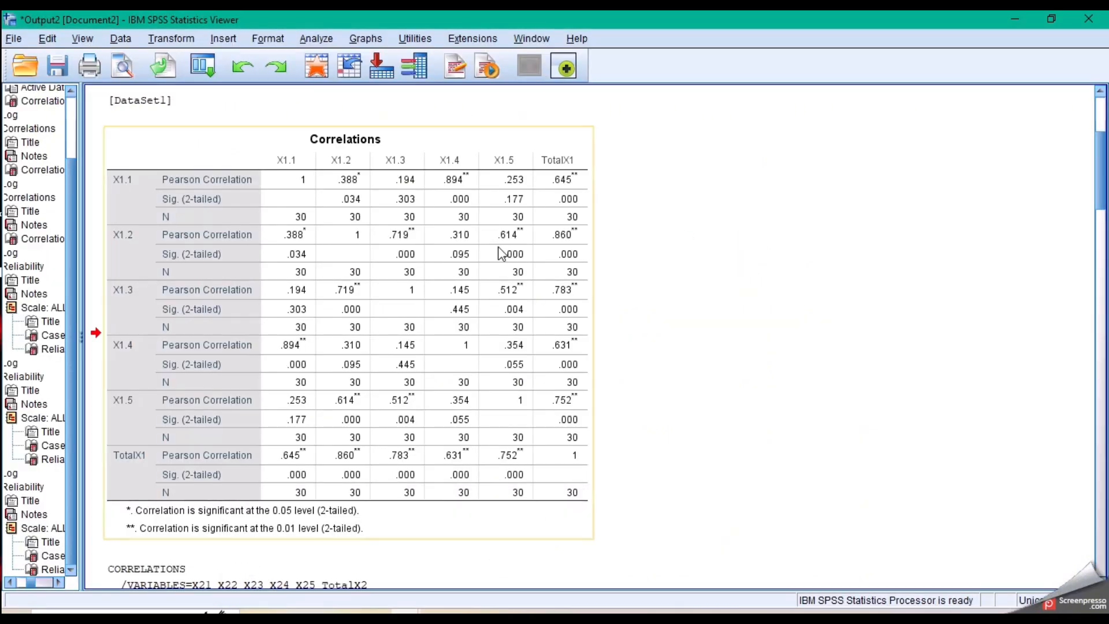
{"action": "double_click", "coordinate": [575, 180]}
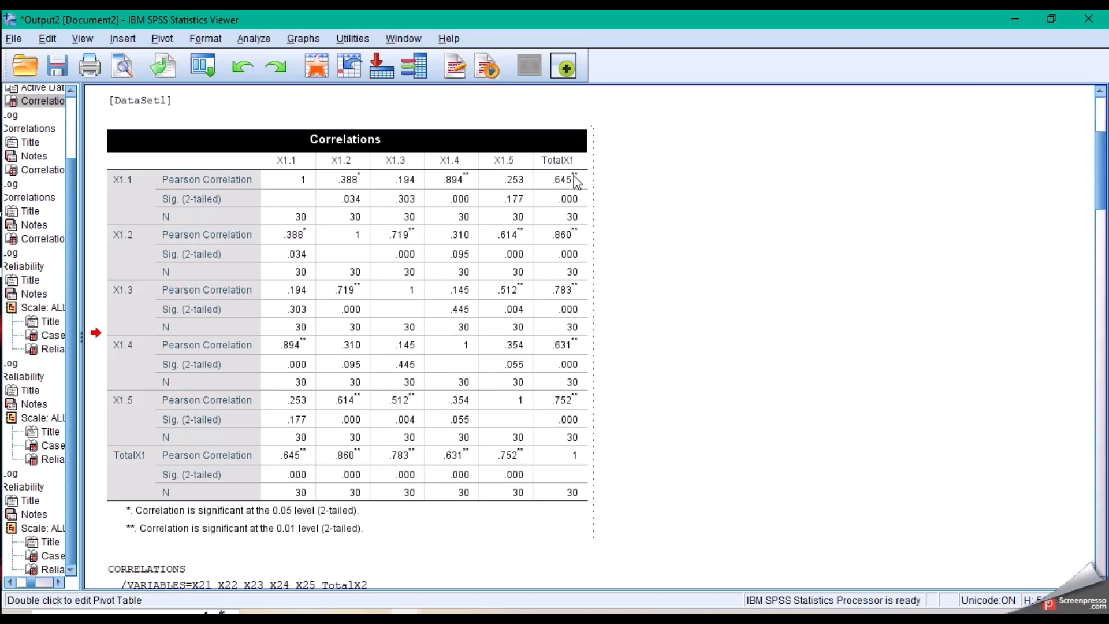
{"action": "mouse_move", "coordinate": [576, 184]}
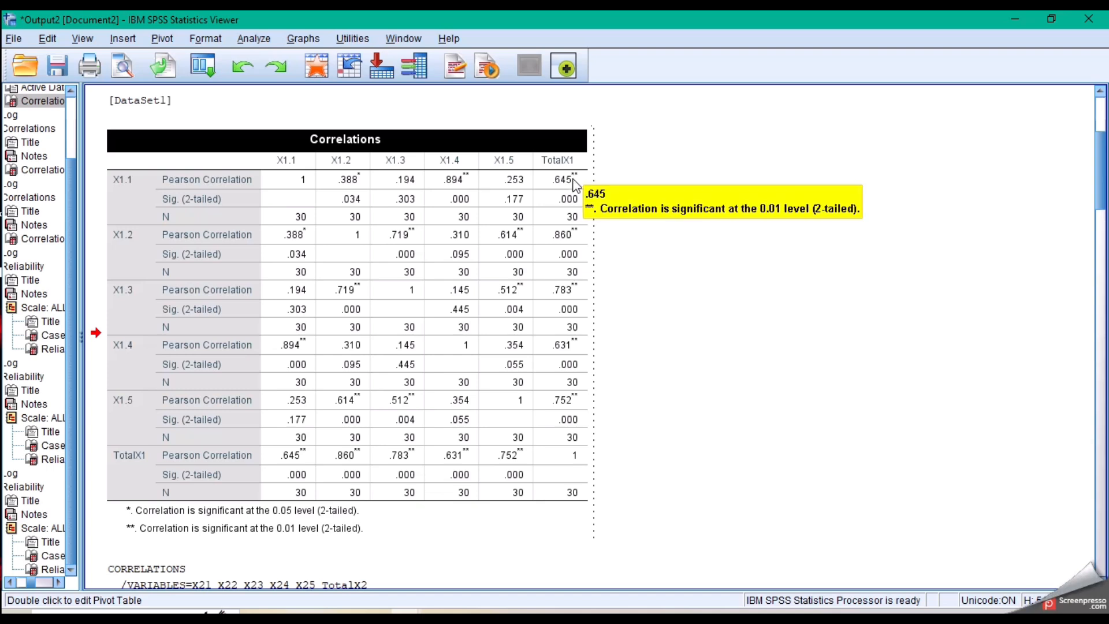
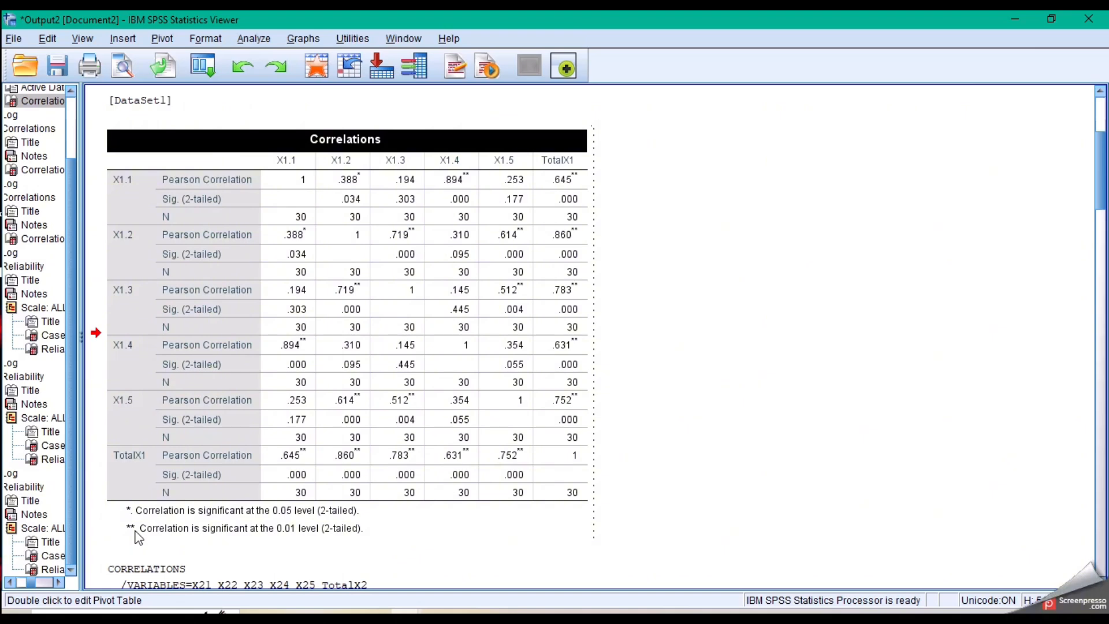
{"action": "left_click", "coordinate": [667, 214]}
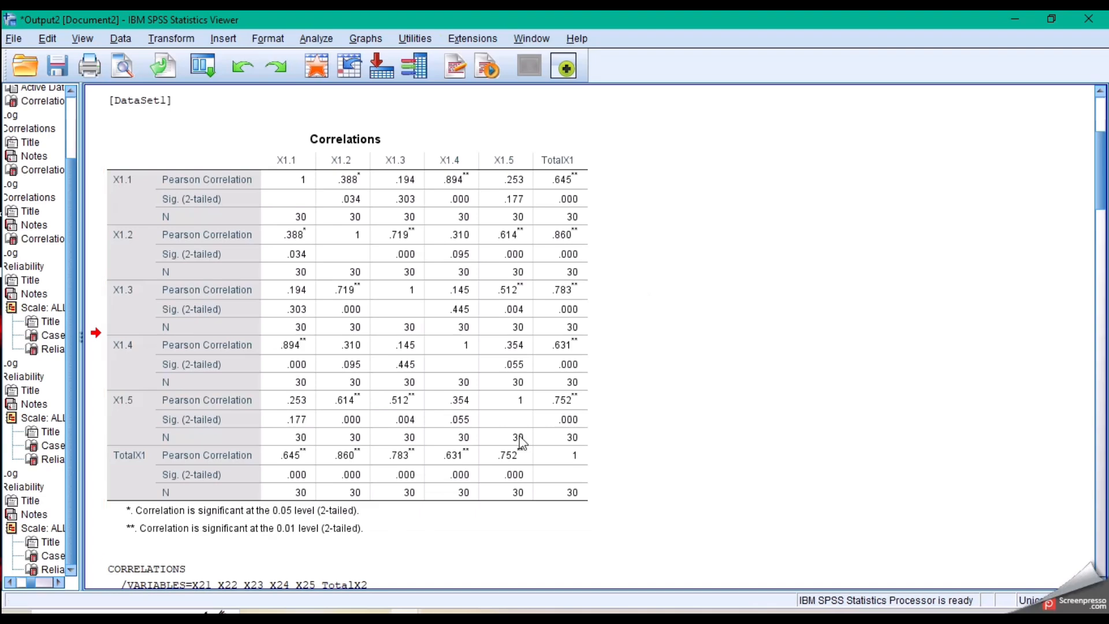
Step: View the X2 Correlations table in the SPSS output and return to the Word report
{"action": "scroll", "coordinate": [697, 331], "scroll_direction": "down", "scroll_amount": 5}
{"action": "scroll", "coordinate": [698, 330], "scroll_direction": "down", "scroll_amount": 6}
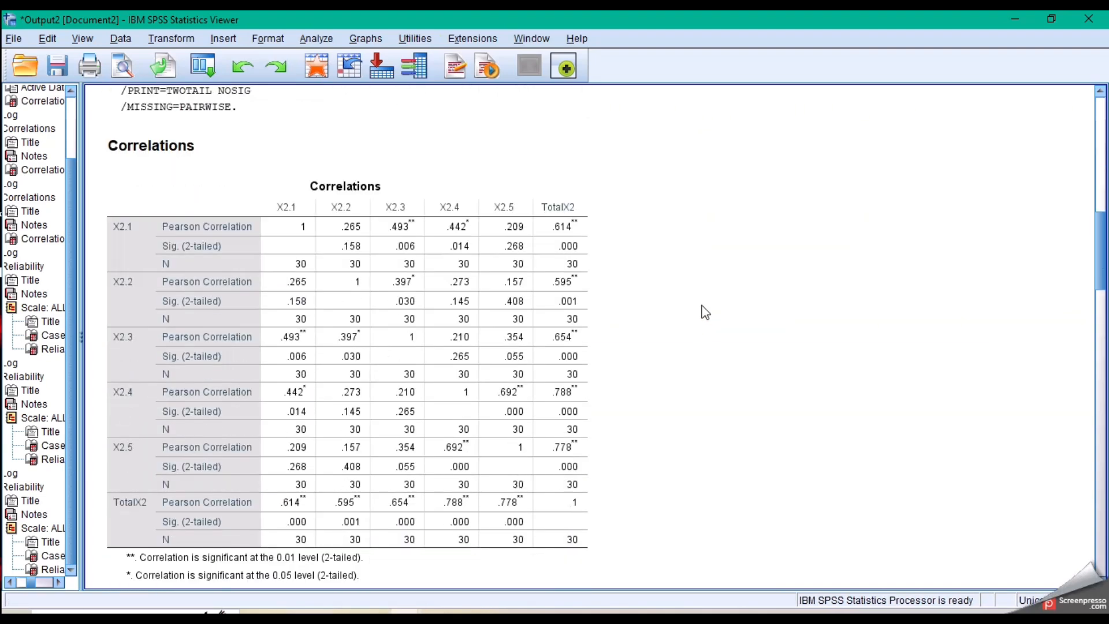
{"action": "left_click", "coordinate": [376, 612]}
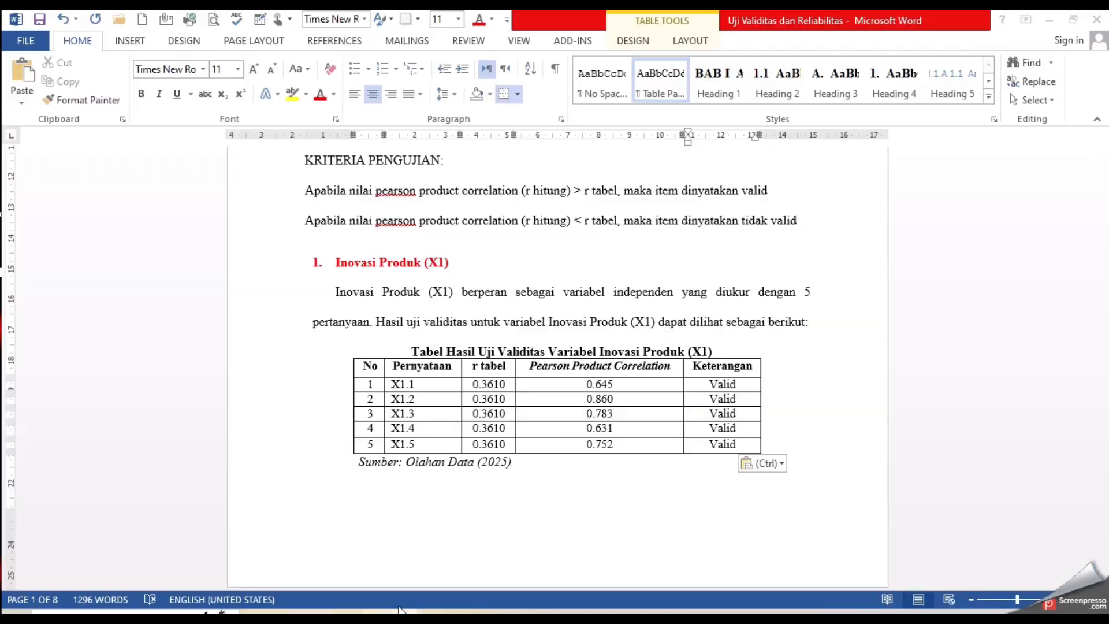
Step: Recolour the hidden white text following "sebesar 0,3610." in the X1 (Inovasi Produk) conclusion to black
{"action": "scroll", "coordinate": [595, 351], "scroll_direction": "down", "scroll_amount": 3}
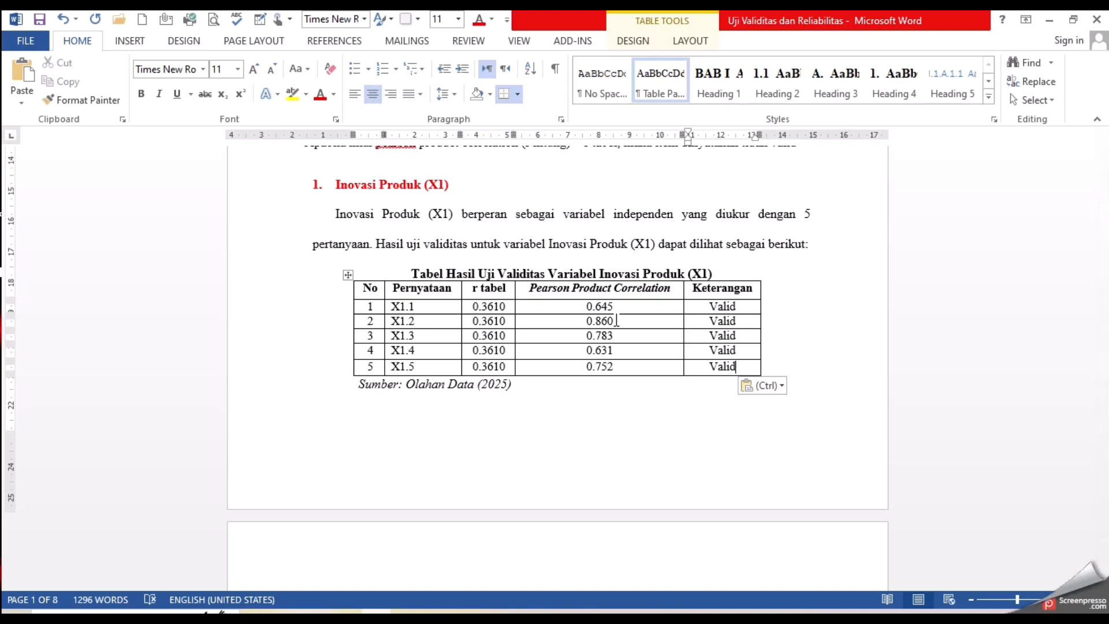
{"action": "scroll", "coordinate": [519, 335], "scroll_direction": "down", "scroll_amount": 5}
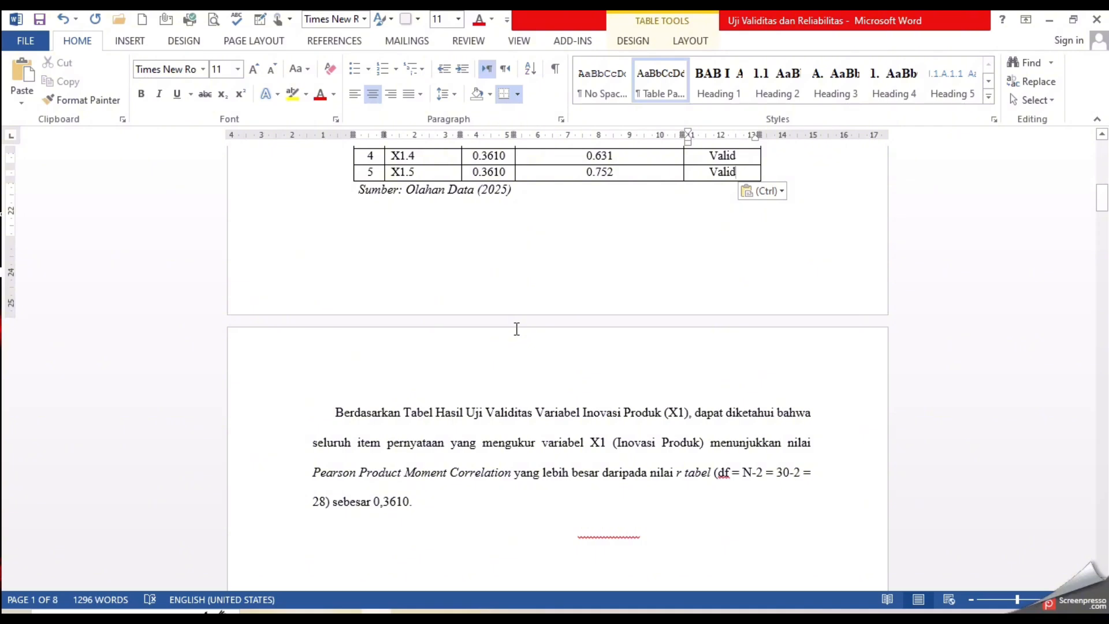
{"action": "scroll", "coordinate": [517, 329], "scroll_direction": "down", "scroll_amount": 5}
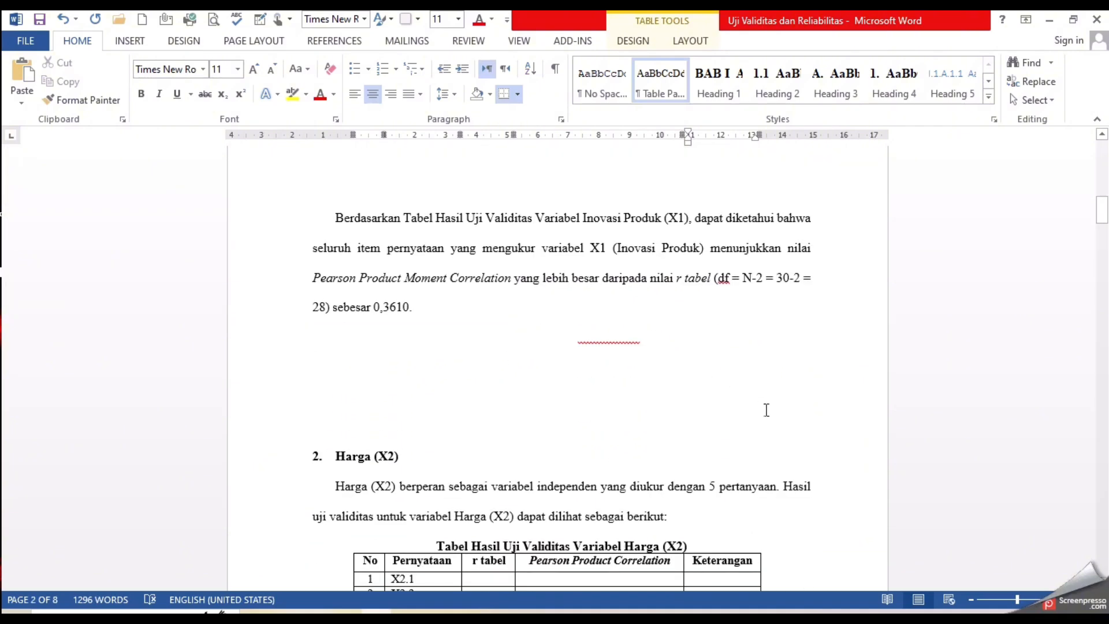
{"action": "left_click_drag", "start_coordinate": [768, 411], "coordinate": [415, 308]}
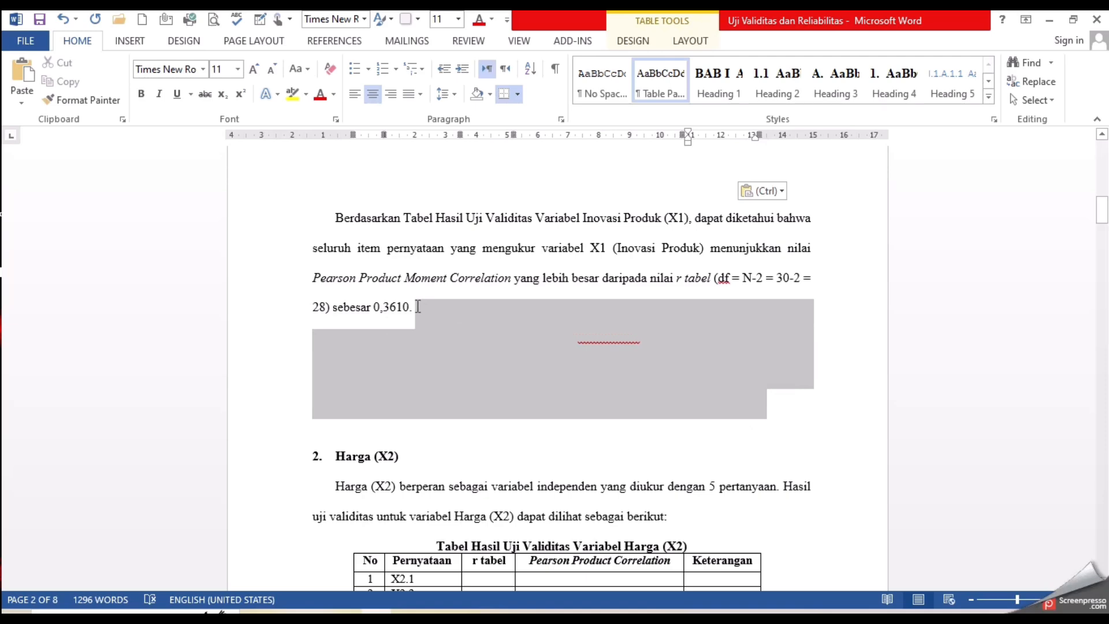
{"action": "left_click", "coordinate": [333, 94]}
{"action": "left_click", "coordinate": [334, 111]}
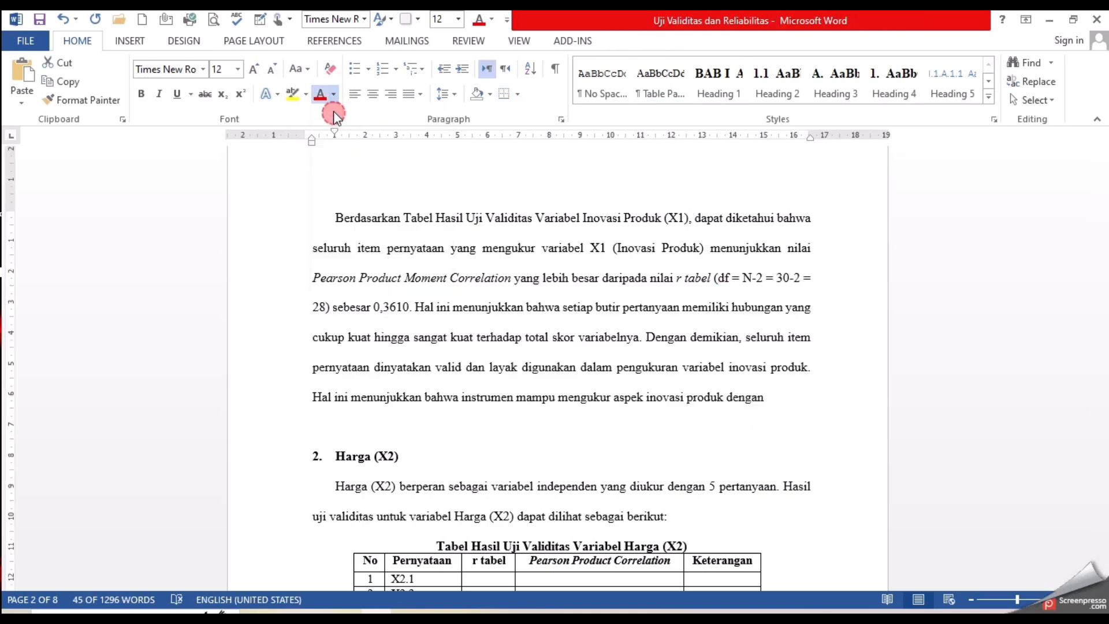
Step: Recolour the last sentence of the X1 conclusion, ending in "dengan baik dan akurat.", to black
{"action": "scroll", "coordinate": [439, 303], "scroll_direction": "down", "scroll_amount": 3}
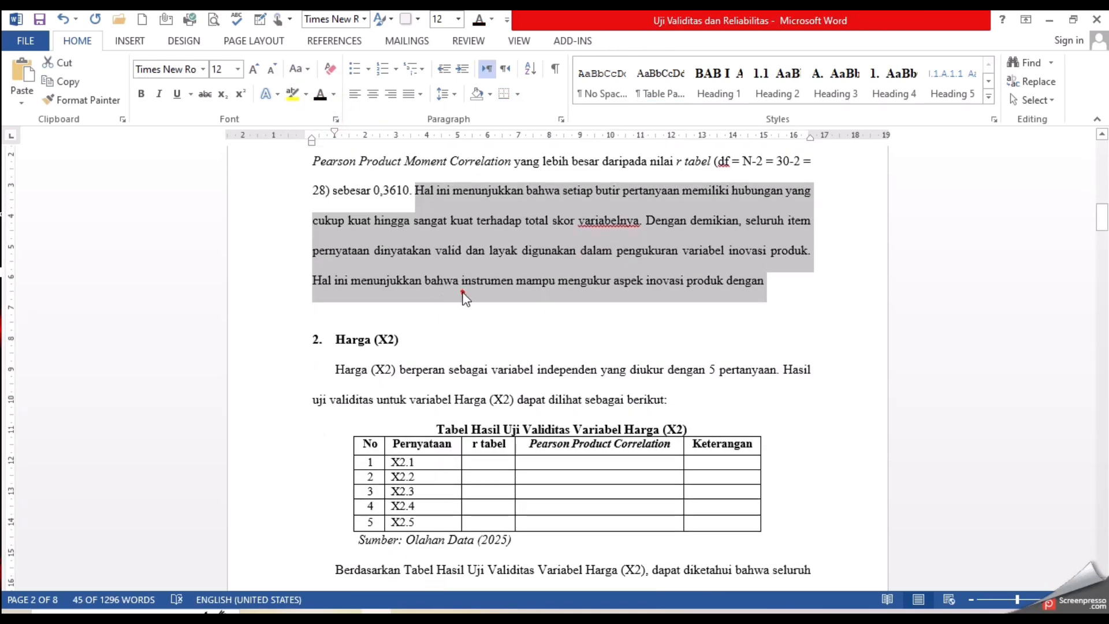
{"action": "left_click", "coordinate": [461, 289]}
{"action": "left_click_drag", "start_coordinate": [701, 312], "coordinate": [312, 294]}
{"action": "left_click", "coordinate": [325, 96]}
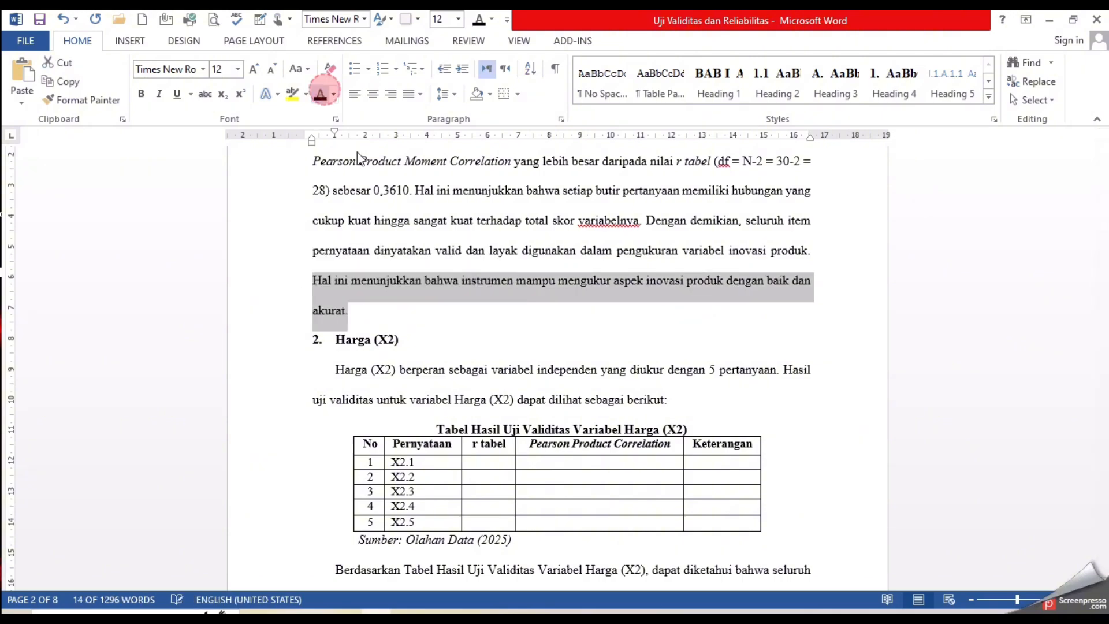
{"action": "left_click", "coordinate": [395, 220]}
Step: Check the completed X1 table and enter 0.3610 as the r tabel value for X2.1 in the Harga (X2) table
{"action": "scroll", "coordinate": [416, 242], "scroll_direction": "down", "scroll_amount": 4}
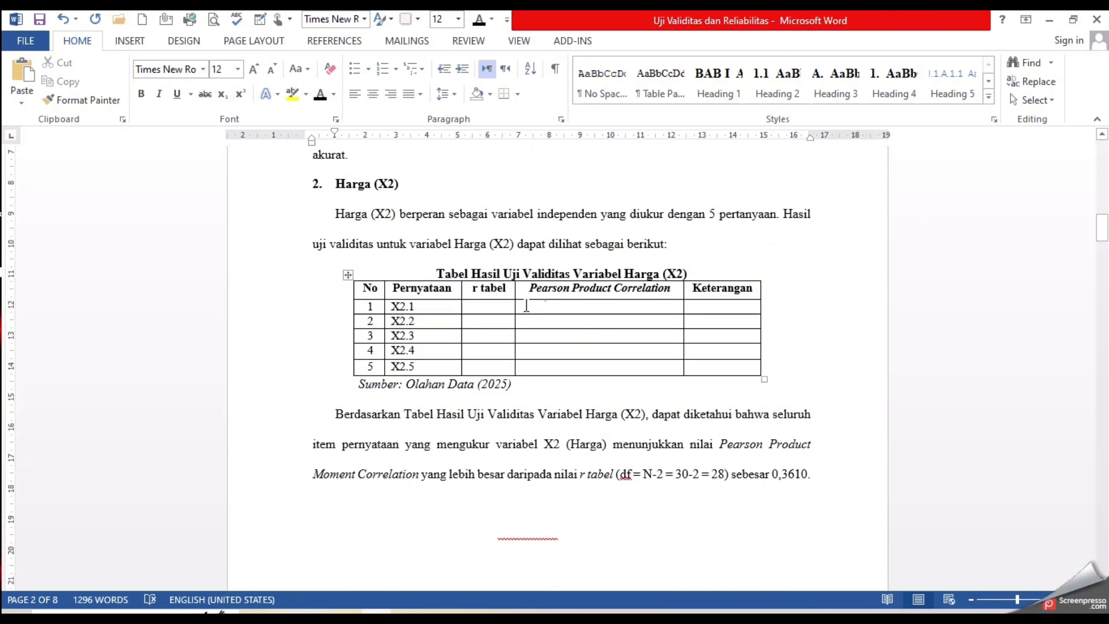
{"action": "scroll", "coordinate": [502, 312], "scroll_direction": "up", "scroll_amount": 12}
{"action": "scroll", "coordinate": [503, 312], "scroll_direction": "up", "scroll_amount": 4}
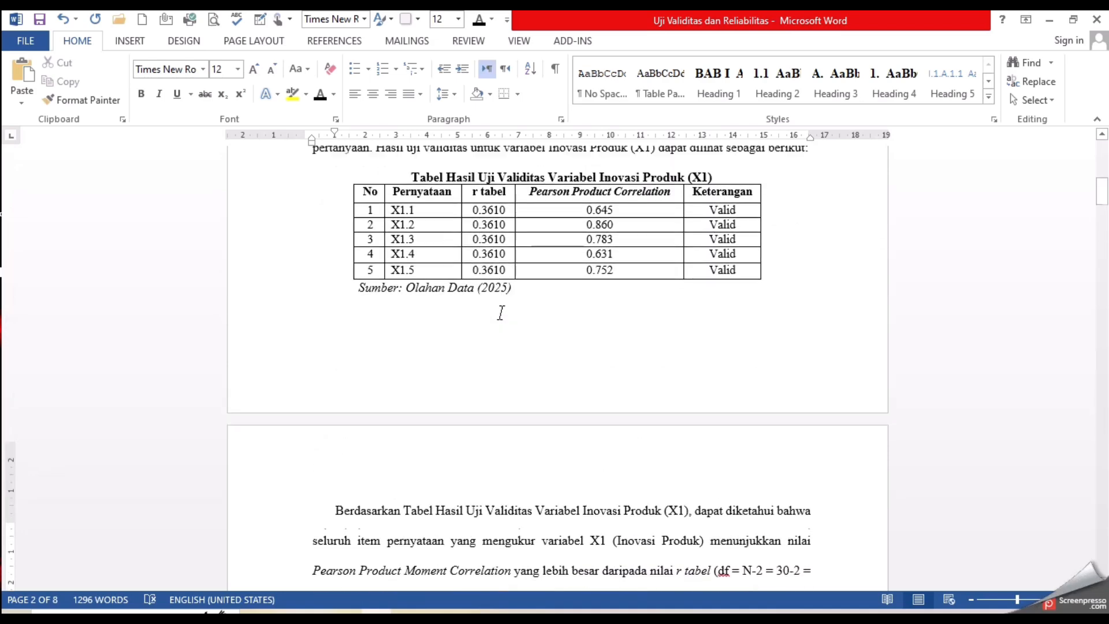
{"action": "scroll", "coordinate": [502, 265], "scroll_direction": "down", "scroll_amount": 18}
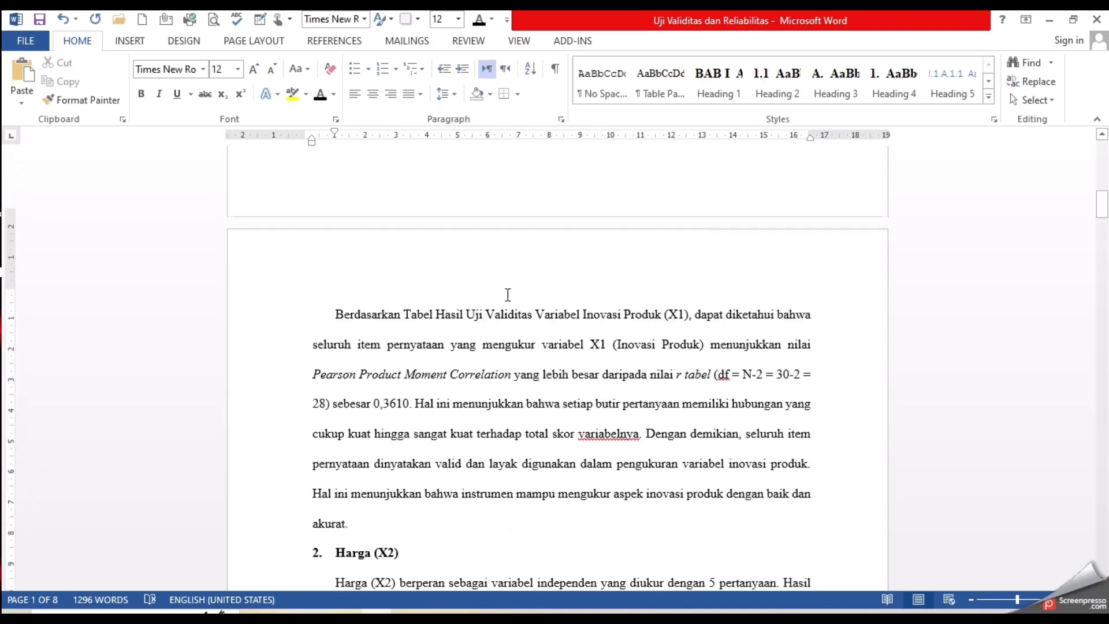
{"action": "left_click", "coordinate": [495, 230]}
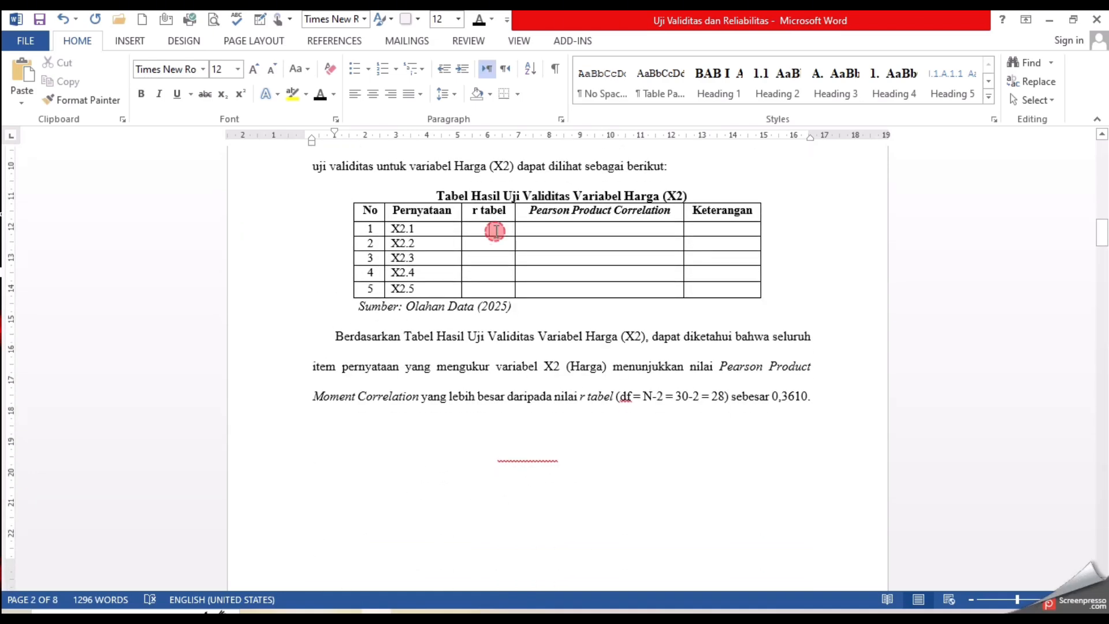
{"action": "type", "text": "0.3610"}
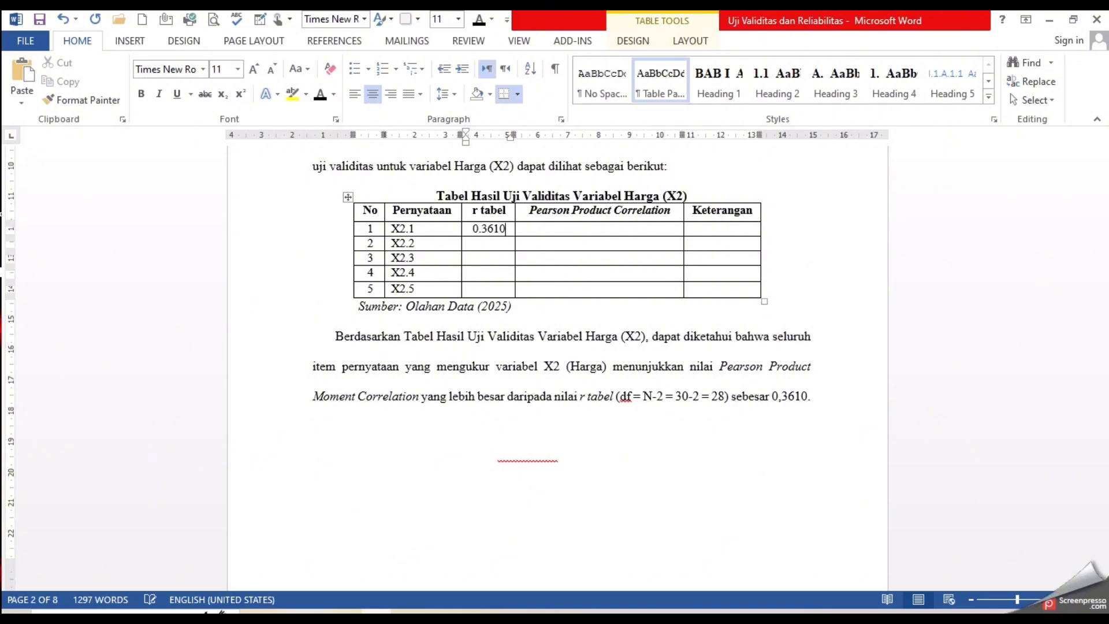
Step: Enter 0.3610 as the r tabel value for X2.2 through X2.5
{"action": "key", "text": "Down"}
{"action": "type", "text": "0.3610"}
{"action": "key", "text": "Down"}
{"action": "type", "text": "0.3610"}
{"action": "key", "text": "Down"}
{"action": "type", "text": "0.6"}
{"action": "key", "text": "BackSpace"}
{"action": "type", "text": "3"}
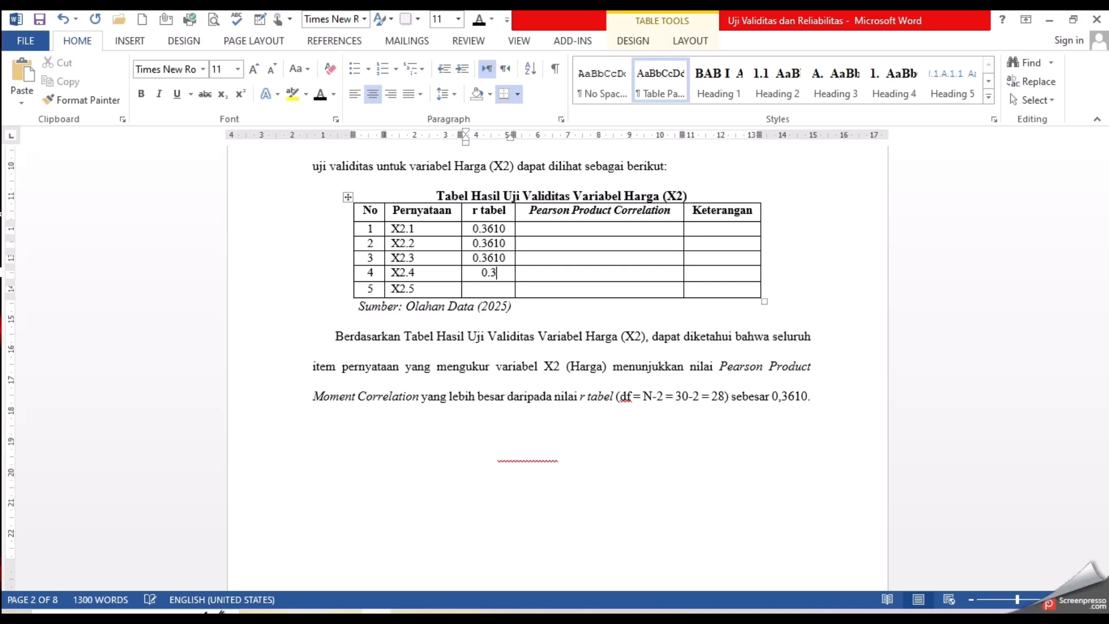
{"action": "type", "text": "610"}
{"action": "key", "text": "Down"}
{"action": "type", "text": "0.3610"}
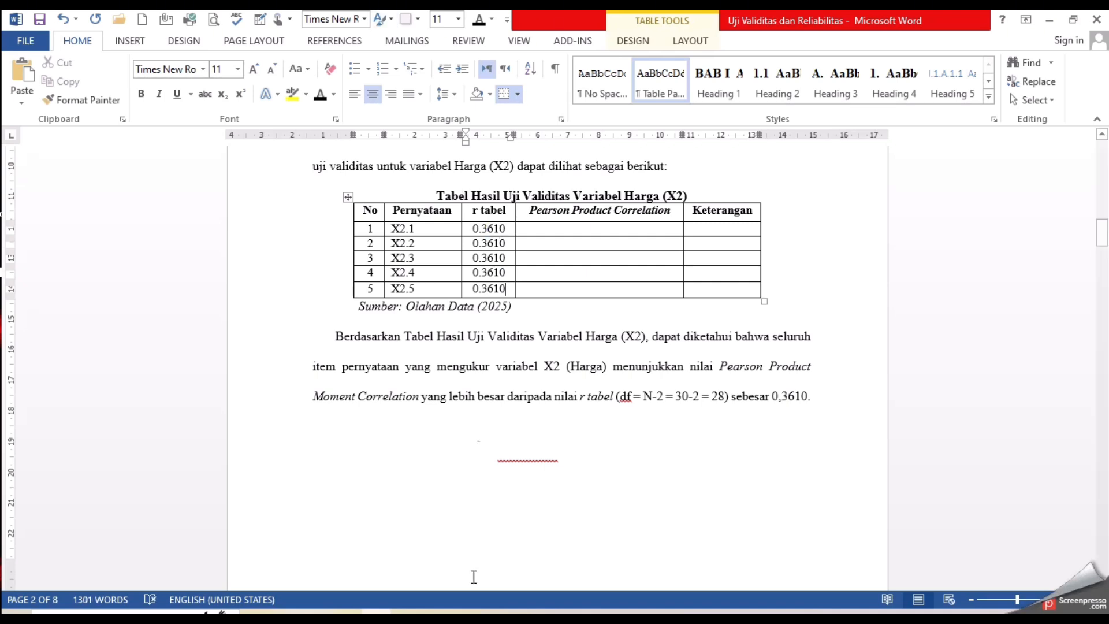
Step: Transfer the TotalX2 correlations from the SPSS output into the Word table's Pearson Product Correlation column: 0.614 for X2.1 and 0.595 for X2.2
{"action": "left_click", "coordinate": [445, 581]}
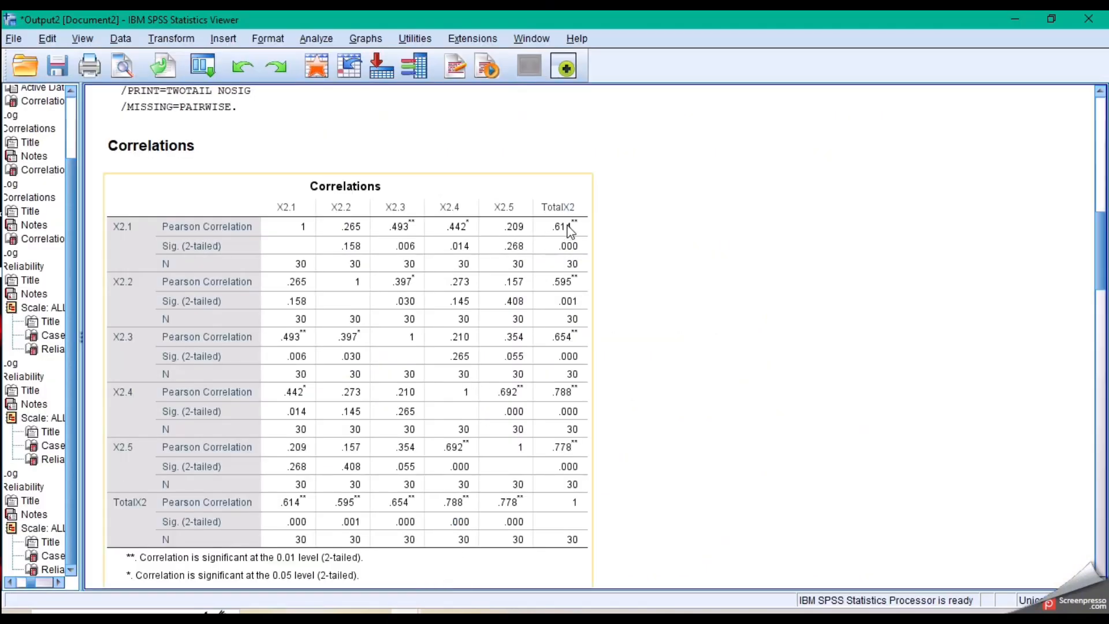
{"action": "key", "text": "alt+Tab"}
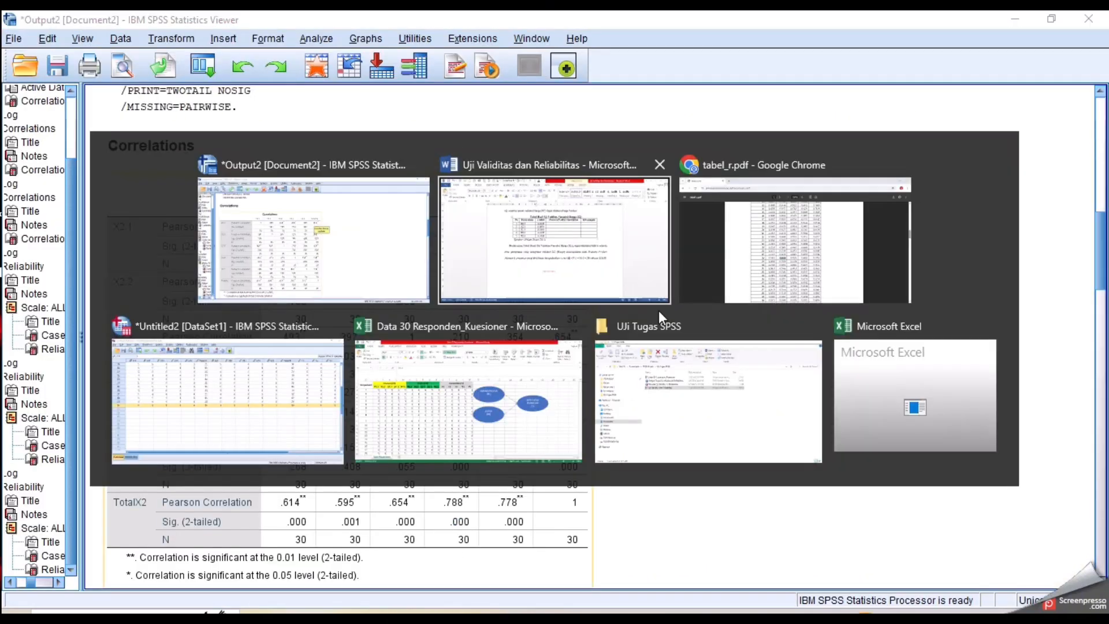
{"action": "left_click", "coordinate": [603, 225]}
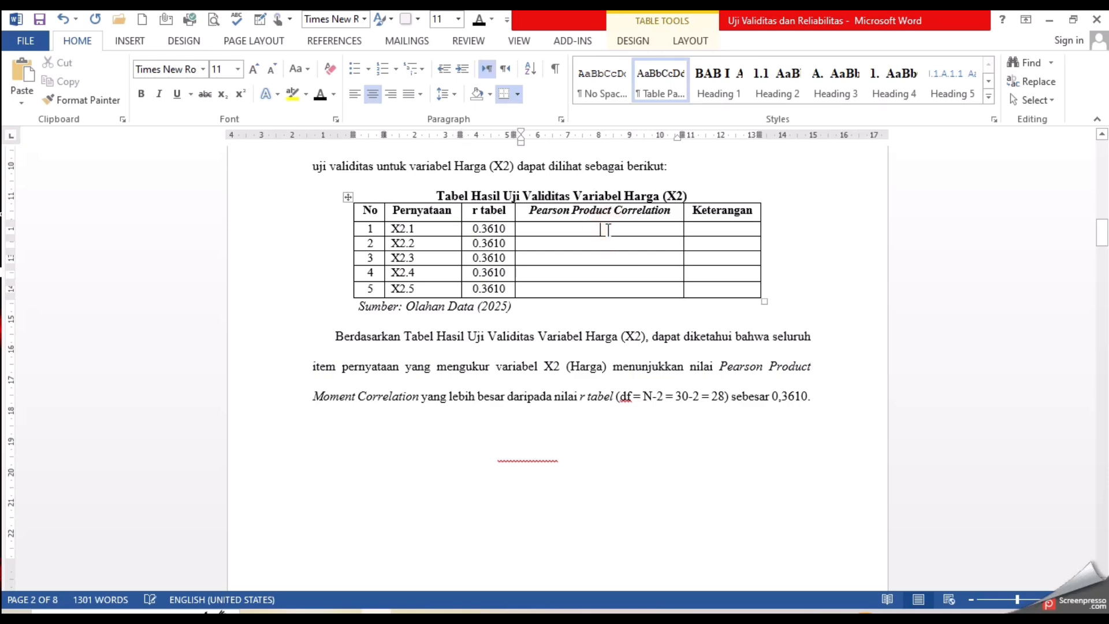
{"action": "type", "text": "0.614"}
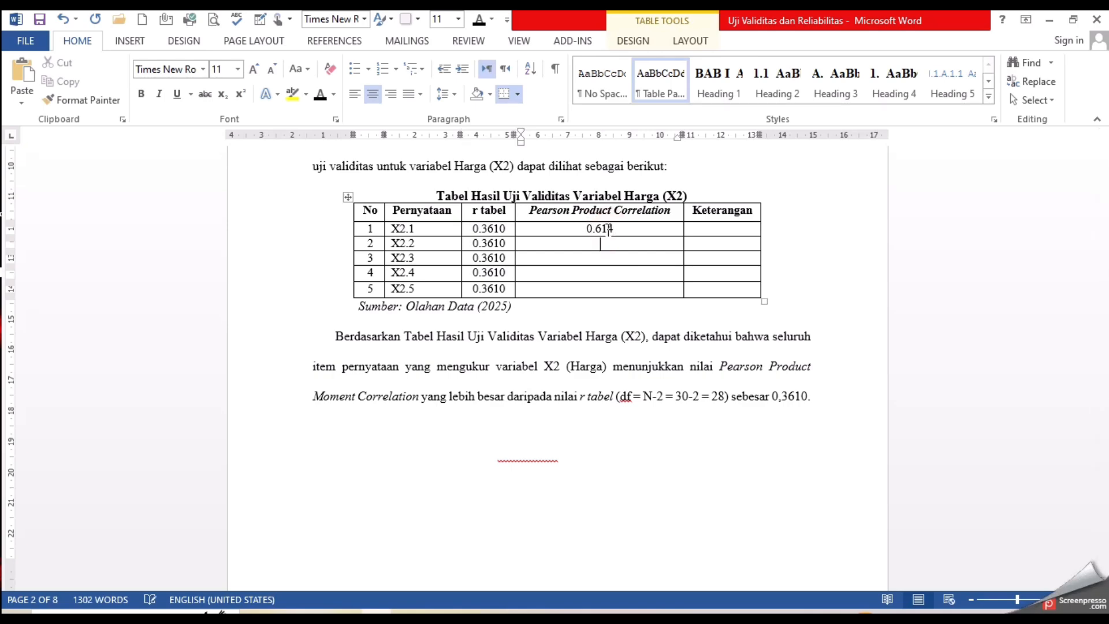
{"action": "key", "text": "alt+Tab"}
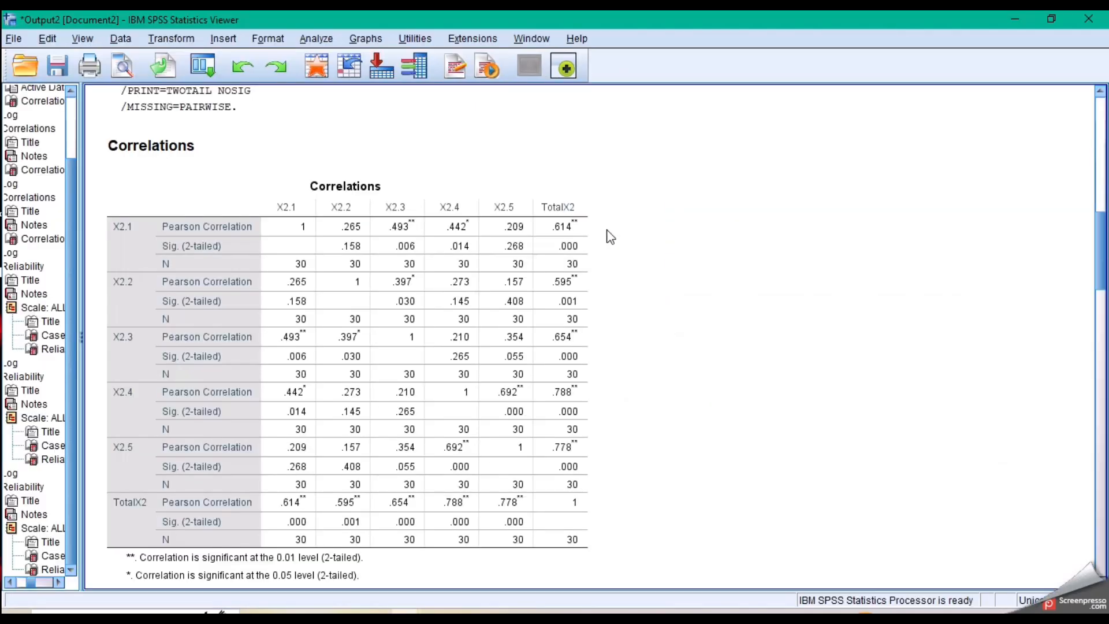
{"action": "key", "text": "alt+Tab"}
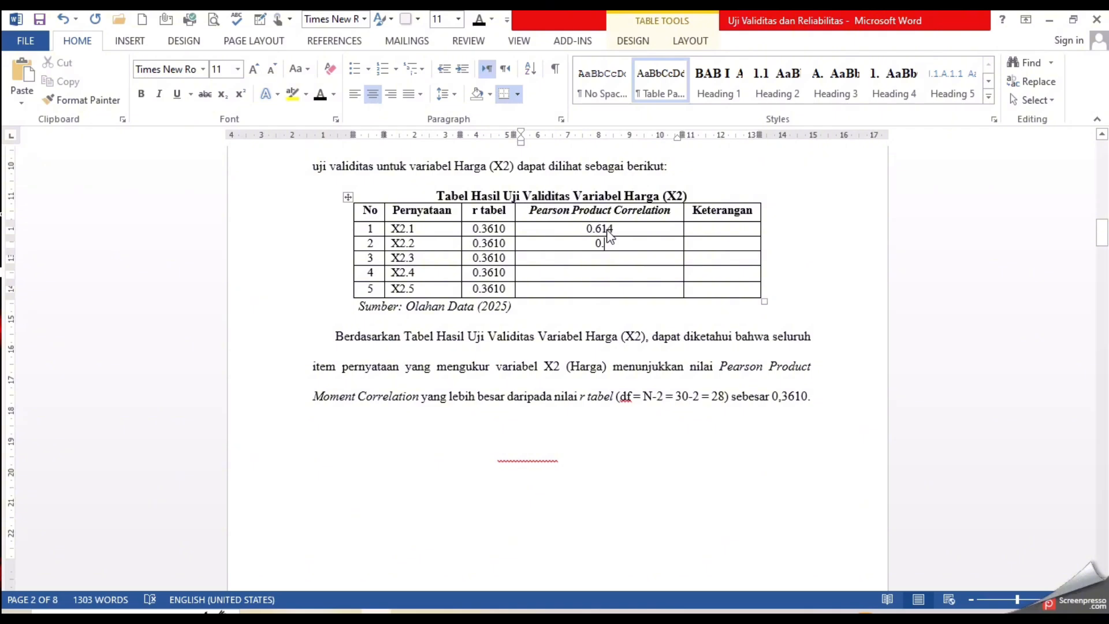
{"action": "type", "text": "595"}
{"action": "key", "text": "Down"}
Step: Transfer the remaining TotalX2 correlations from SPSS into the Word table: 0.654 for X2.3, 0.788 for X2.4 and 0.778 for X2.5
{"action": "type", "text": "0."}
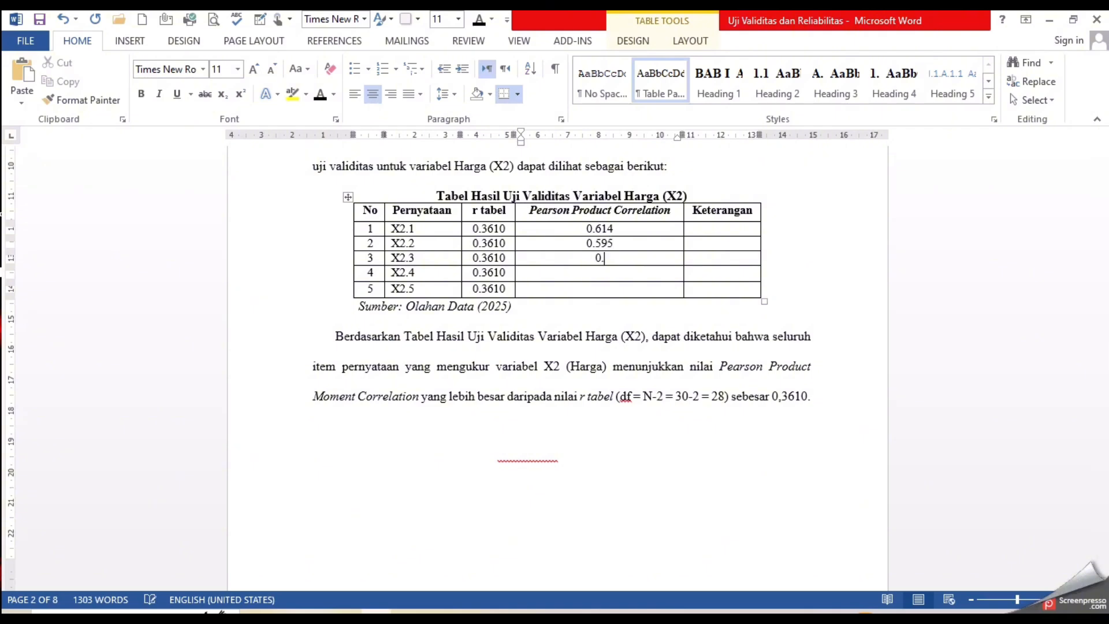
{"action": "key", "text": "alt+Tab"}
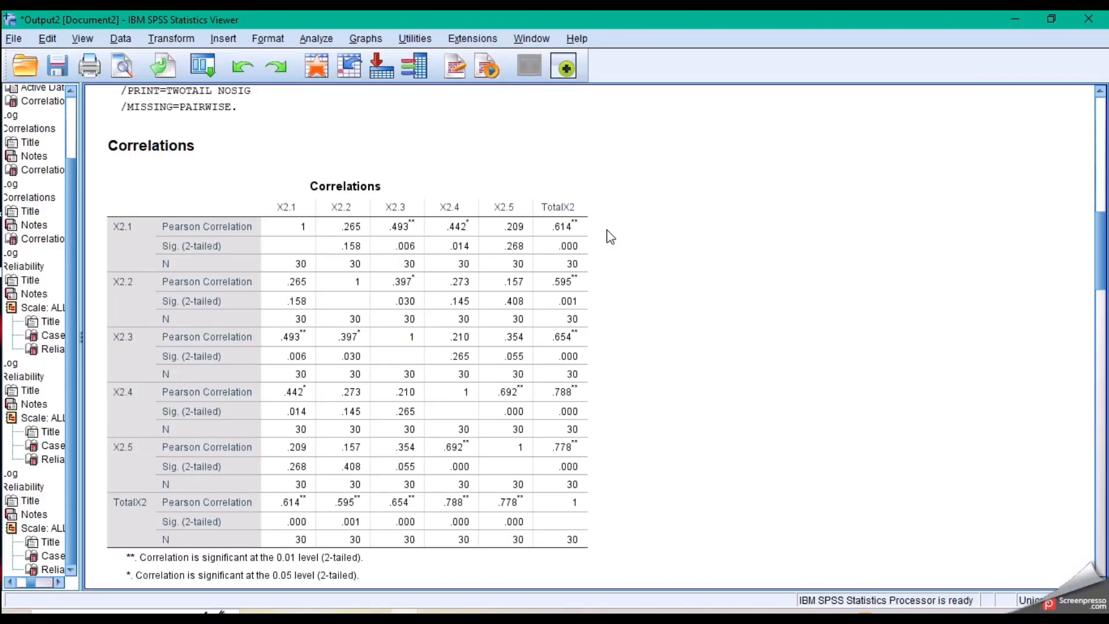
{"action": "key", "text": "alt+Tab"}
{"action": "type", "text": "654"}
{"action": "key", "text": "Down"}
{"action": "type", "text": "0"}
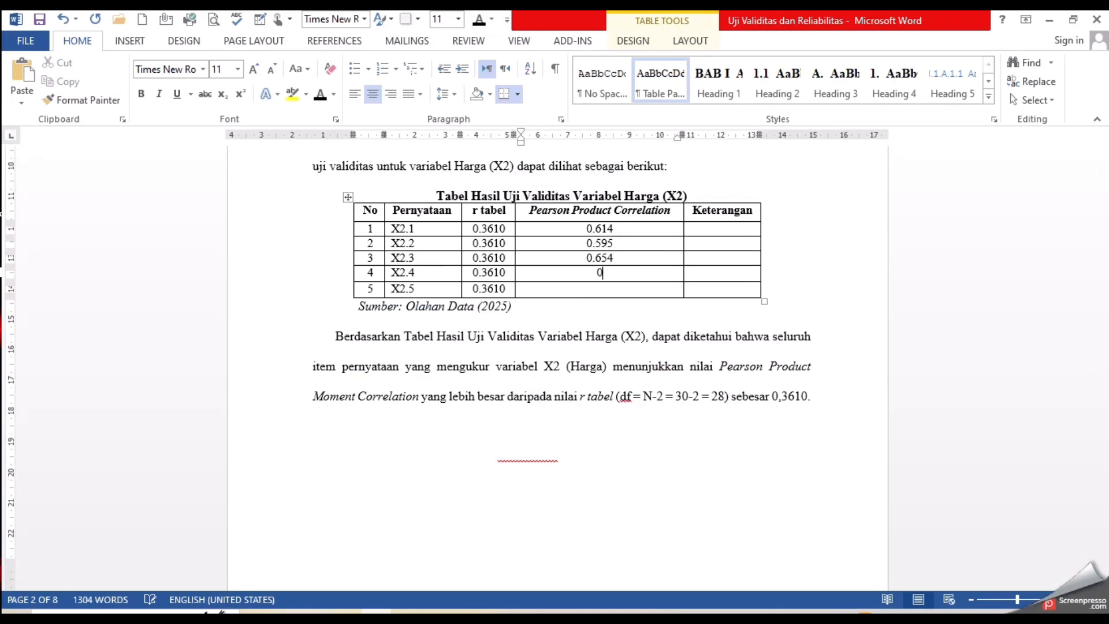
{"action": "key", "text": "alt+Tab"}
{"action": "key", "text": "alt+Tab"}
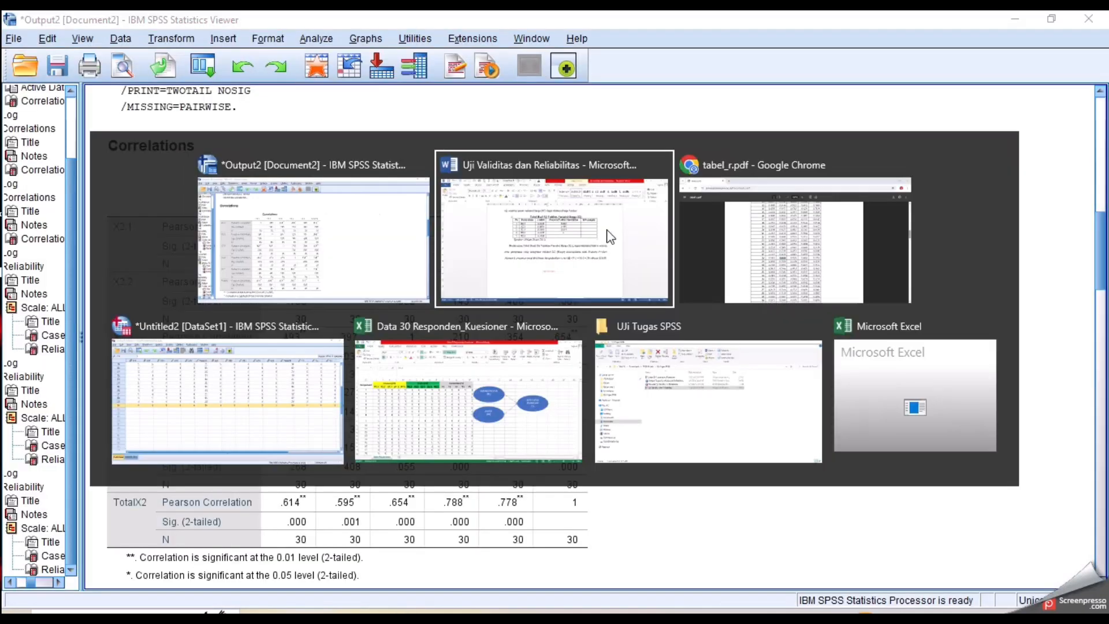
{"action": "type", "text": ".788"}
{"action": "type", "text": "0."}
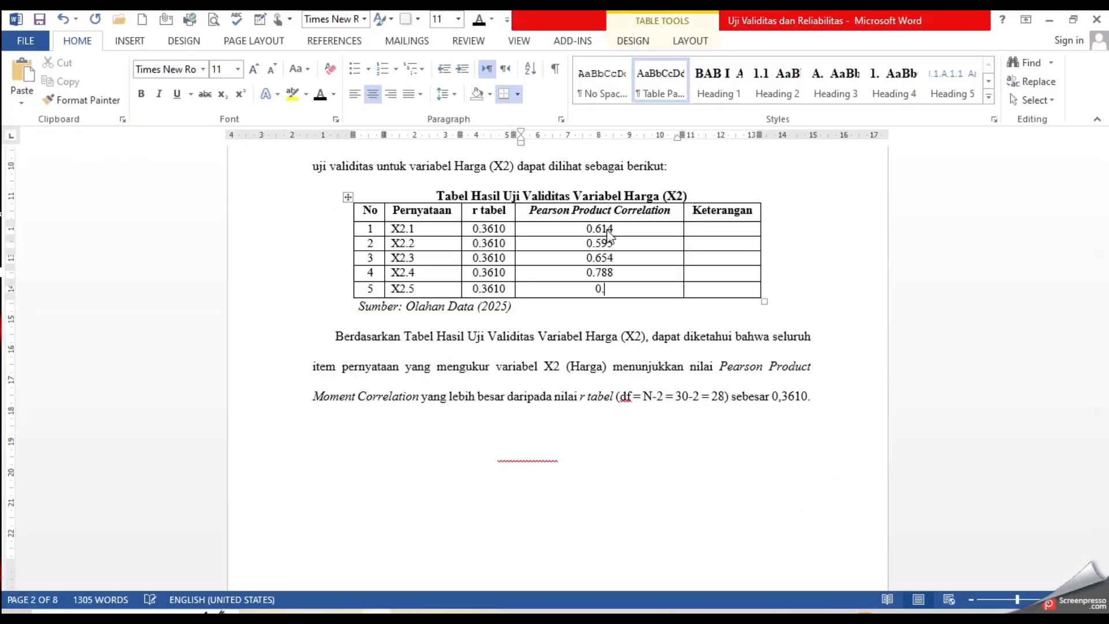
{"action": "key", "text": "alt+Tab"}
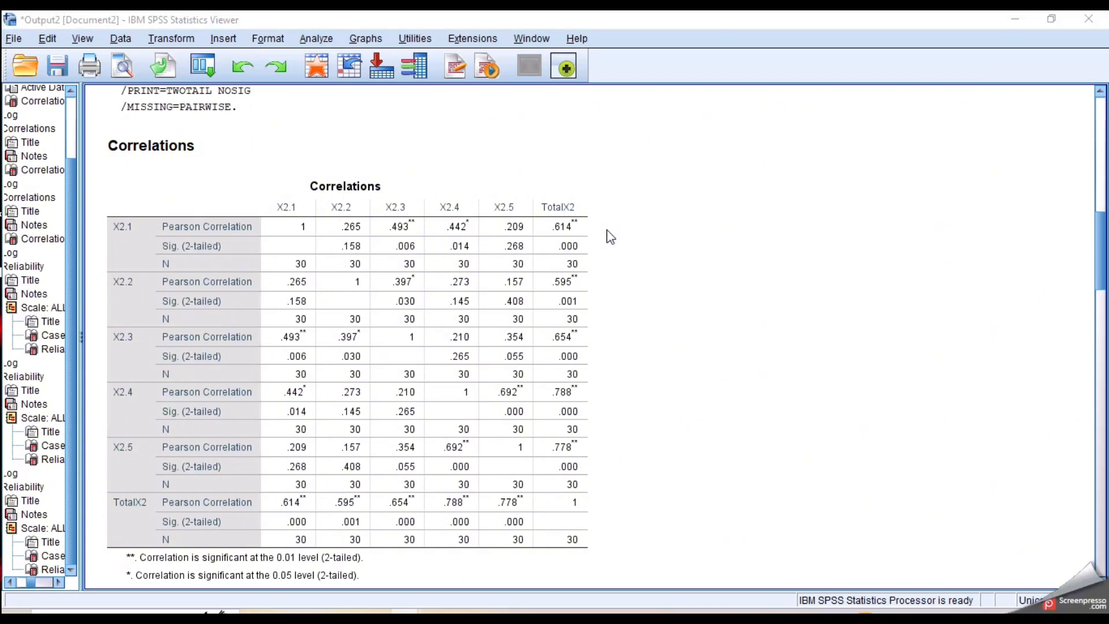
{"action": "key", "text": "alt+Tab"}
{"action": "type", "text": "778"}
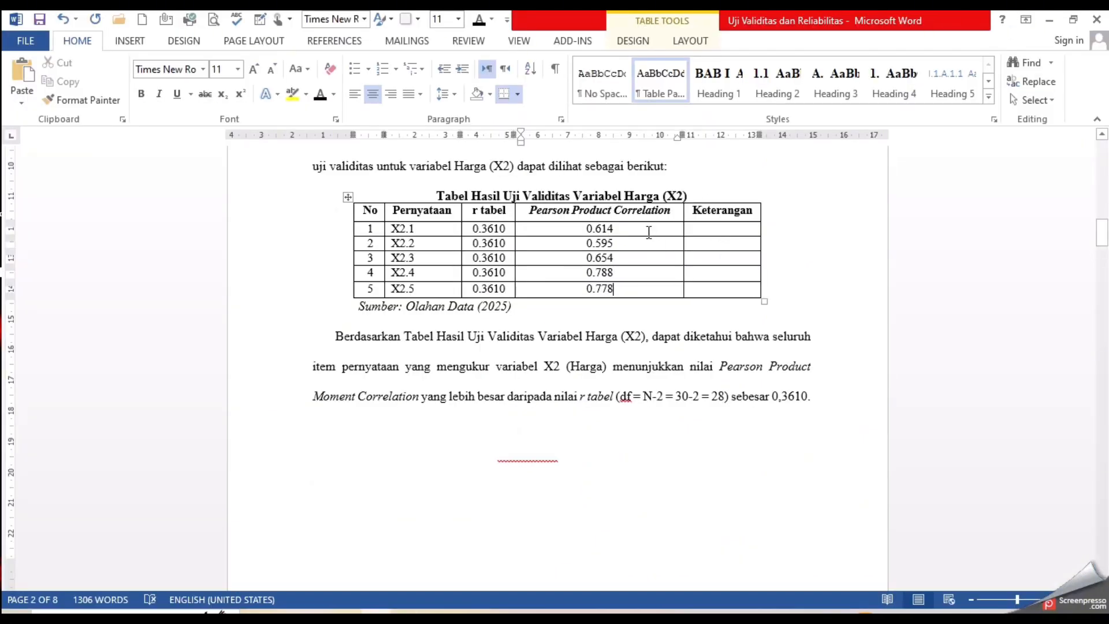
Step: Compare the X2 Pearson correlations with r tabel and enter "Valid" as the Keterangan for X2.1 through X2.5
{"action": "left_click_drag", "start_coordinate": [649, 232], "coordinate": [645, 290]}
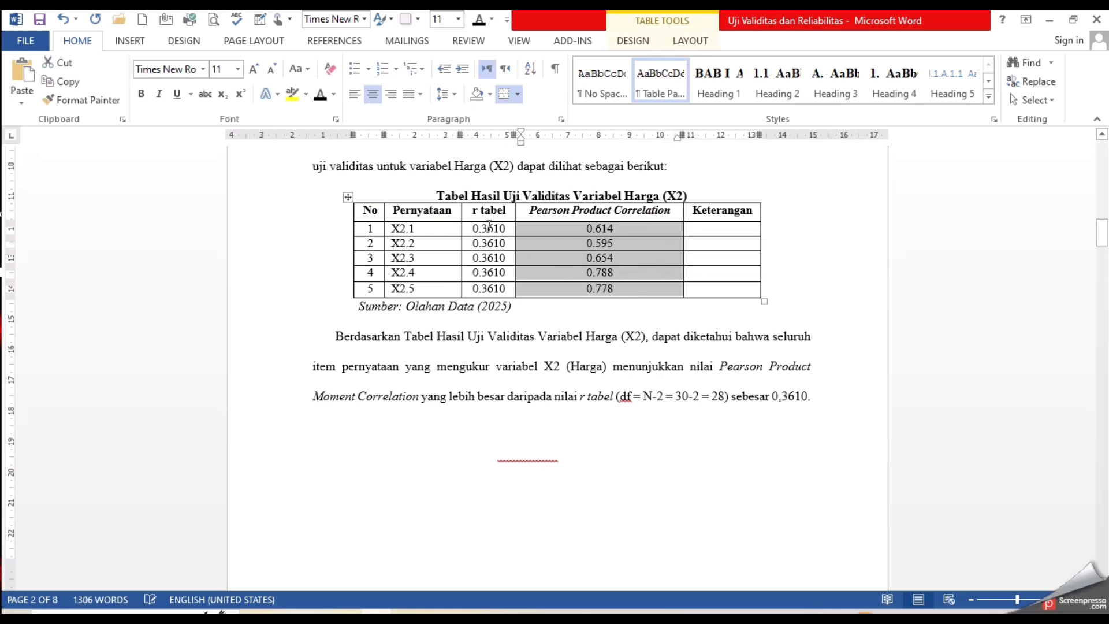
{"action": "left_click", "coordinate": [739, 227]}
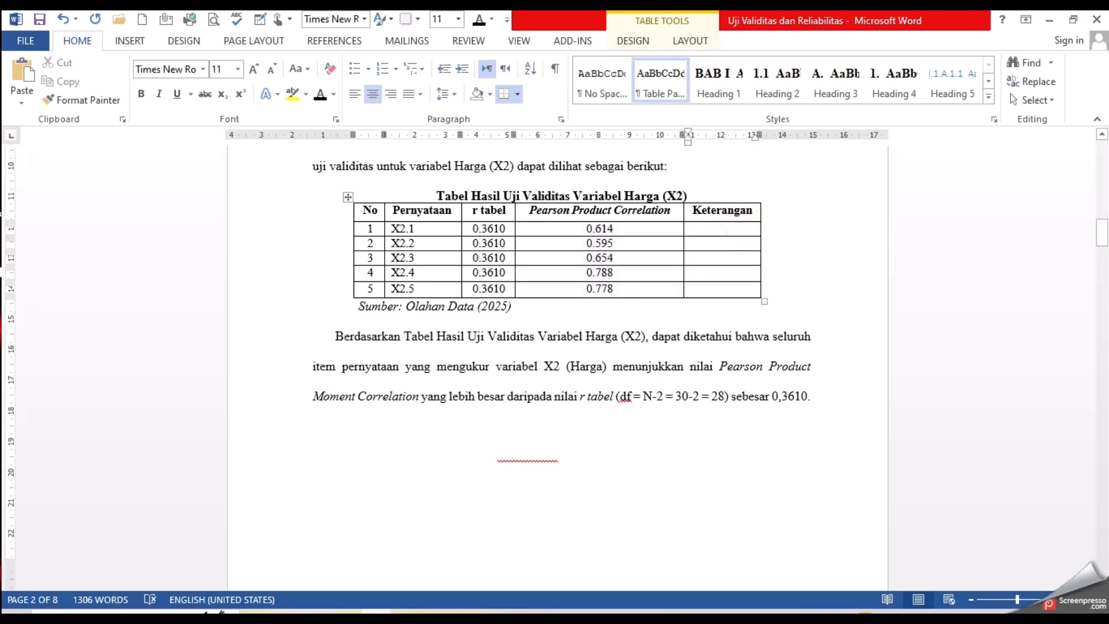
{"action": "type", "text": "Valid"}
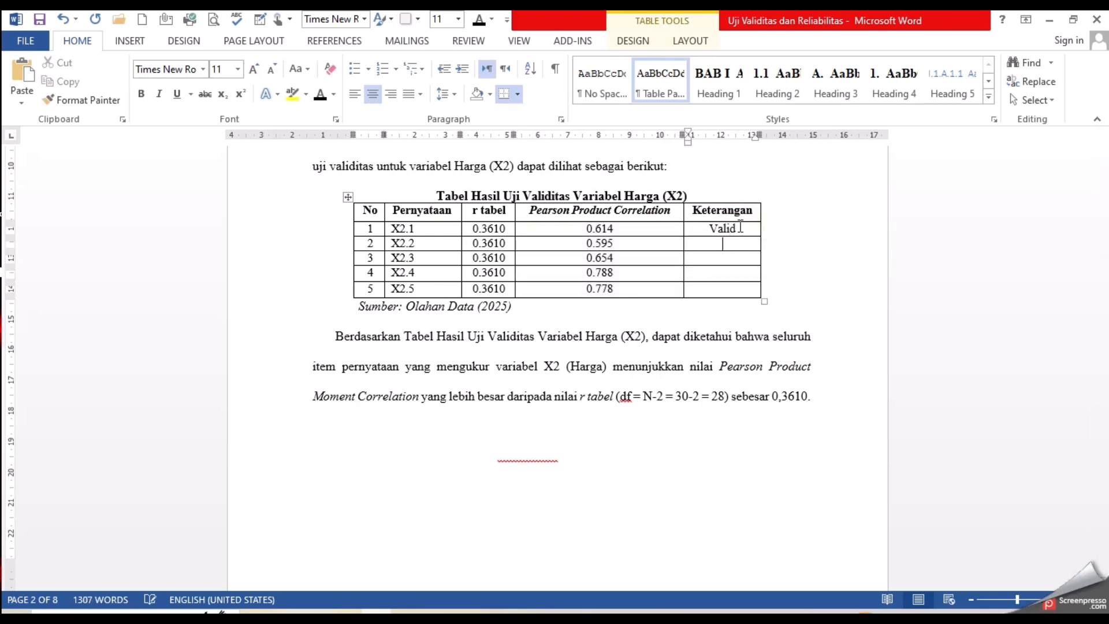
{"action": "type", "text": "Valid"}
{"action": "key", "text": "Down"}
{"action": "type", "text": "Valid"}
{"action": "key", "text": "BackSpace"}
{"action": "key", "text": "BackSpace"}
{"action": "type", "text": "idValid"}
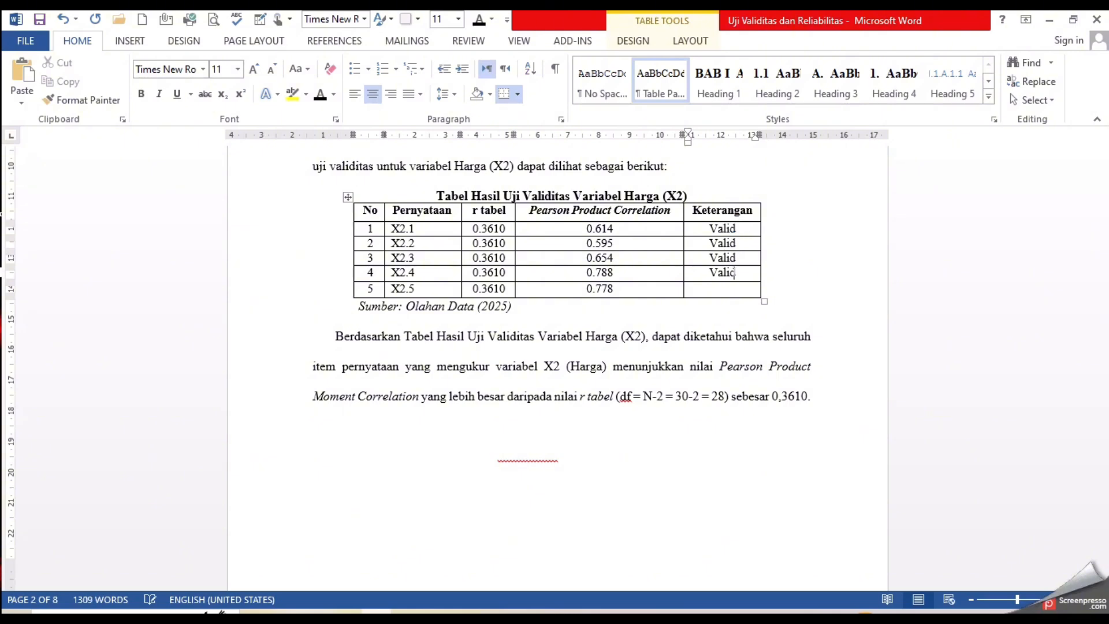
{"action": "type", "text": "Valid"}
Step: Recolour the hidden white text following "sebesar 0,3610." in the X2 (Harga) conclusion to black
{"action": "scroll", "coordinate": [574, 288], "scroll_direction": "down", "scroll_amount": 1}
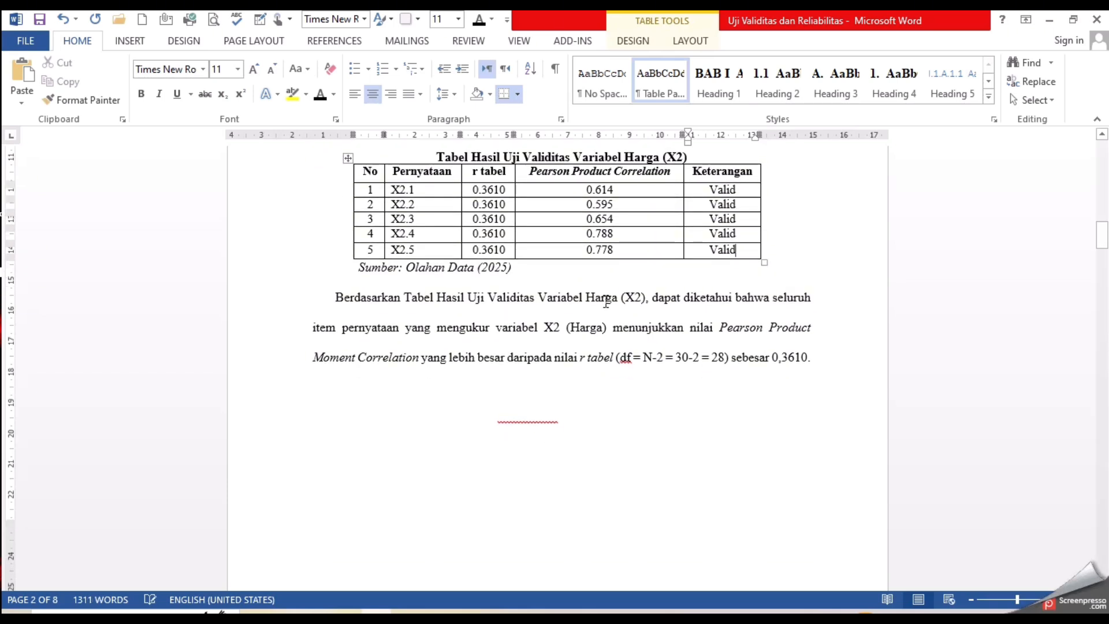
{"action": "scroll", "coordinate": [428, 396], "scroll_direction": "down", "scroll_amount": 1}
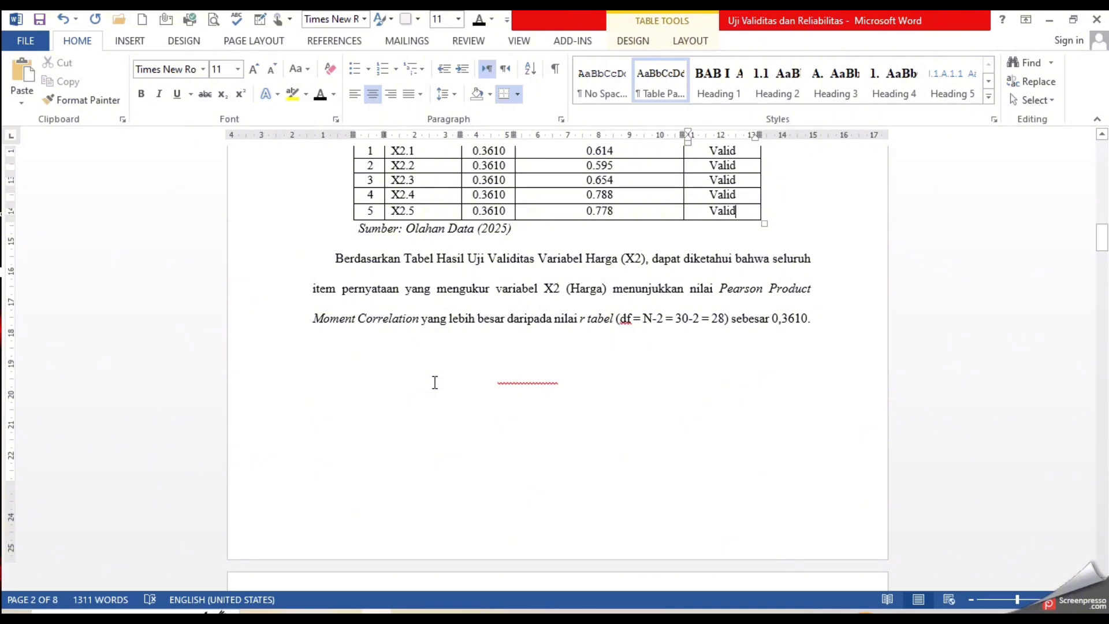
{"action": "scroll", "coordinate": [435, 382], "scroll_direction": "down", "scroll_amount": 1}
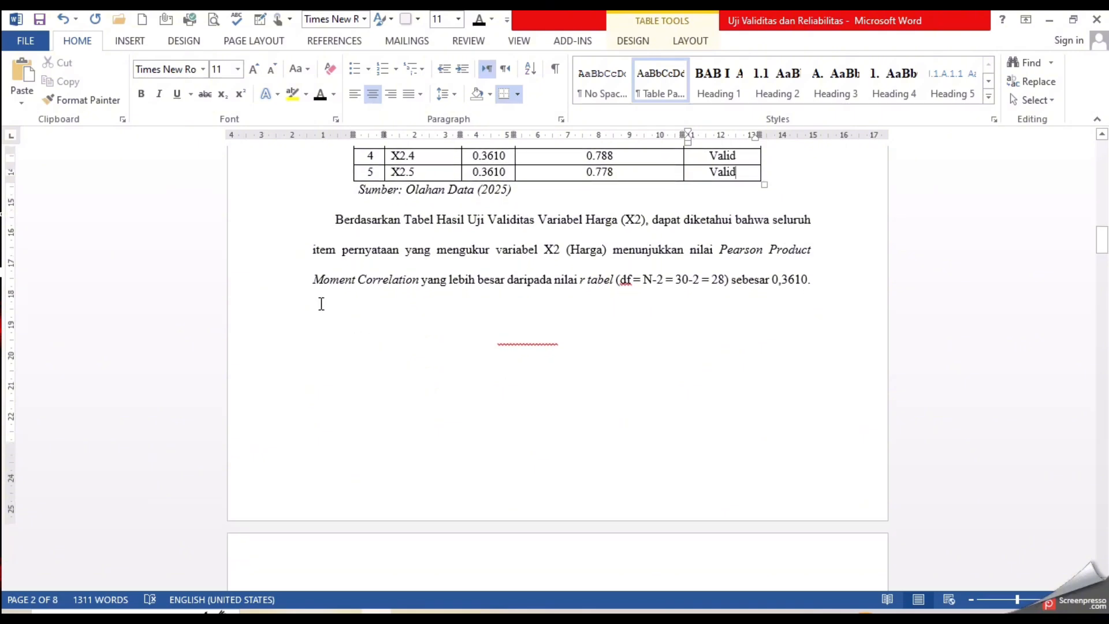
{"action": "left_click_drag", "start_coordinate": [315, 300], "coordinate": [977, 411]}
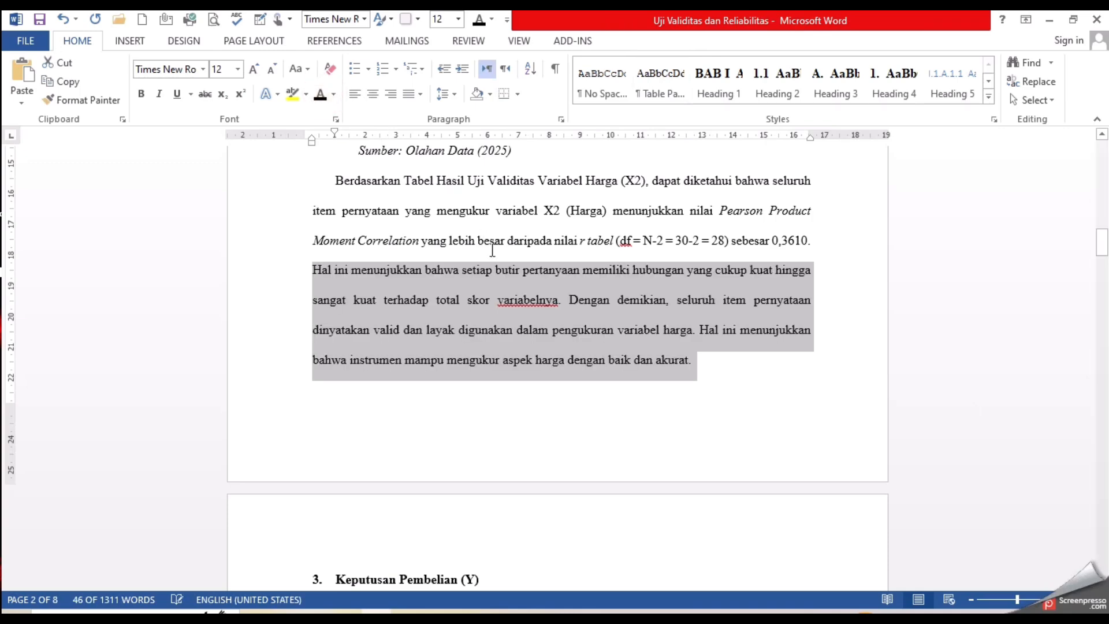
Step: Enter 0.3610 as the r tabel value for Y.1 through Y.5 in the Keputusan Pembelian (Y) validity table
{"action": "left_click", "coordinate": [491, 249]}
{"action": "scroll", "coordinate": [492, 250], "scroll_direction": "down", "scroll_amount": 1}
{"action": "scroll", "coordinate": [492, 250], "scroll_direction": "down", "scroll_amount": 5}
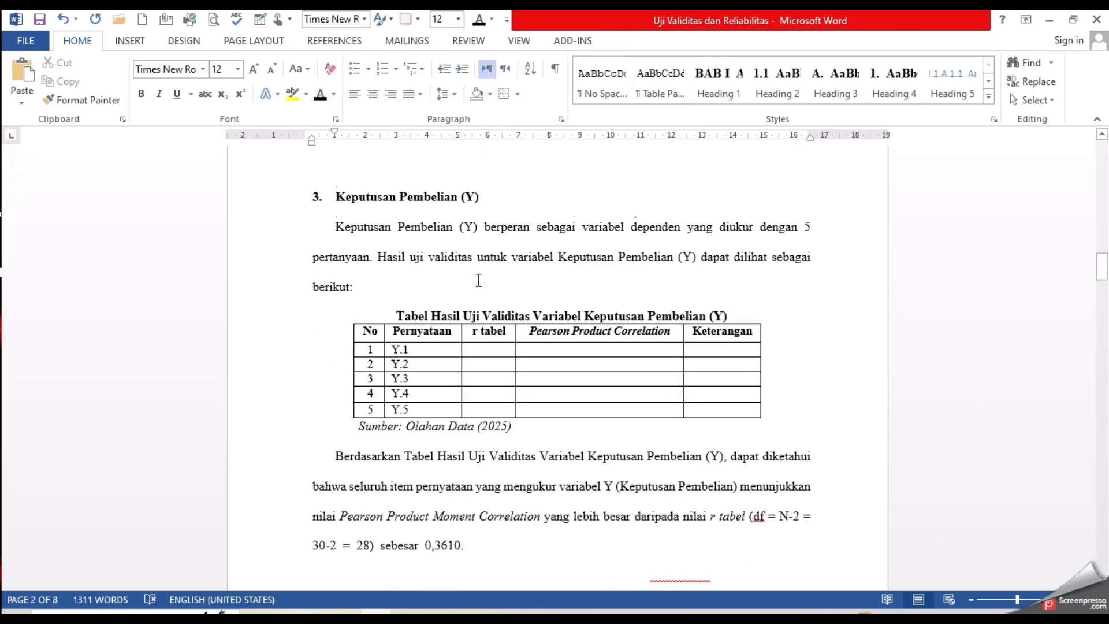
{"action": "left_click", "coordinate": [483, 342]}
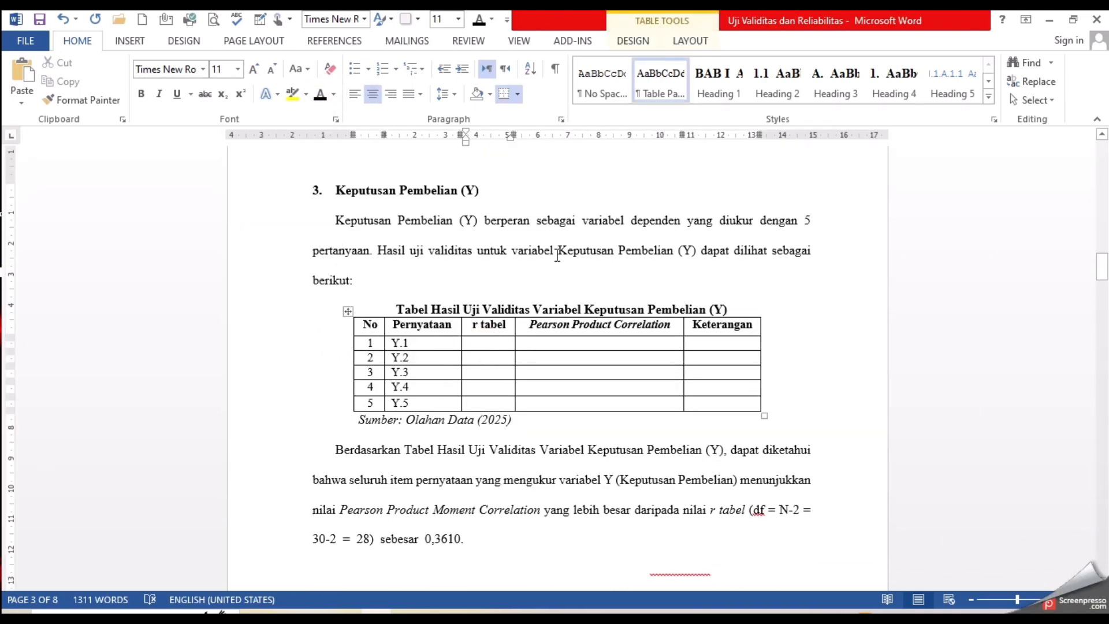
{"action": "type", "text": "0.3610"}
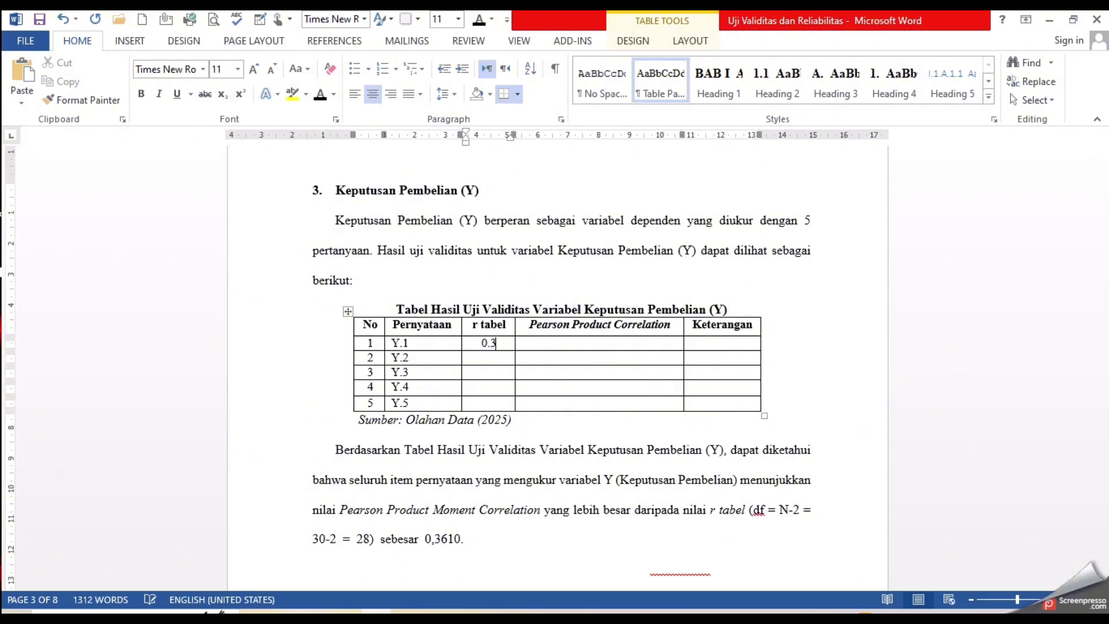
{"action": "left_click", "coordinate": [489, 358]}
{"action": "type", "text": "0.3610"}
{"action": "key", "text": "Down"}
{"action": "type", "text": "0.3610"}
{"action": "left_click", "coordinate": [489, 387]}
{"action": "type", "text": "0.36"}
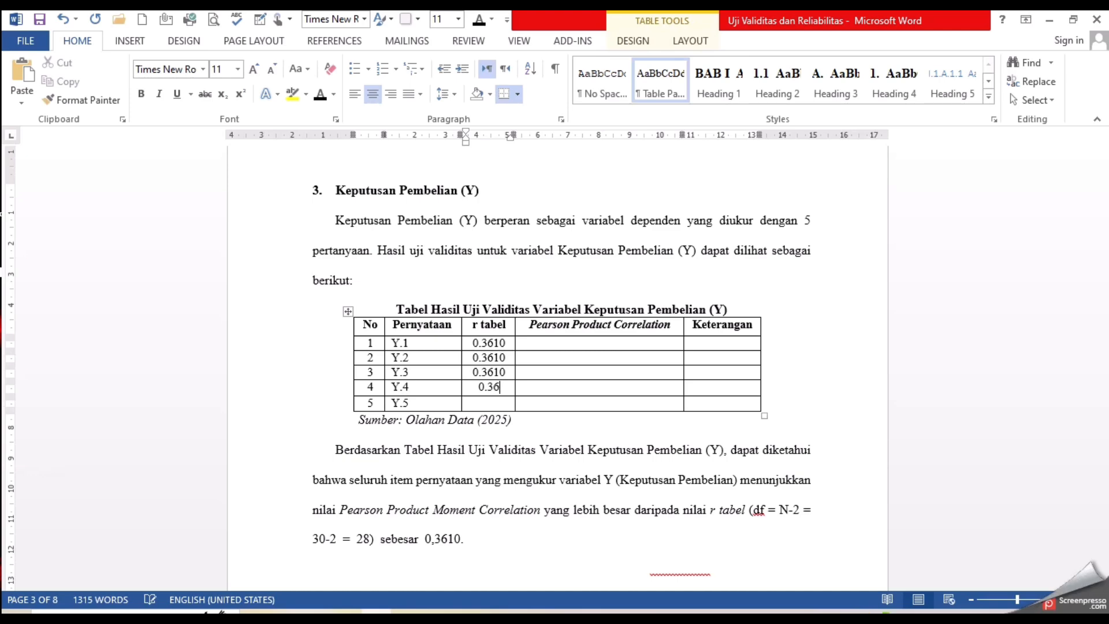
{"action": "type", "text": "10"}
{"action": "key", "text": "Down"}
{"action": "type", "text": "0.3610"}
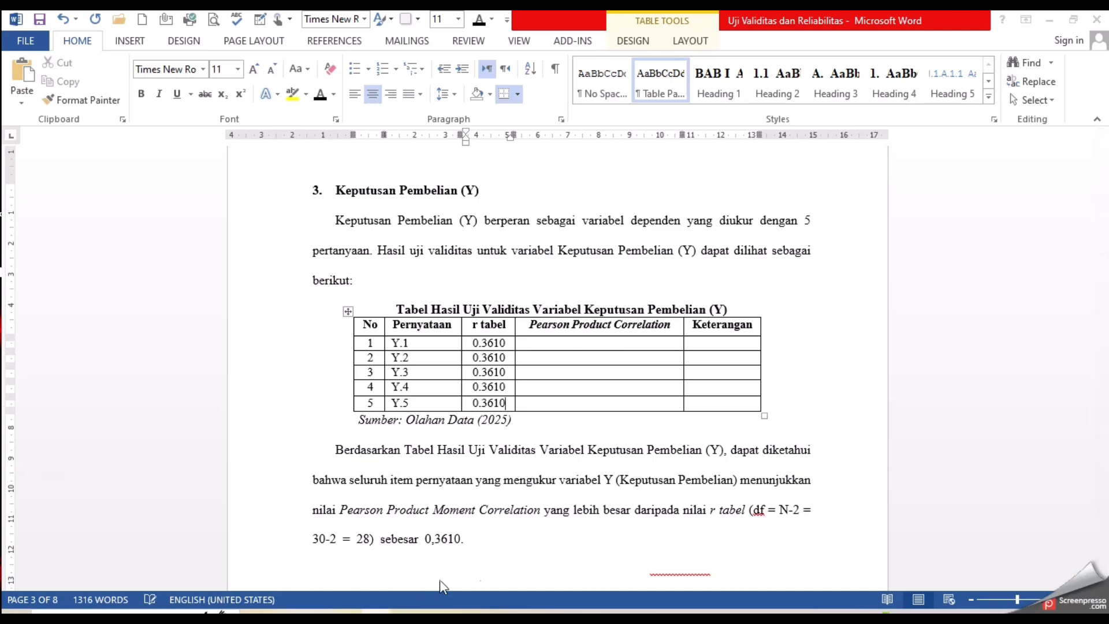
Step: Transfer the TotalY correlations from the SPSS output into the Word table's Pearson Product Correlation column: 0.666 for Y.1 and 0.376 for Y.2
{"action": "key", "text": "alt+Tab"}
{"action": "scroll", "coordinate": [570, 328], "scroll_direction": "down", "scroll_amount": 4}
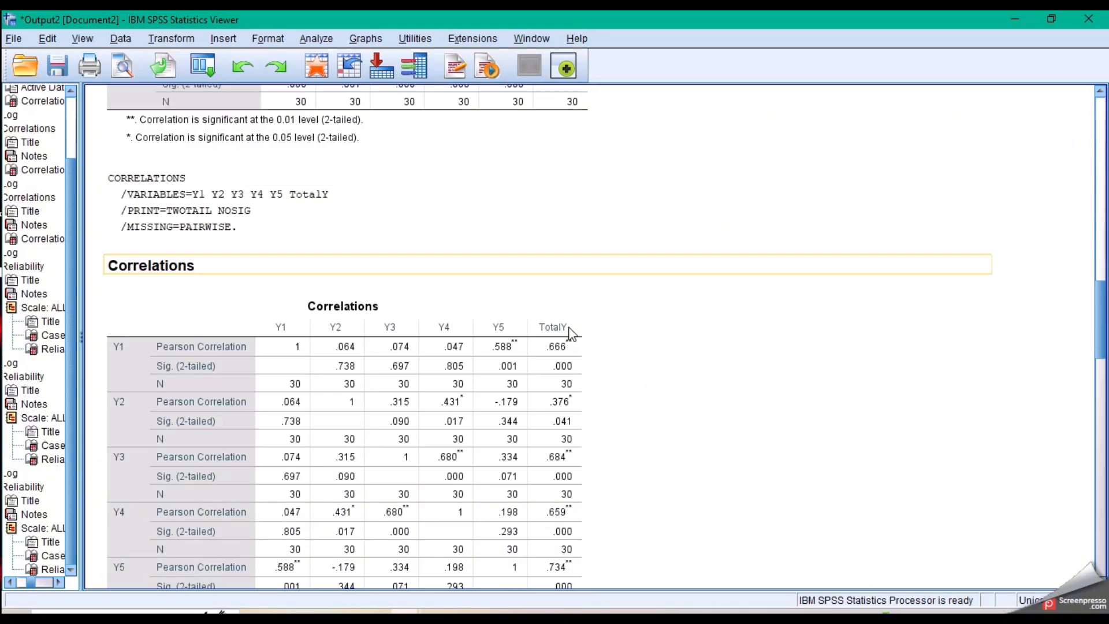
{"action": "key", "text": "alt+Tab"}
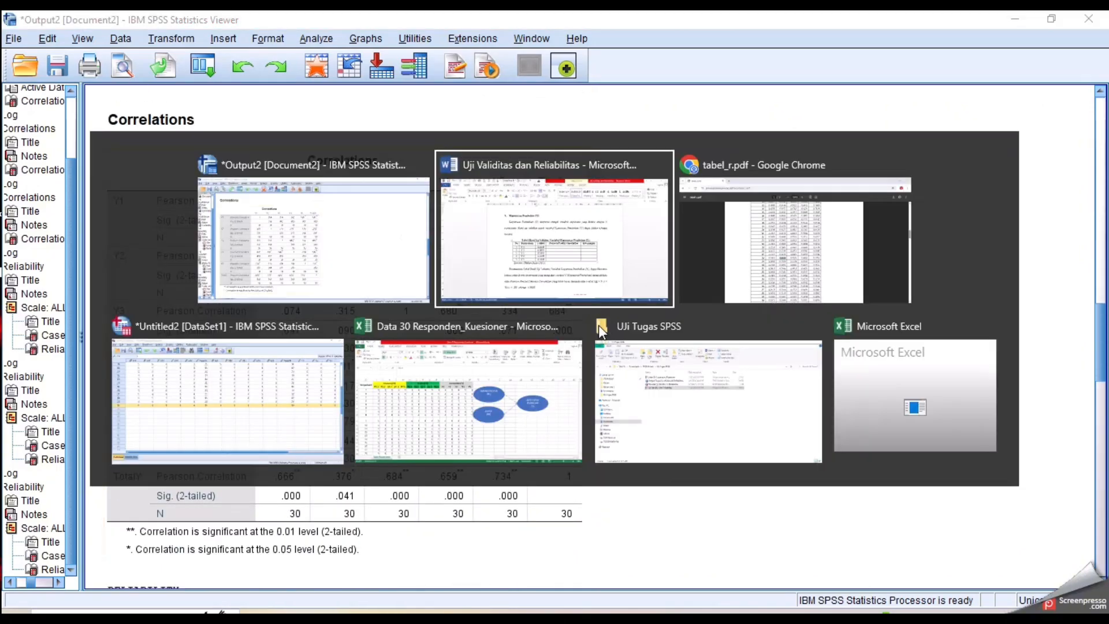
{"action": "left_click", "coordinate": [630, 341]}
{"action": "type", "text": "0.666"}
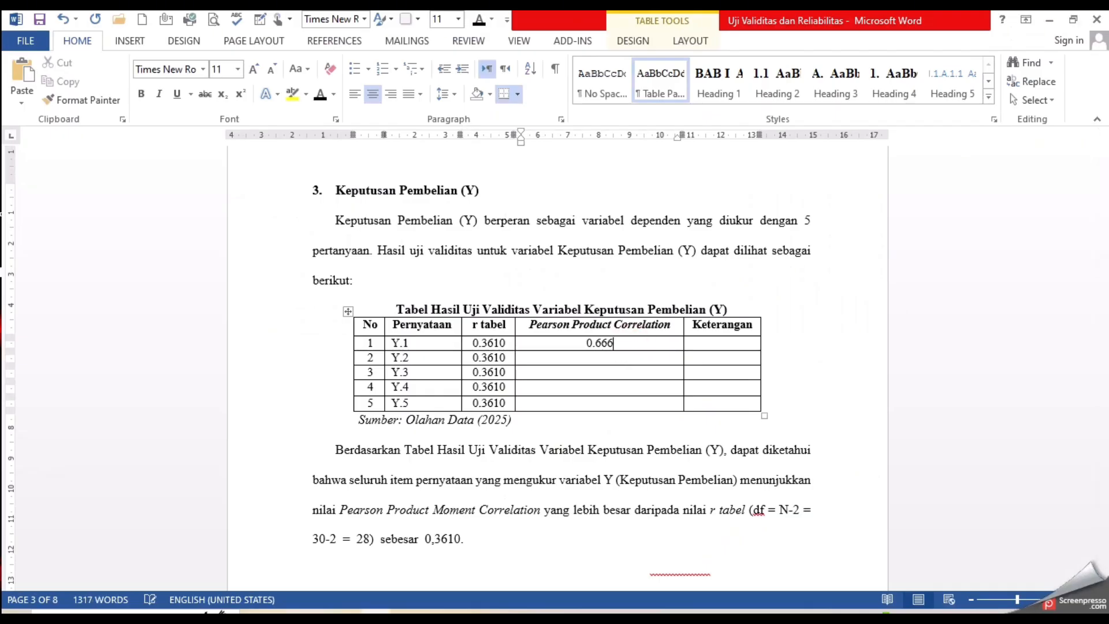
{"action": "key", "text": "Down"}
{"action": "type", "text": "0."}
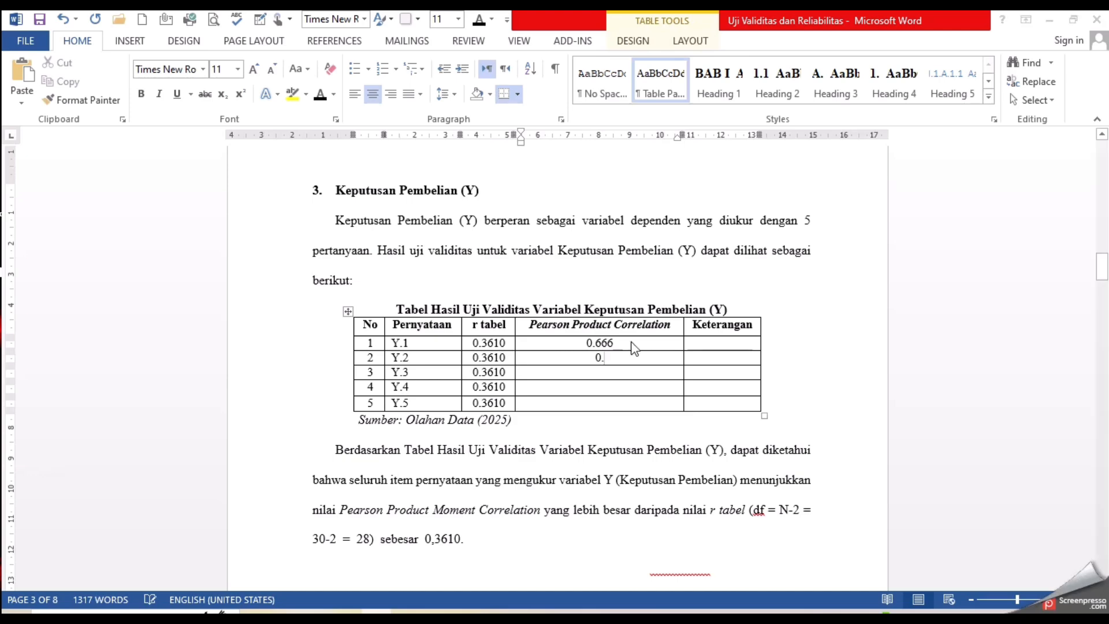
{"action": "key", "text": "alt+Tab"}
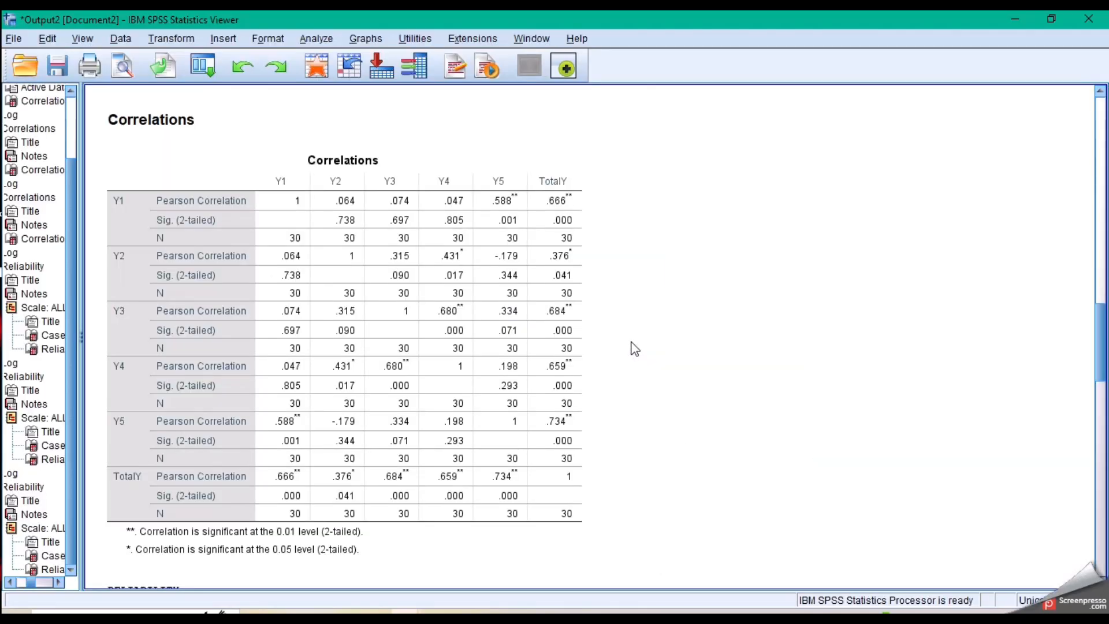
{"action": "left_click", "coordinate": [572, 272]}
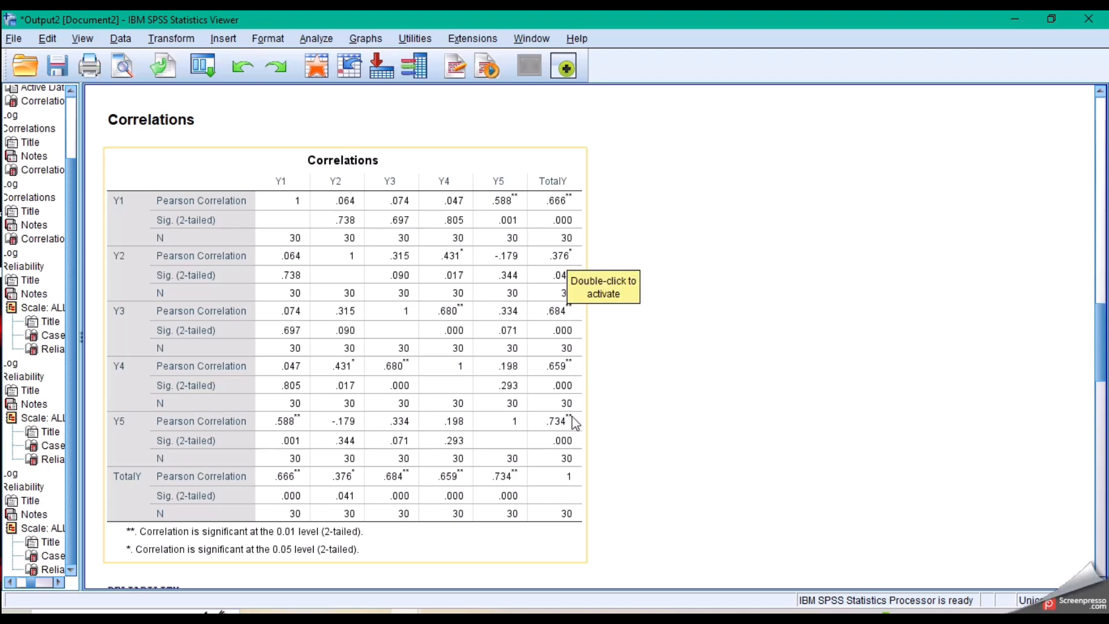
{"action": "left_click", "coordinate": [683, 265]}
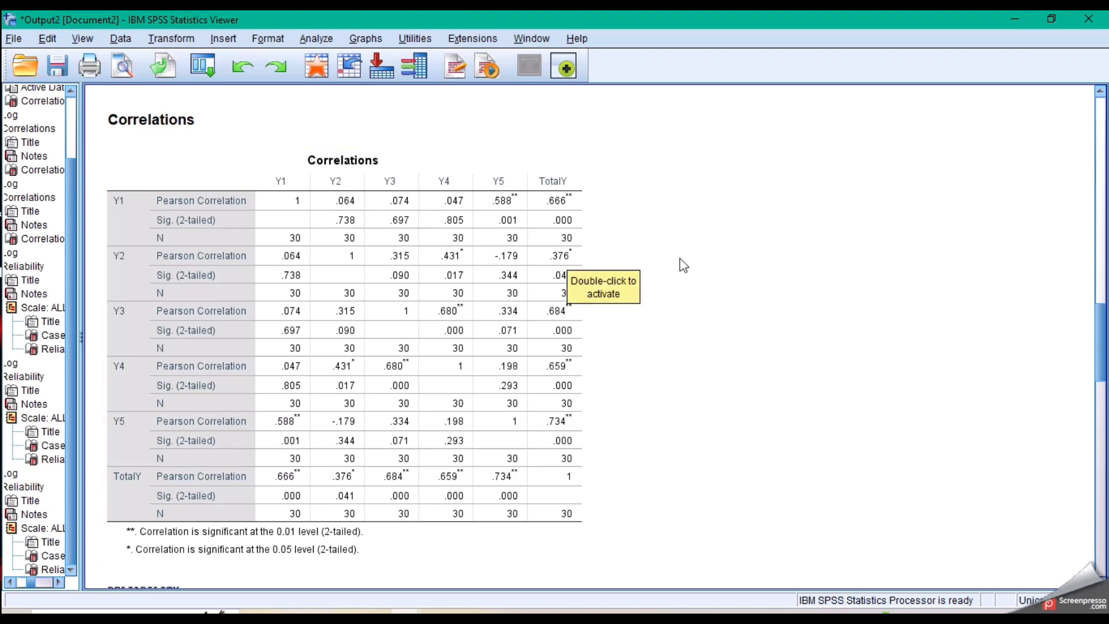
{"action": "key", "text": "alt+Tab"}
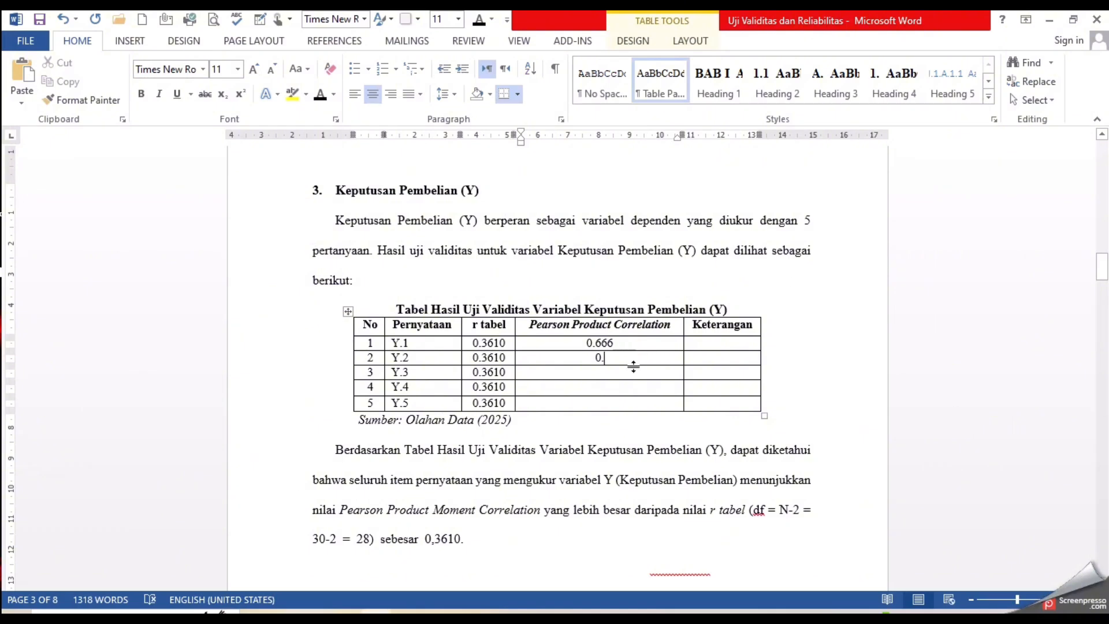
{"action": "type", "text": "376"}
Step: Transfer the remaining TotalY correlations from SPSS into the Word table: 0.684 for Y.3, 0.659 for Y.4 and 0.734 for Y.5
{"action": "key", "text": "Down"}
{"action": "type", "text": "0."}
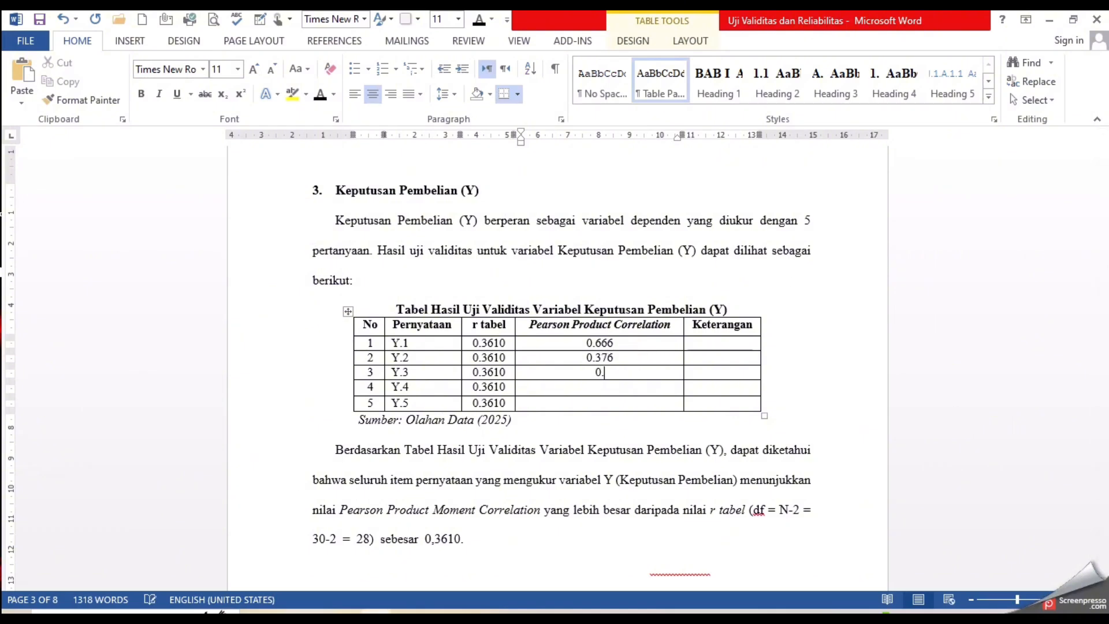
{"action": "key", "text": "alt+Tab"}
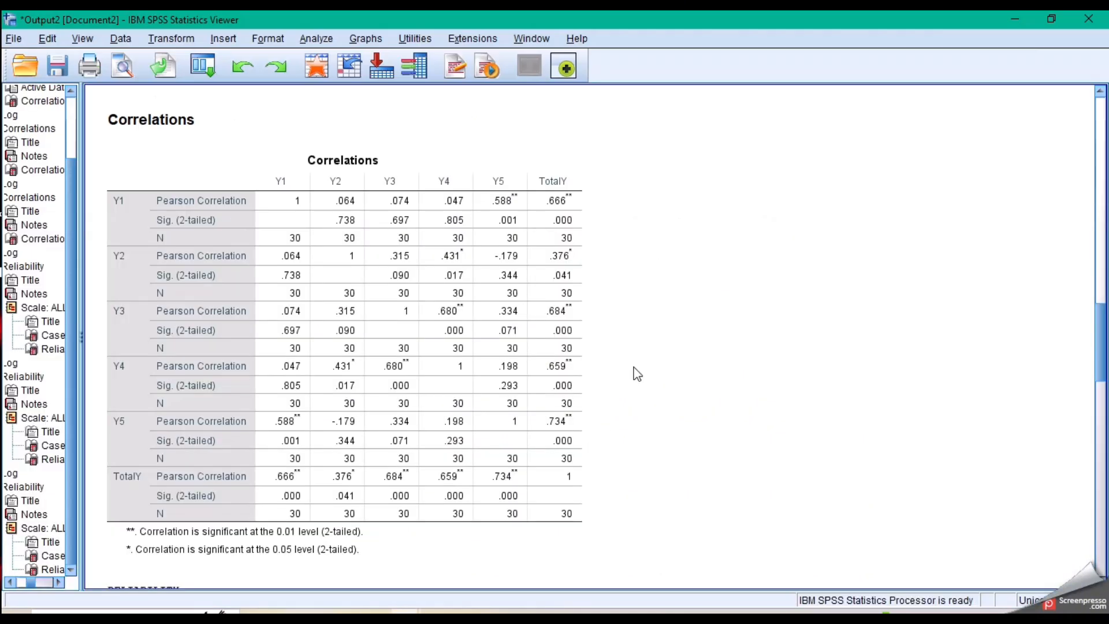
{"action": "key", "text": "alt+Tab"}
{"action": "type", "text": "684"}
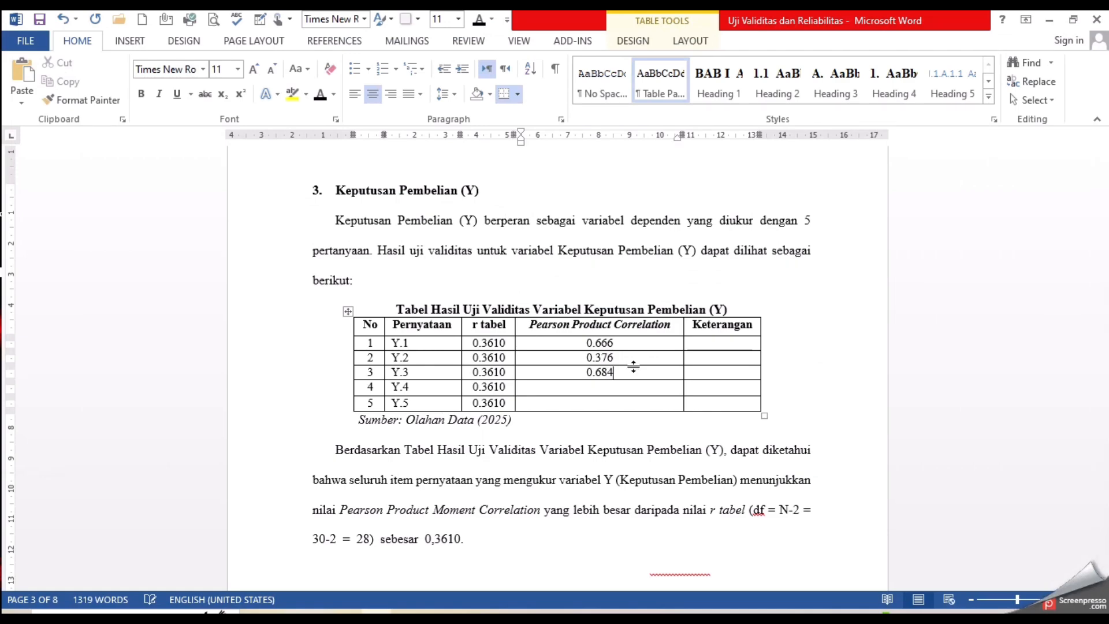
{"action": "key", "text": "Down"}
{"action": "type", "text": "0."}
{"action": "key", "text": "alt+Tab"}
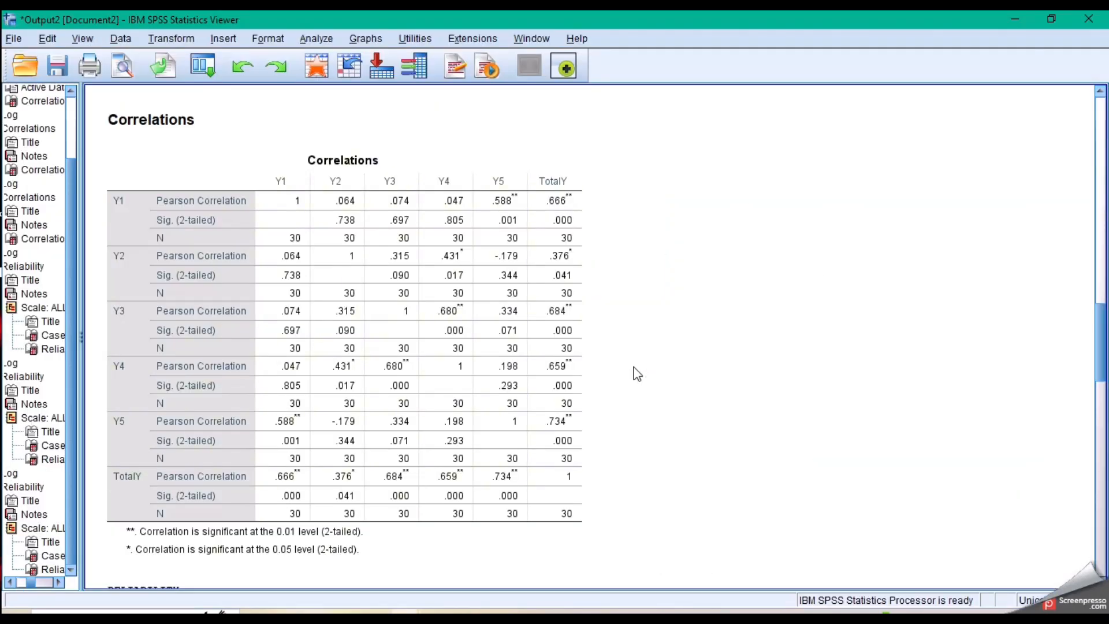
{"action": "key", "text": "alt+Tab"}
{"action": "type", "text": "659"}
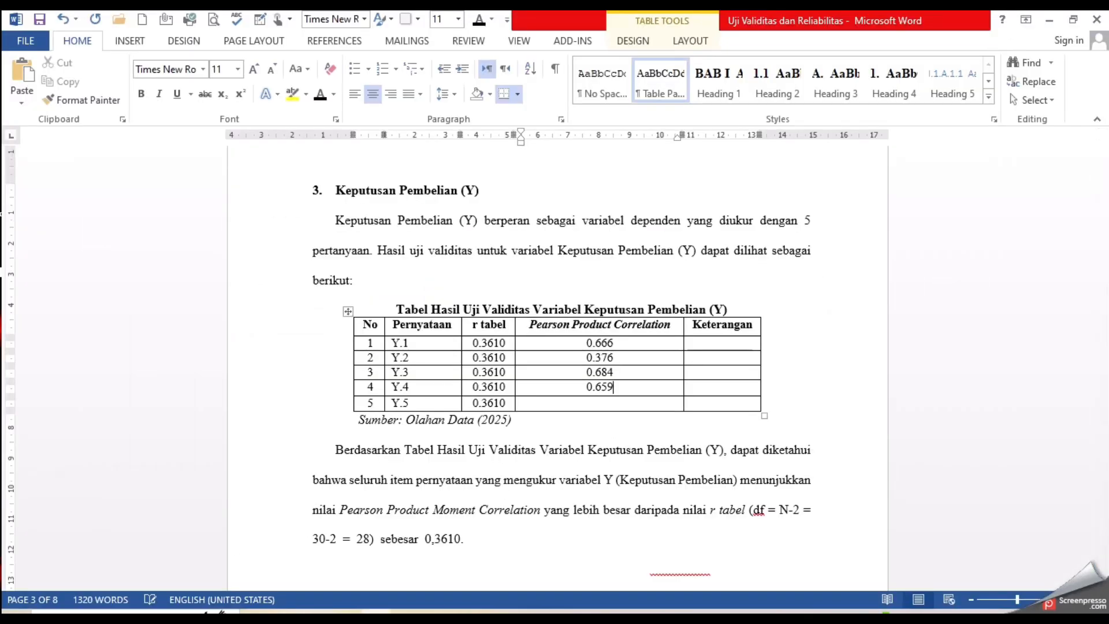
{"action": "key", "text": "Down"}
{"action": "type", "text": "0."}
{"action": "key", "text": "alt+Tab"}
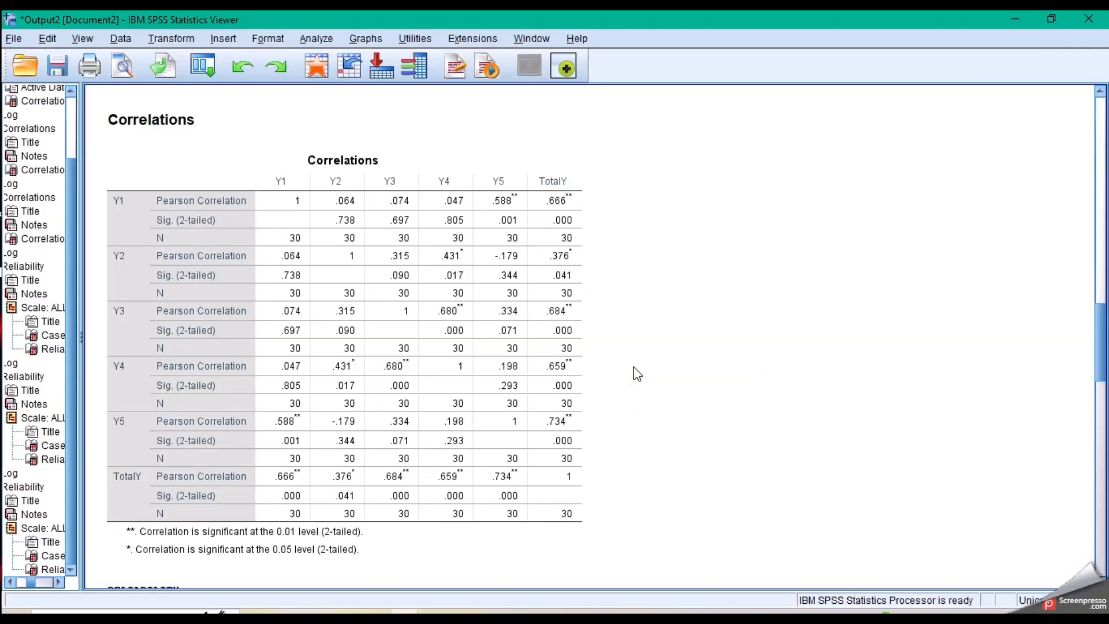
{"action": "key", "text": "alt+Tab"}
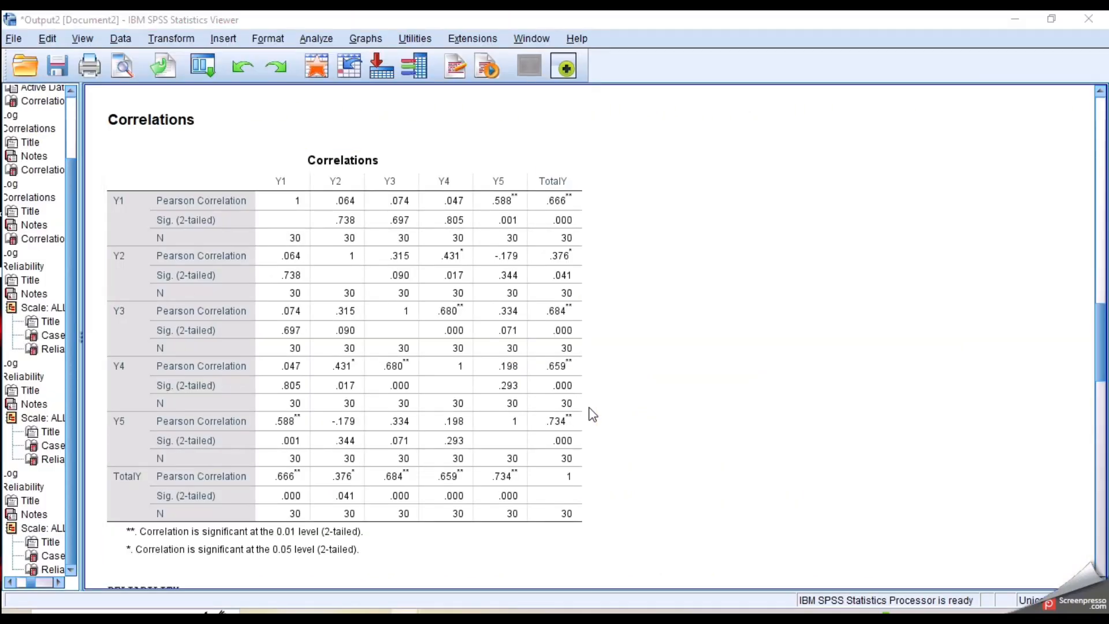
{"action": "type", "text": "734"}
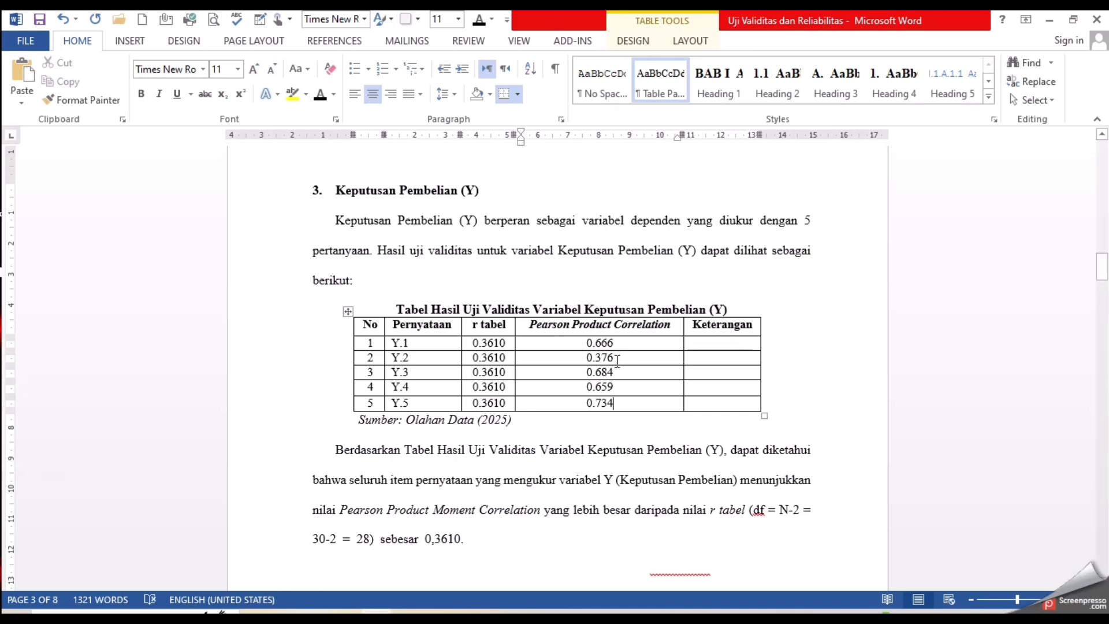
Step: Compare the Y Pearson correlations with r tabel and enter "Valid" as the Keterangan for Y.1 through Y.5
{"action": "left_click_drag", "start_coordinate": [579, 358], "coordinate": [622, 361]}
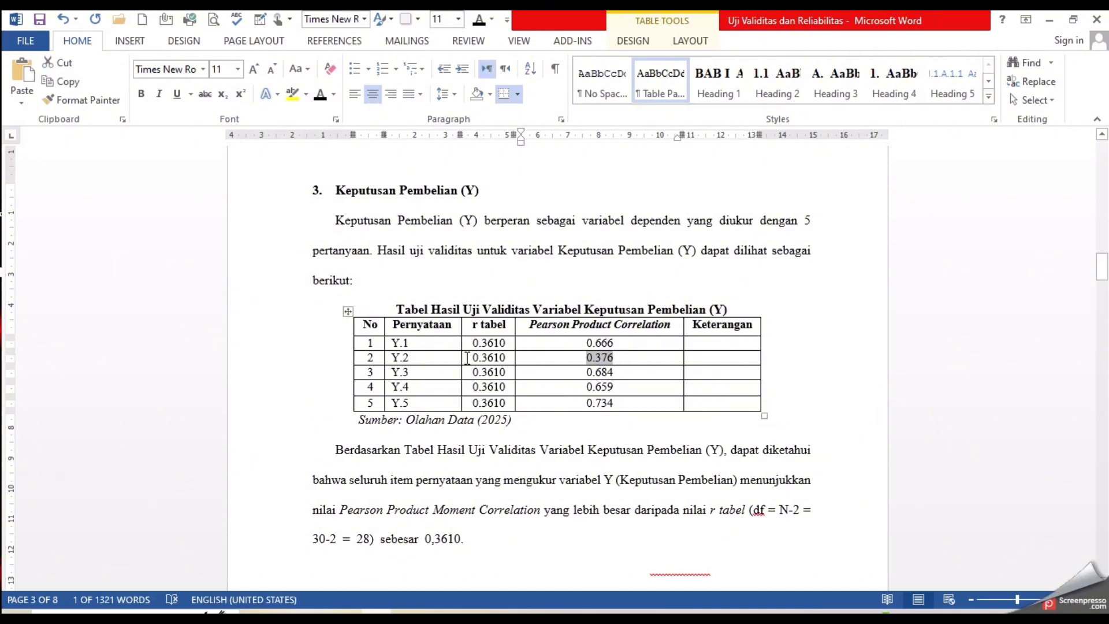
{"action": "left_click", "coordinate": [707, 343]}
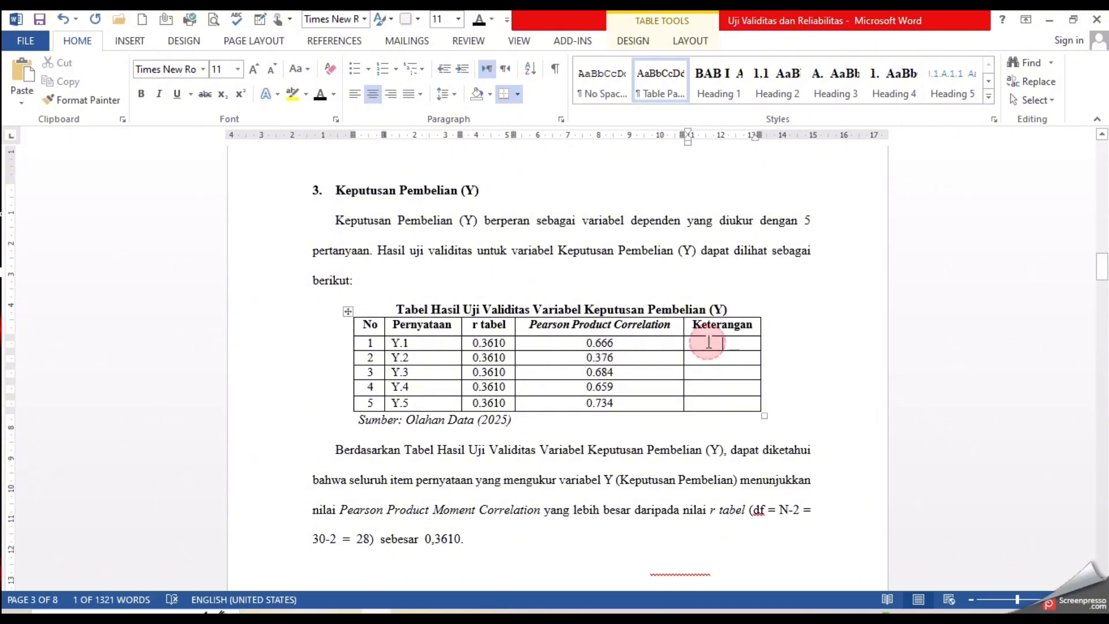
{"action": "type", "text": "Valid"}
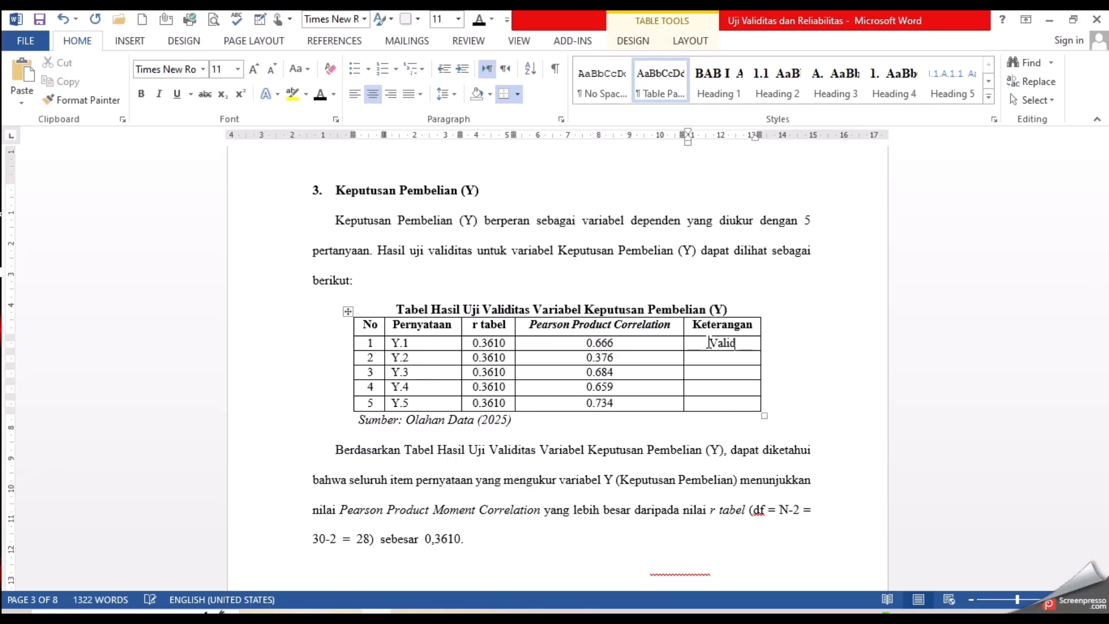
{"action": "type", "text": "ValidValuid"}
{"action": "key", "text": "Down"}
{"action": "type", "text": "Valui"}
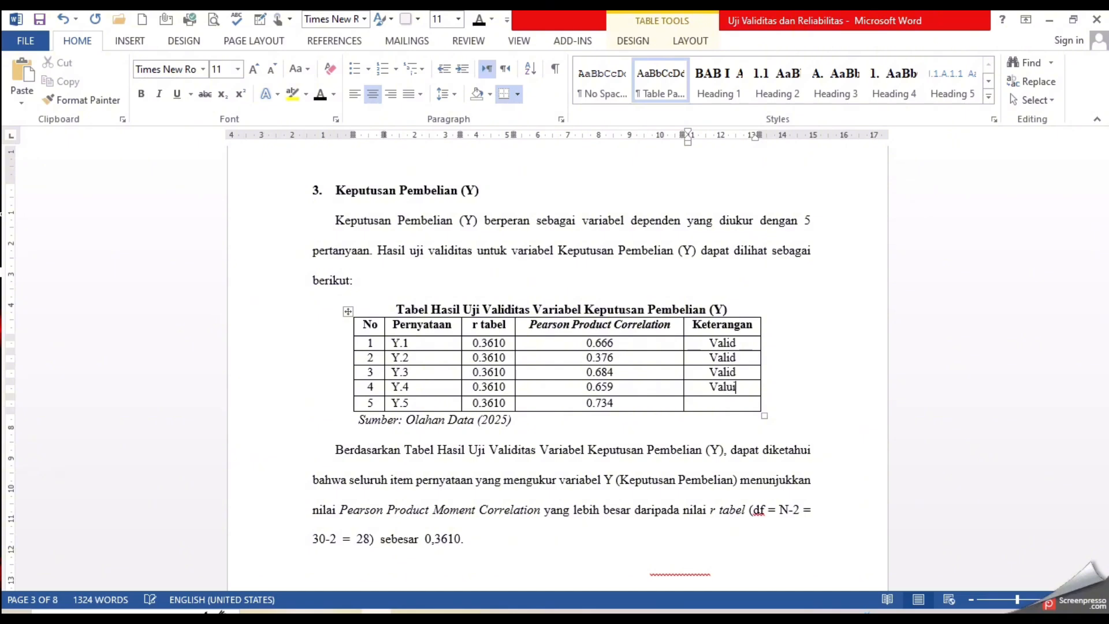
{"action": "key", "text": "BackSpace"}
{"action": "key", "text": "BackSpace"}
{"action": "type", "text": "id"}
{"action": "key", "text": "Down"}
{"action": "type", "text": "Valid"}
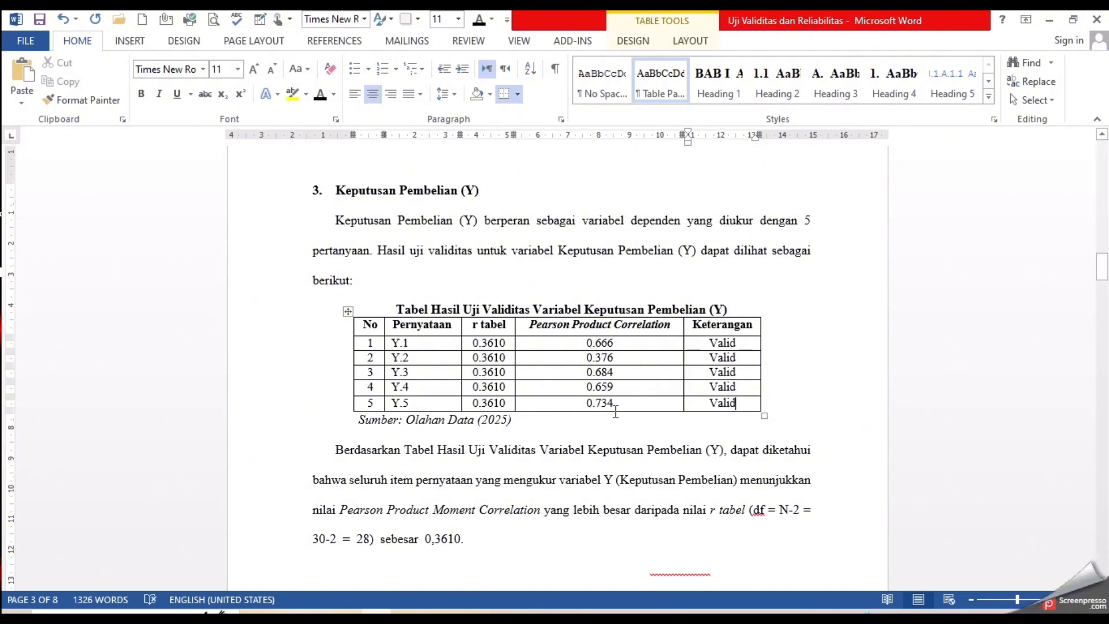
Step: Recolour the hidden white text following "sebesar 0,3610." in the Keputusan Pembelian (Y) conclusion to black
{"action": "scroll", "coordinate": [616, 411], "scroll_direction": "down", "scroll_amount": 4}
{"action": "left_click_drag", "start_coordinate": [469, 341], "coordinate": [840, 477]}
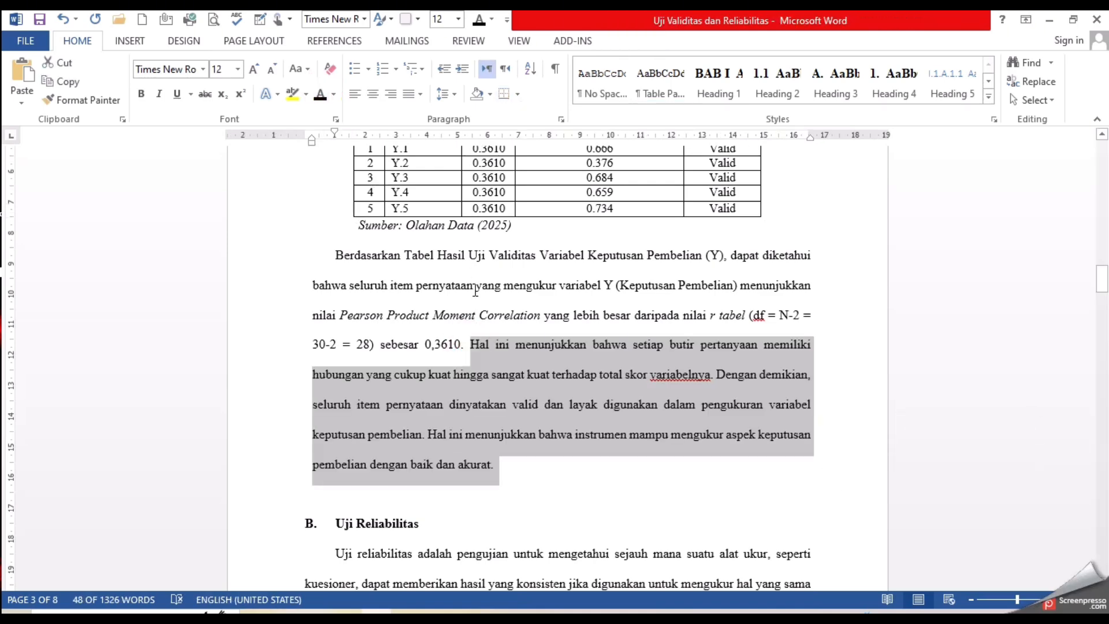
Step: Enter 0.60 as the Standart Reliabilitas for Inovasi Produk (X1), Harga (X2) and Keputusan Pembelian (Y) in the reliability table
{"action": "scroll", "coordinate": [475, 289], "scroll_direction": "down", "scroll_amount": 6}
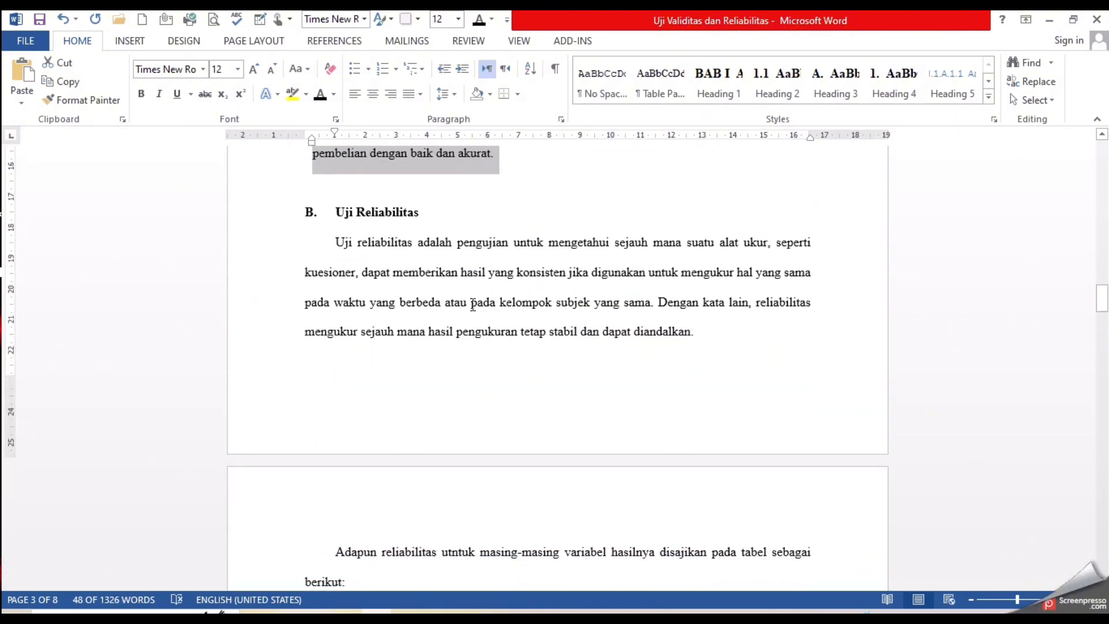
{"action": "scroll", "coordinate": [473, 304], "scroll_direction": "down", "scroll_amount": 6}
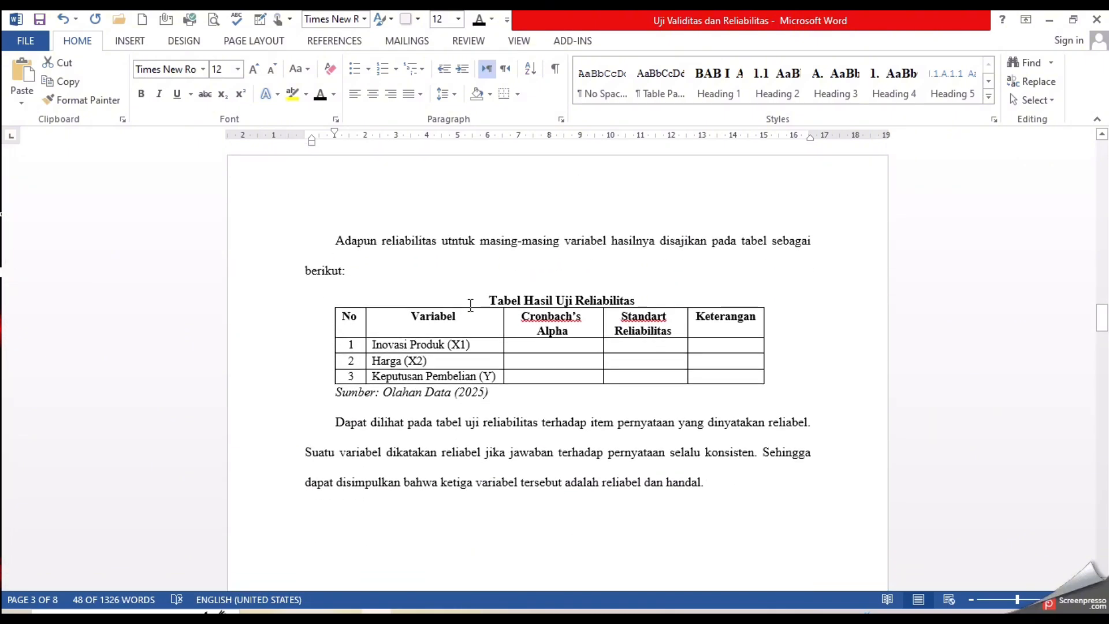
{"action": "scroll", "coordinate": [471, 304], "scroll_direction": "up", "scroll_amount": 7}
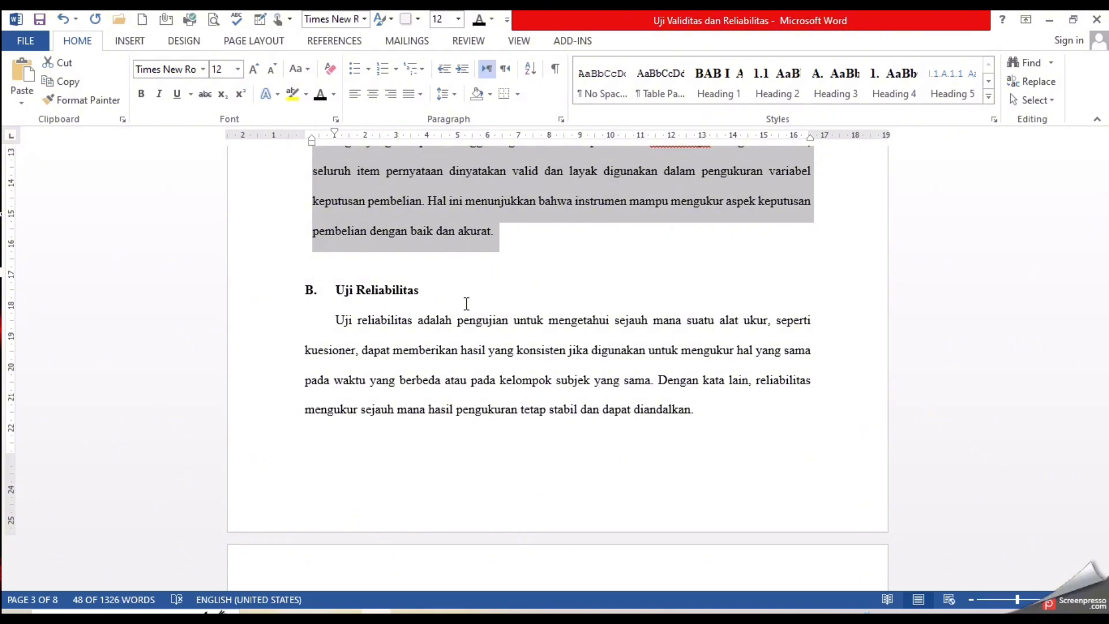
{"action": "scroll", "coordinate": [467, 303], "scroll_direction": "down", "scroll_amount": 4}
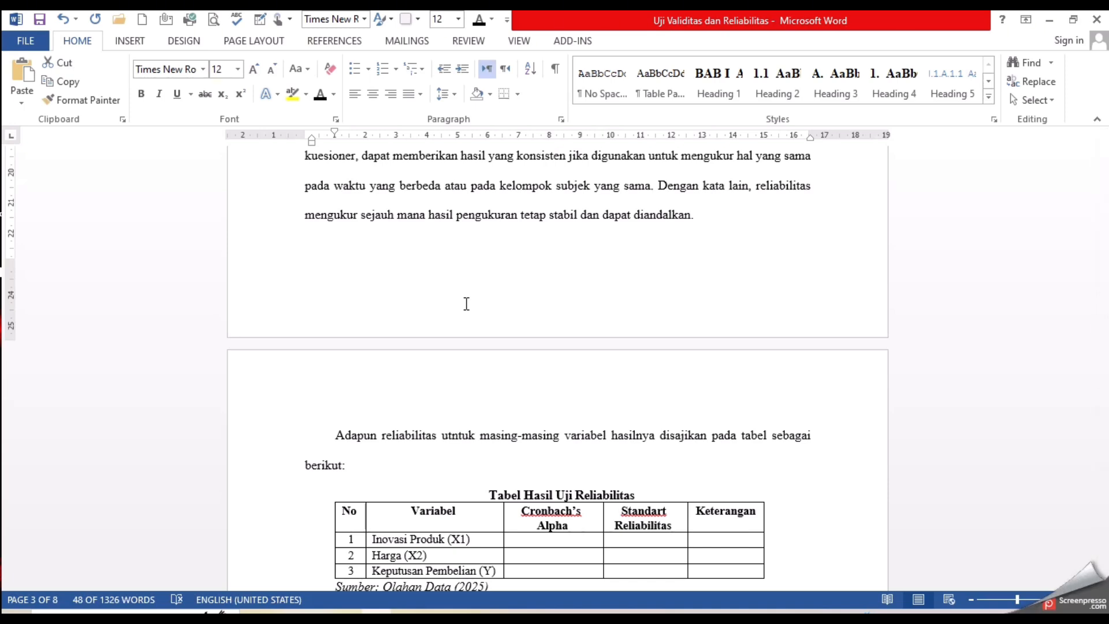
{"action": "scroll", "coordinate": [466, 303], "scroll_direction": "down", "scroll_amount": 3}
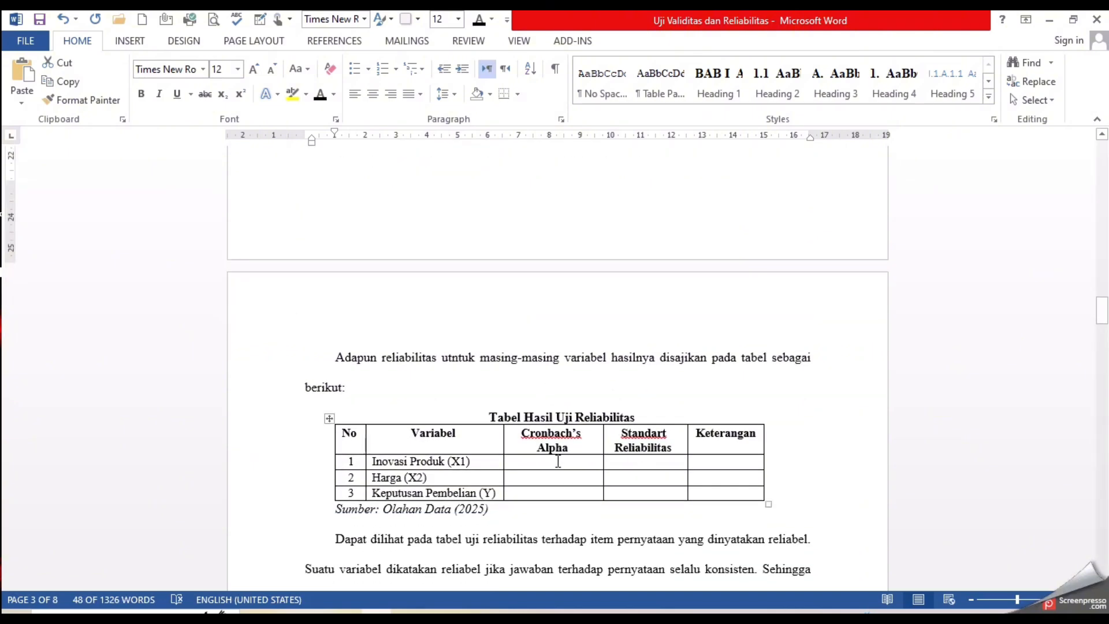
{"action": "left_click", "coordinate": [657, 461]}
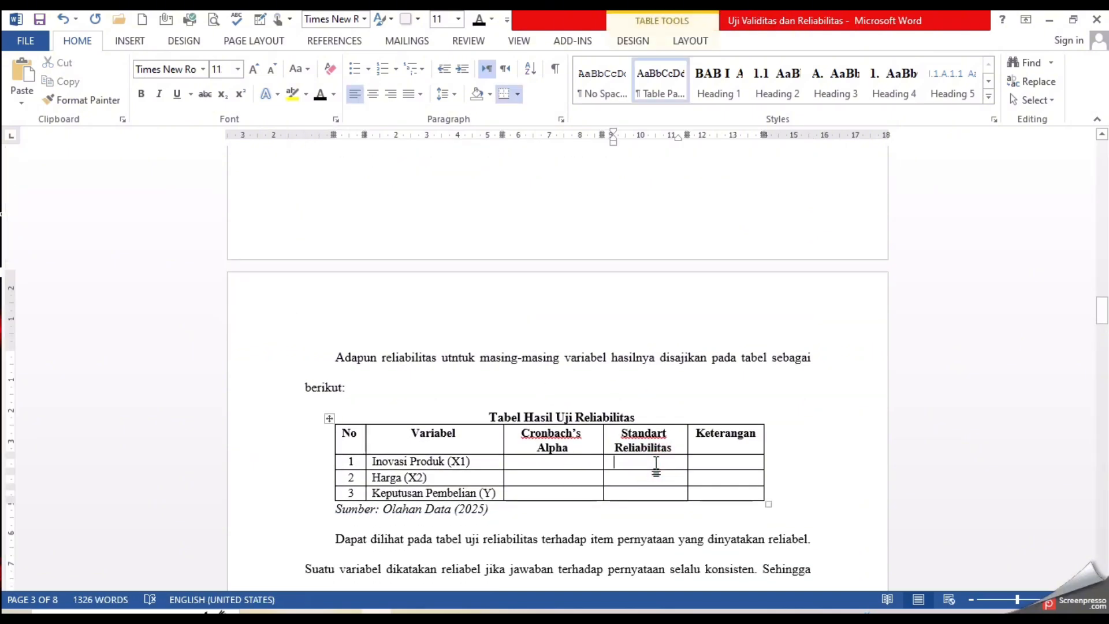
{"action": "type", "text": "0.60"}
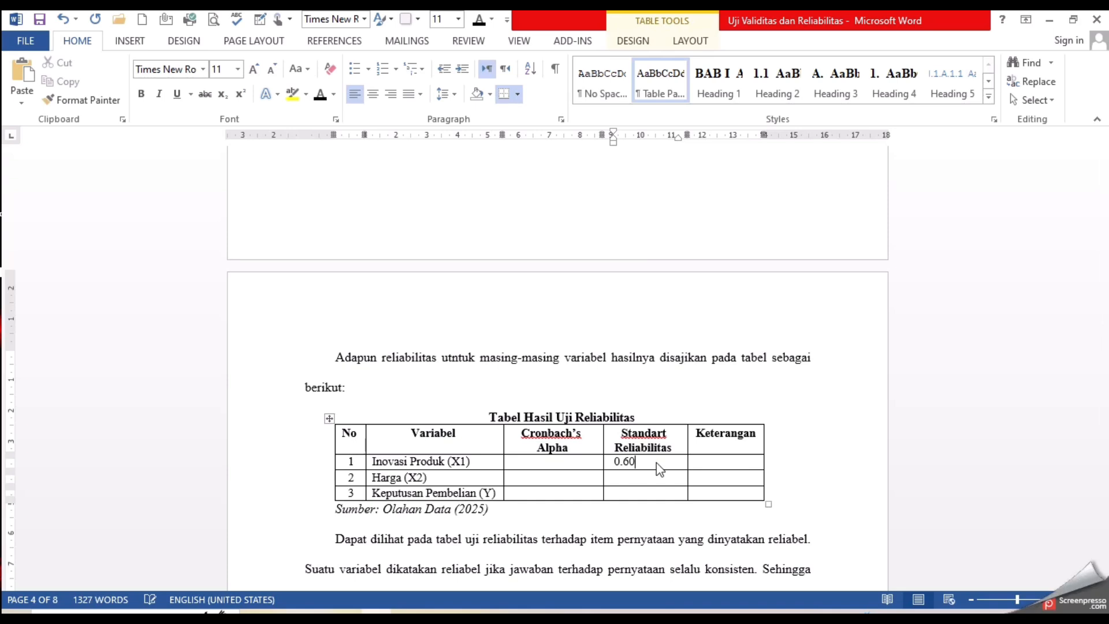
{"action": "left_click", "coordinate": [647, 480]}
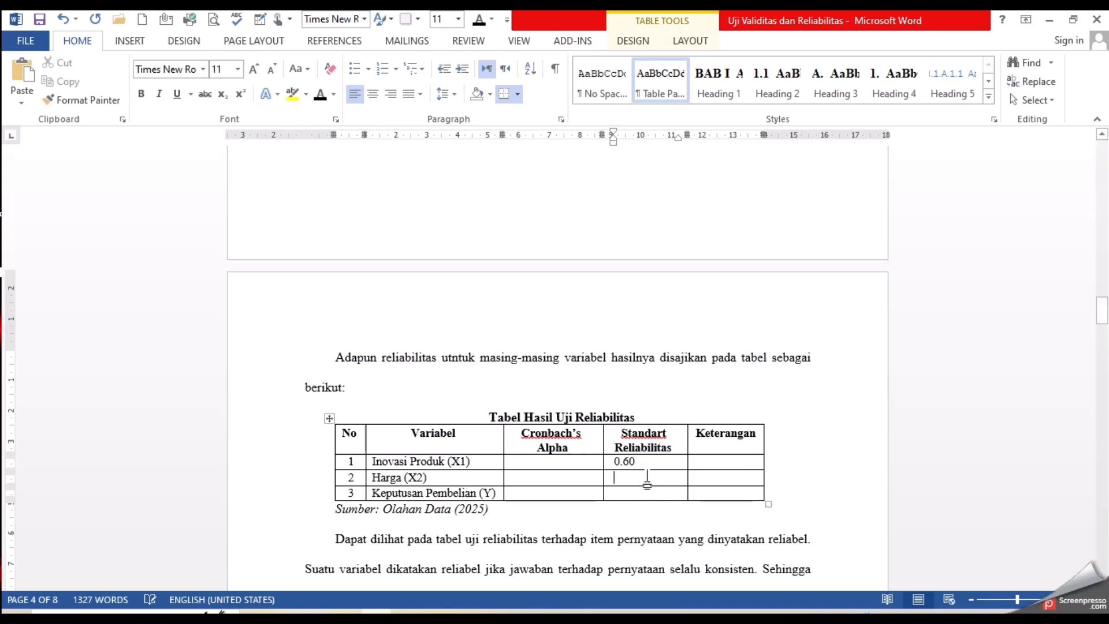
{"action": "type", "text": "0.60"}
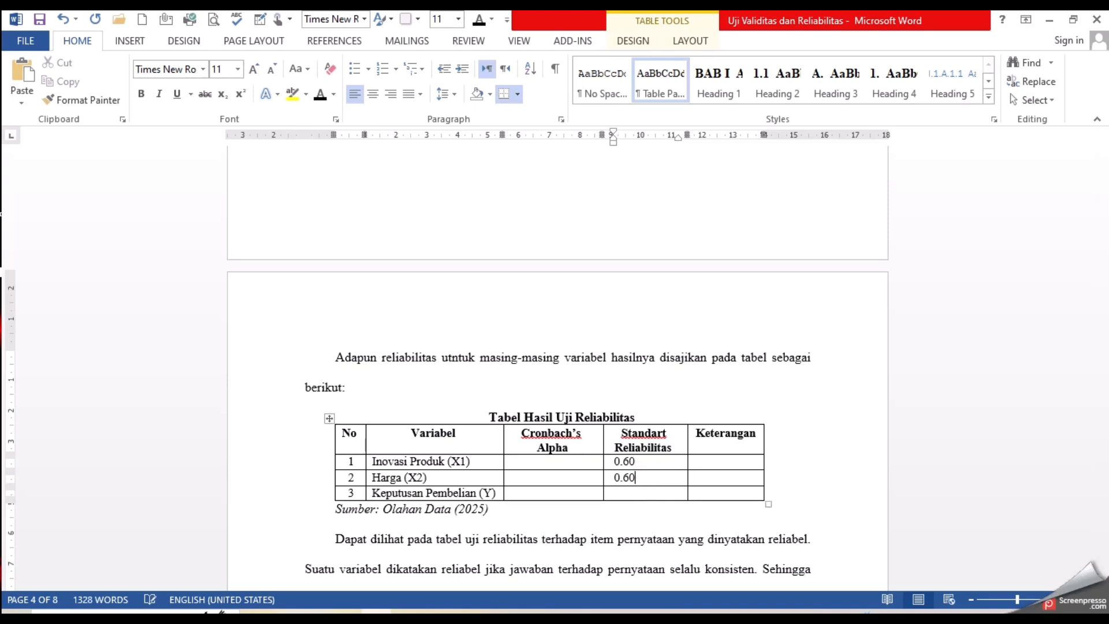
{"action": "left_click", "coordinate": [632, 495]}
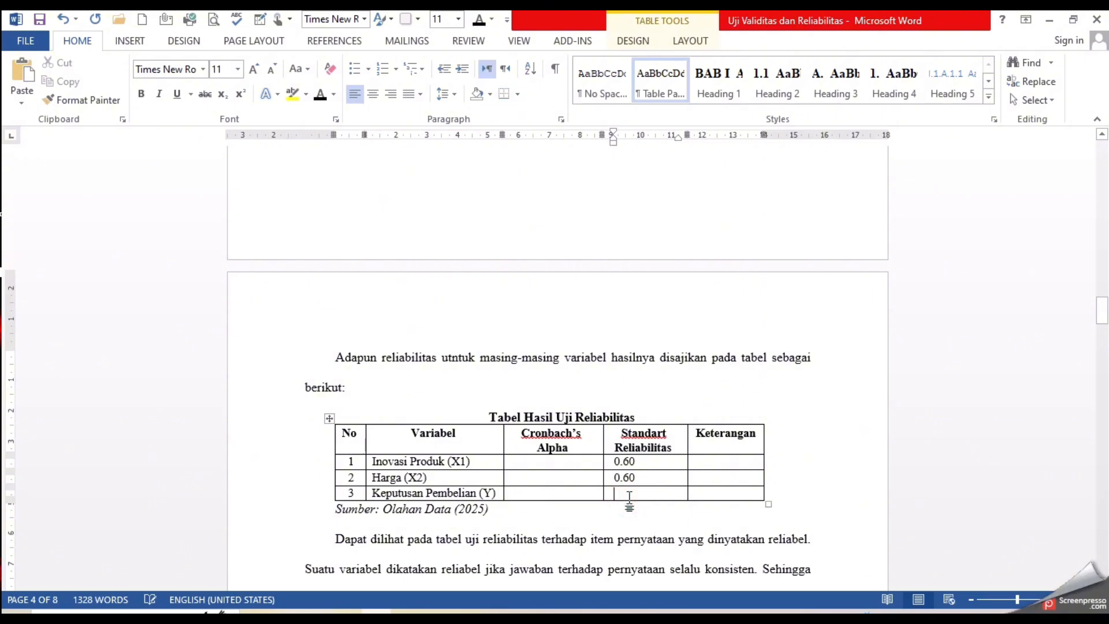
{"action": "type", "text": "0.60"}
Step: Switch to the SPSS output and examine the Case Processing Summary and Reliability Statistics for the X1 items
{"action": "left_click", "coordinate": [437, 582]}
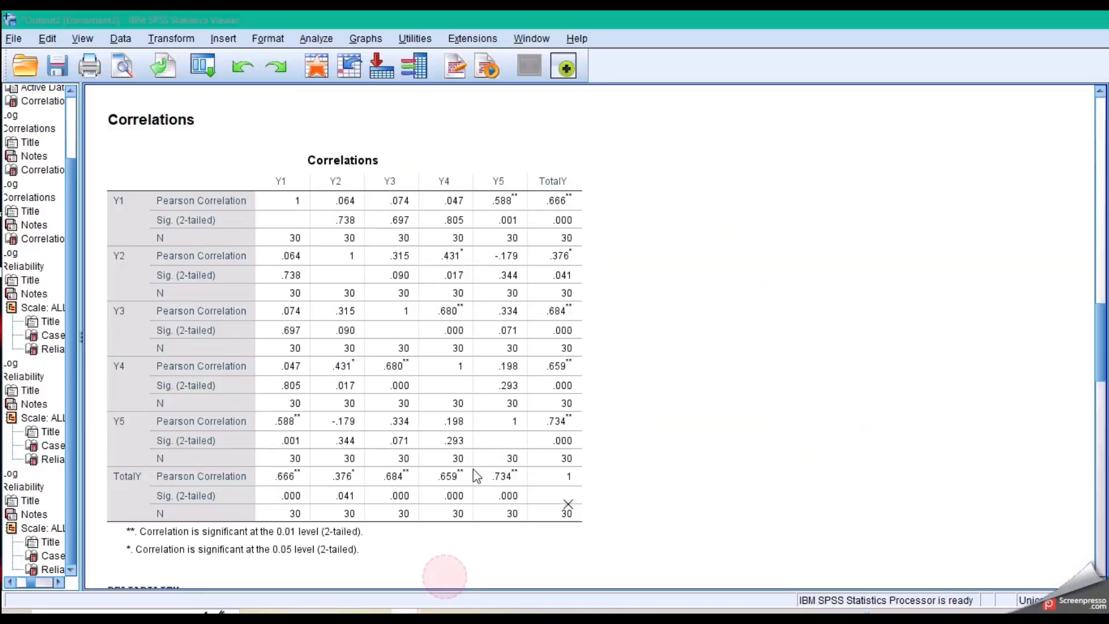
{"action": "scroll", "coordinate": [500, 421], "scroll_direction": "down", "scroll_amount": 10}
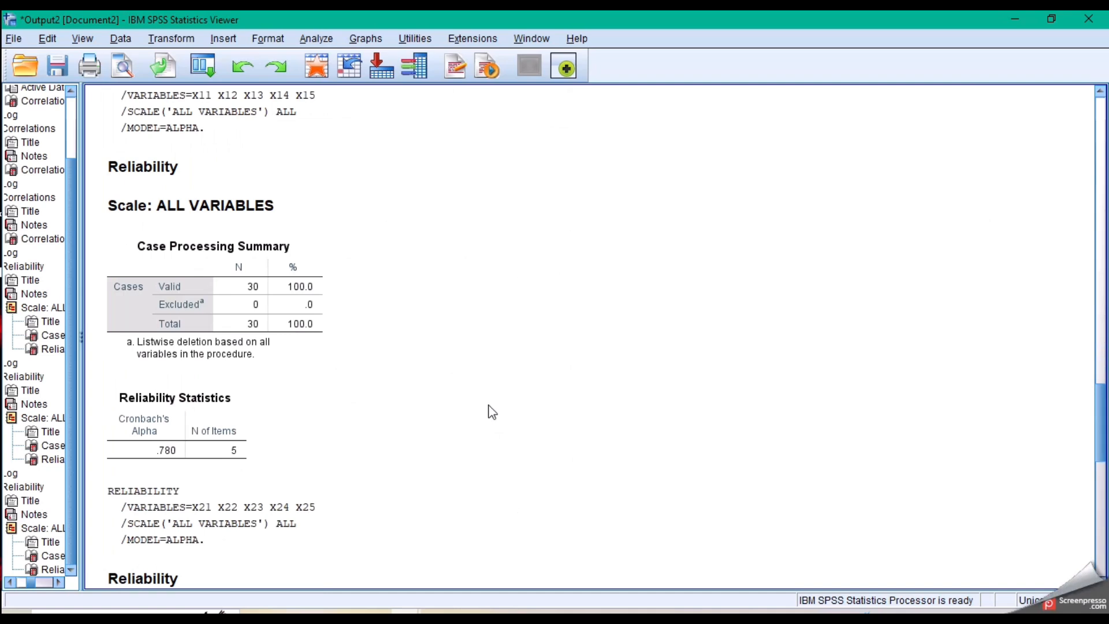
{"action": "left_click", "coordinate": [211, 311]}
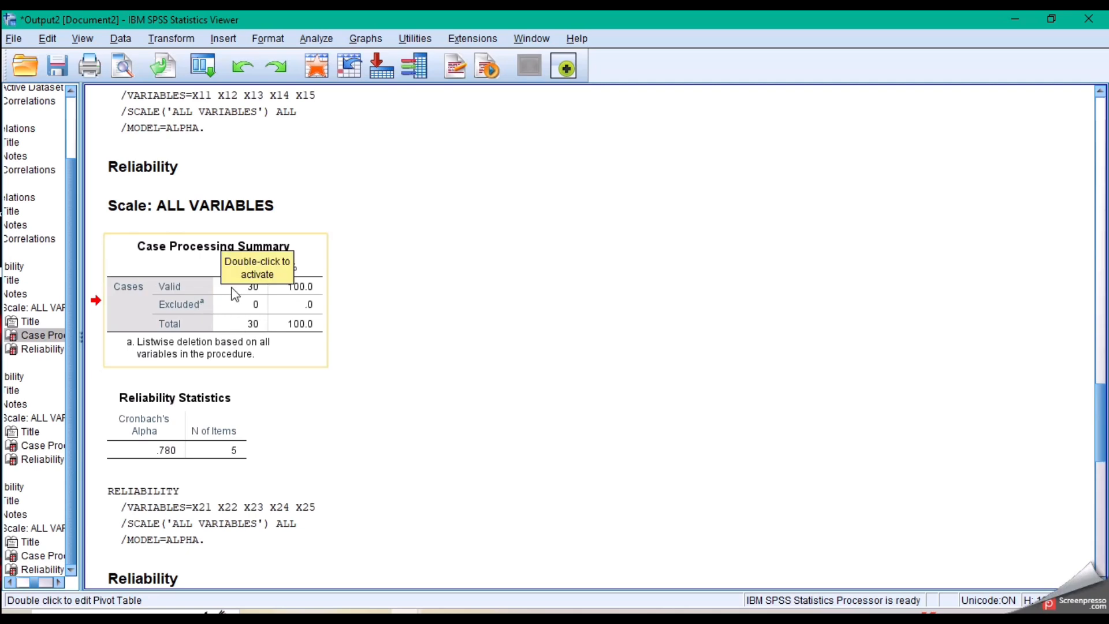
{"action": "scroll", "coordinate": [210, 307], "scroll_direction": "down", "scroll_amount": 3}
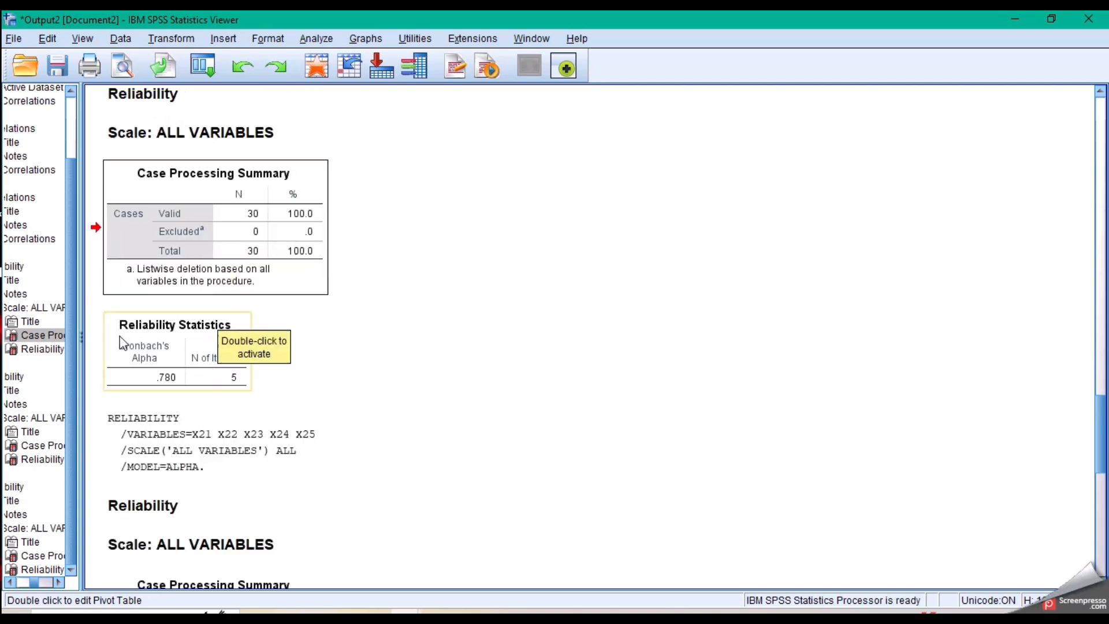
{"action": "left_click", "coordinate": [219, 383]}
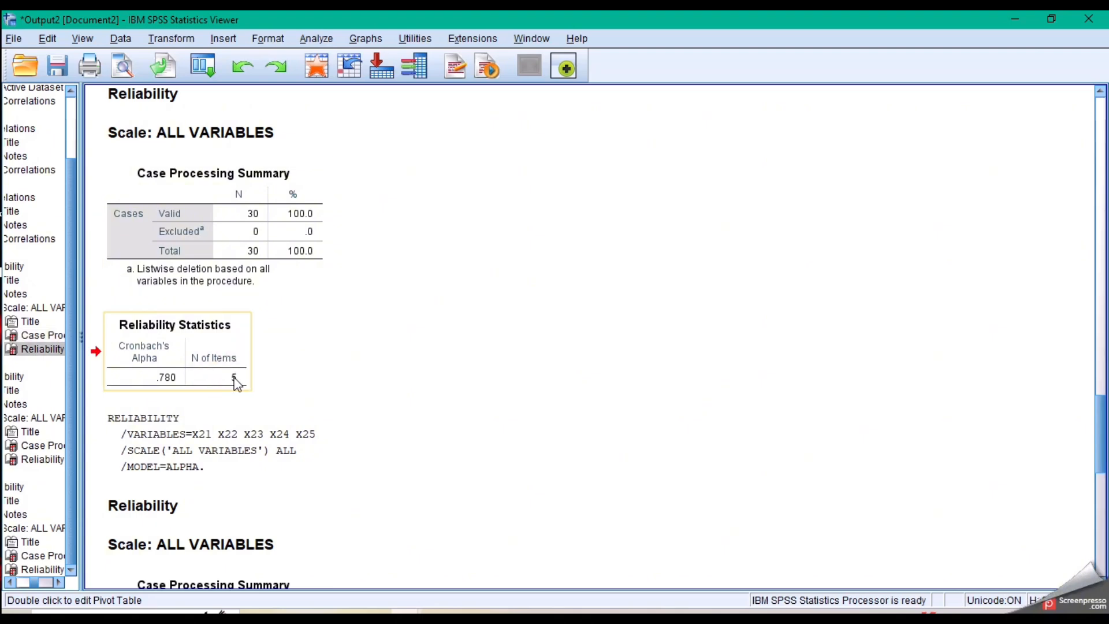
{"action": "left_click_drag", "start_coordinate": [235, 383], "coordinate": [240, 383]}
{"action": "key", "text": "alt+Tab"}
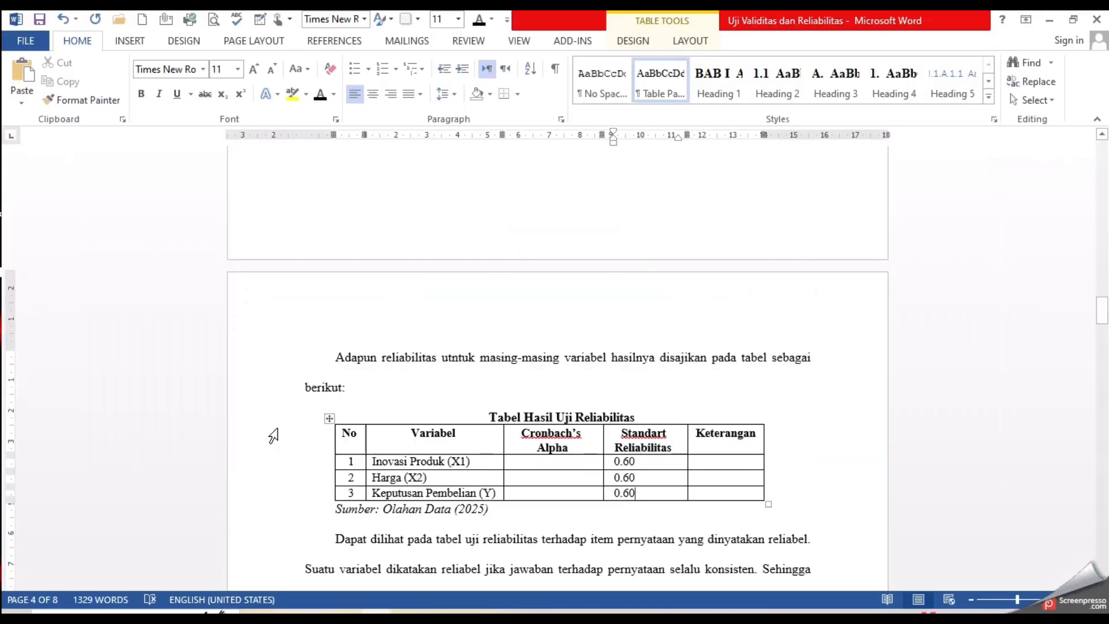
{"action": "key", "text": "alt+Tab"}
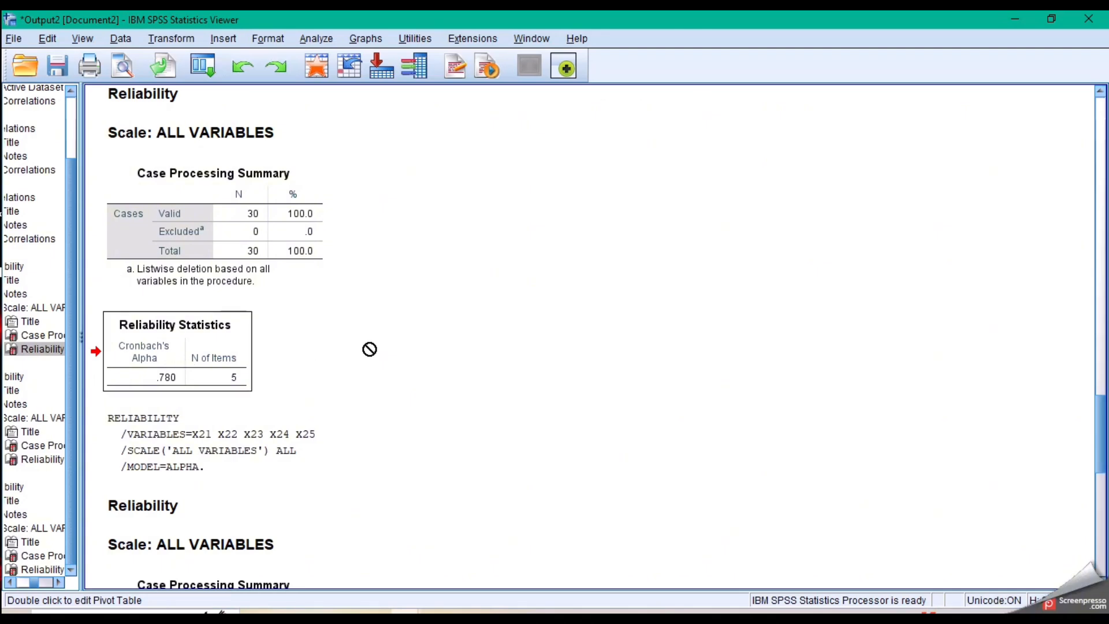
{"action": "left_click", "coordinate": [366, 344]}
{"action": "left_click", "coordinate": [208, 382]}
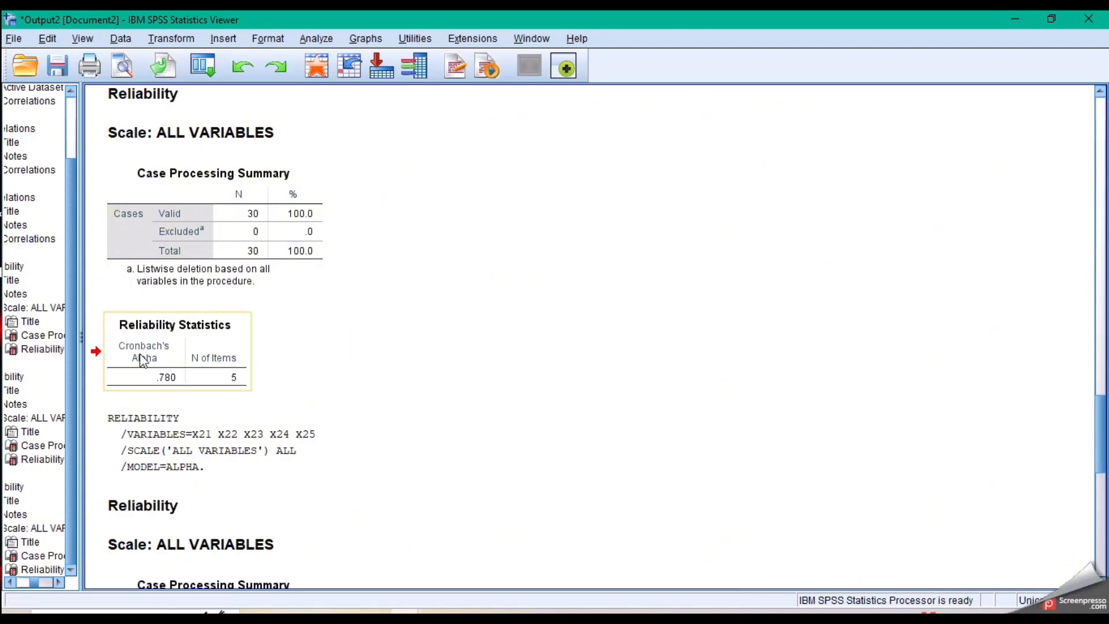
Step: Switch to Word and enter 0.780 on a single line as the Cronbach's Alpha for Inovasi Produk (X1)
{"action": "key", "text": "alt+Tab"}
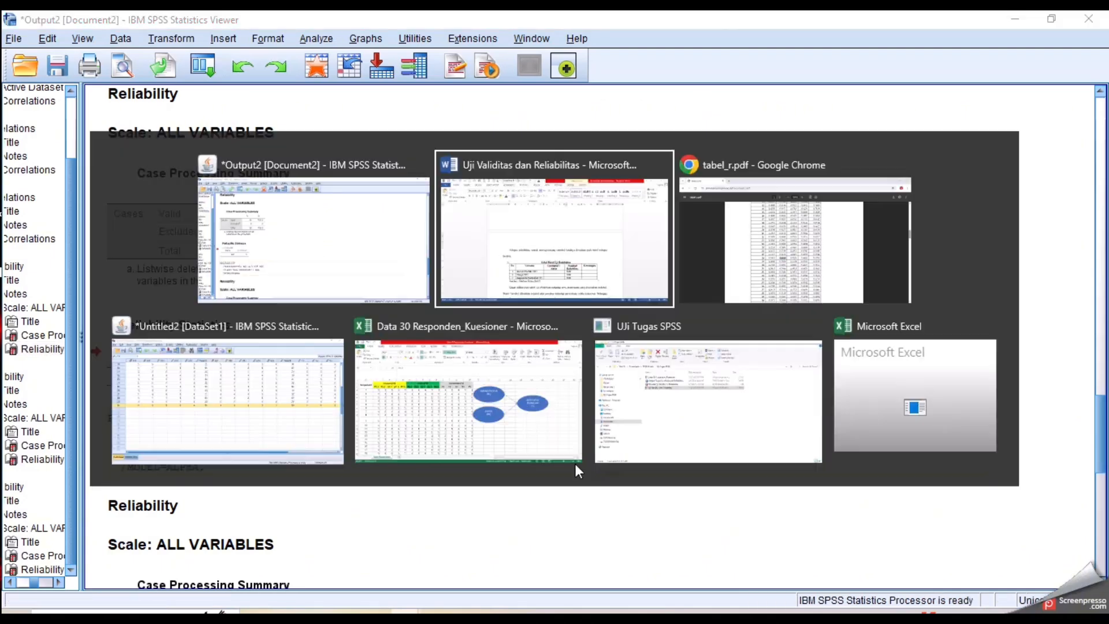
{"action": "left_click", "coordinate": [546, 462]}
{"action": "type", "text": "0."}
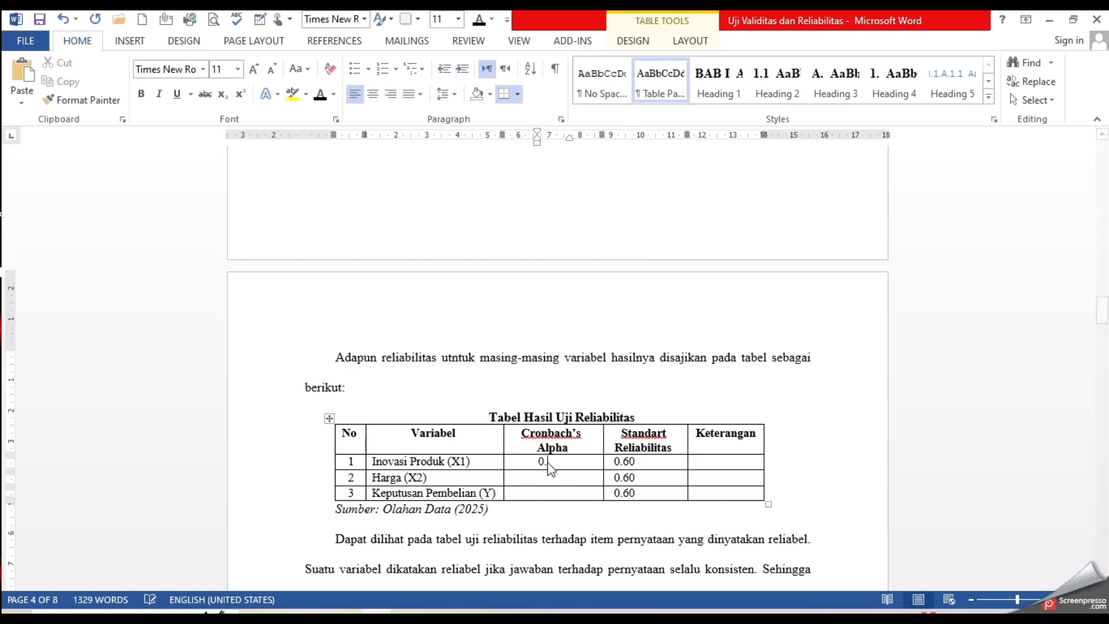
{"action": "key", "text": "Return"}
{"action": "type", "text": "780"}
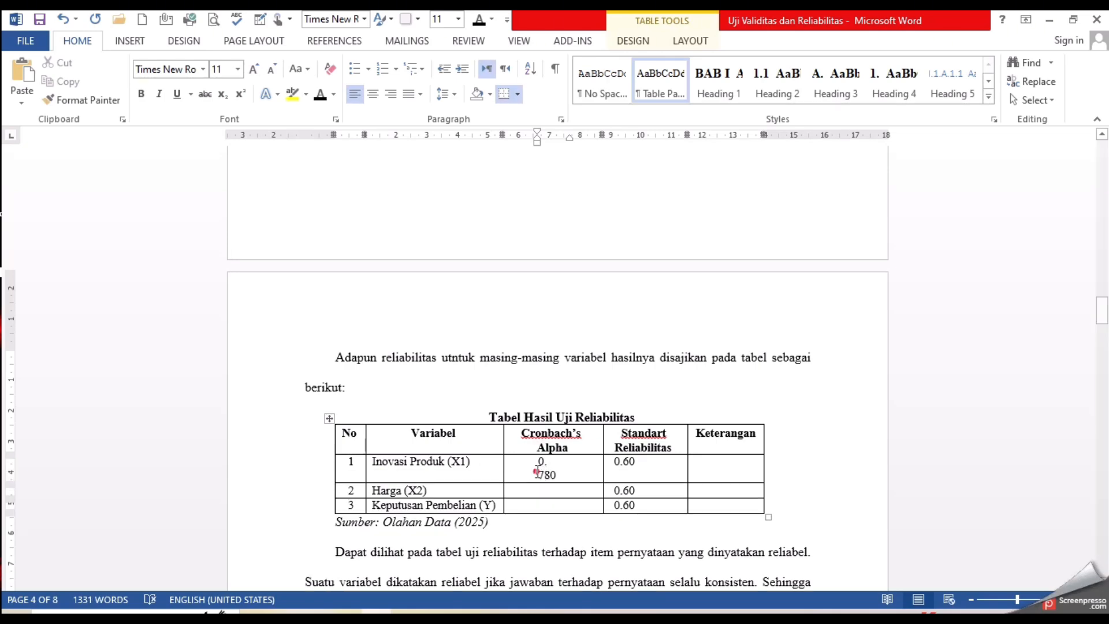
{"action": "left_click", "coordinate": [524, 473]}
{"action": "key", "text": "BackSpace"}
{"action": "key", "text": "BackSpace"}
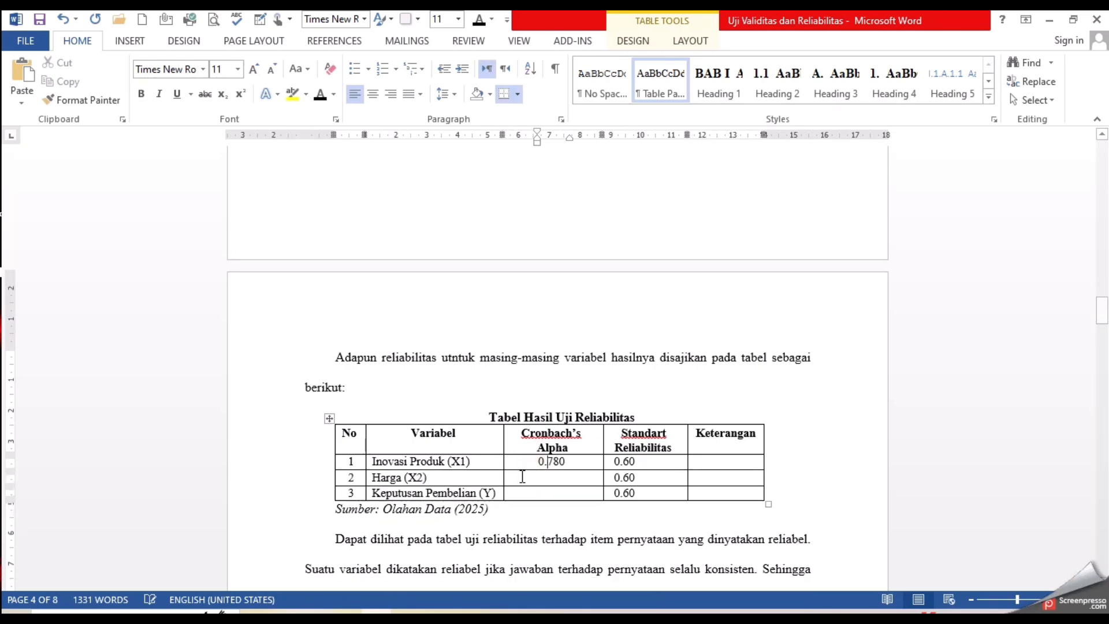
Step: Look up the X2 Cronbach's Alpha in the SPSS output and enter 0.700 for Harga (X2) in the Word reliability table
{"action": "key", "text": "alt+Tab"}
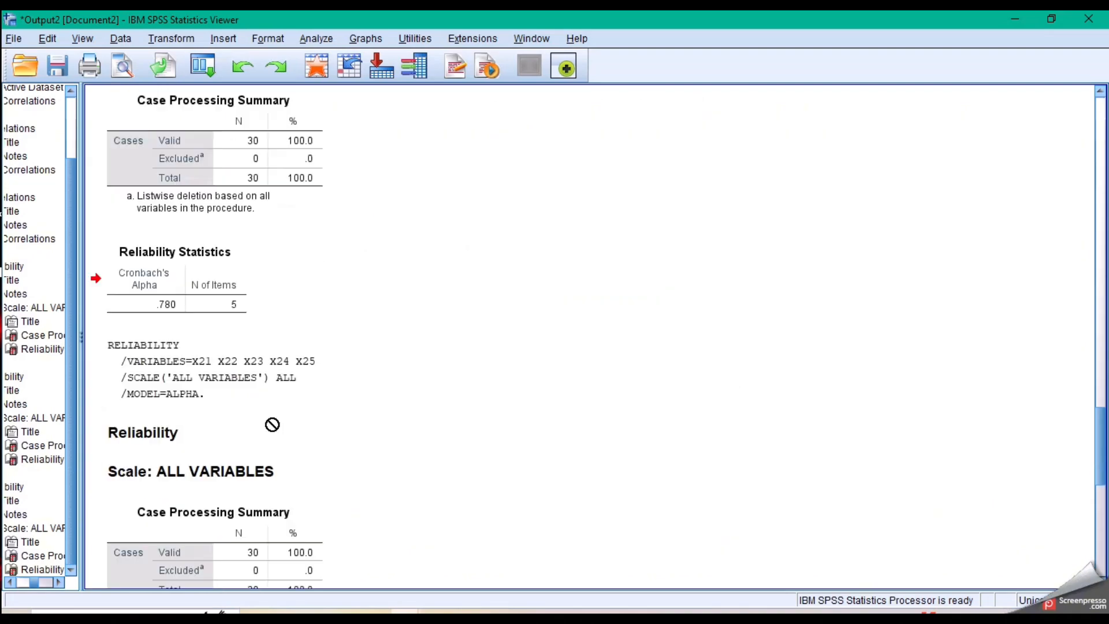
{"action": "scroll", "coordinate": [272, 424], "scroll_direction": "down", "scroll_amount": 5}
{"action": "scroll", "coordinate": [272, 424], "scroll_direction": "down", "scroll_amount": 3}
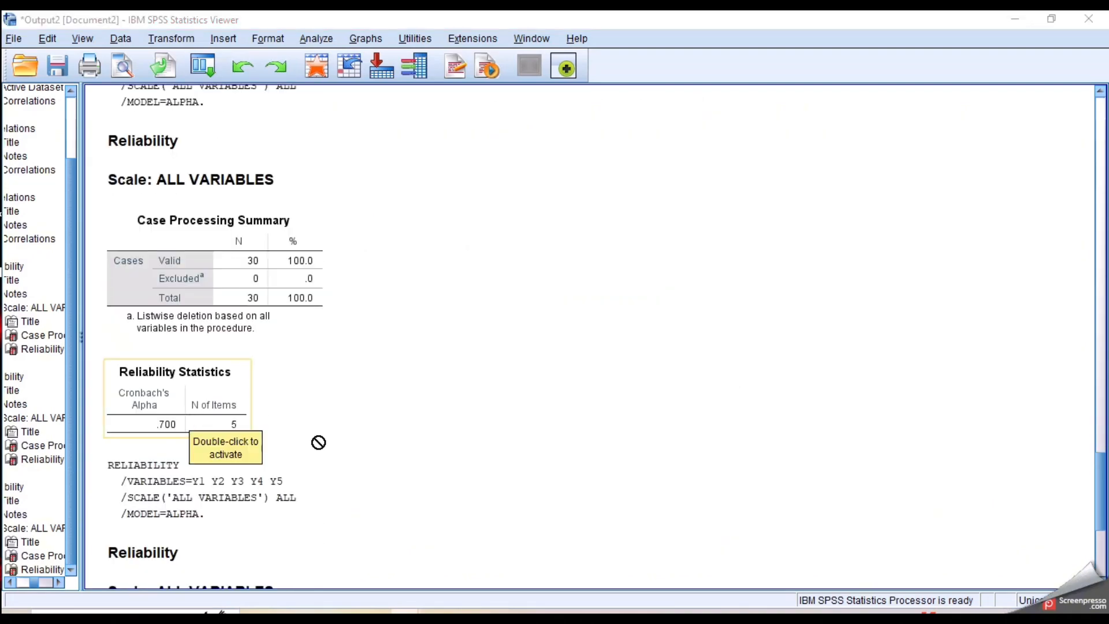
{"action": "key", "text": "alt+Tab"}
{"action": "left_click", "coordinate": [554, 476]}
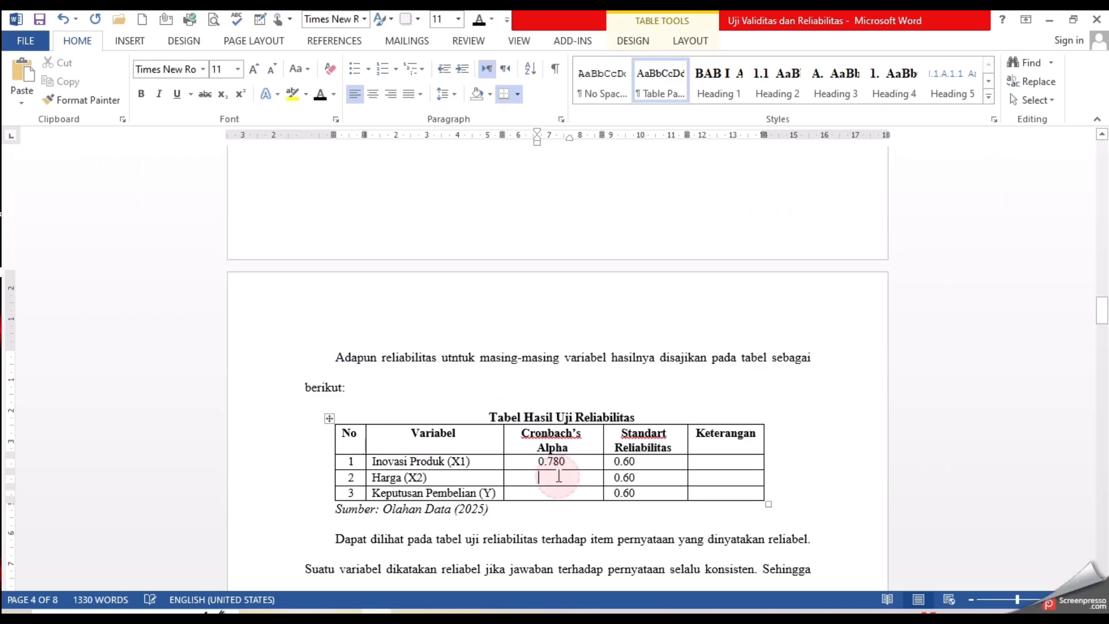
{"action": "type", "text": "0.700"}
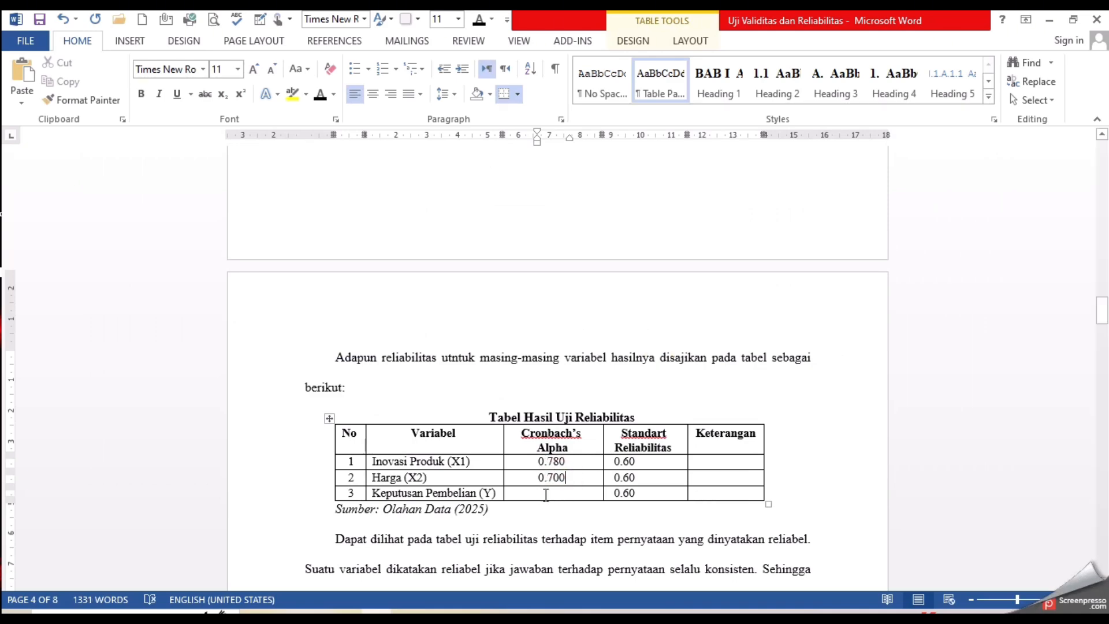
Step: Transfer the Y Cronbach's Alpha of 0.615 from SPSS into the Word table and centre the Cronbach's Alpha and Standart Reliabilitas values
{"action": "left_click", "coordinate": [549, 492]}
{"action": "key", "text": "alt+Tab"}
{"action": "scroll", "coordinate": [512, 492], "scroll_direction": "down", "scroll_amount": 5}
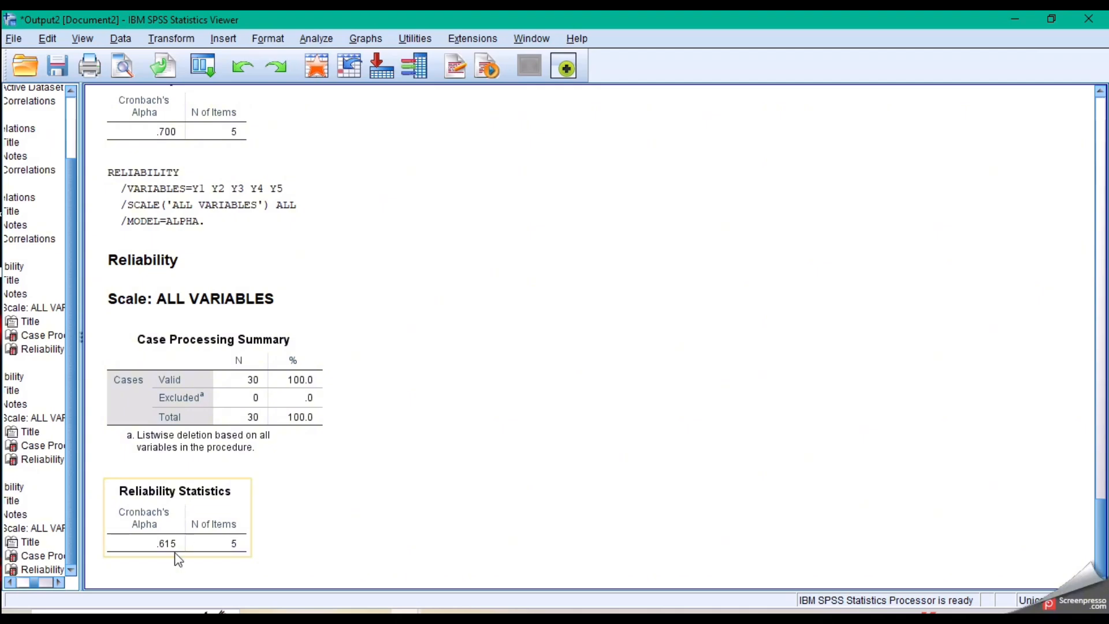
{"action": "left_click", "coordinate": [375, 615]}
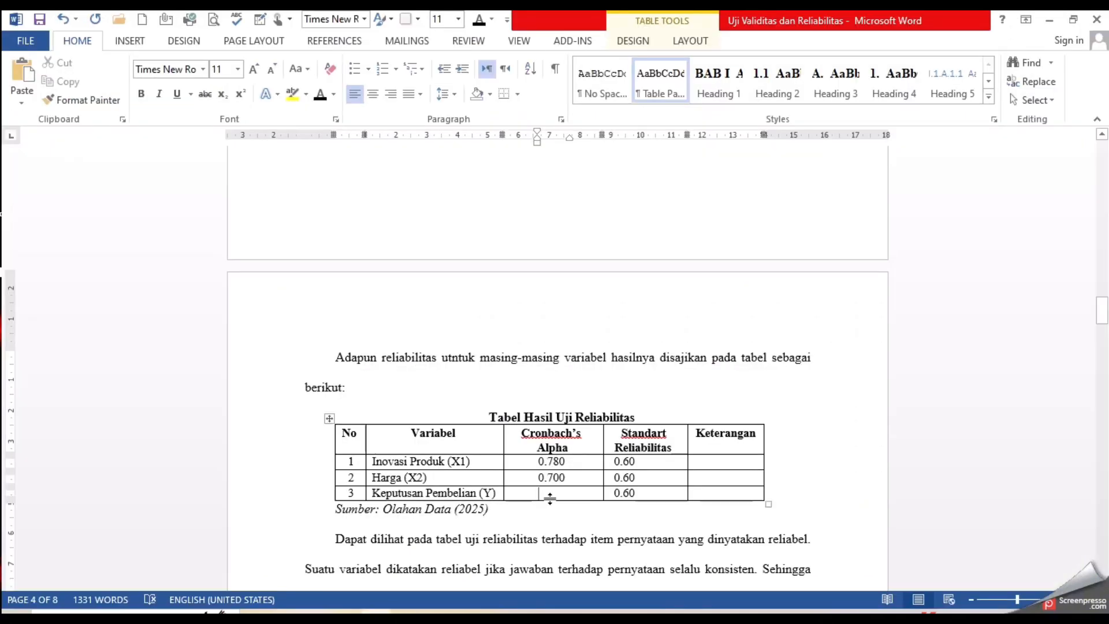
{"action": "left_click", "coordinate": [549, 497]}
{"action": "type", "text": "0."}
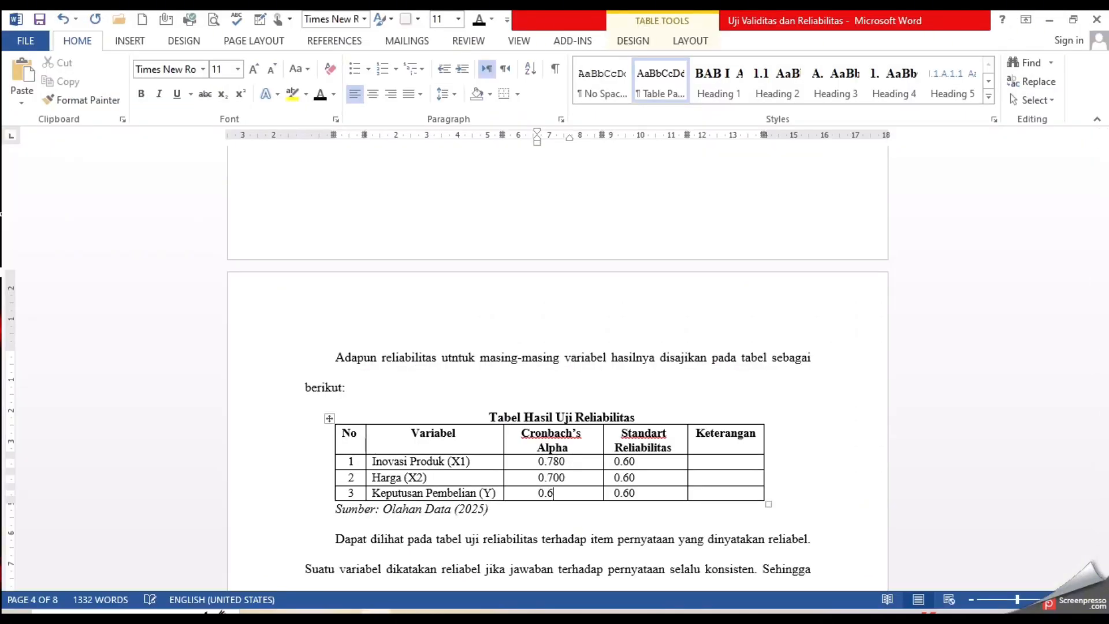
{"action": "type", "text": "615"}
{"action": "left_click_drag", "start_coordinate": [530, 460], "coordinate": [629, 491]}
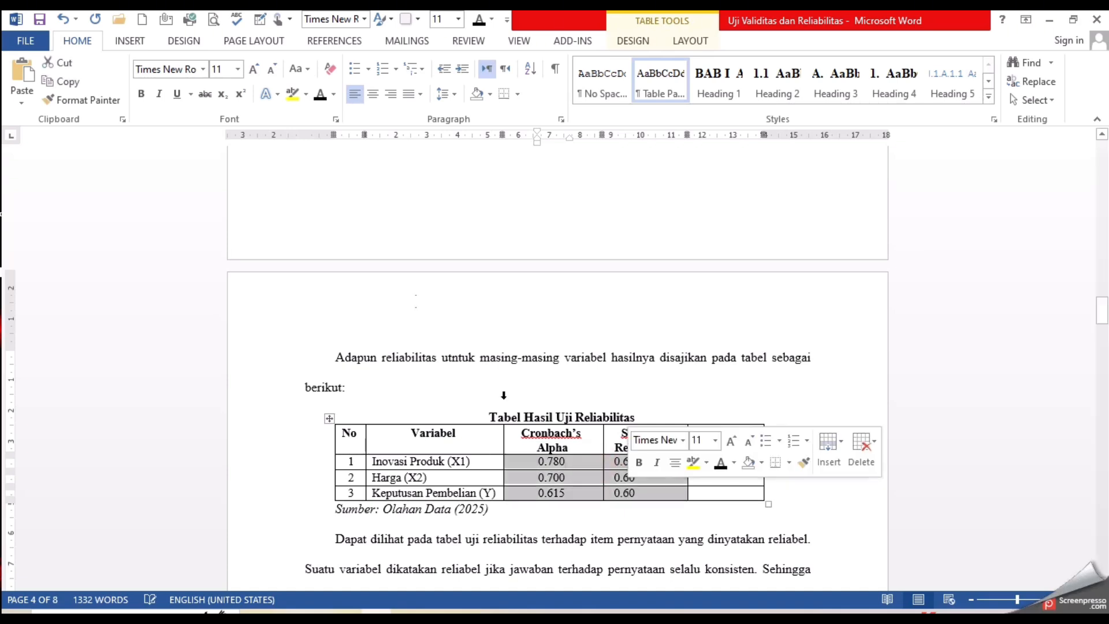
{"action": "left_click", "coordinate": [372, 94]}
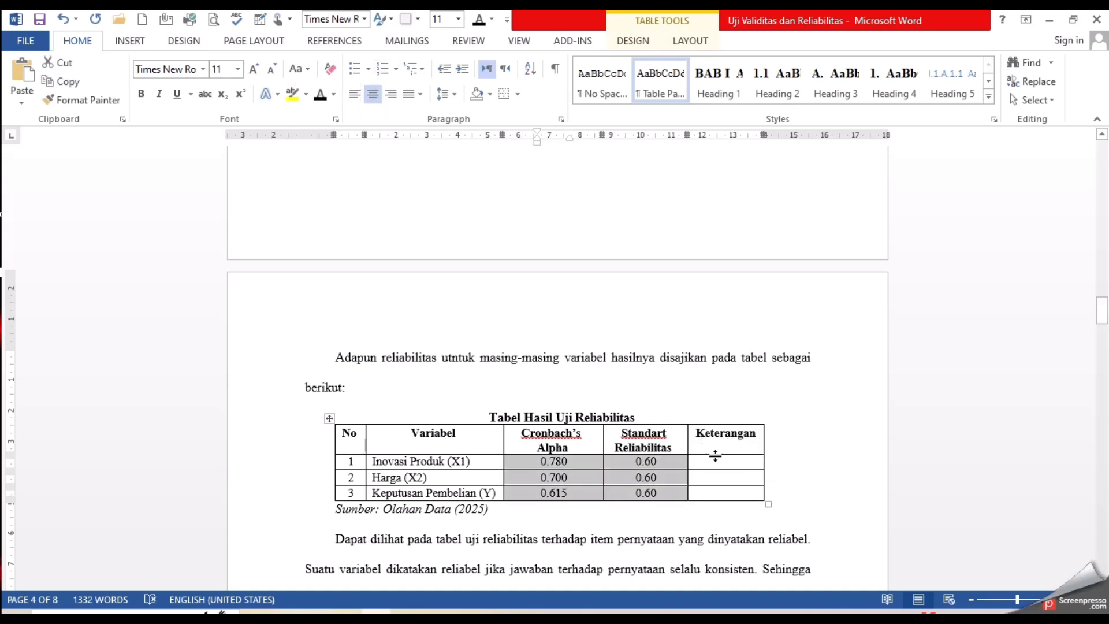
Step: Enter Reliabel as the Keterangan for Inovasi Produk (X1) and Harga (X2) in the reliability table
{"action": "left_click", "coordinate": [721, 459]}
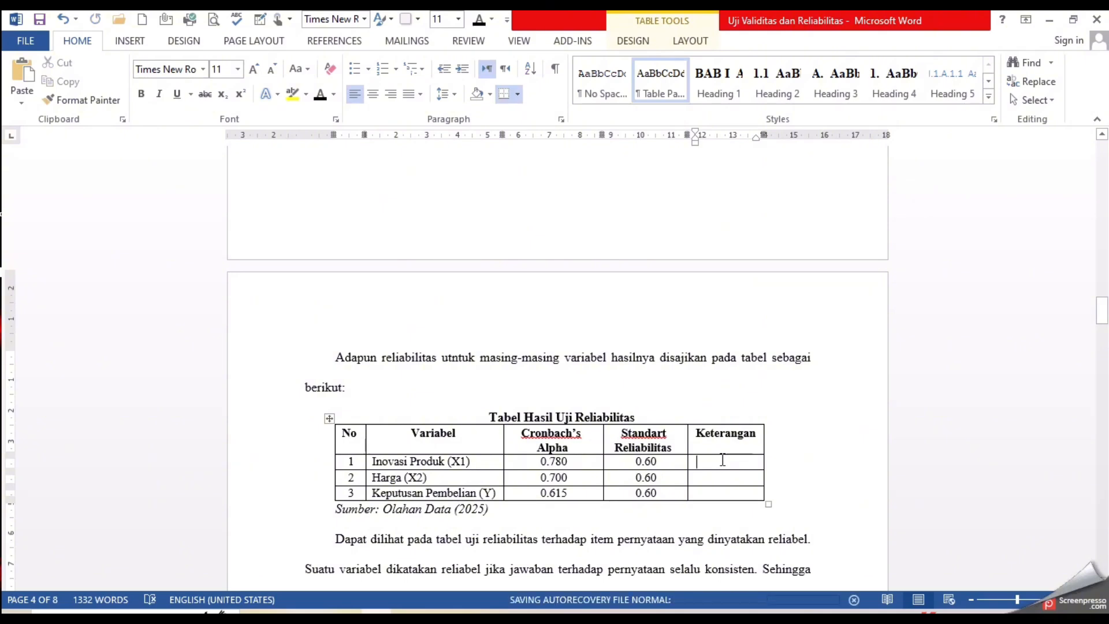
{"action": "scroll", "coordinate": [702, 507], "scroll_direction": "down", "scroll_amount": 3}
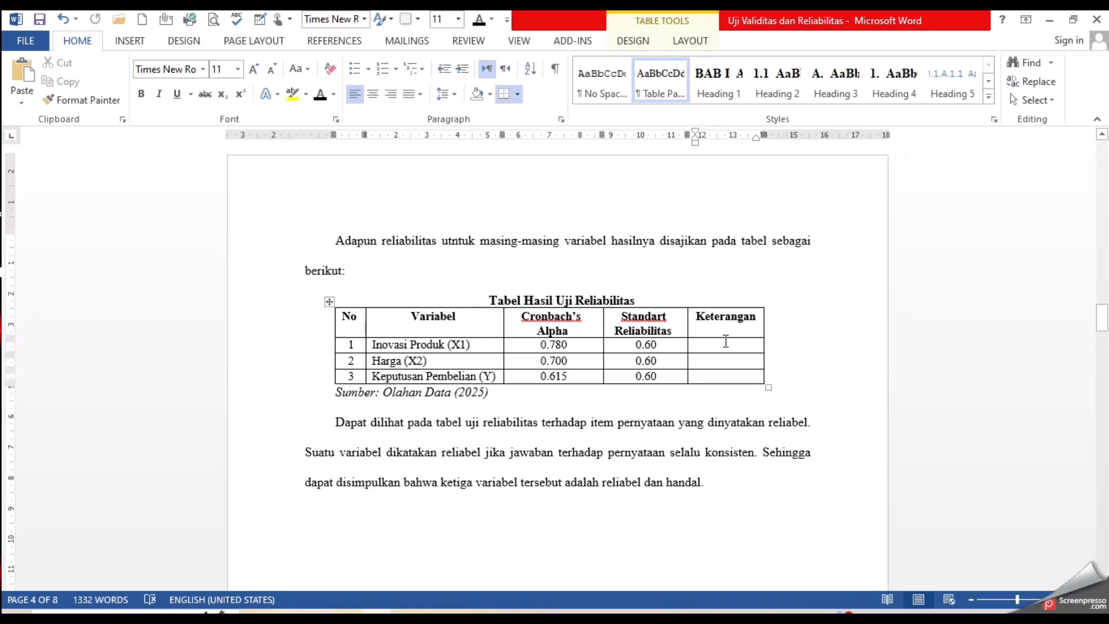
{"action": "type", "text": "R"}
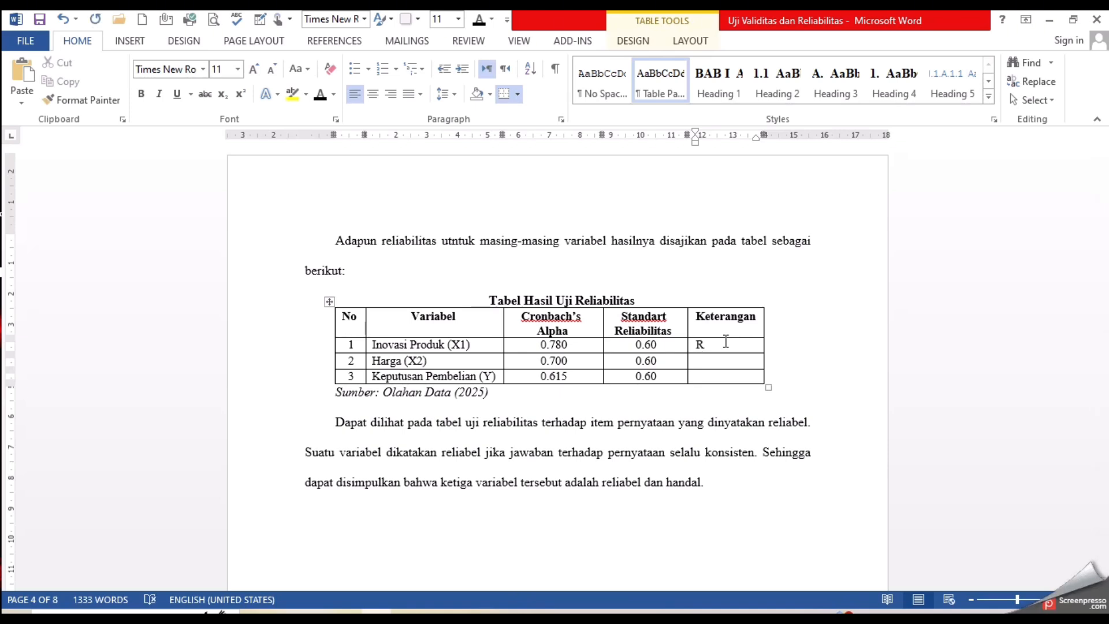
{"action": "type", "text": "eliab"}
{"action": "left_click", "coordinate": [715, 361]}
{"action": "type", "text": "Reliabel"}
Step: Enter Reliabel as the Keterangan for Keputusan Pembelian (Y), correcting the inverted capitalization
{"action": "left_click", "coordinate": [712, 376]}
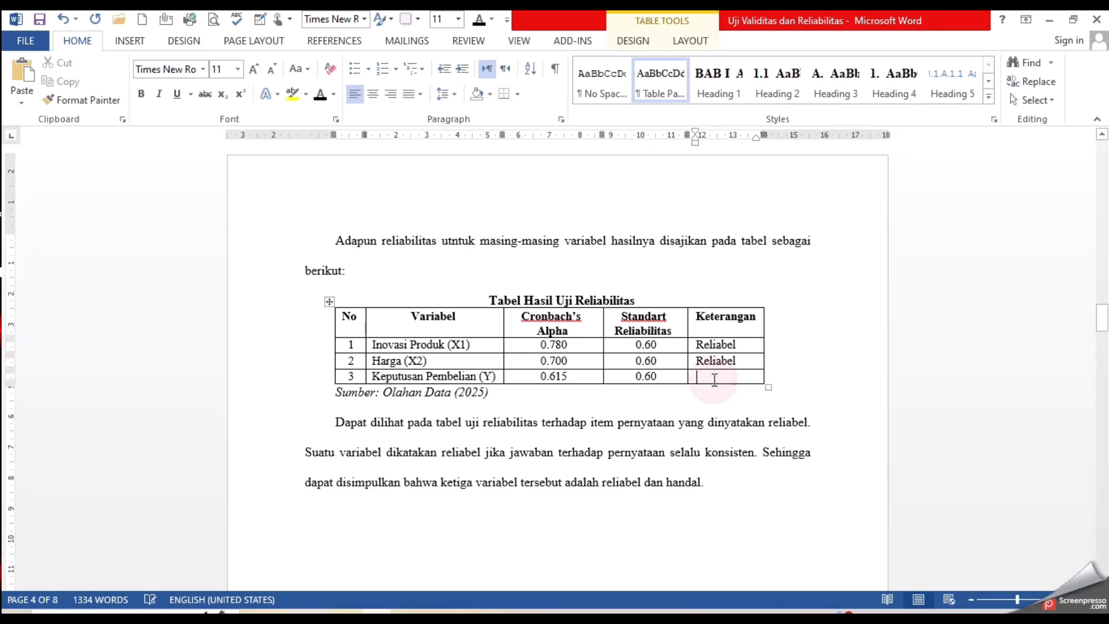
{"action": "type", "text": "rELIA"}
{"action": "key", "text": "BackSpace"}
{"action": "key", "text": "BackSpace"}
{"action": "key", "text": "BackSpace"}
{"action": "key", "text": "BackSpace"}
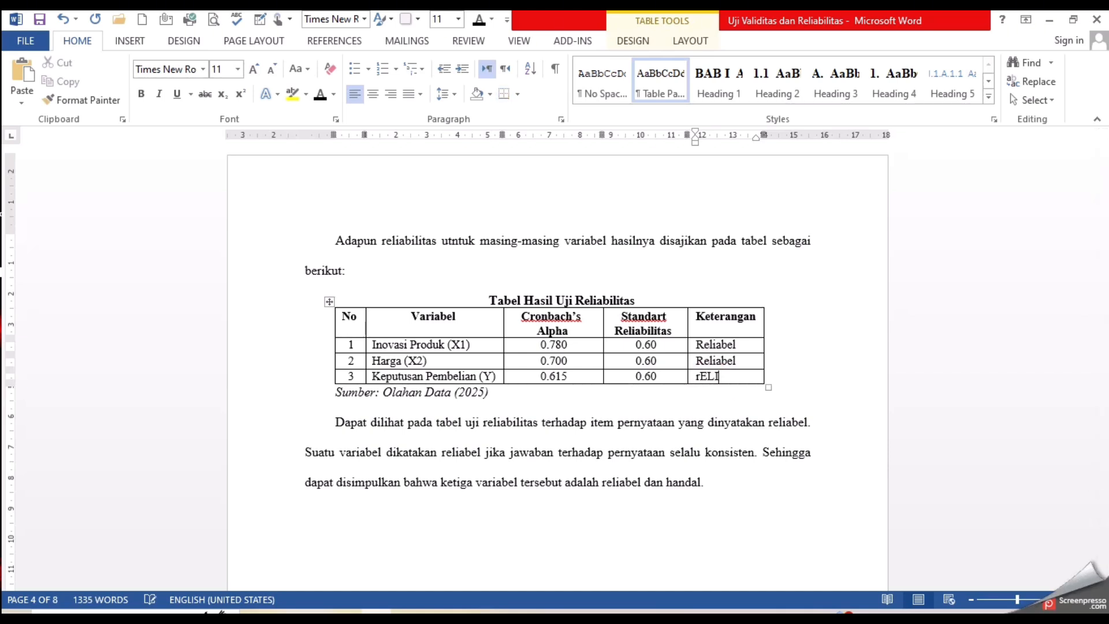
{"action": "key", "text": "BackSpace"}
{"action": "type", "text": "Reliabel"}
Step: Review the completed reliability table and its conclusion together with the Keputusan Pembelian (Y) validity table, checking the Y.5 row and the Y reliability row
{"action": "scroll", "coordinate": [725, 421], "scroll_direction": "down", "scroll_amount": 3}
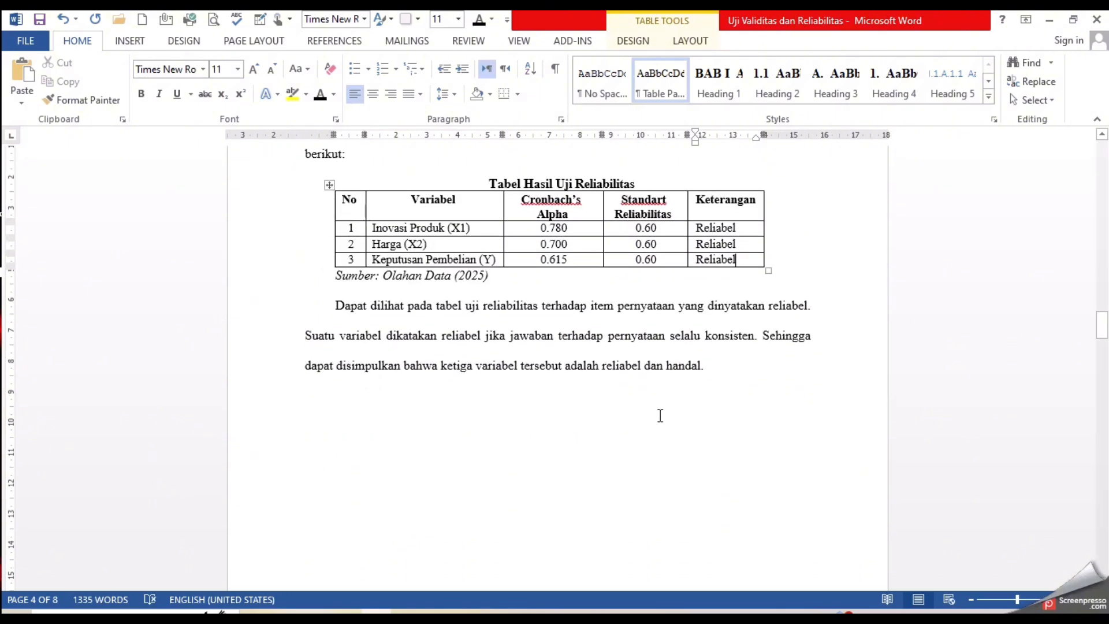
{"action": "scroll", "coordinate": [659, 415], "scroll_direction": "up", "scroll_amount": 1}
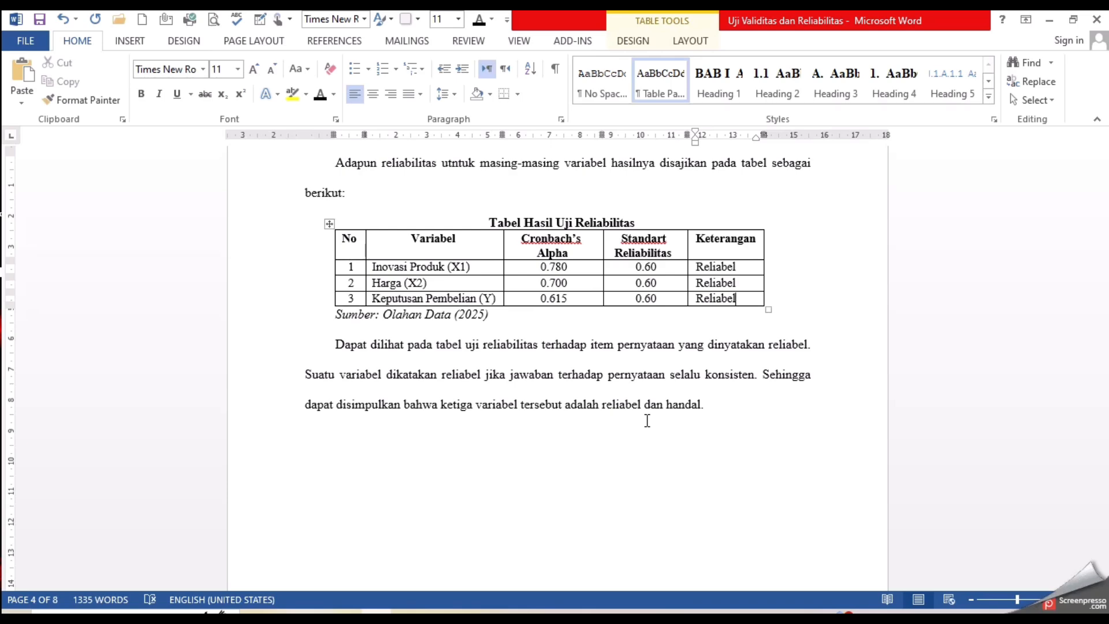
{"action": "scroll", "coordinate": [647, 420], "scroll_direction": "up", "scroll_amount": 10}
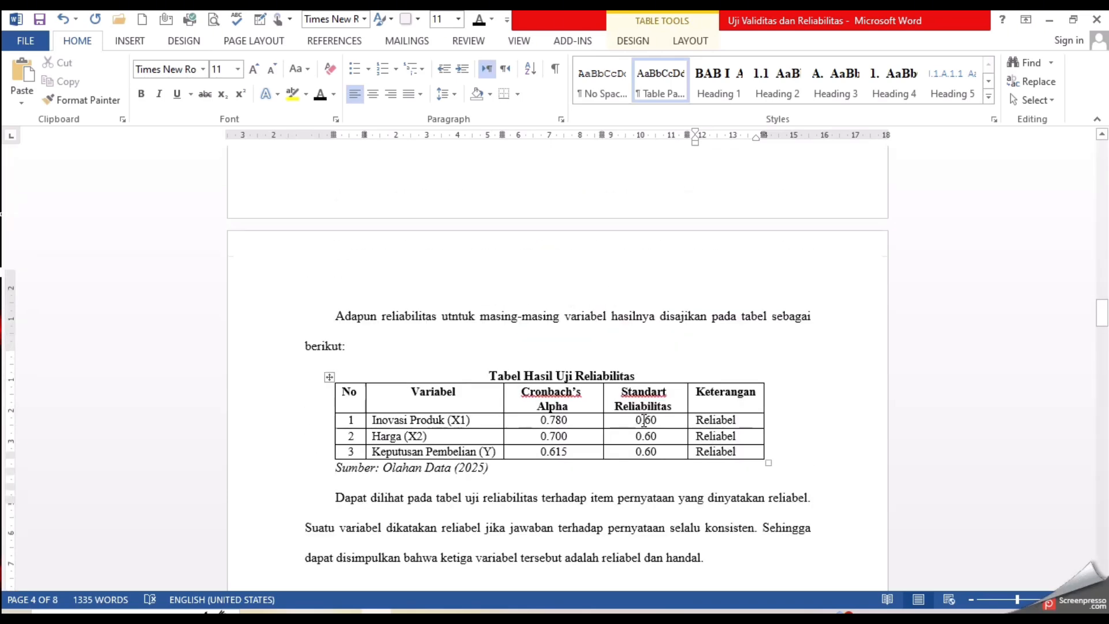
{"action": "scroll", "coordinate": [644, 419], "scroll_direction": "up", "scroll_amount": 5}
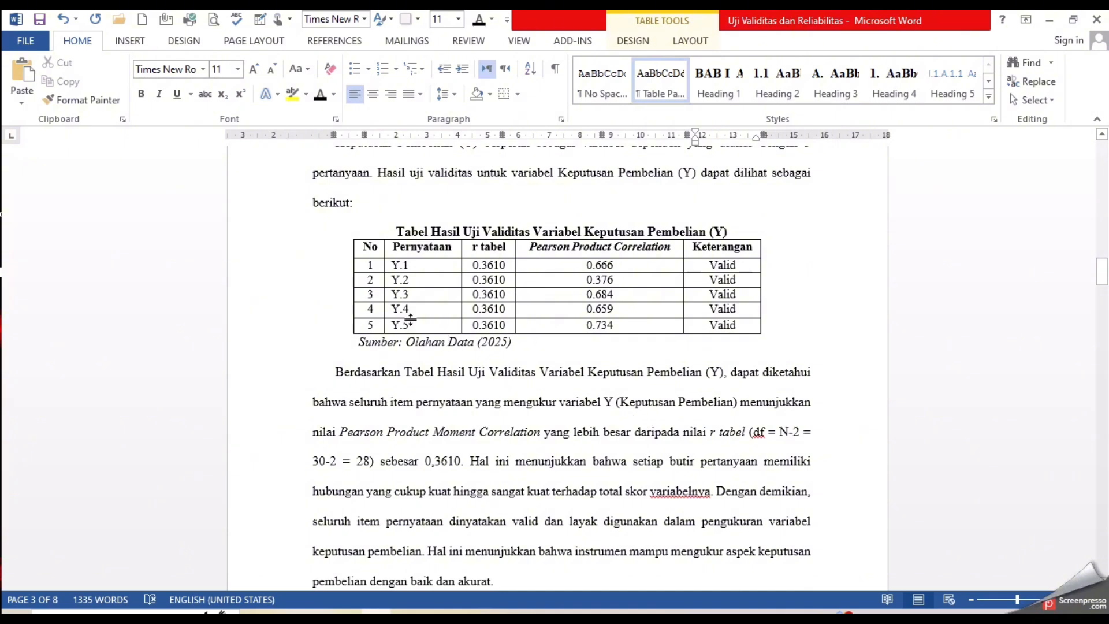
{"action": "left_click_drag", "start_coordinate": [392, 324], "coordinate": [722, 326]}
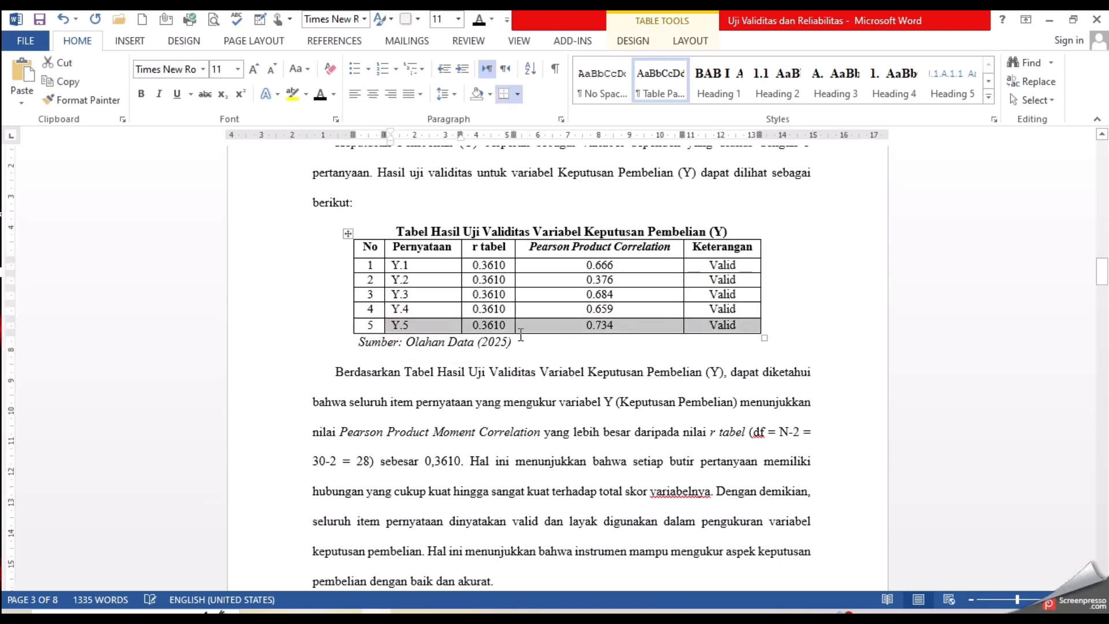
{"action": "scroll", "coordinate": [517, 343], "scroll_direction": "down", "scroll_amount": 10}
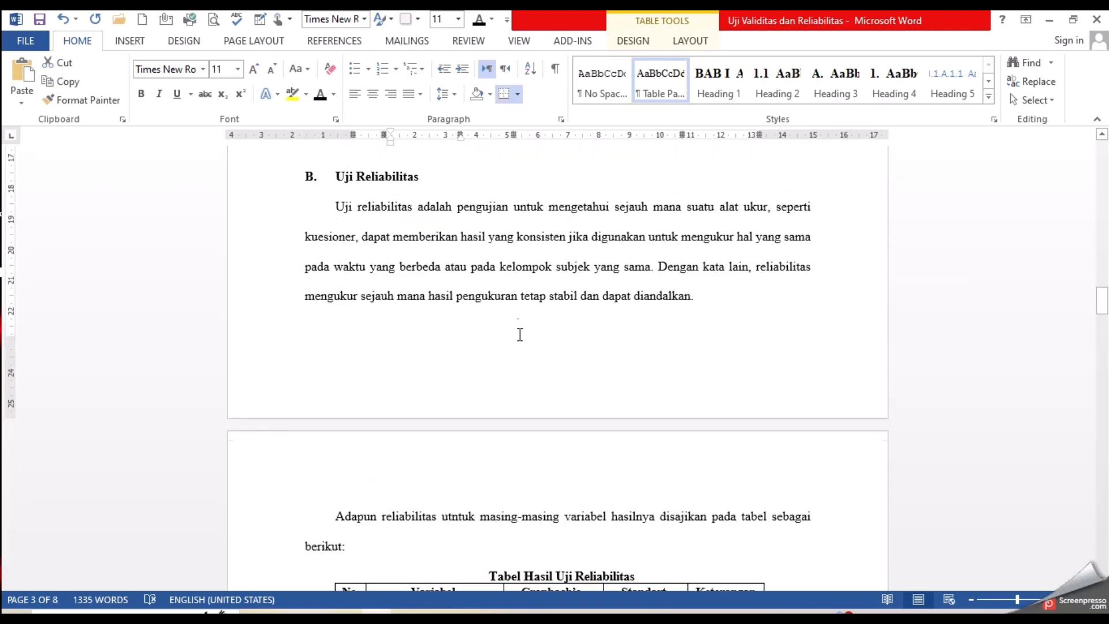
{"action": "scroll", "coordinate": [511, 354], "scroll_direction": "down", "scroll_amount": 3}
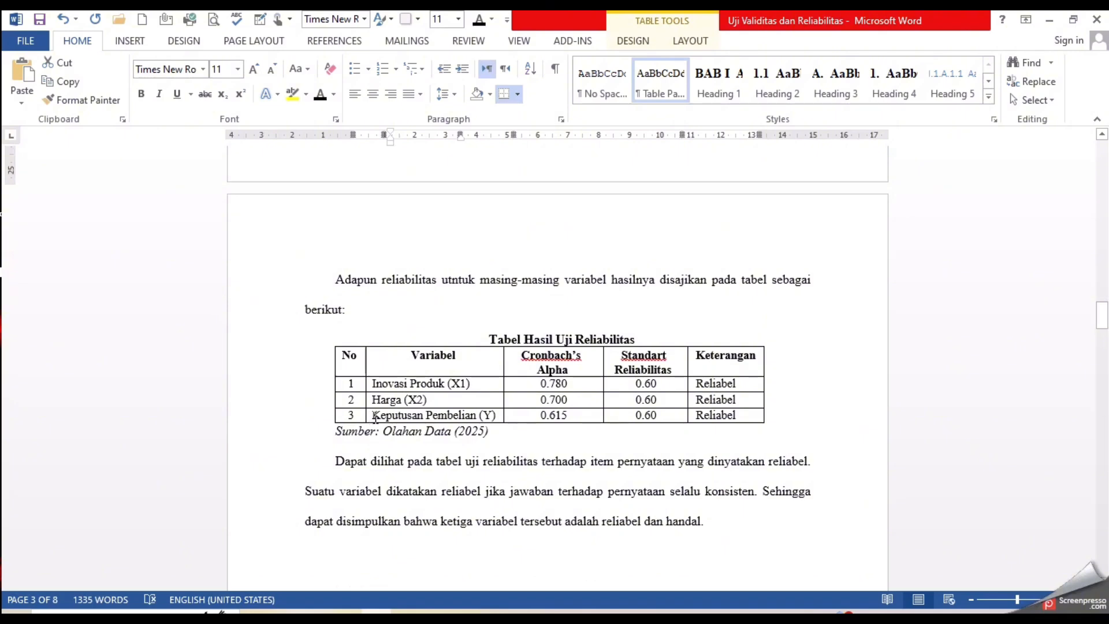
{"action": "left_click_drag", "start_coordinate": [371, 414], "coordinate": [543, 411]}
{"action": "left_click", "coordinate": [542, 412]}
{"action": "left_click", "coordinate": [556, 417]}
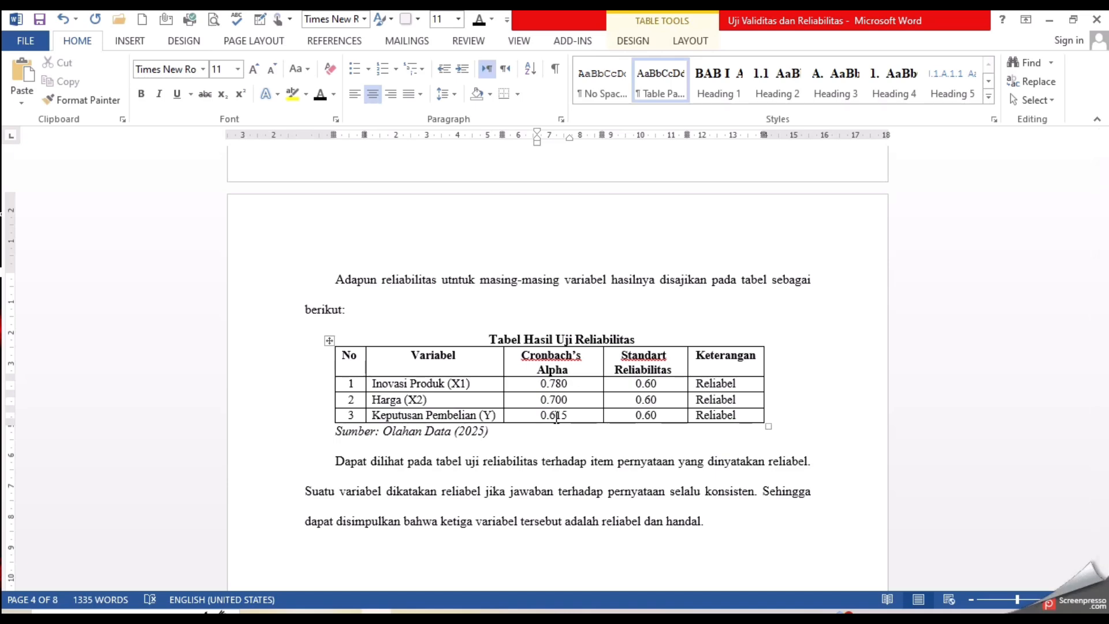
{"action": "scroll", "coordinate": [556, 417], "scroll_direction": "up", "scroll_amount": 8}
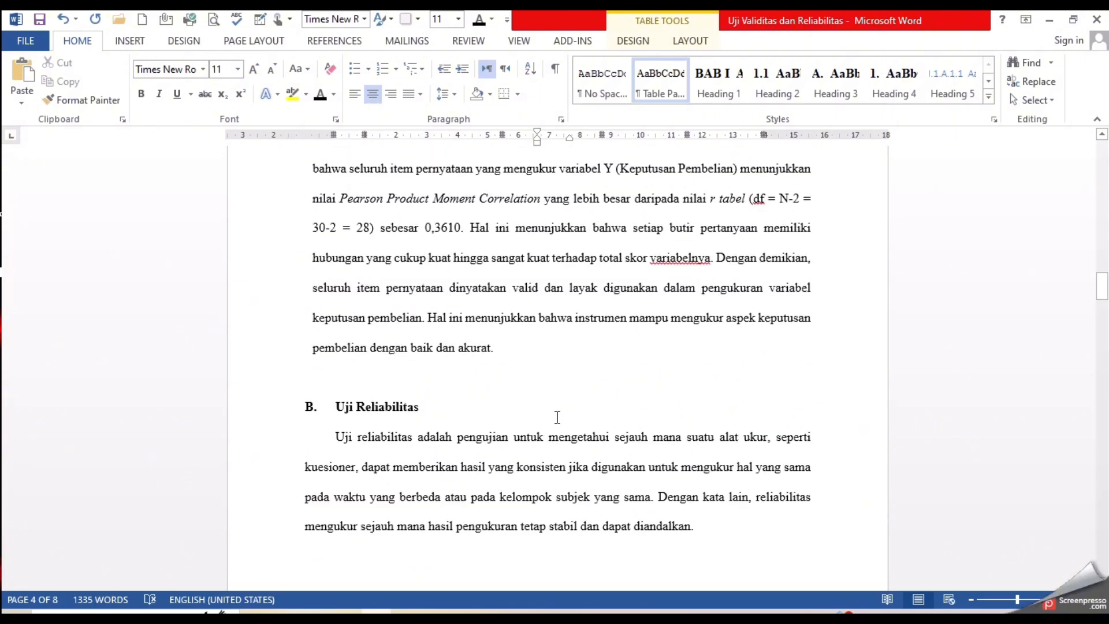
{"action": "scroll", "coordinate": [556, 417], "scroll_direction": "up", "scroll_amount": 4}
{"action": "left_click", "coordinate": [557, 417]}
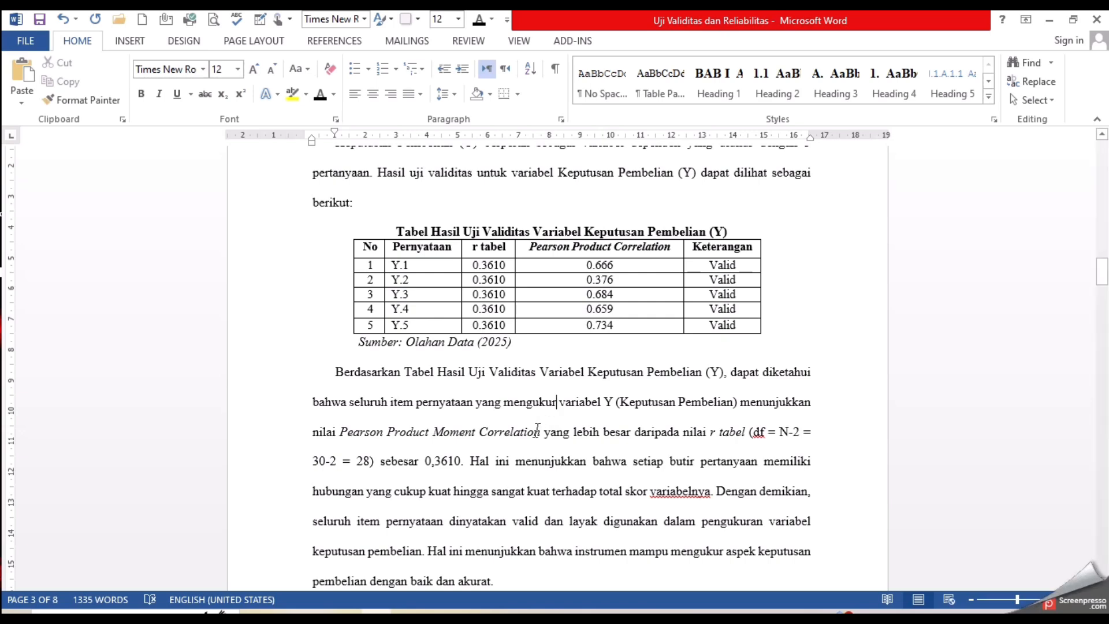
{"action": "left_click", "coordinate": [639, 572]}
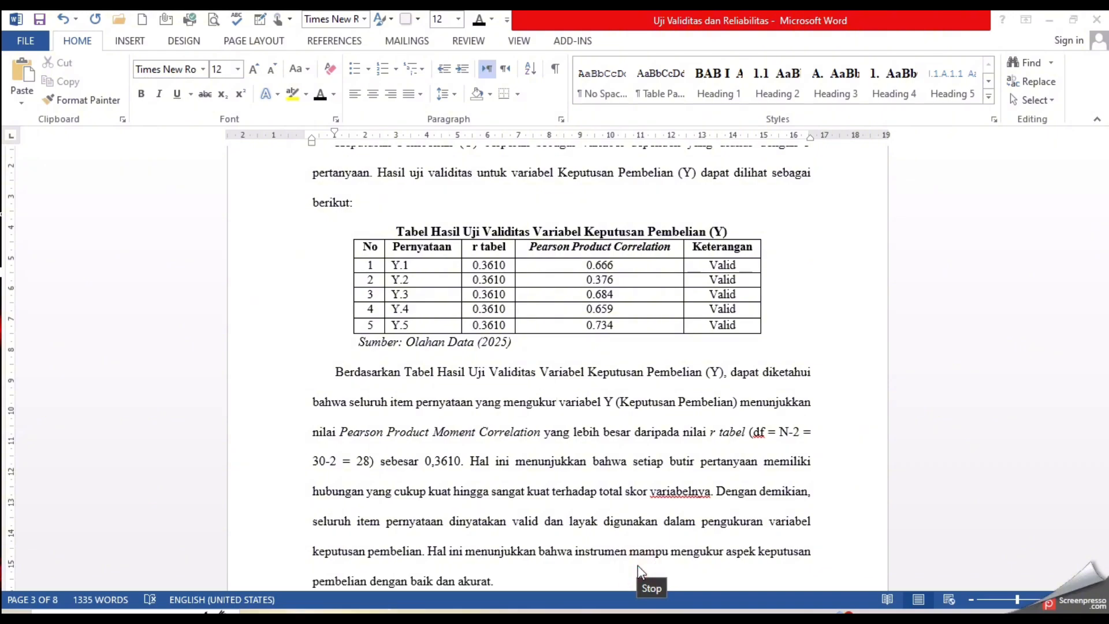